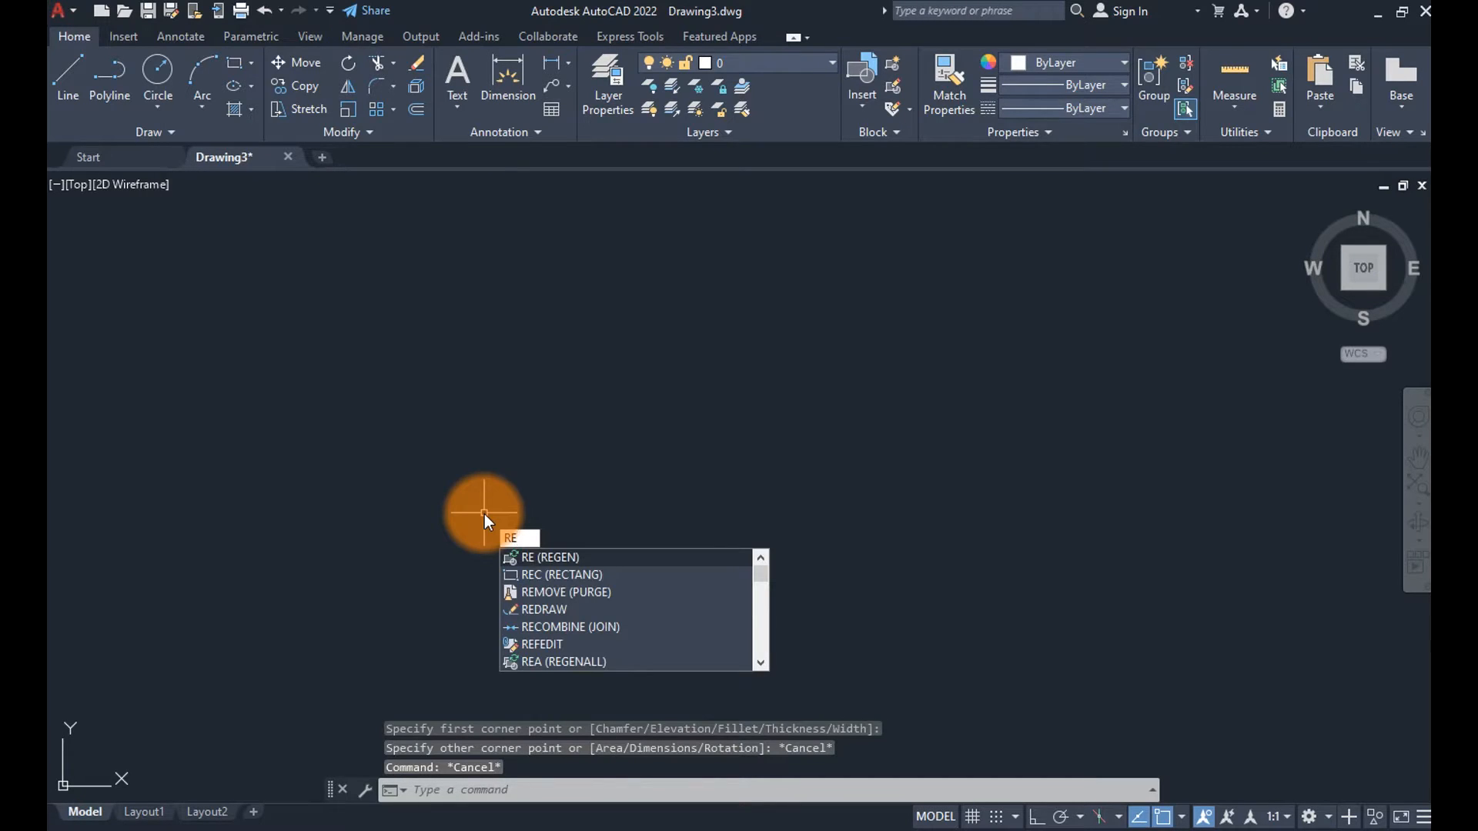
Draw a rectangle 0.05 wide and 0.15 high in the empty drawing.
type("c")
key("Return")
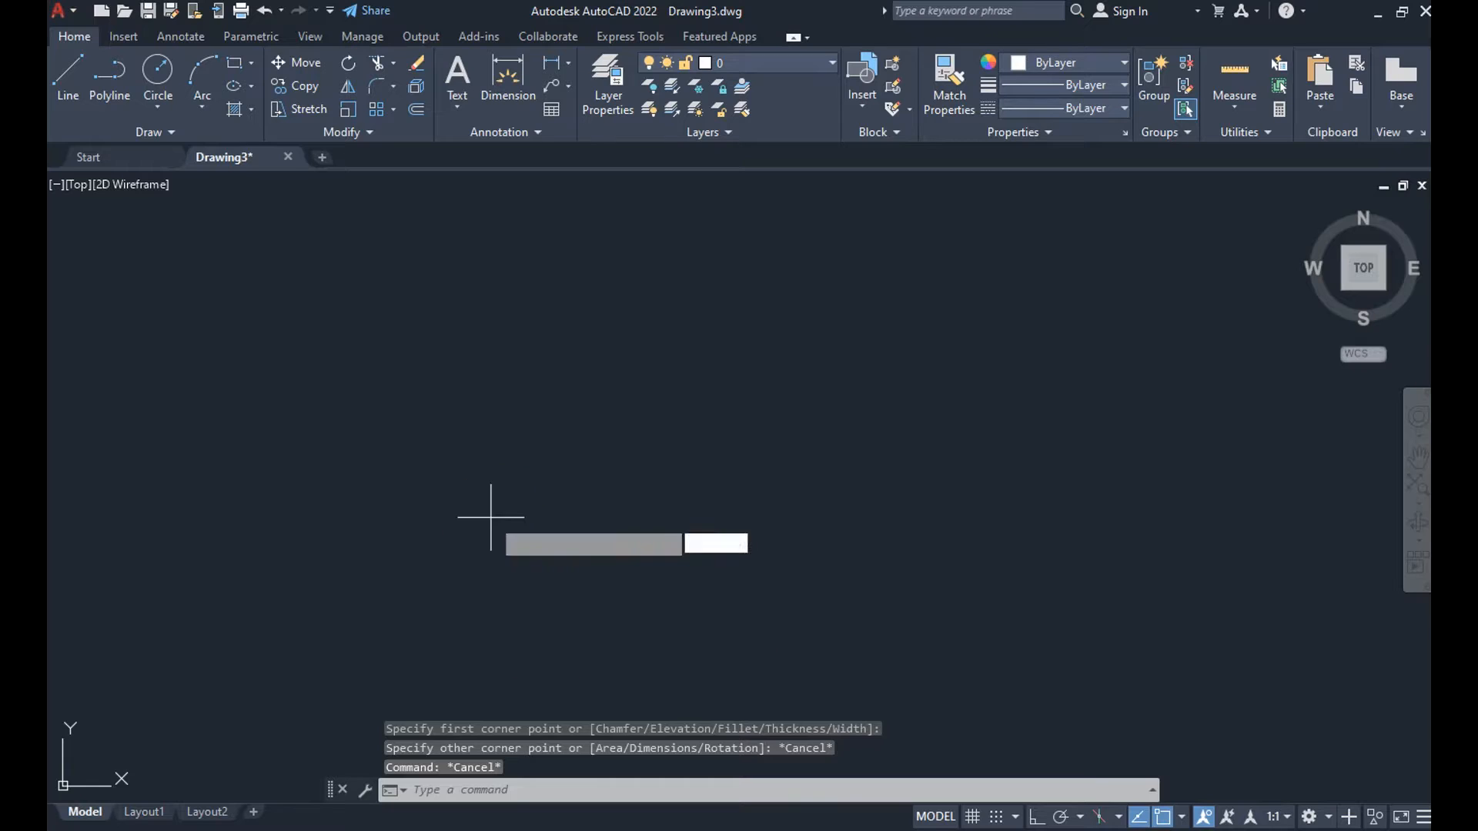
left_click(465, 553)
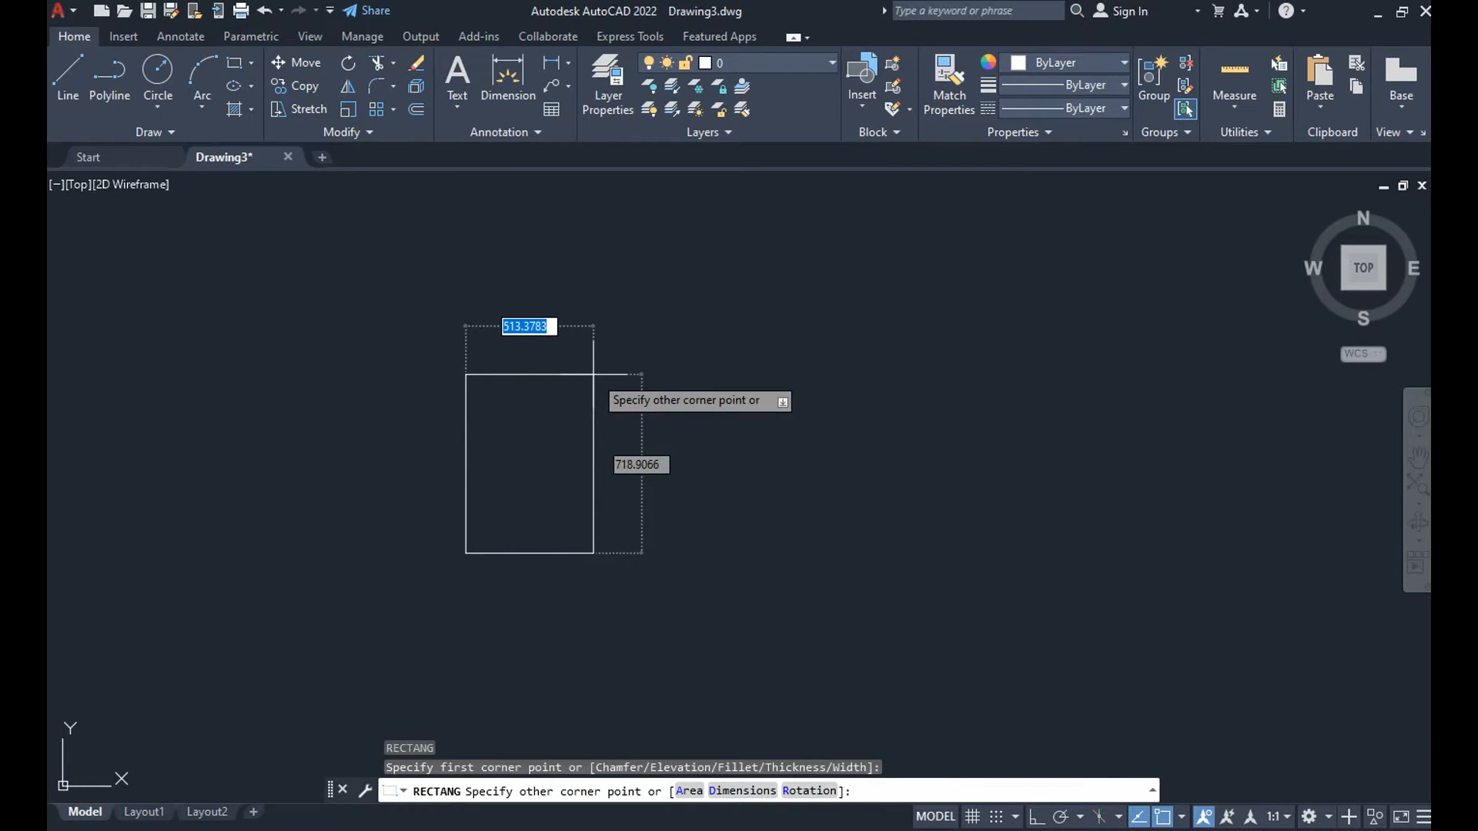
type("10")
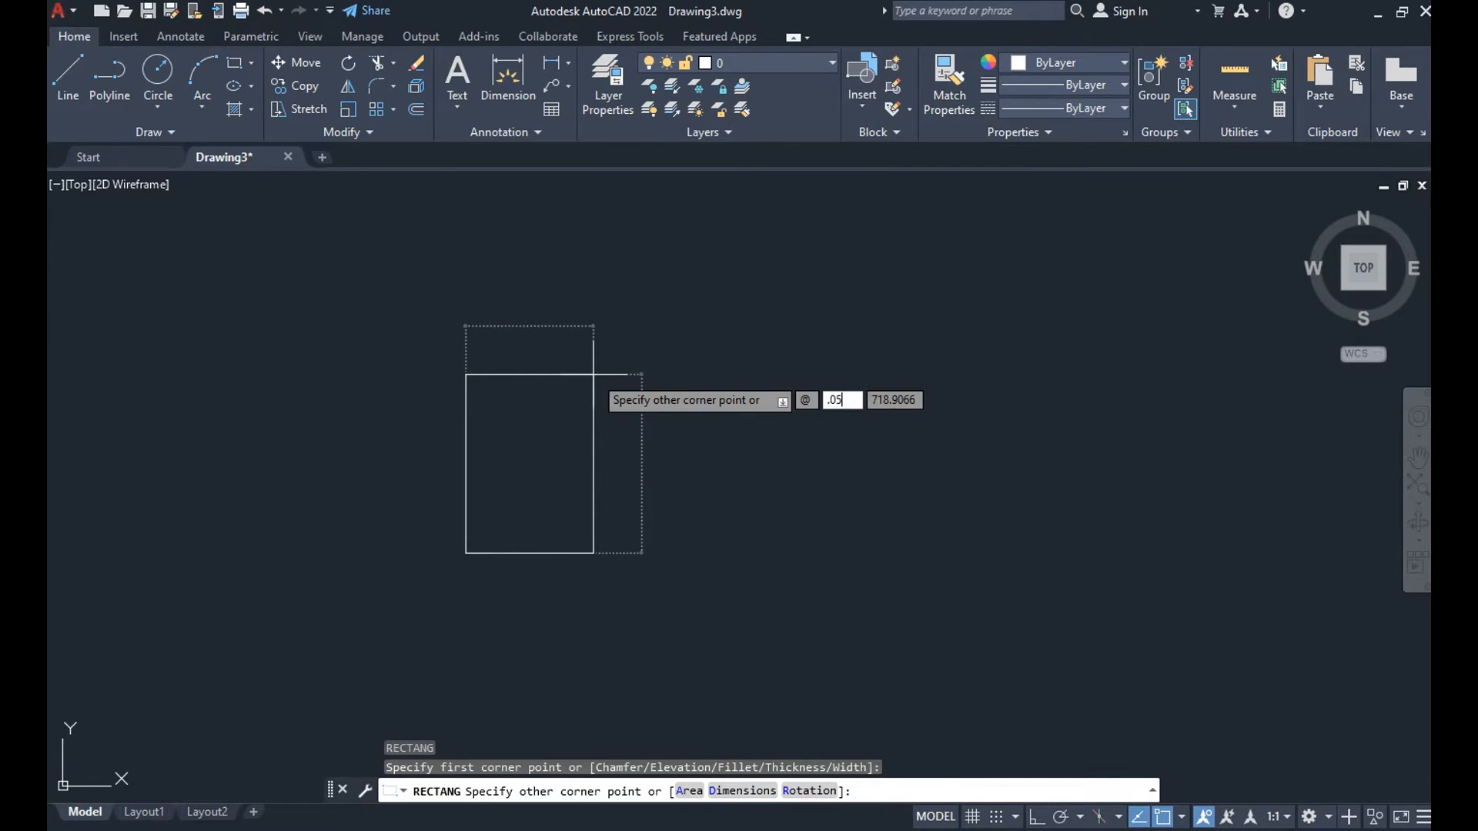
key("Tab")
type(".15")
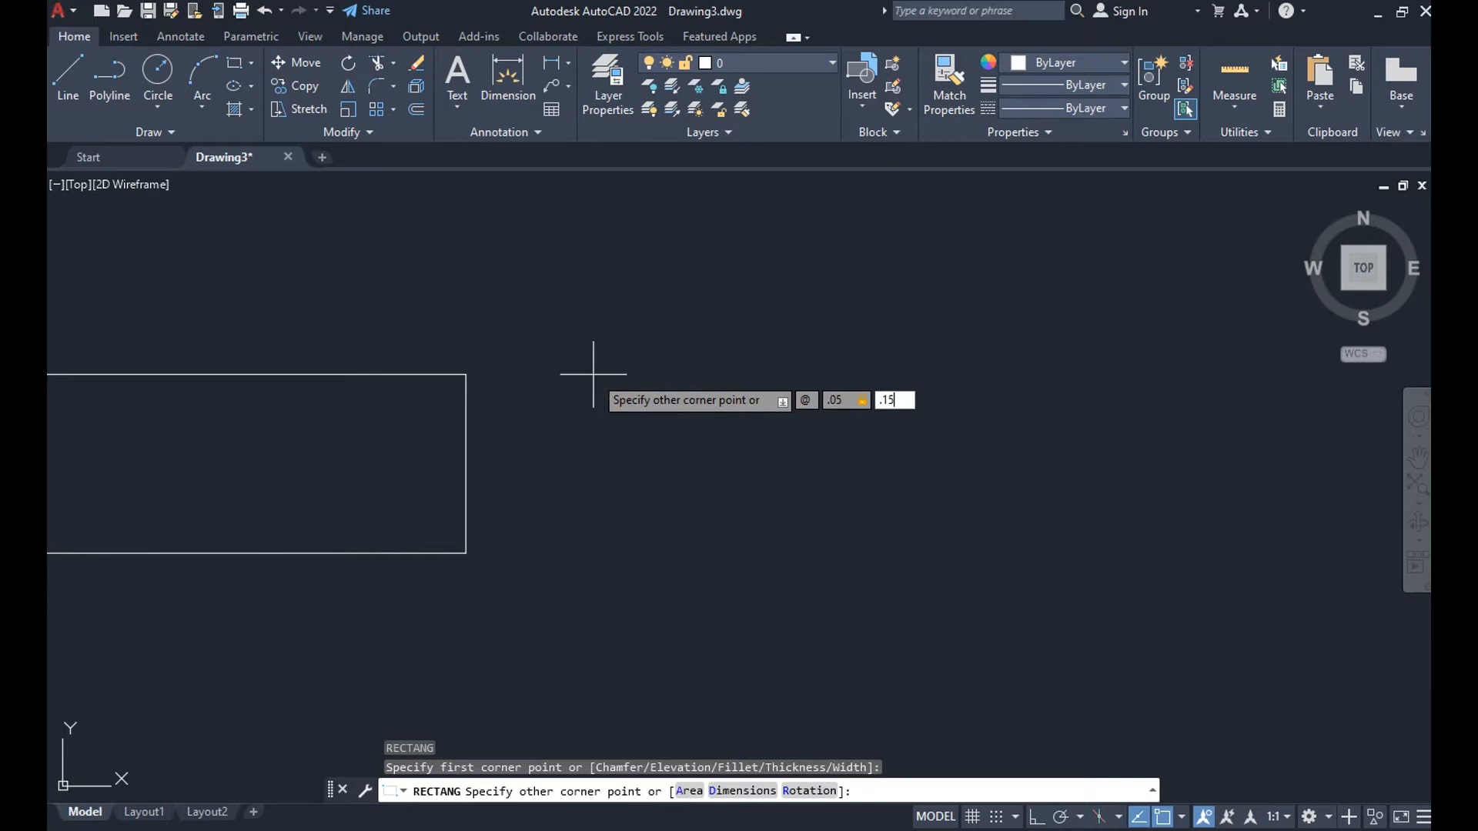
key("Return")
middle_click(592, 374)
scroll(511, 362, "down", 2)
middle_click_drag(511, 362, 447, 394)
scroll(373, 367, "down", 2)
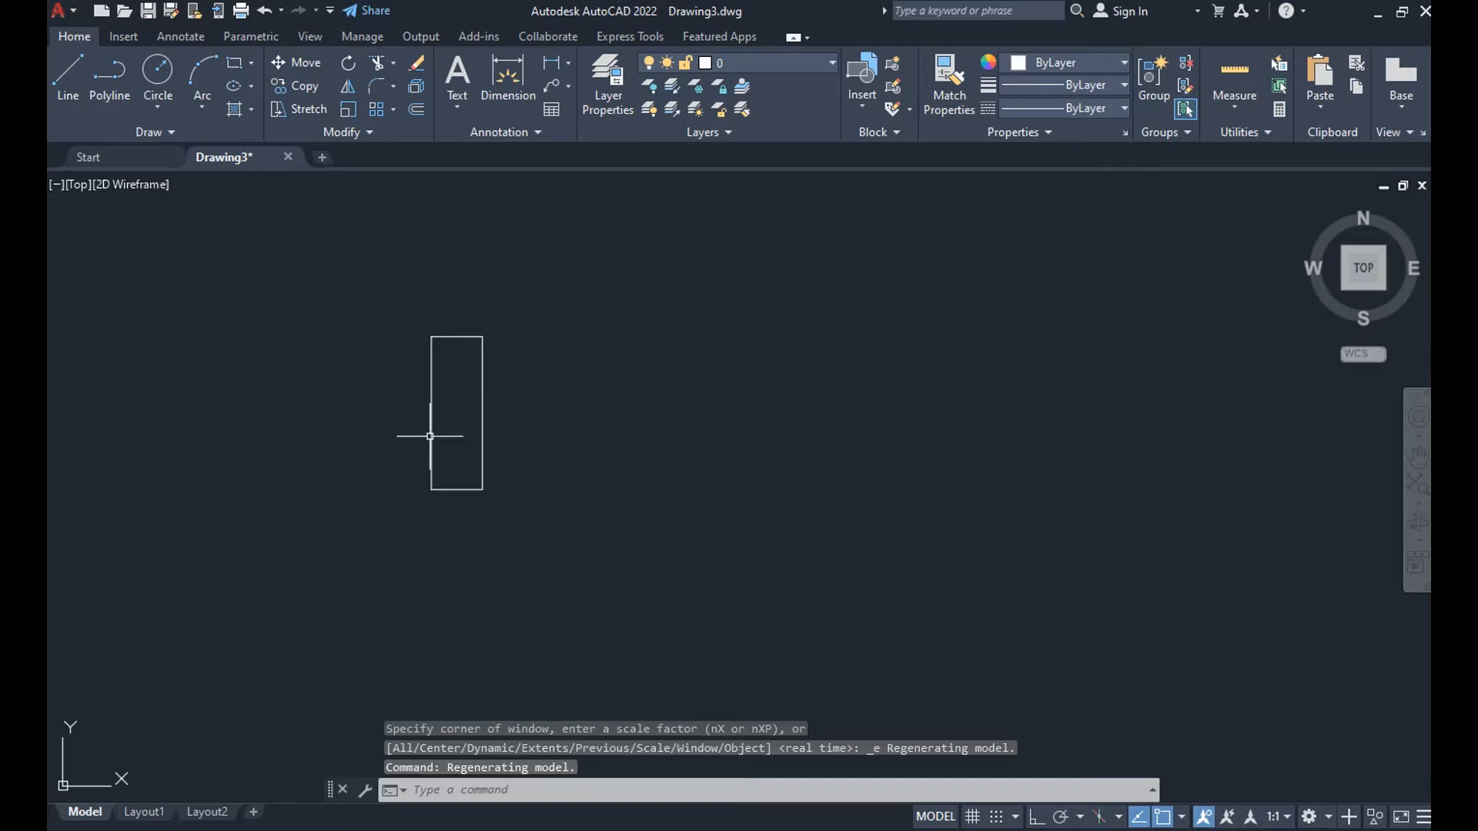
Mirror the rectangle across a vertical line 0.5 to the right of its left side's midpoint, with Ortho on and the source kept.
scroll(420, 312, "down", 2)
mouse_move(420, 309)
middle_mouse_down()
mouse_move(399, 372)
mouse_move(361, 378)
middle_mouse_up()
type("mi")
key("Return")
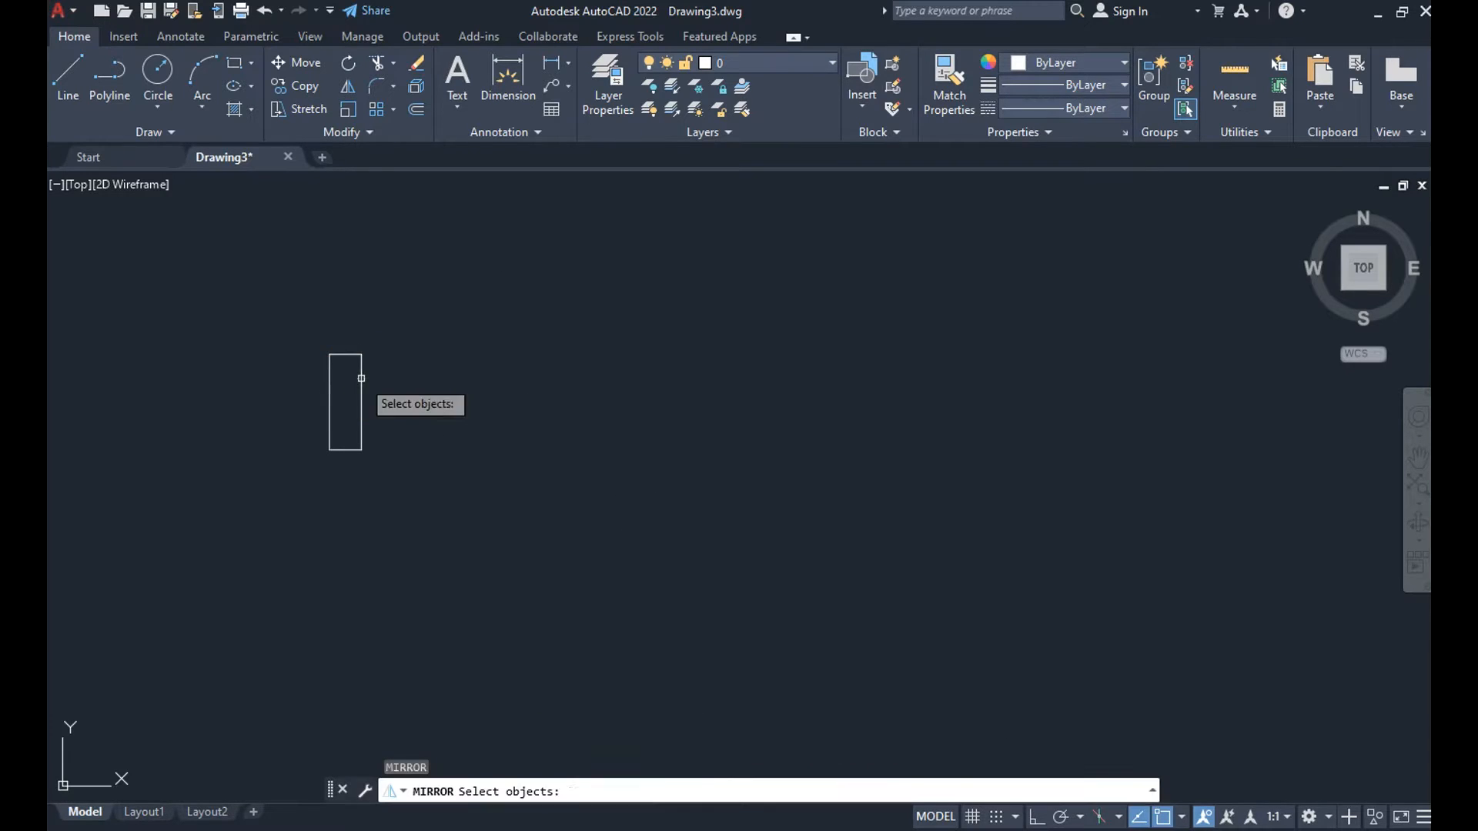
left_click(421, 343)
left_click(264, 428)
key("Return")
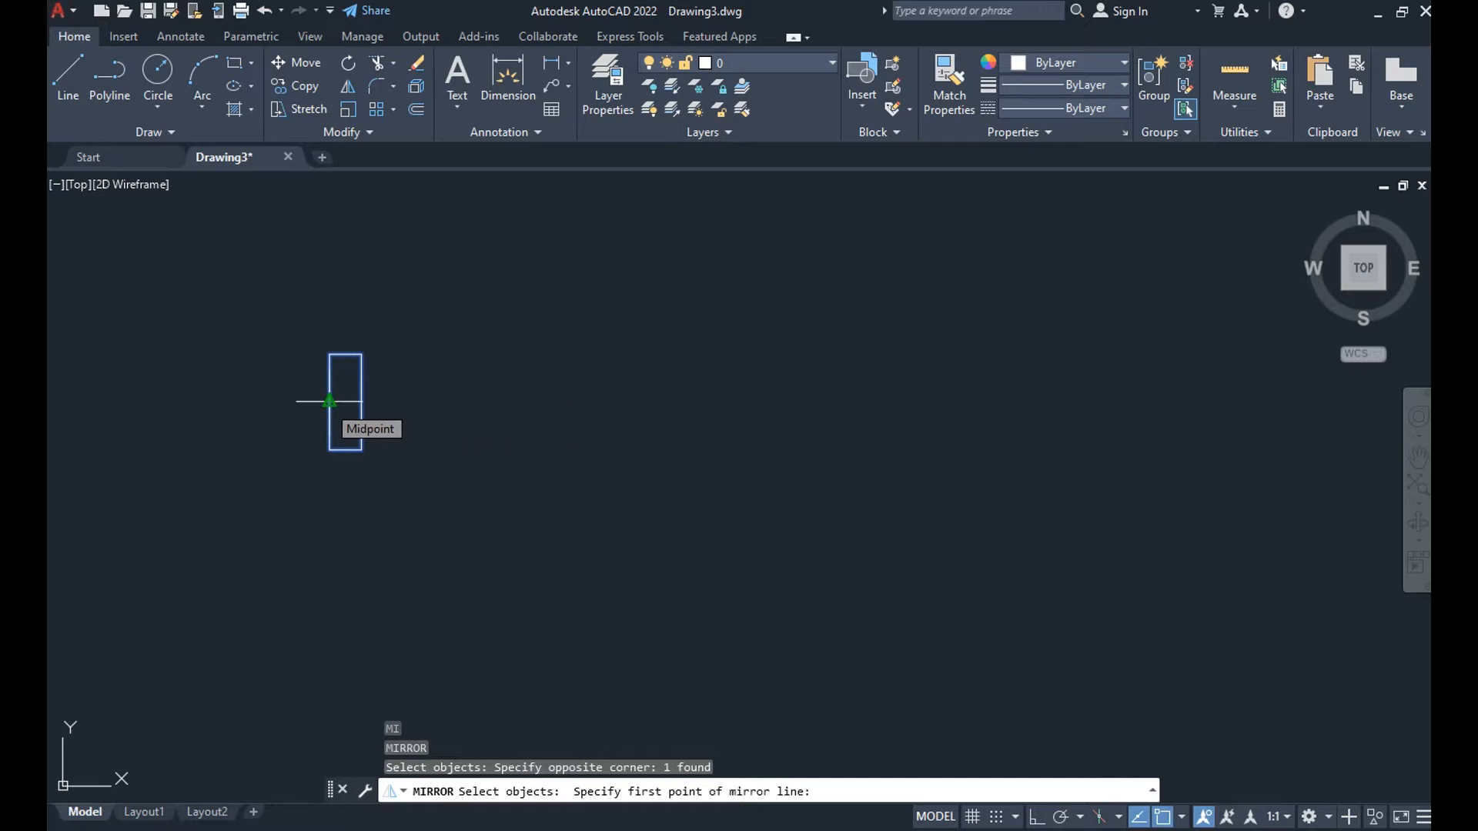
type(".5")
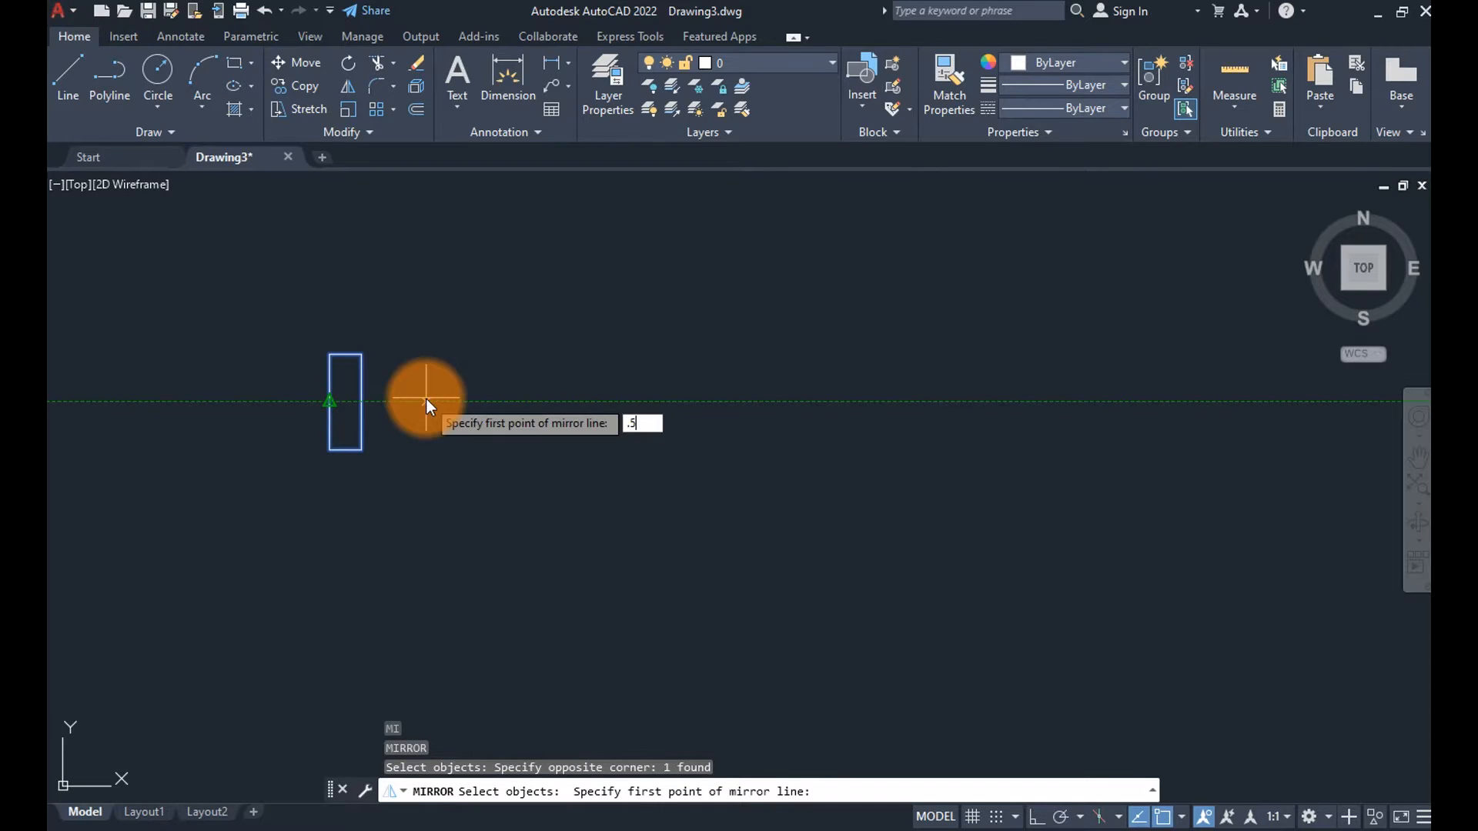
key("Return")
key("F8")
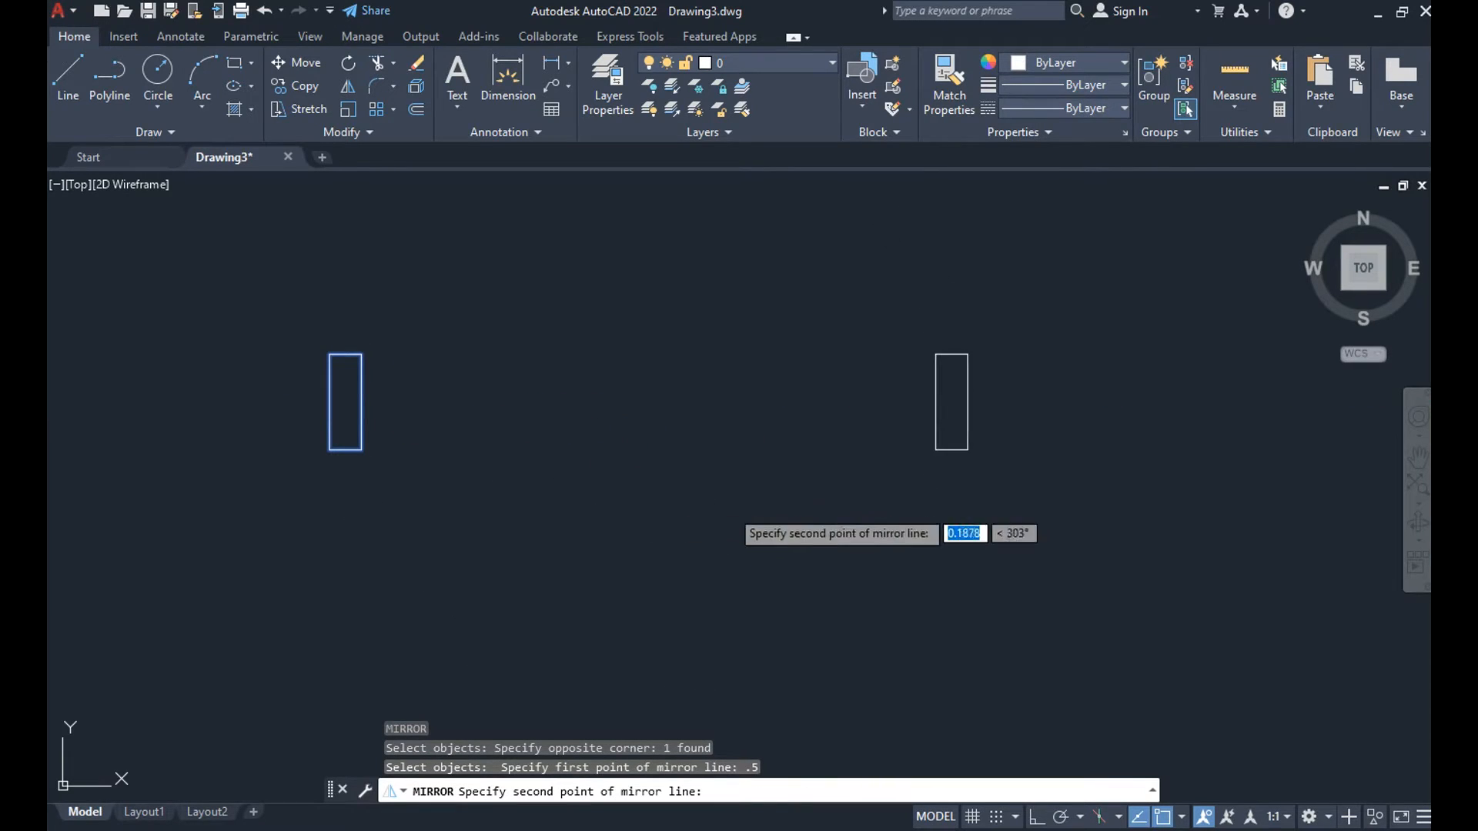
left_click(671, 523)
key("Return")
key("Escape")
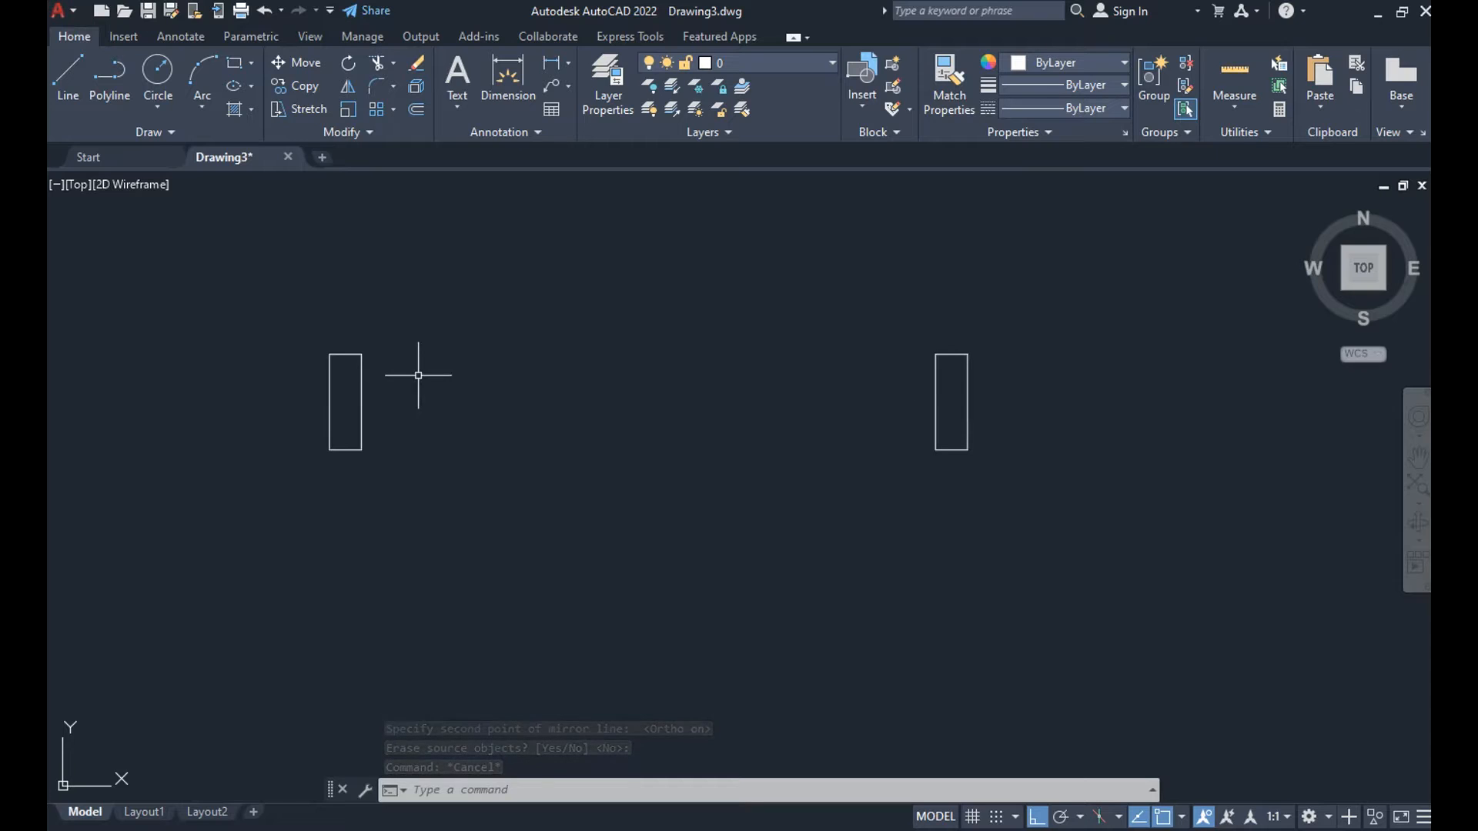
Draw a small rectangle 0.04 wide and 0.03 high beside the left tall rectangle.
type("rec")
key("Return")
left_click(444, 407)
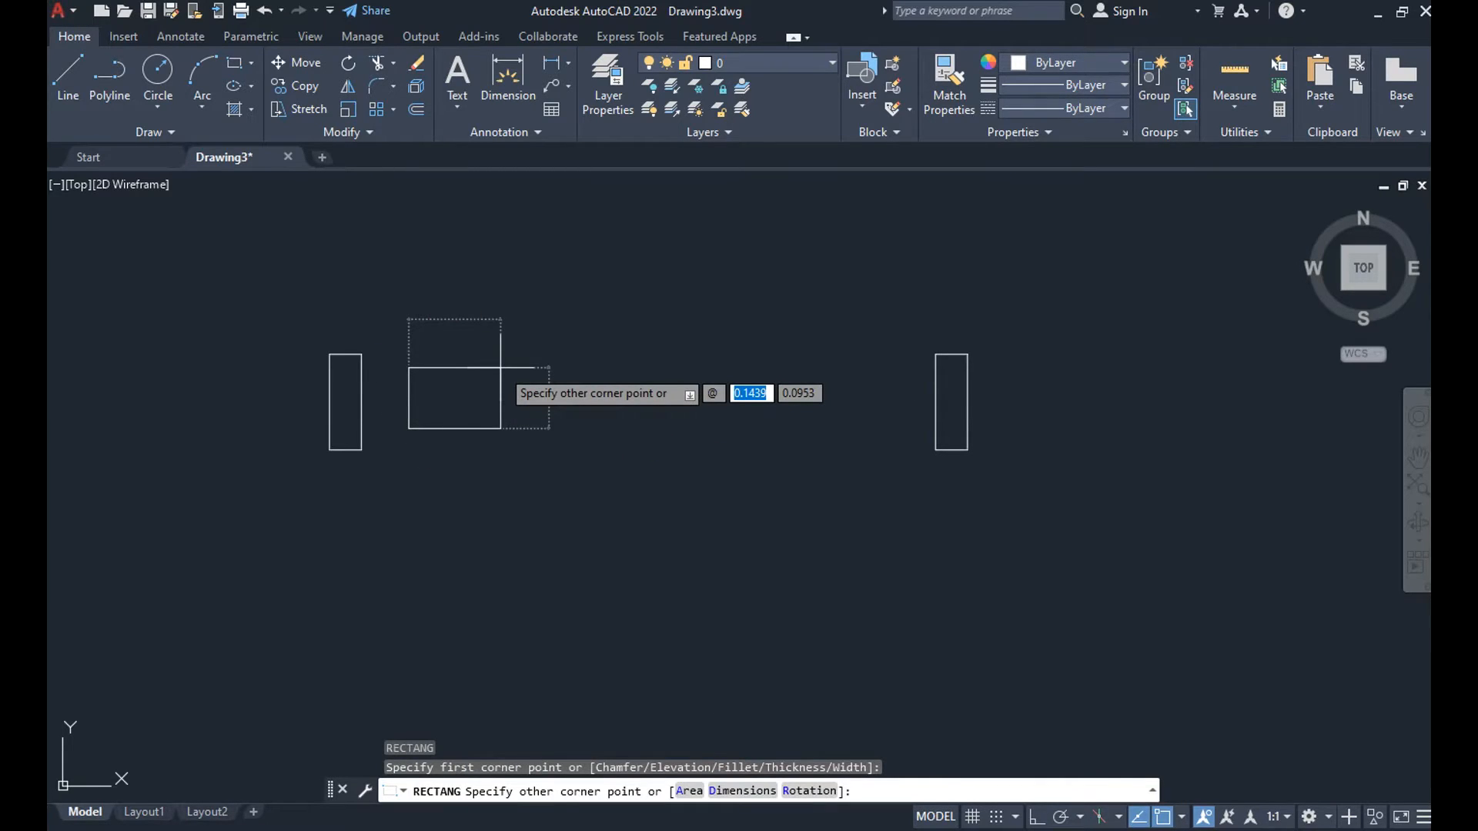
type(".04")
key("Tab")
type(".03")
key("Return")
Move the small rectangle by its left side's midpoint onto the midpoint of the left tall rectangle's inner side.
type("m")
key("Return")
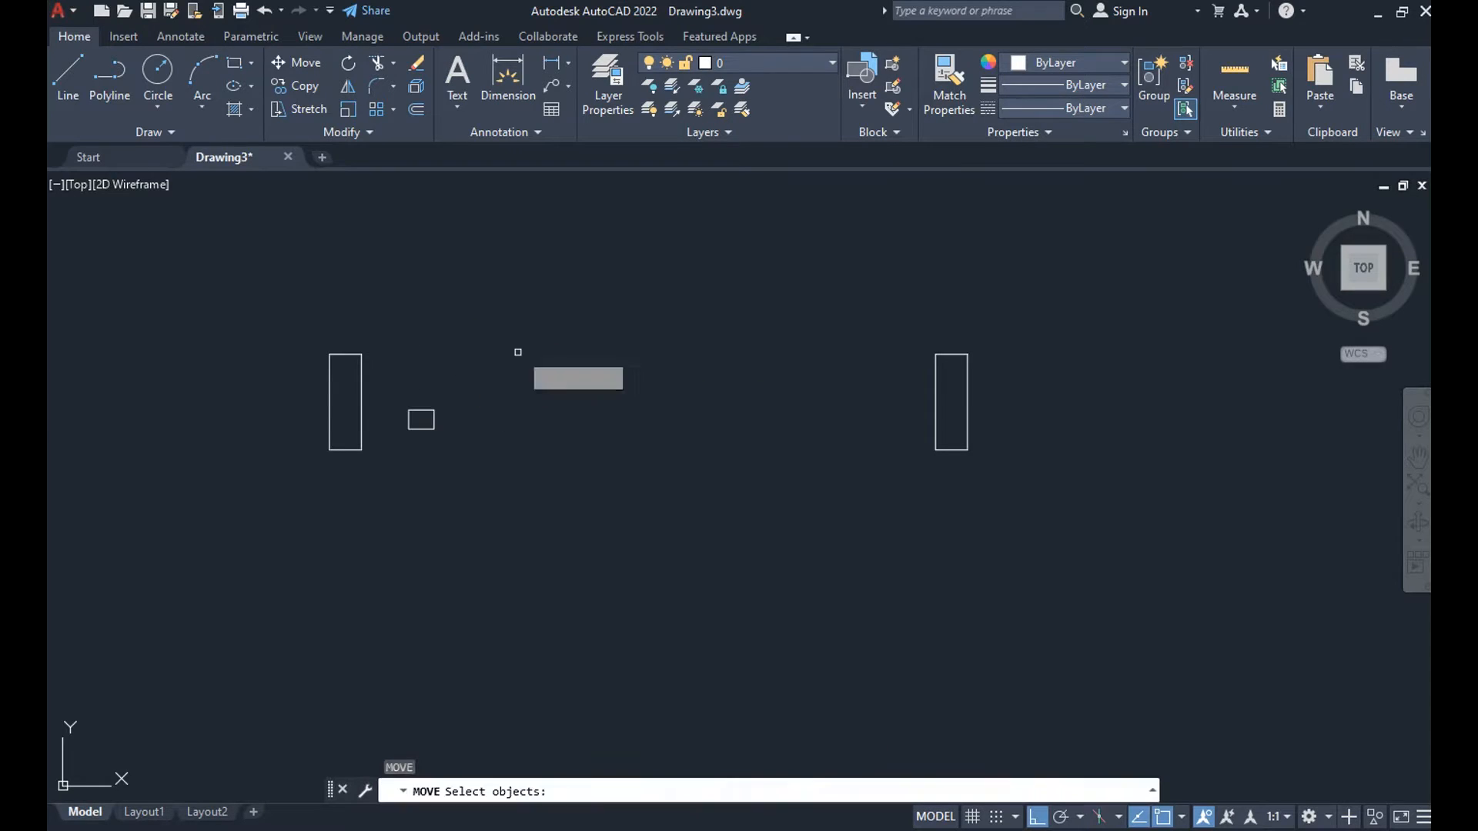
left_click(413, 419)
left_click(409, 418)
key("Return")
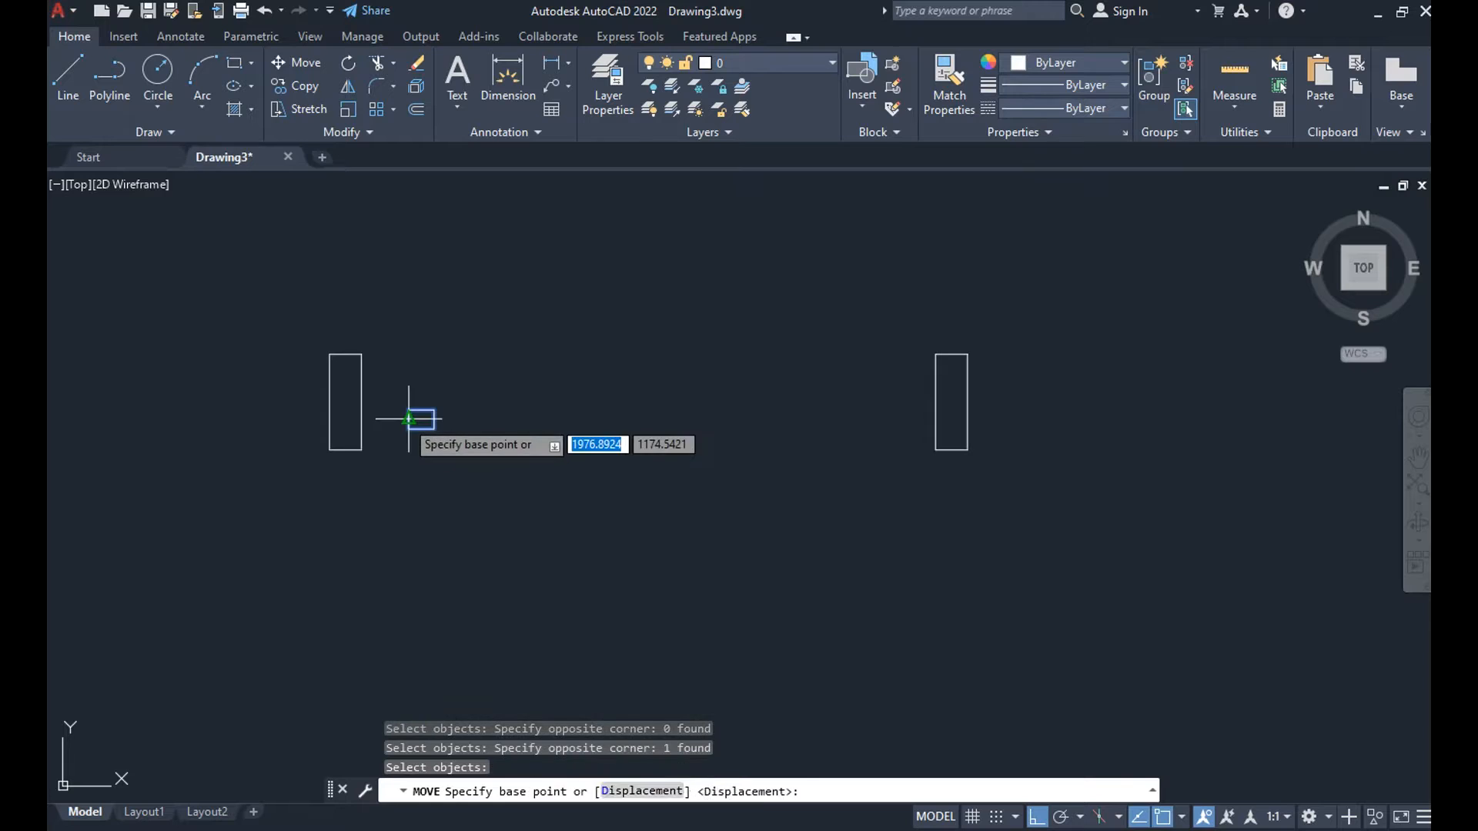
left_click(408, 419)
left_click(361, 402)
scroll(358, 454, "down", 2)
key("Escape")
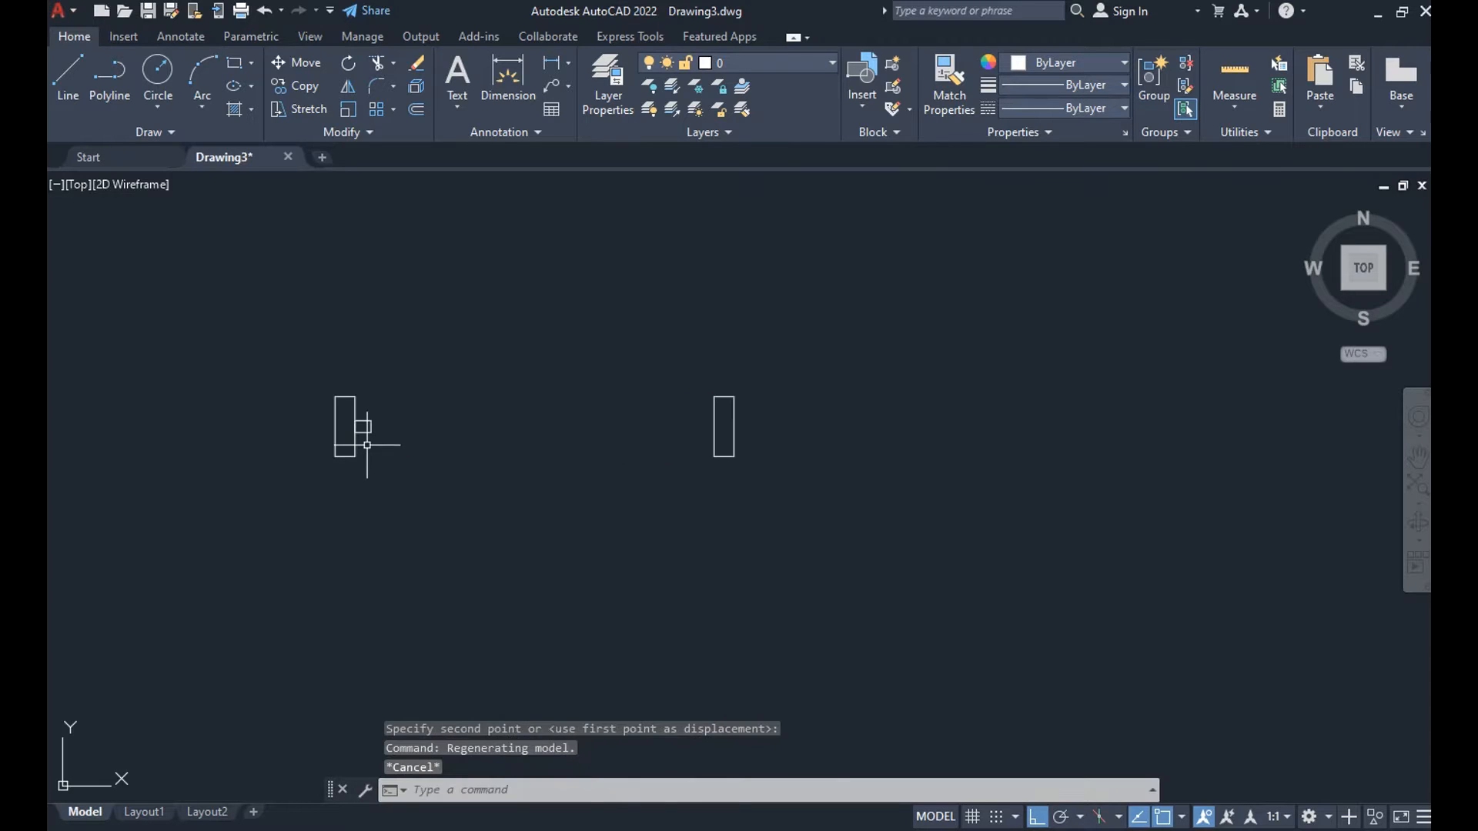
type("mi")
key("Return")
left_click(406, 397)
left_click(363, 435)
key("Return")
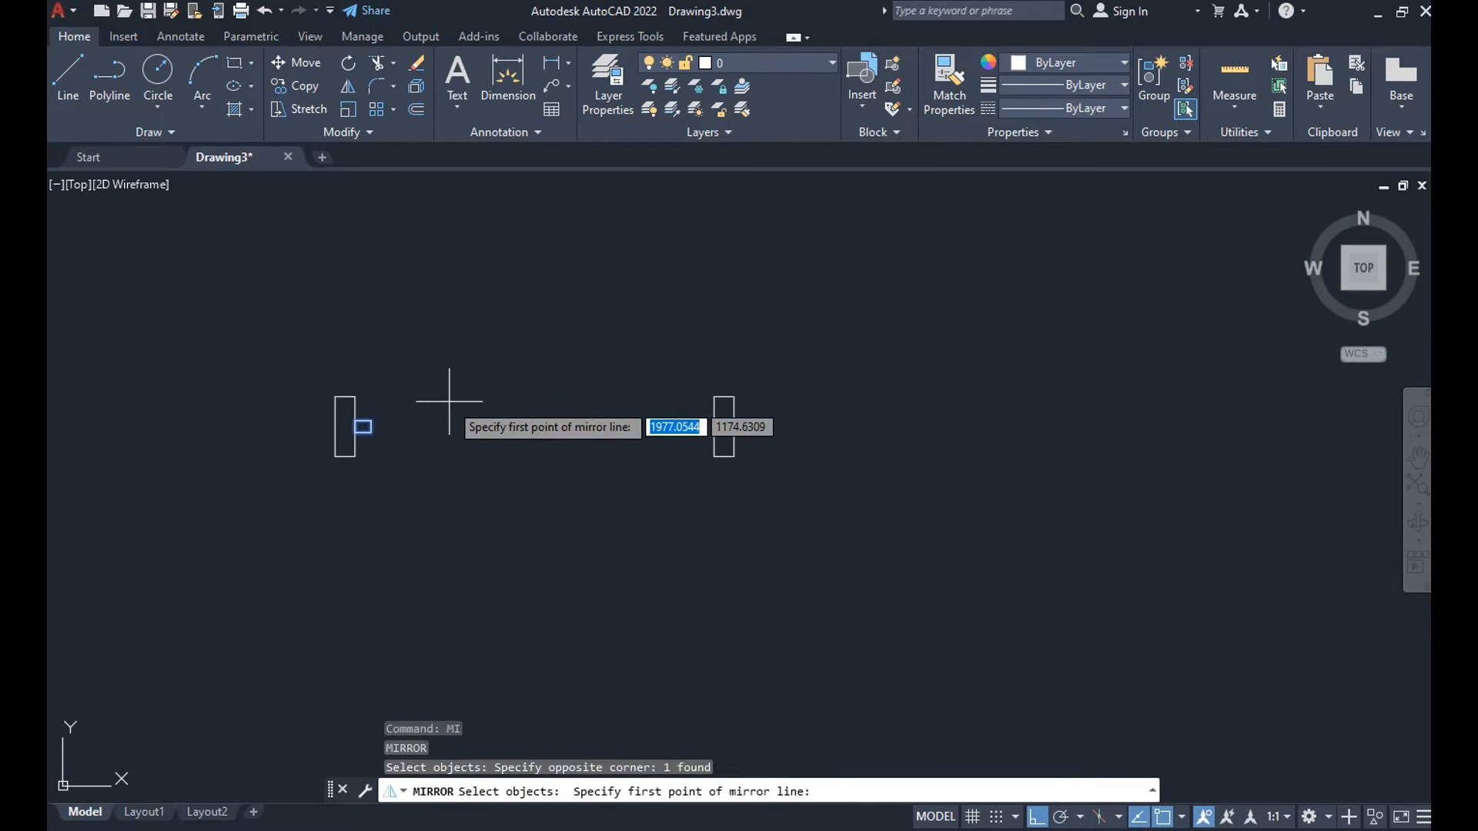
left_click(336, 425)
left_click(388, 423)
key("Return")
Mirror the small rectangle across a vertical line midway between the tall rectangles' outer sides, keeping the source.
key("Return")
left_click(385, 402)
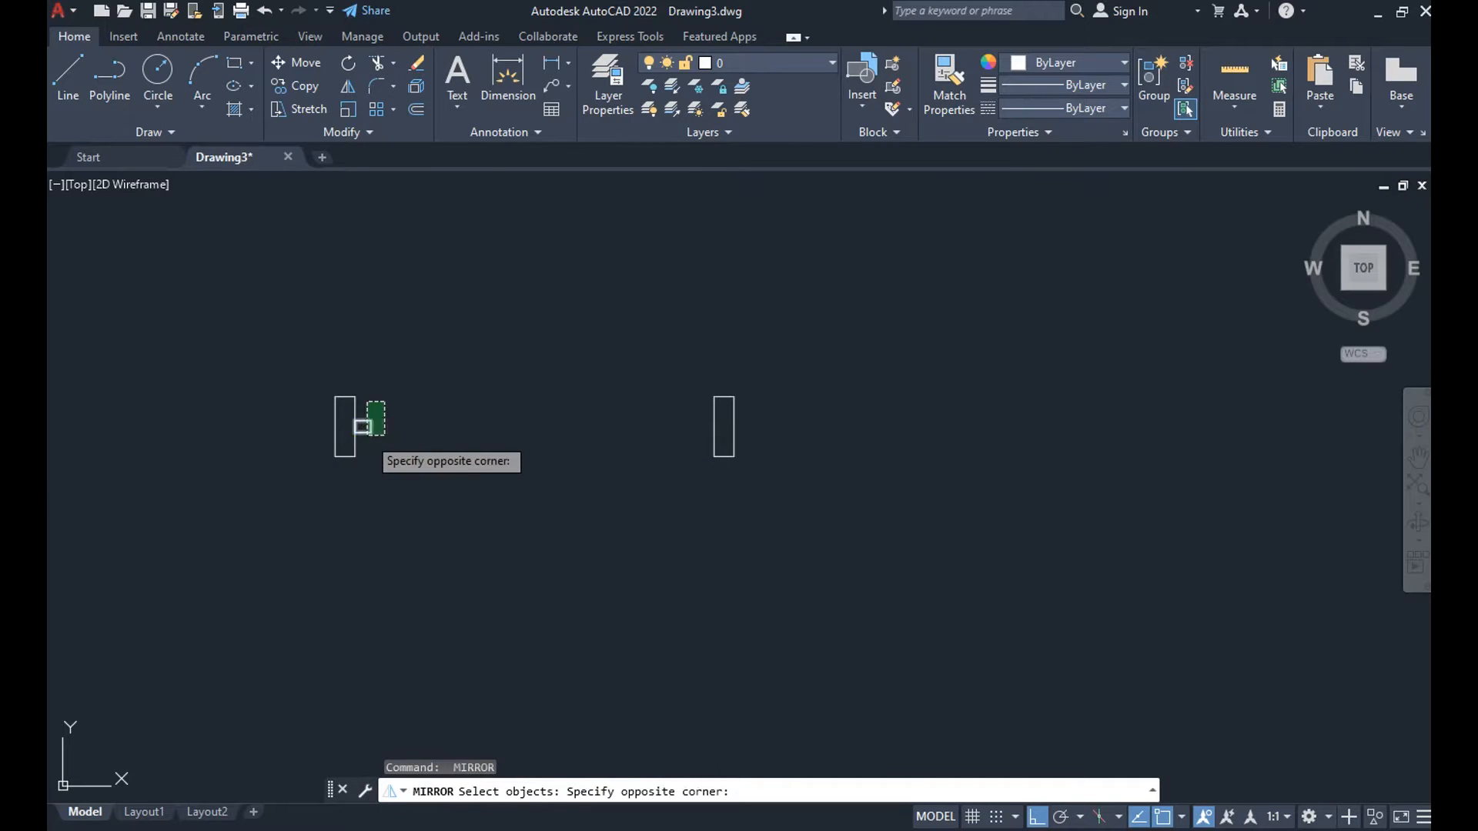
left_click(363, 426)
key("Return")
right_click(408, 406, "shift")
left_click(523, 392)
left_click(336, 425)
left_click(734, 426)
left_click(579, 566)
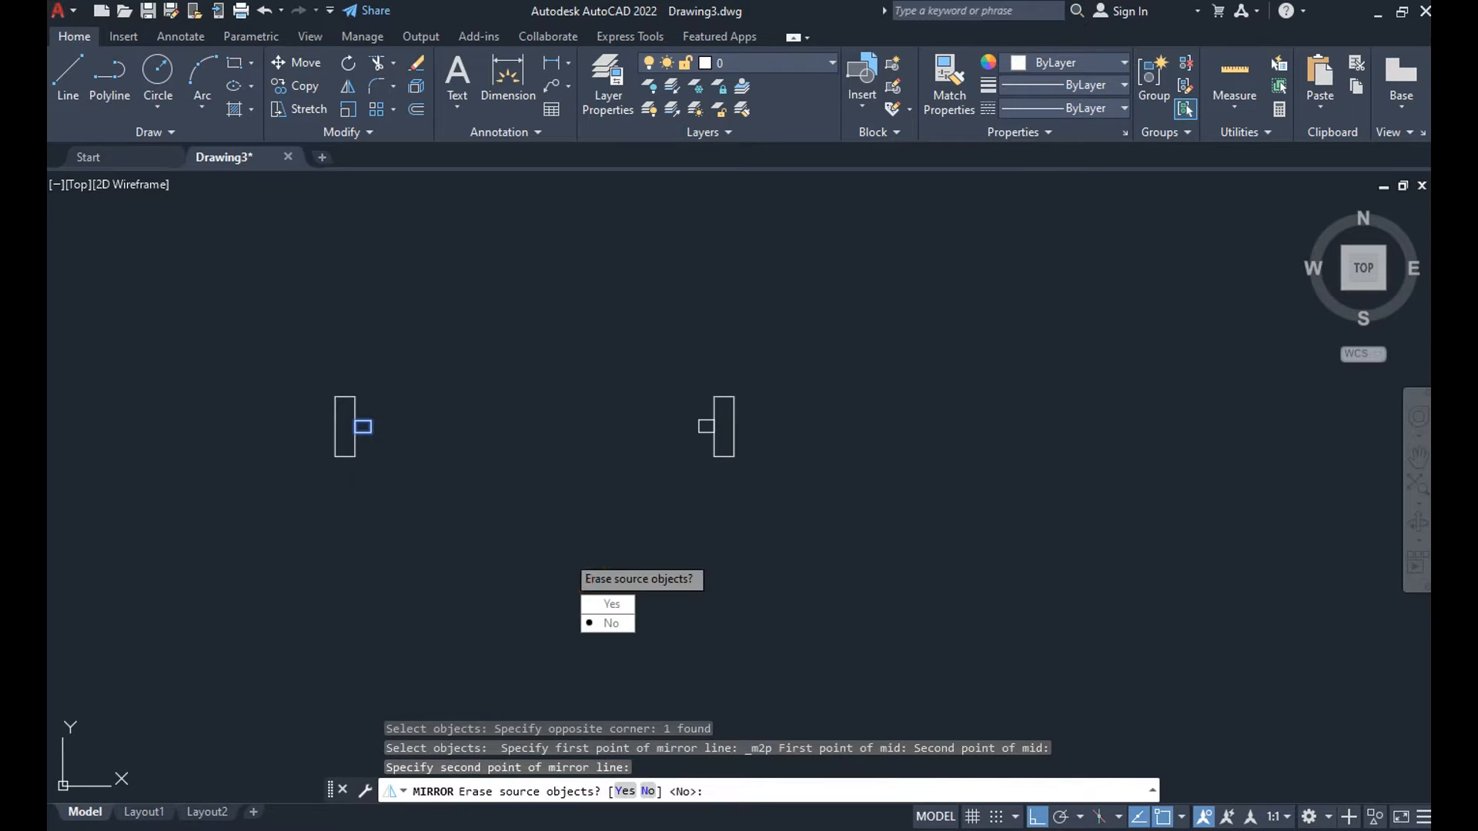
key("Escape")
Draw two horizontal polylines joining the upper and the lower facing corners of the small rectangles.
type("pl")
key("Return")
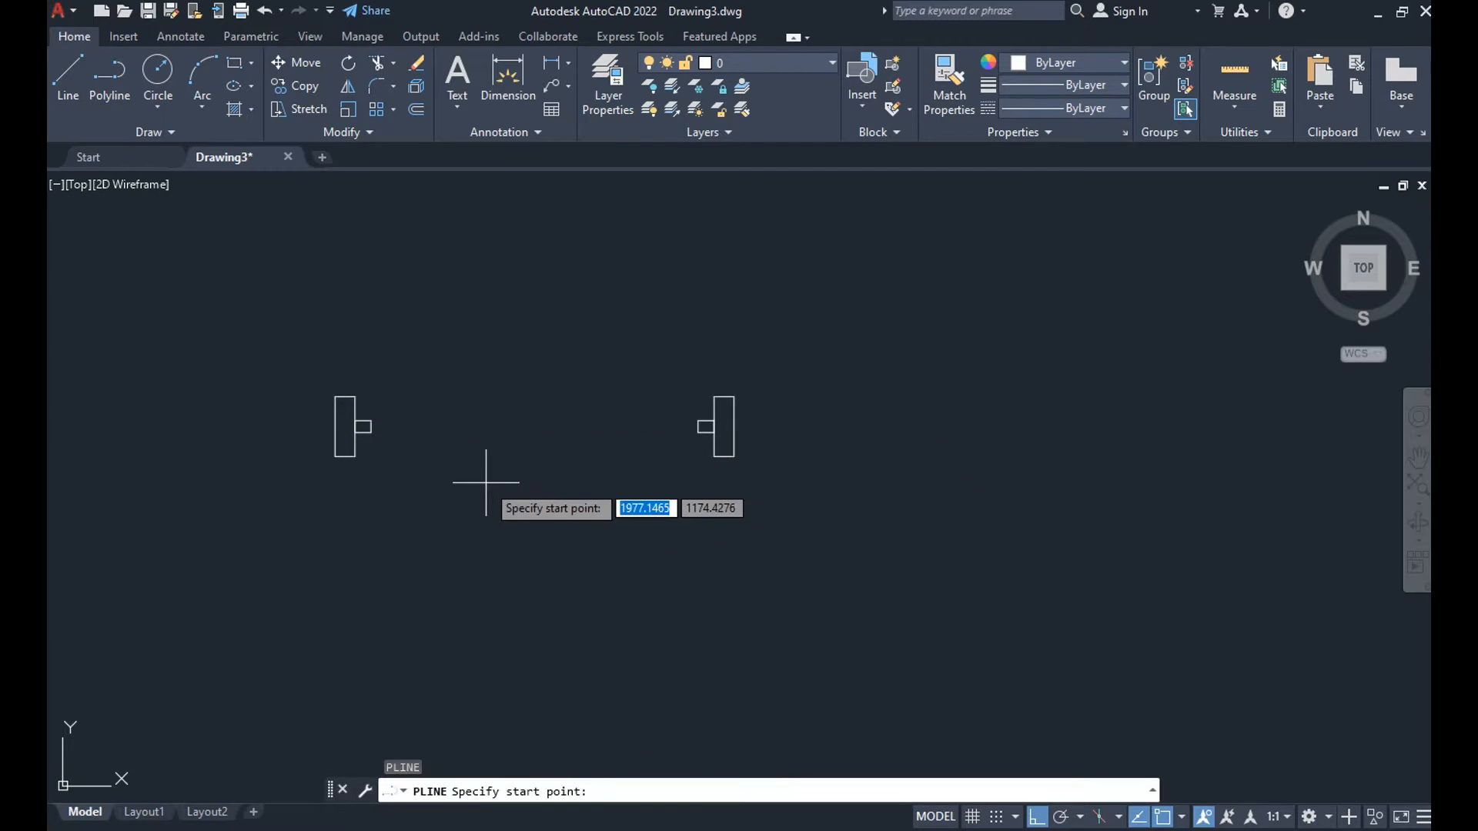
left_click(371, 420)
left_click(699, 425)
key("Escape")
key("Return")
left_click(699, 432)
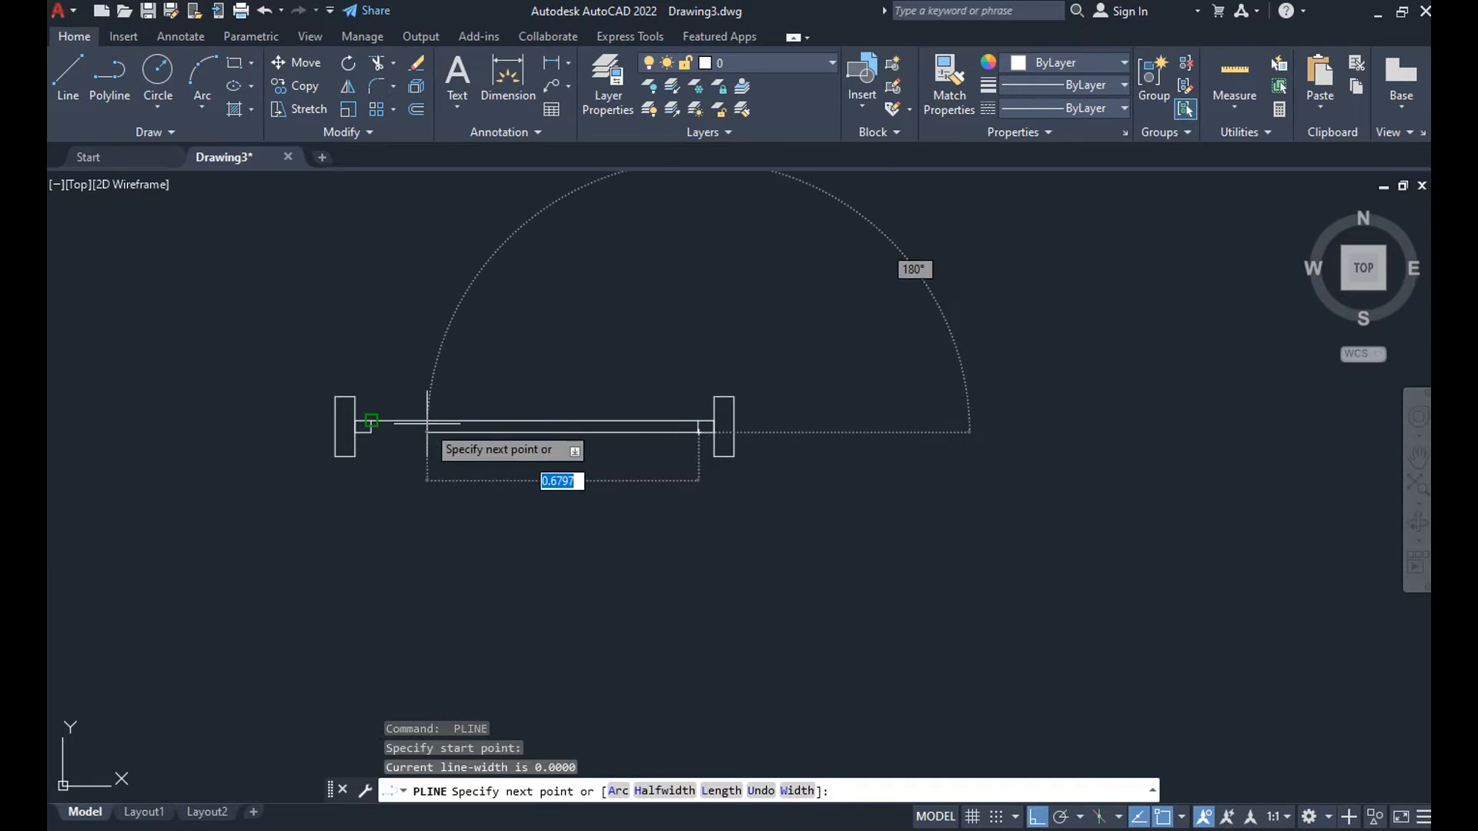
scroll(361, 420, "up", 4)
key("Escape")
Draw a horizontal polyline between the midpoints of the small rectangles' facing sides.
key("Return")
left_click(381, 407)
left_click(1214, 408)
key("Escape")
Draw two horizontal polylines joining the upper and the lower inner corners of the tall rectangles.
key("Return")
left_click(1256, 332)
left_click(341, 331)
key("Escape")
key("Return")
left_click(341, 485)
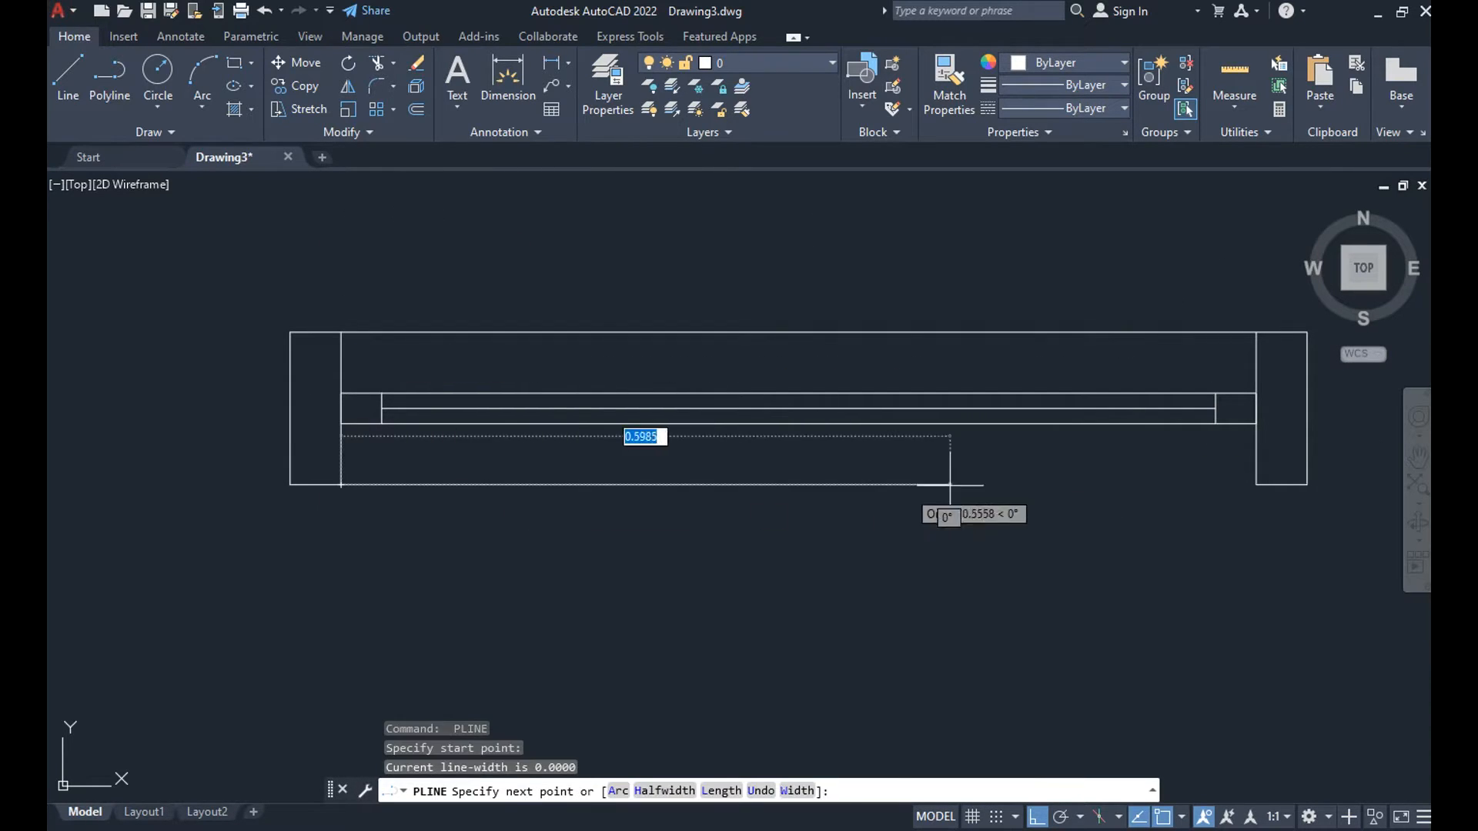
left_click(1255, 484)
key("Return")
key("Escape")
Measure the distance from the frame's lower-left corner to its upper-right corner.
scroll(654, 434, "down", 4)
middle_click_drag(626, 448, 524, 476)
type("di")
key("Return")
left_click(409, 484)
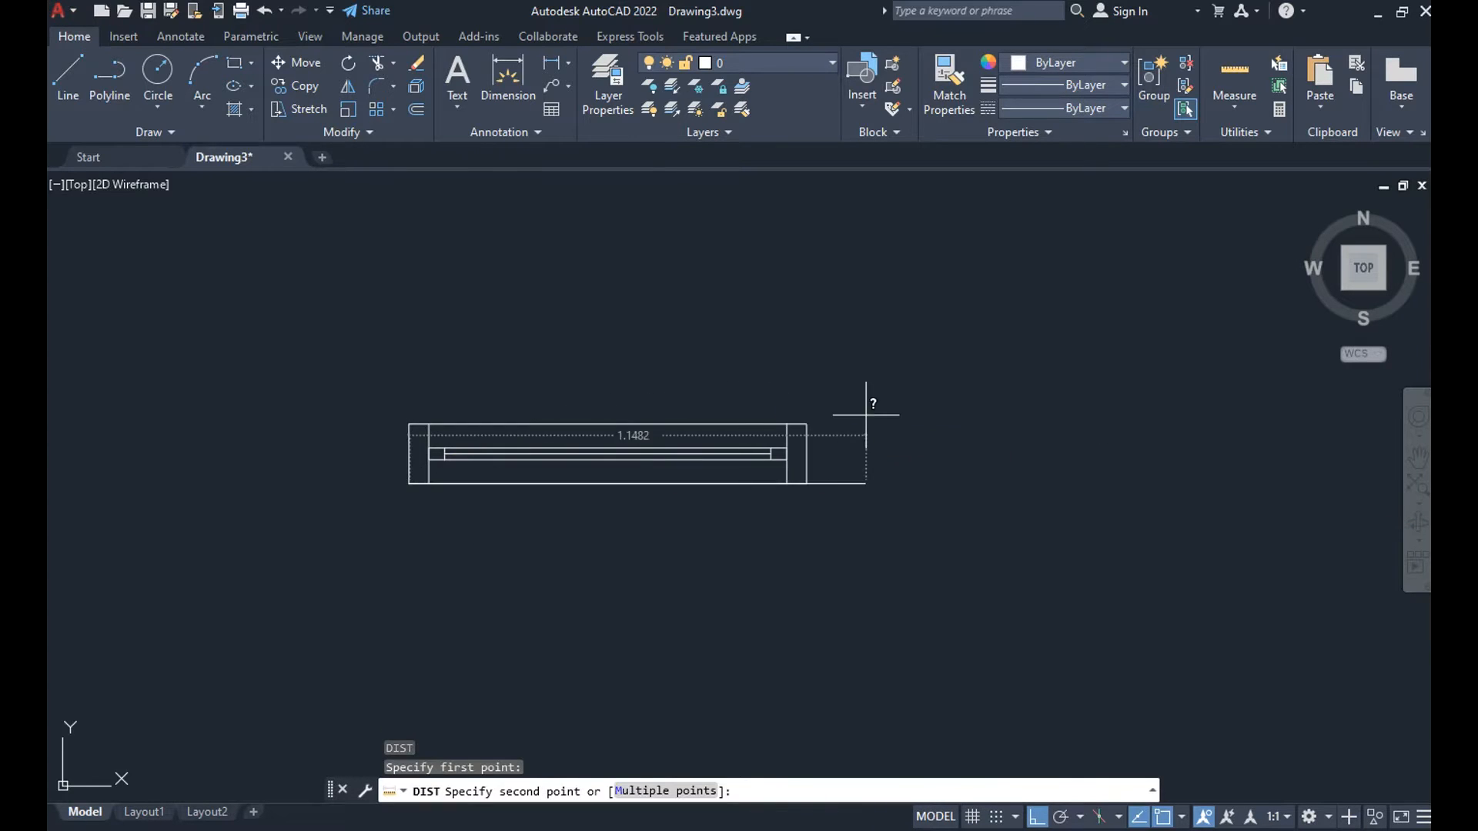
left_click(807, 424)
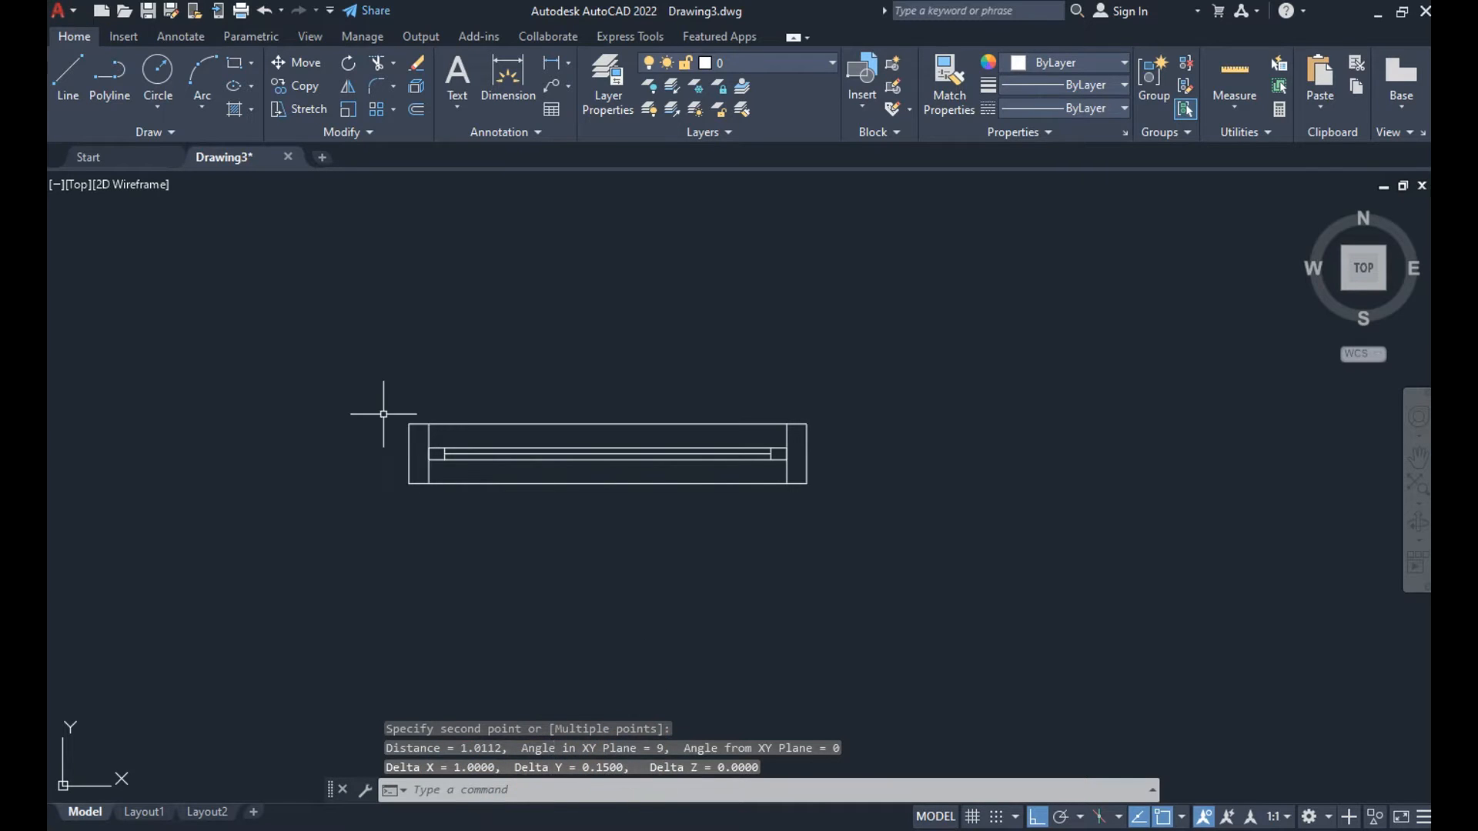
left_click(616, 782)
Create a layer named ESQUADRIA and set its colour to yellow.
left_click(601, 83)
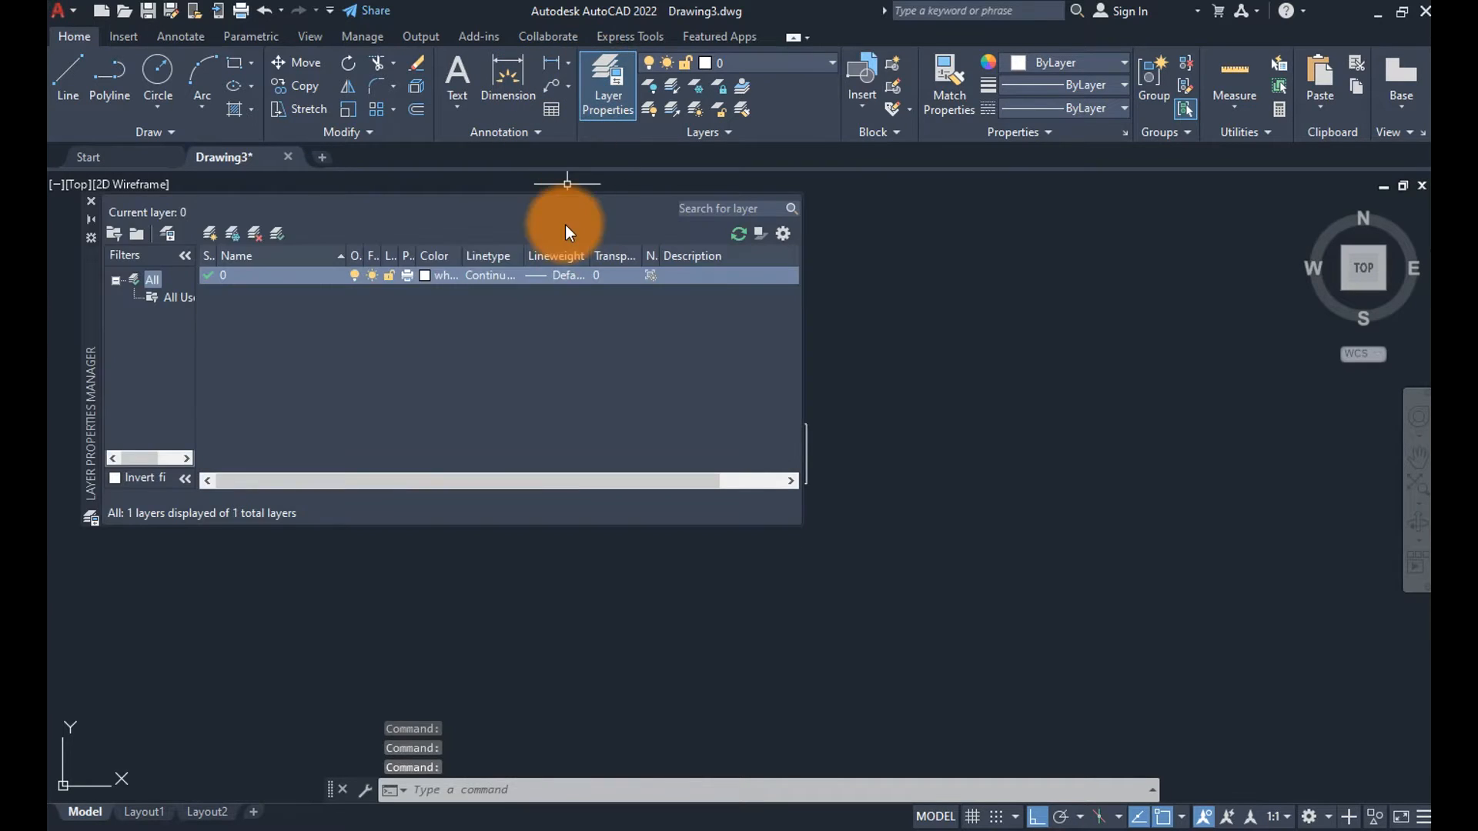
left_click(208, 232)
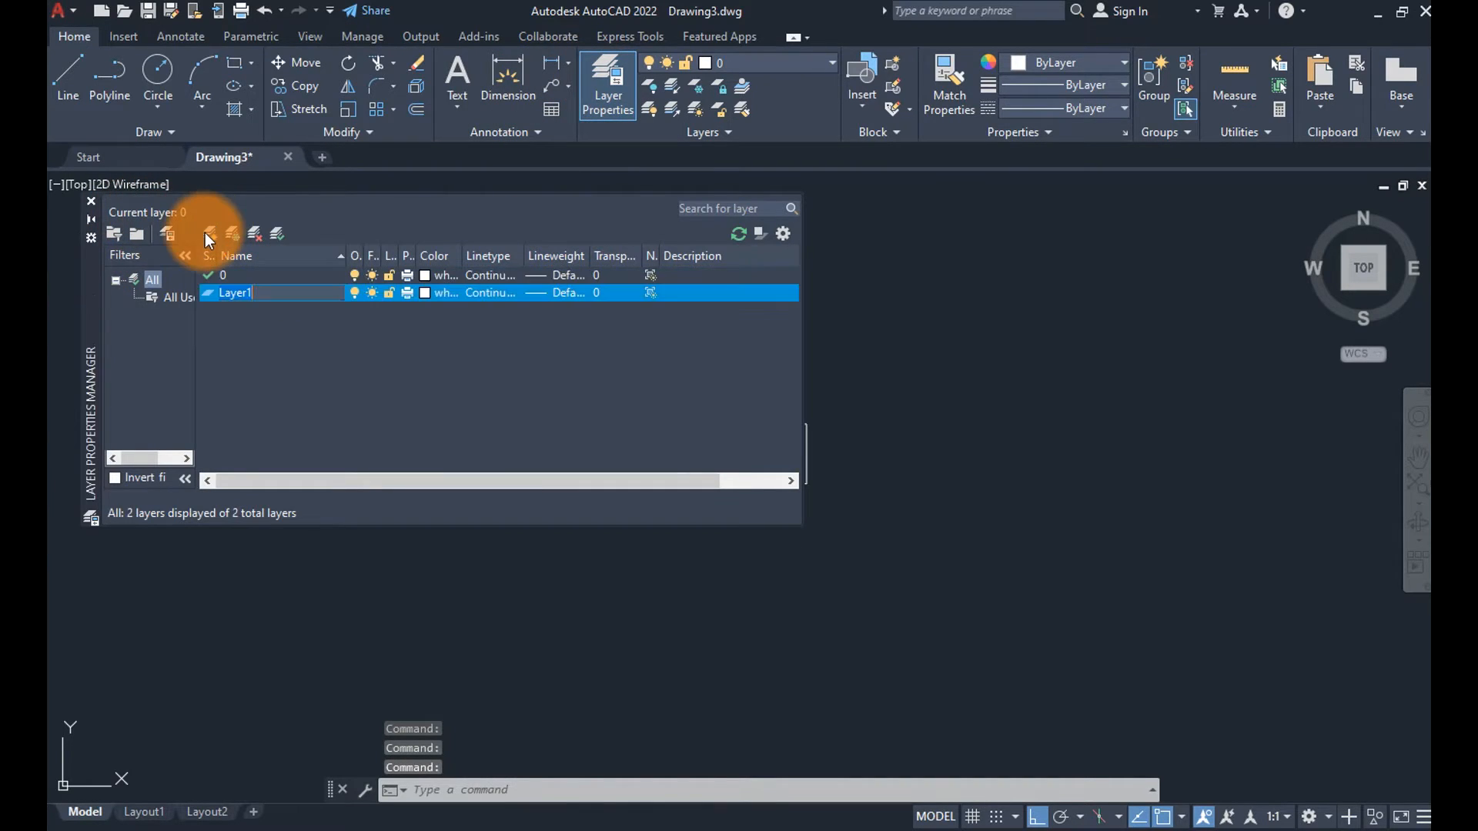
type("es")
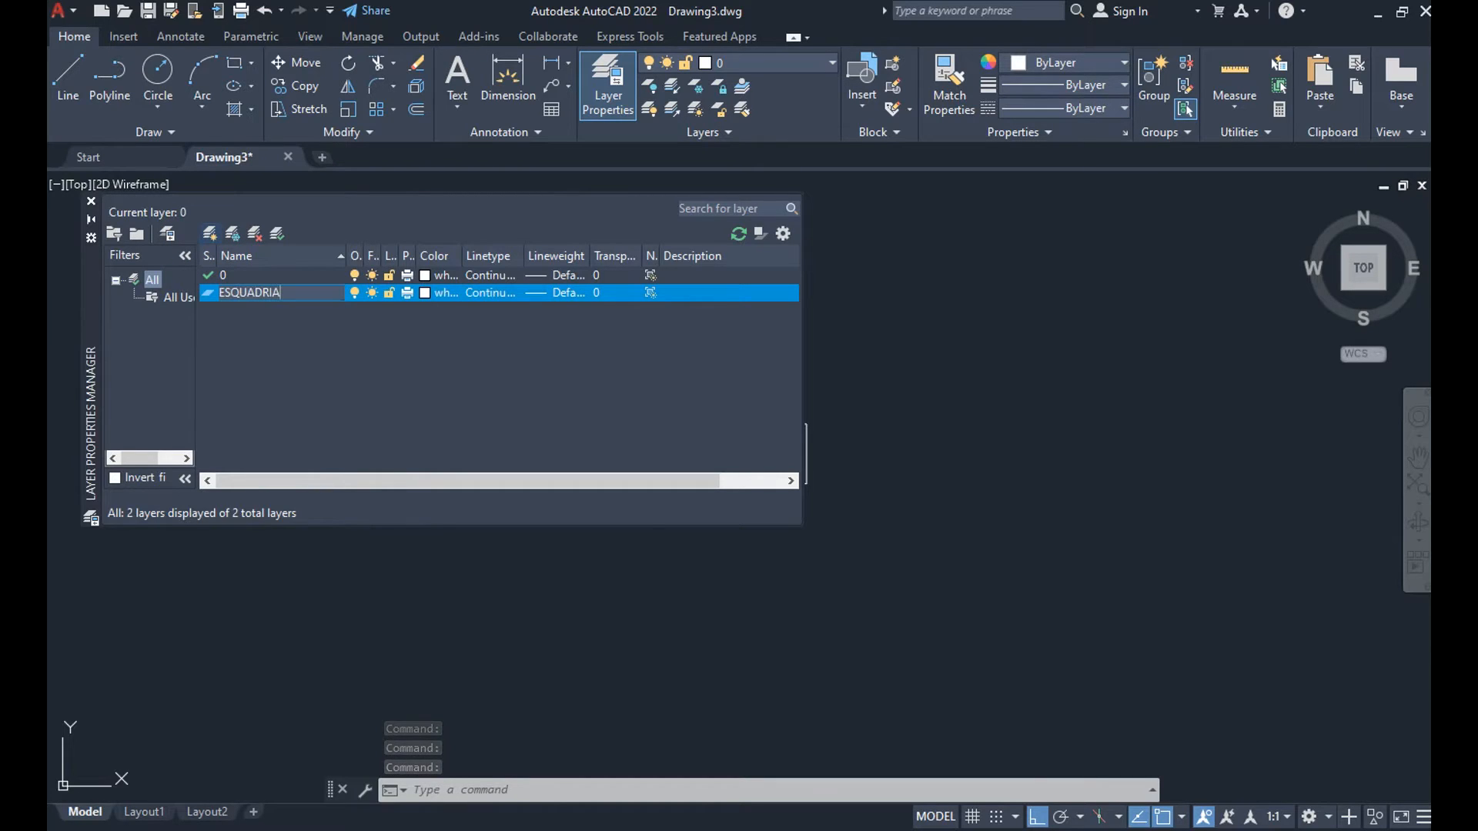
left_click(433, 292)
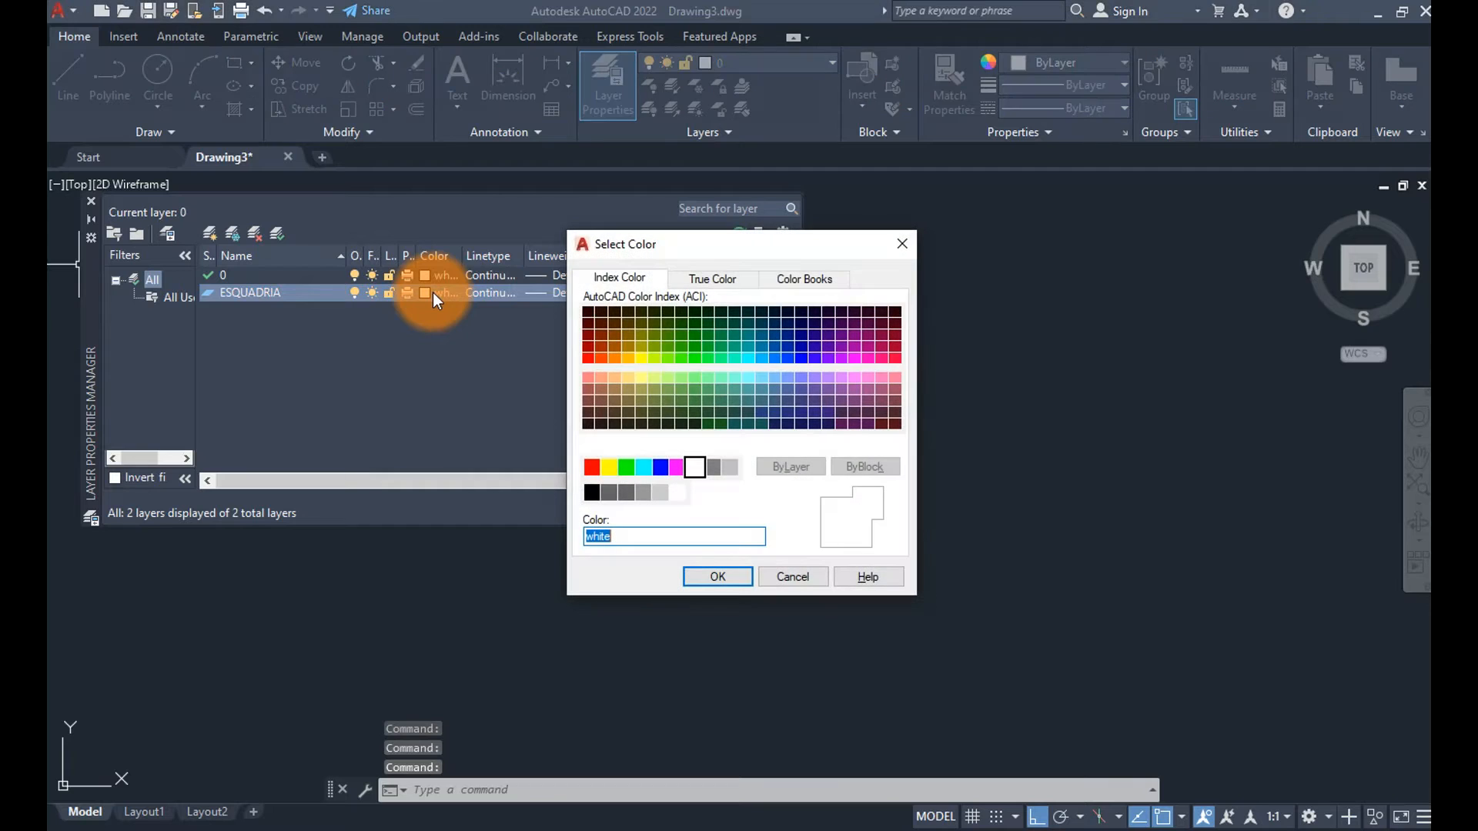
left_click(608, 467)
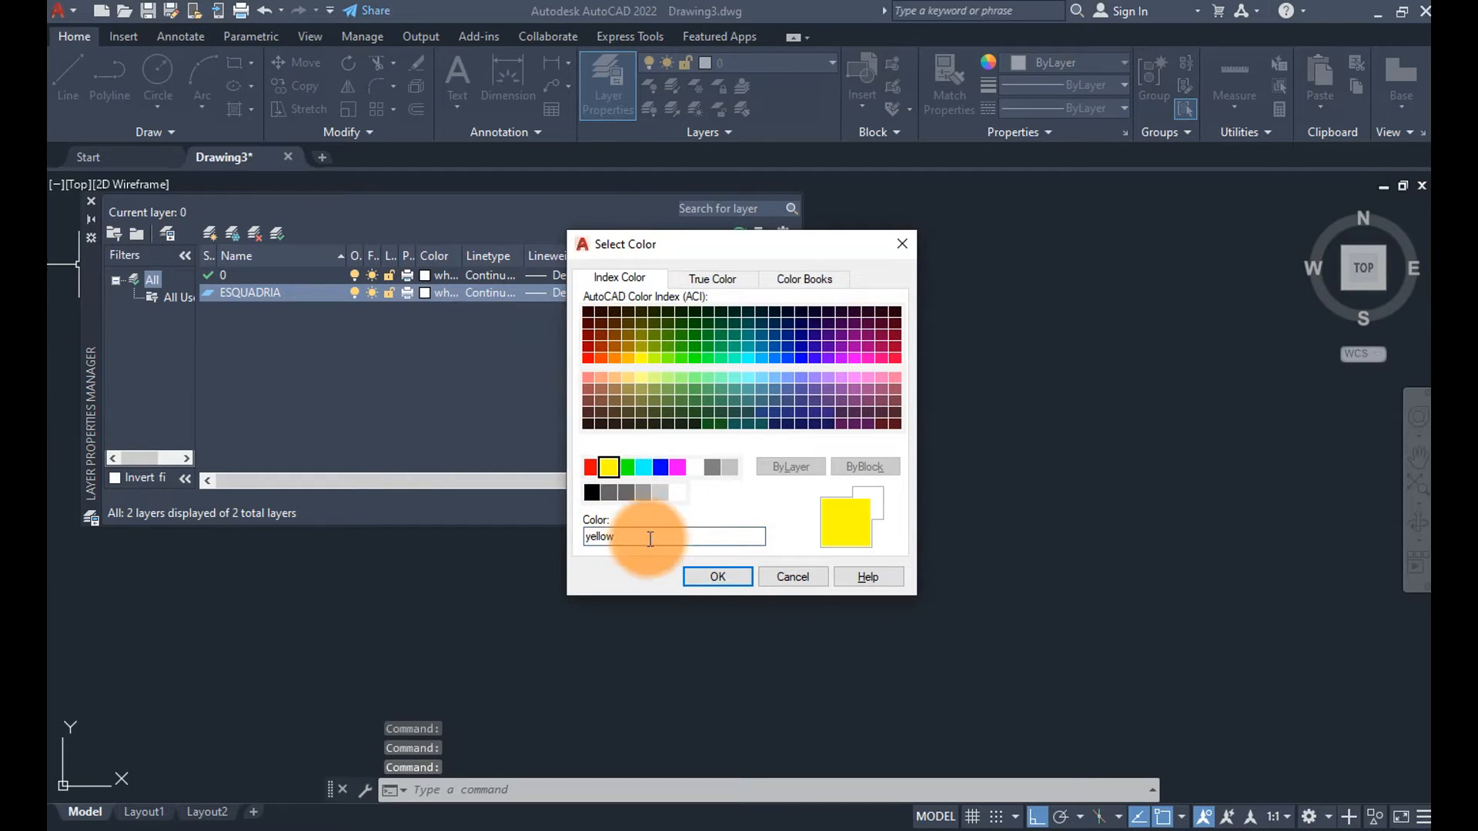
left_click(697, 578)
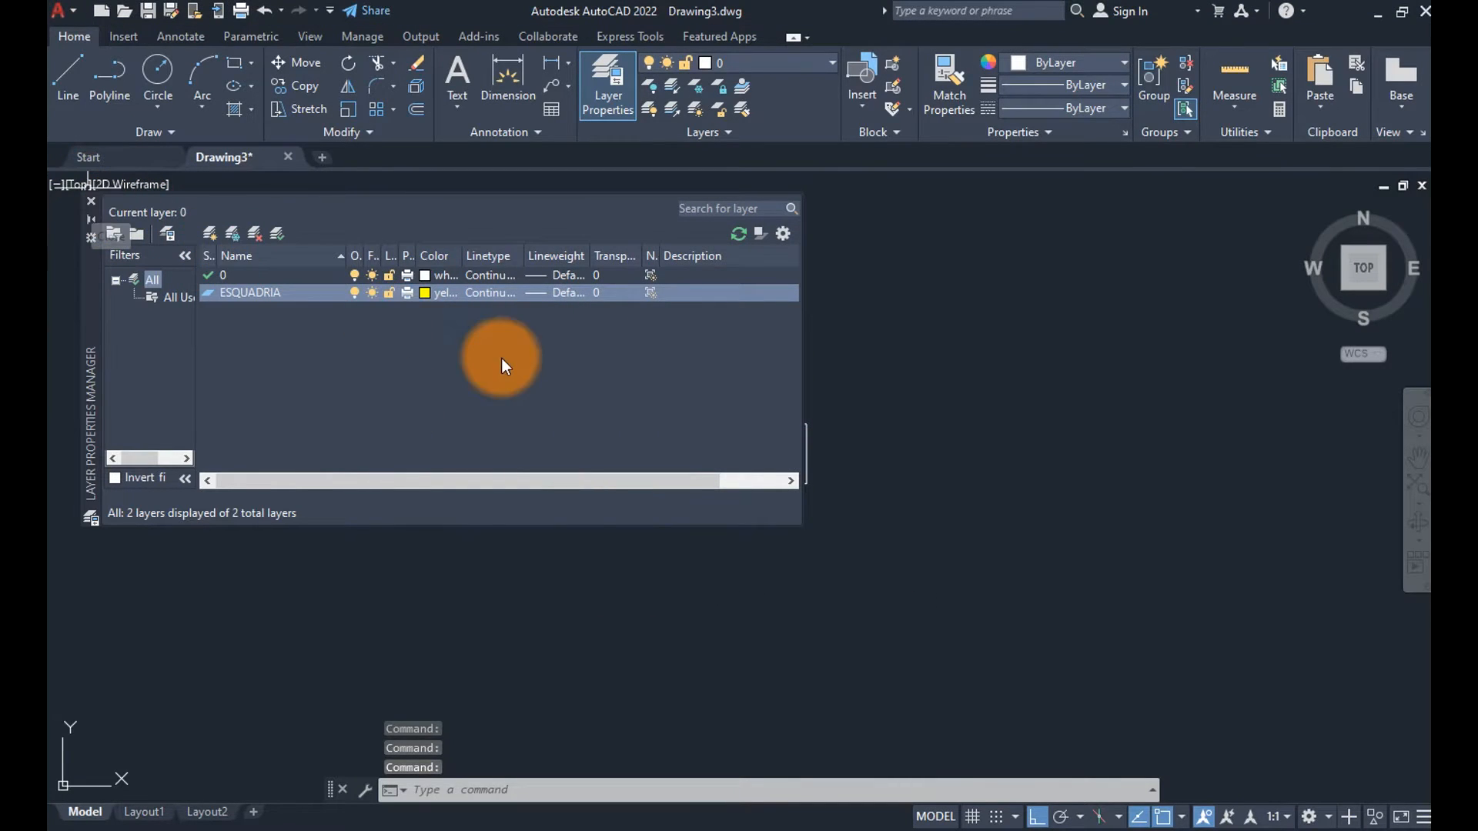
left_click(90, 202)
Assign all the drawn geometry to the ESQUADRIA layer.
left_click(1097, 351)
left_click(368, 580)
left_click(745, 58)
left_click(750, 102)
key("Escape")
key("Escape")
Set the colour of the two outer horizontal lines and the two lines joining the small rectangles' corners to grey.
scroll(647, 377, "up", 4)
left_click(661, 323)
left_click(616, 403)
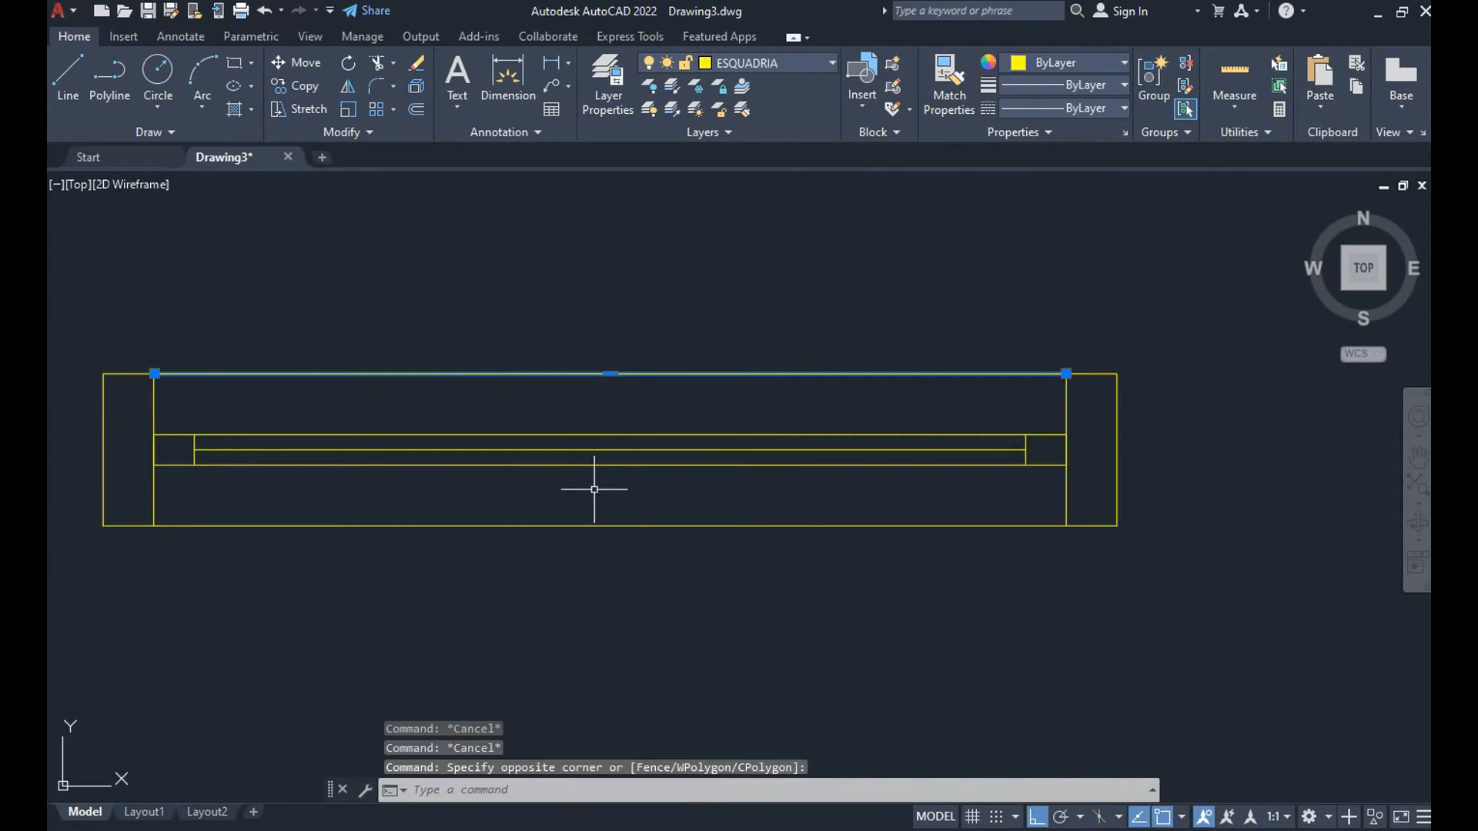
left_click(632, 504)
left_click(579, 558)
left_click(587, 464)
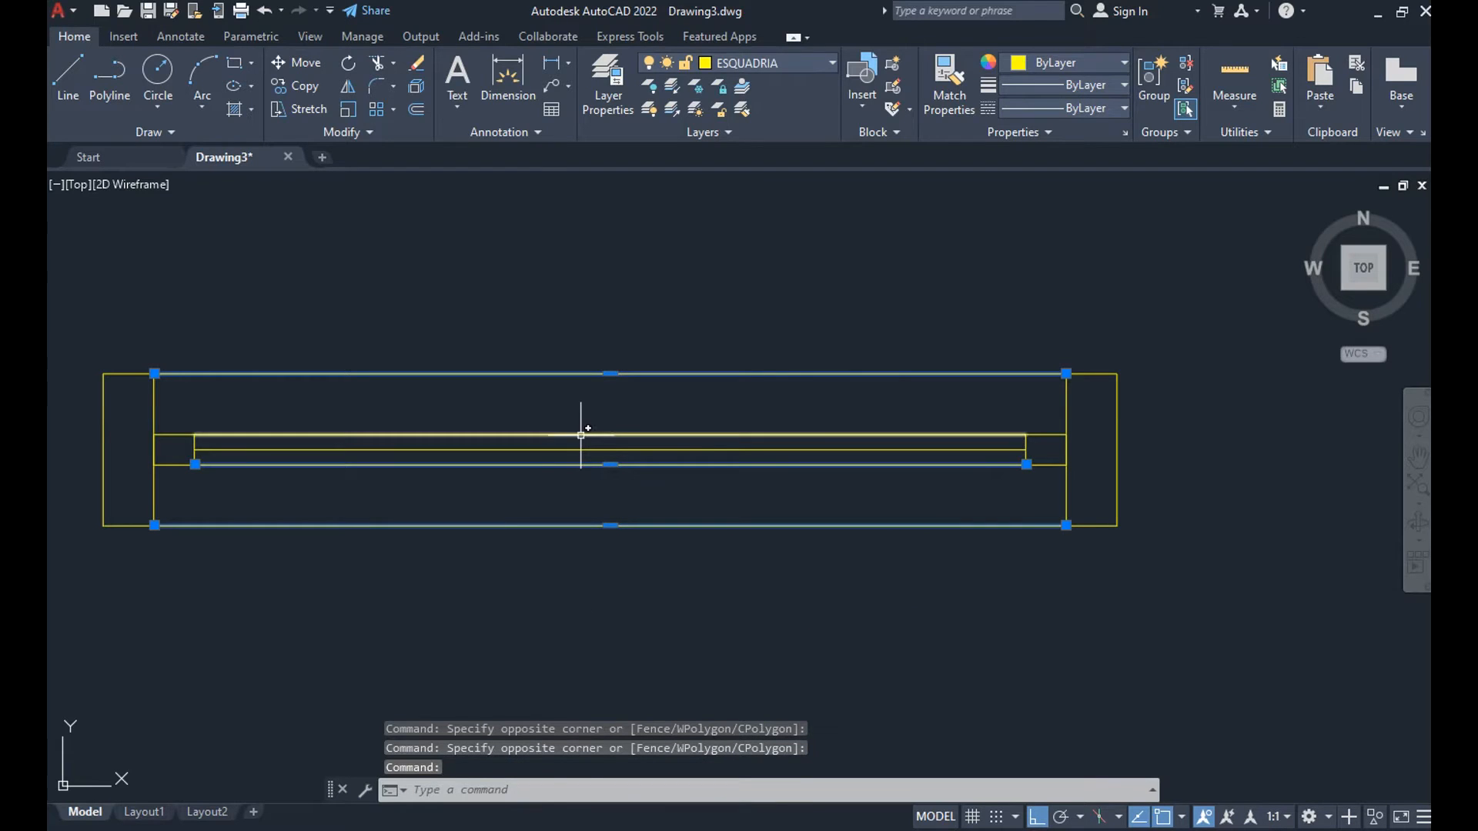
left_click(580, 434)
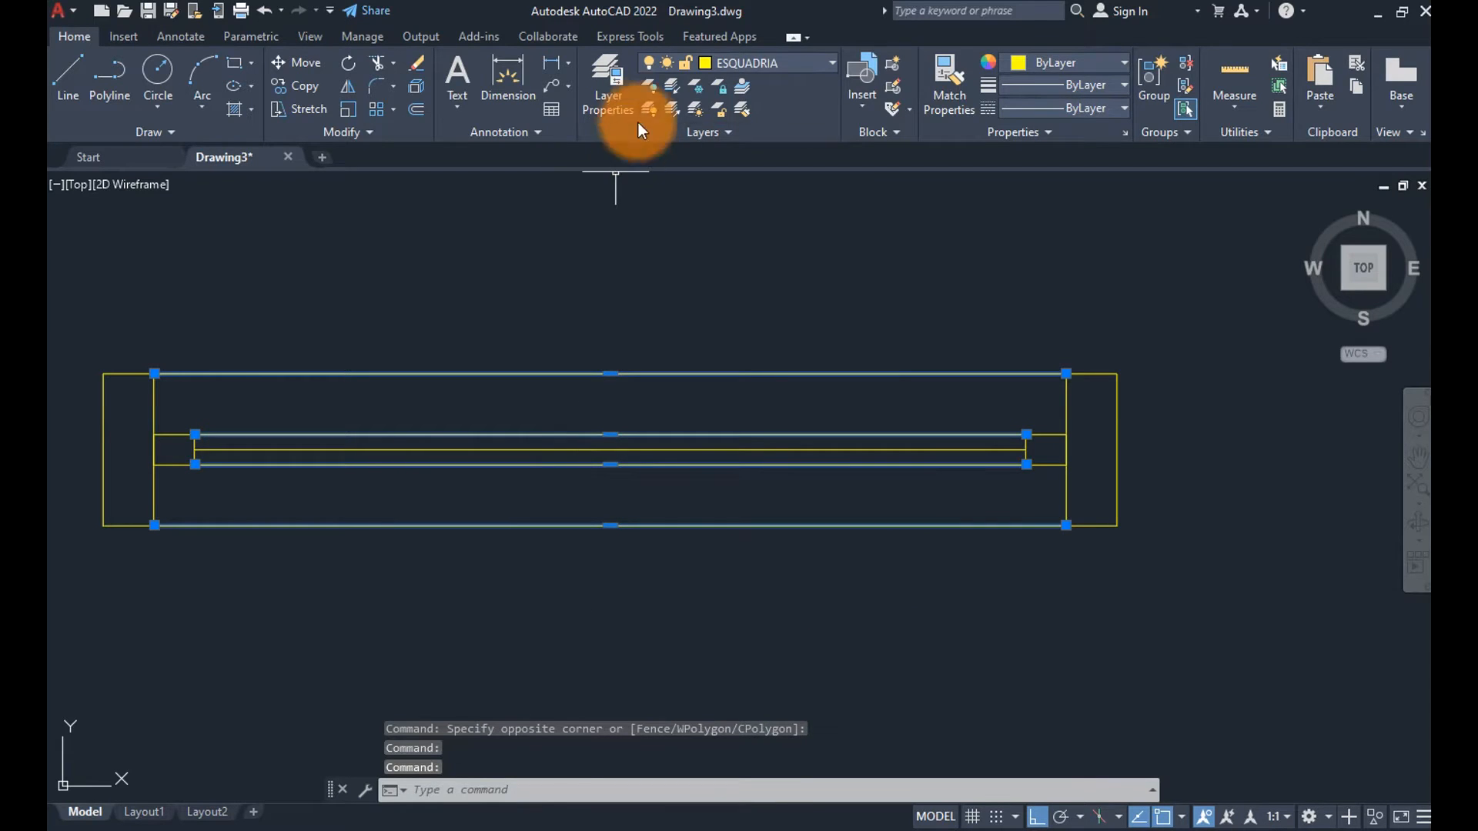
left_click(1077, 60)
left_click(1151, 261)
key("Escape")
key("Escape")
scroll(637, 320, "down", 4)
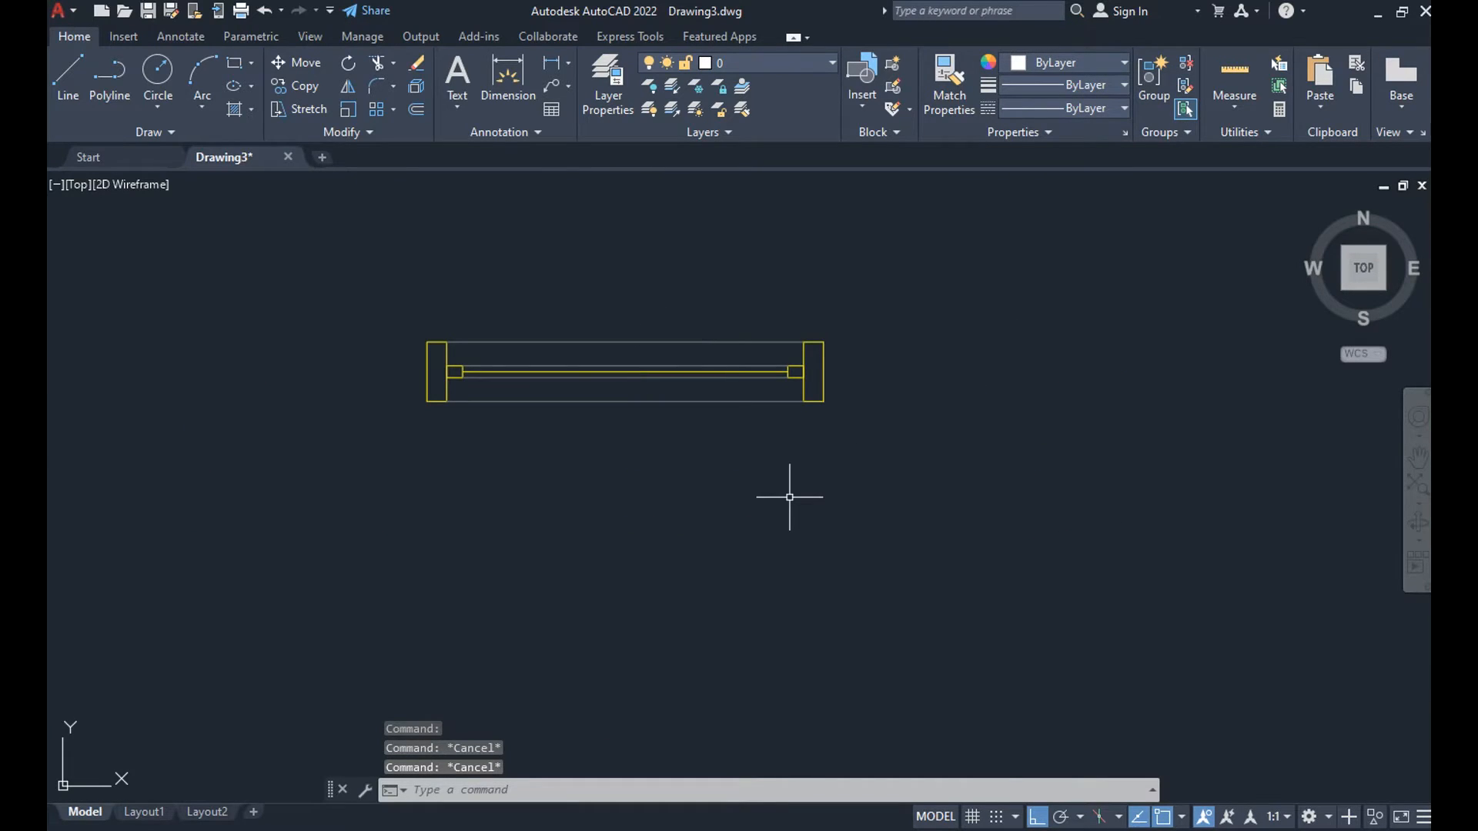
left_click(347, 112)
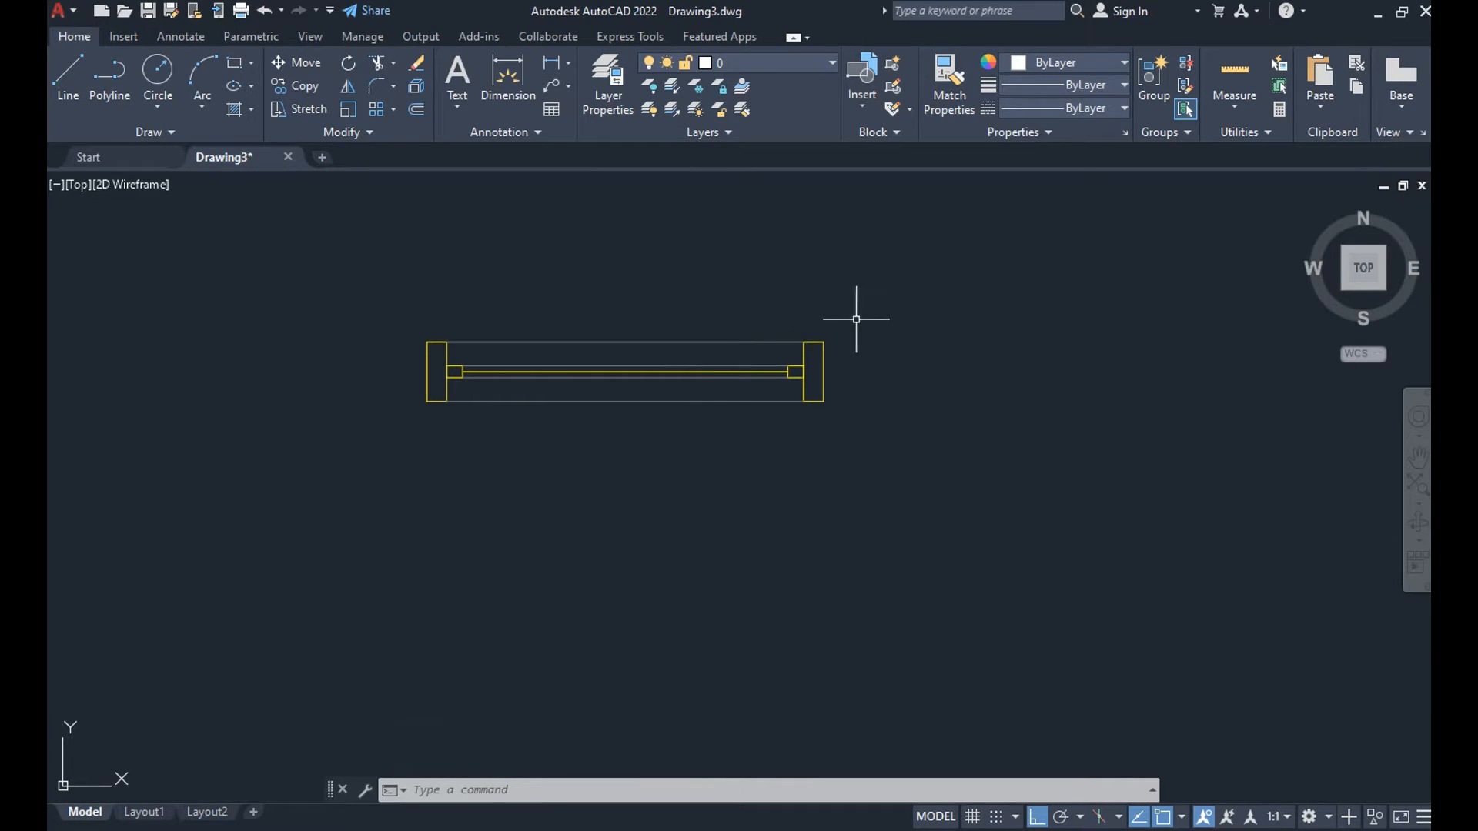
middle_click_drag(448, 336, 424, 392)
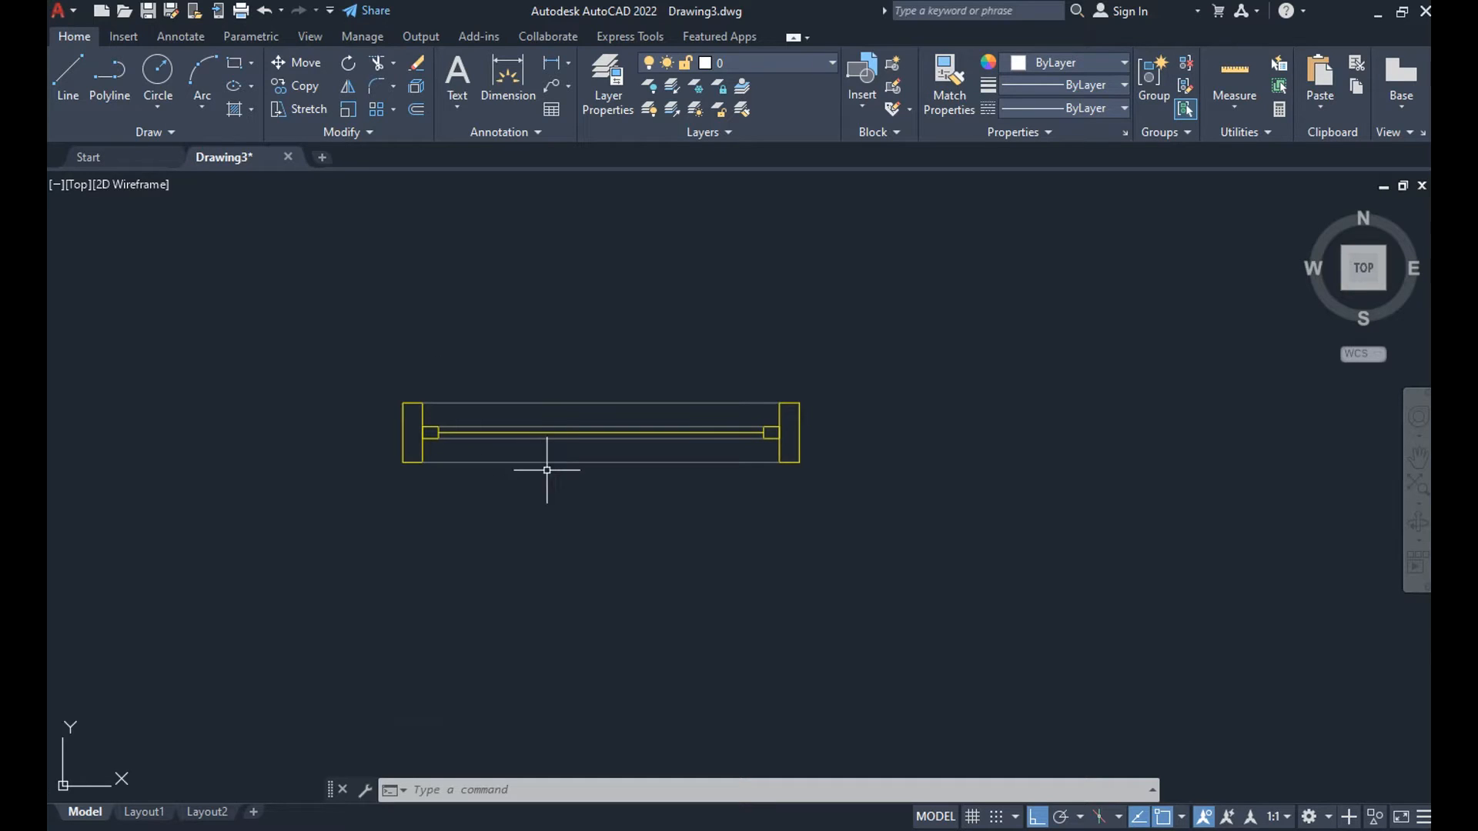
middle_click_drag(584, 398, 617, 412)
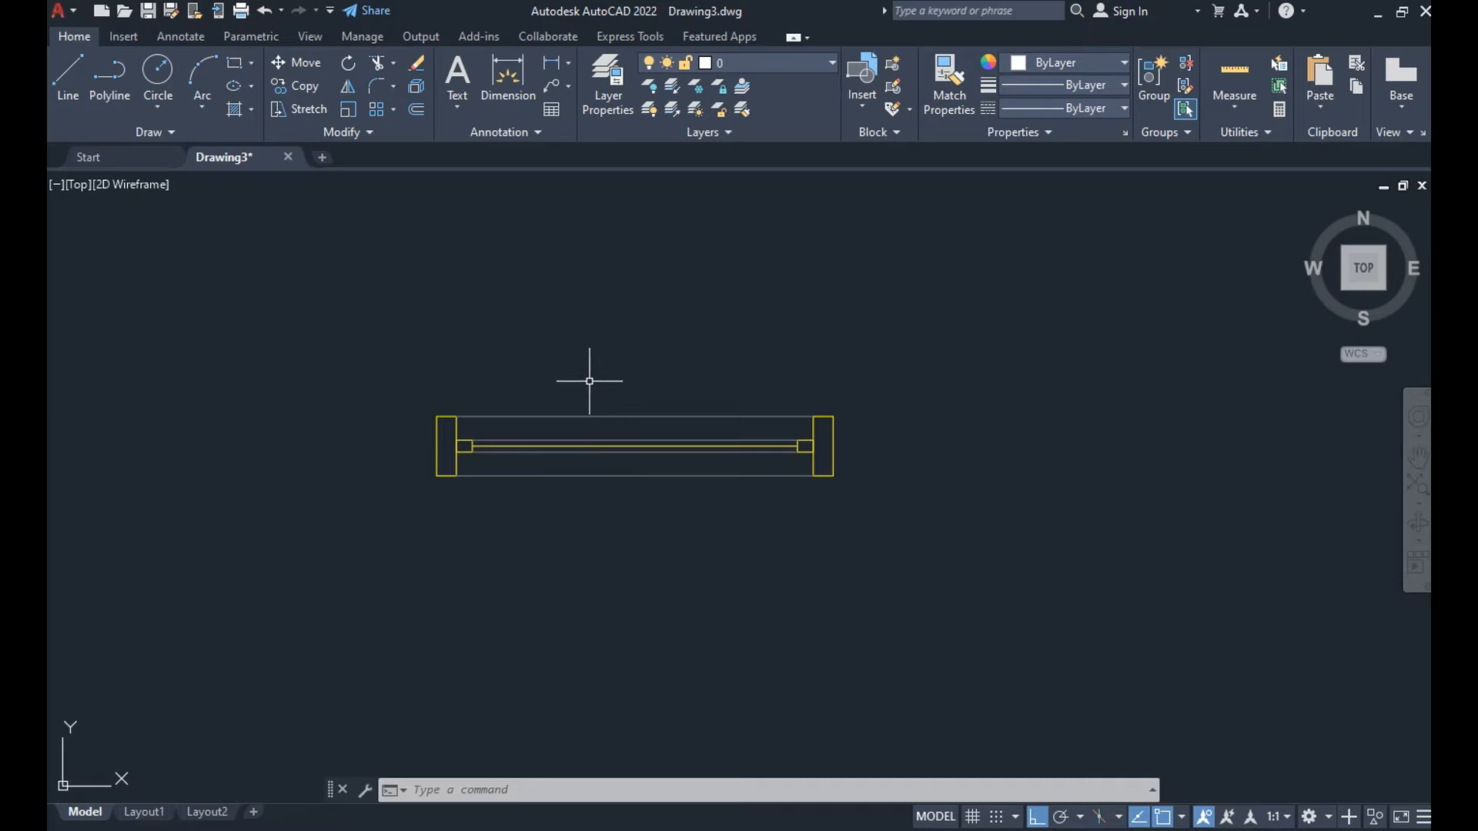
Start a block definition named JANELA PADRÃO with its base point at the midpoint of the frame's lower horizontal line.
type("b")
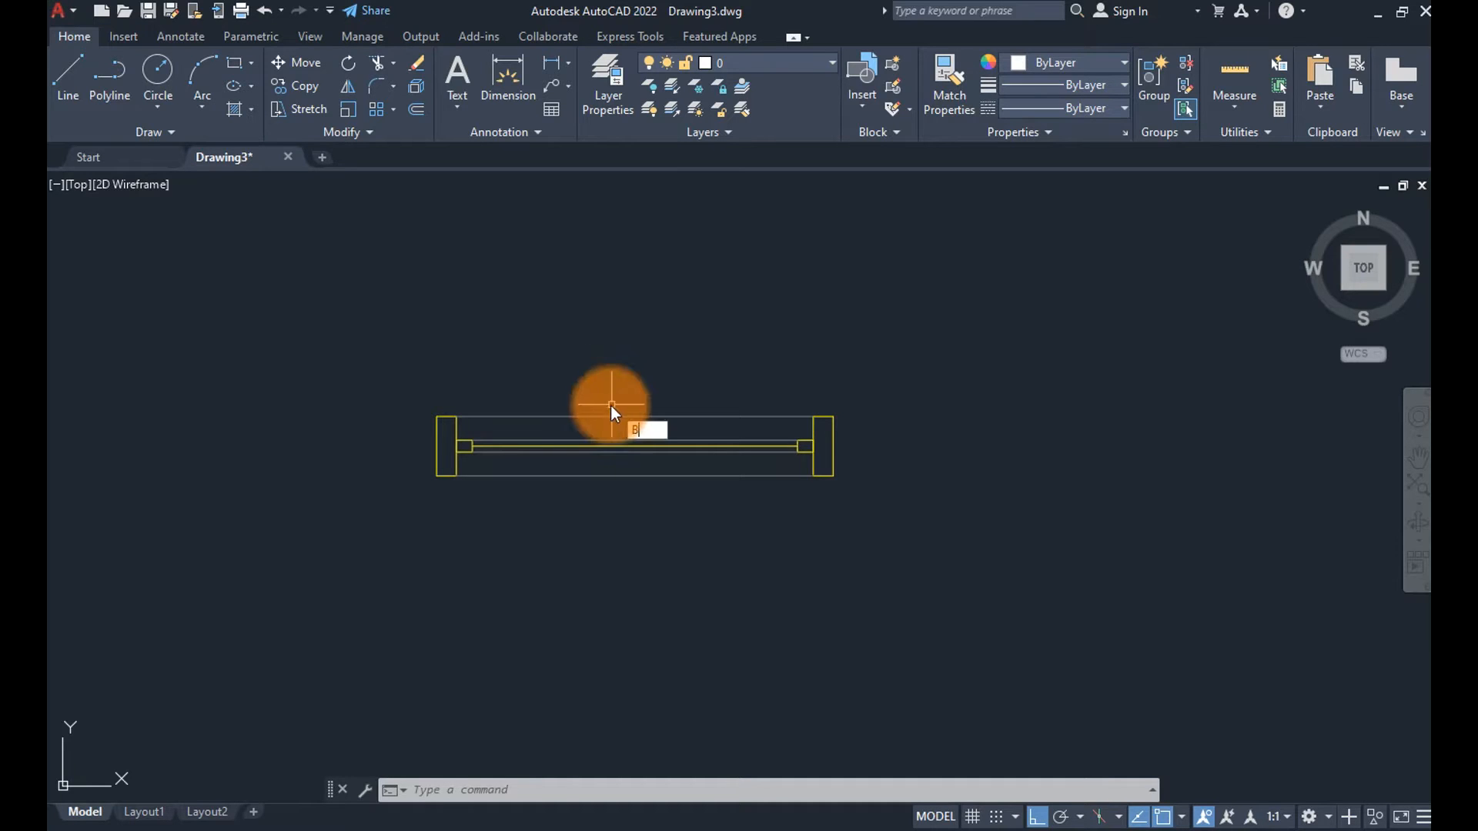
key("Return")
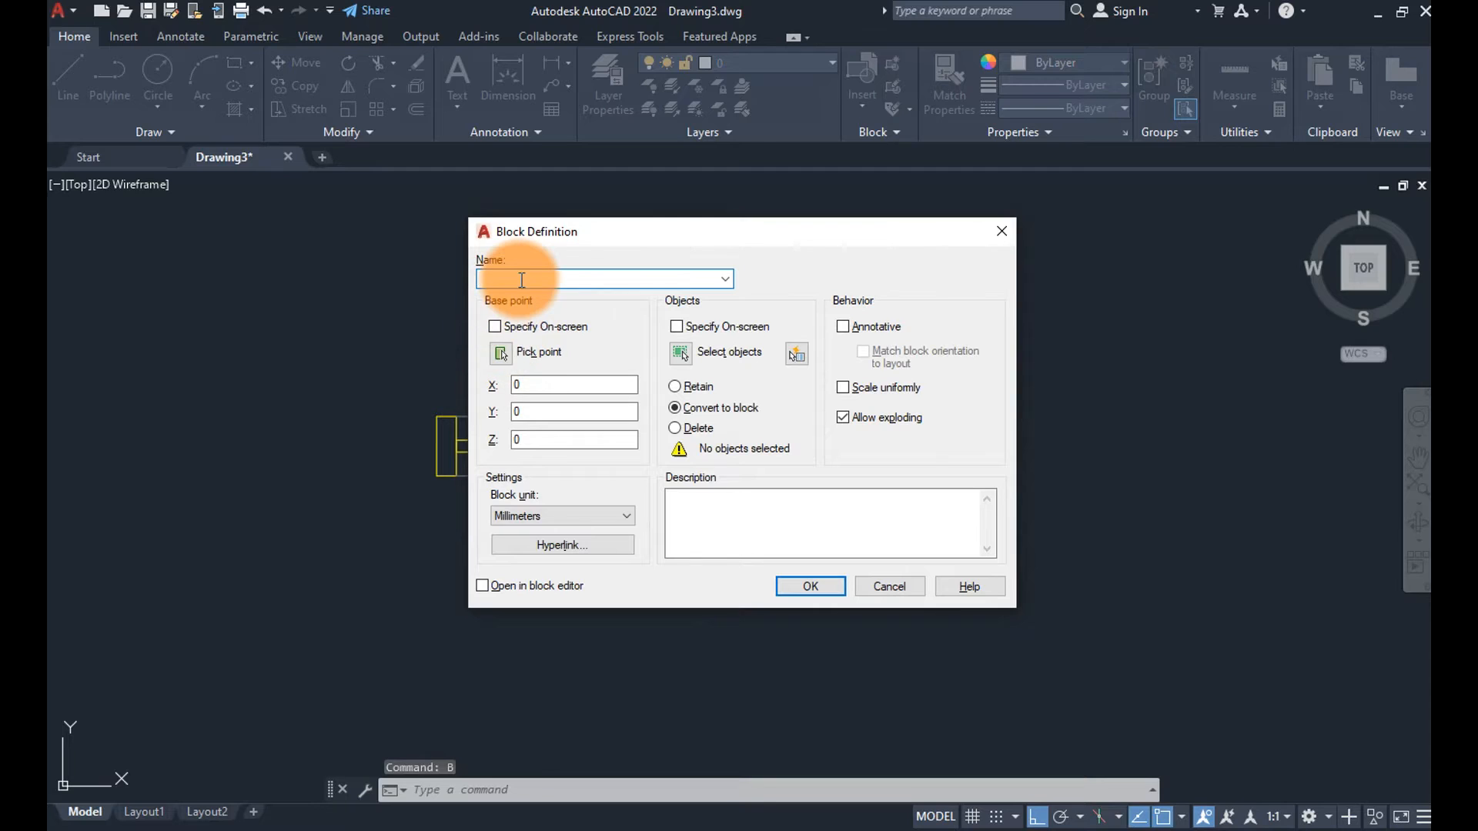
type("JANELA PADRÃO")
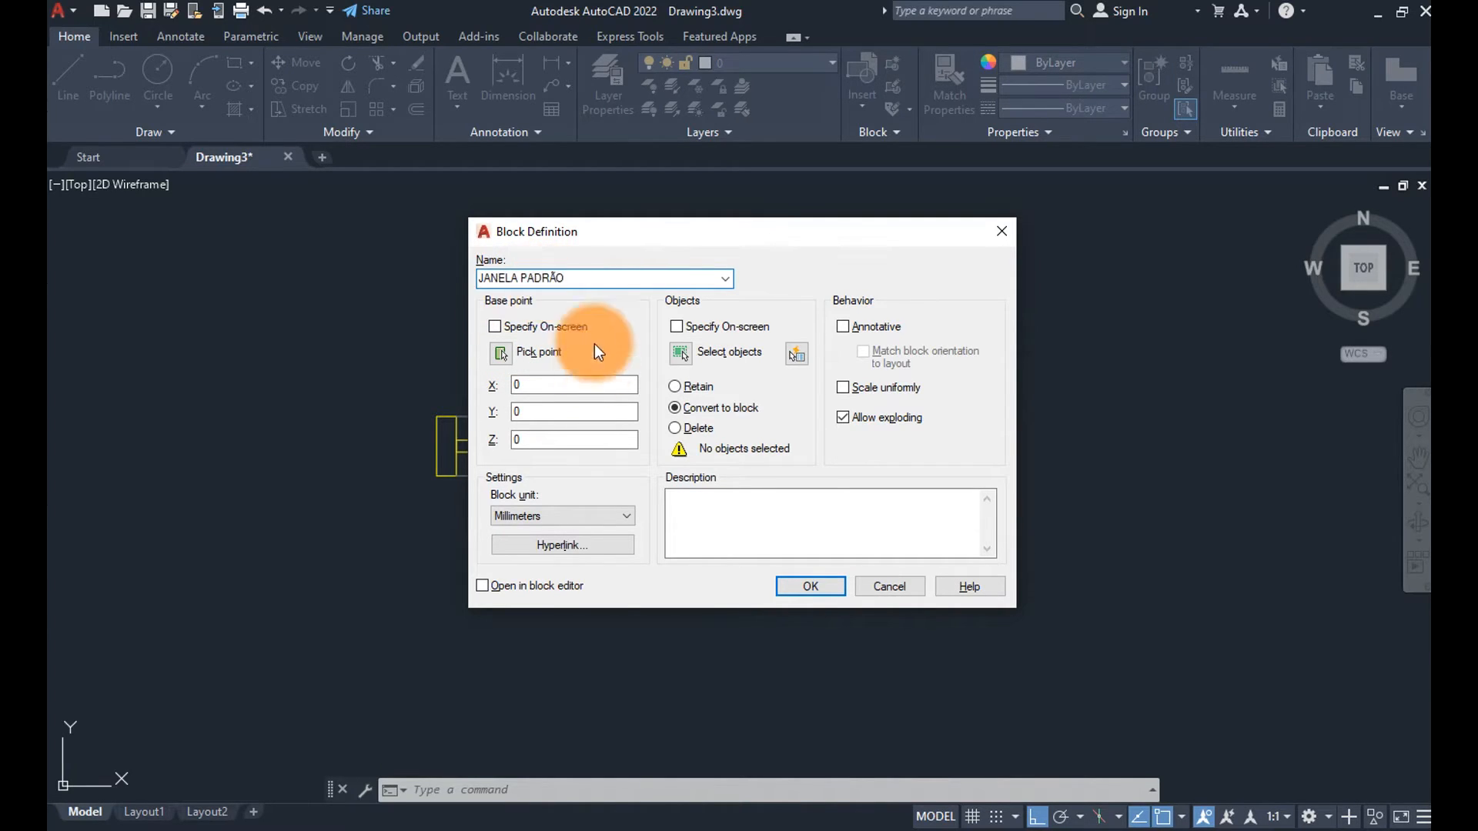
left_click(501, 353)
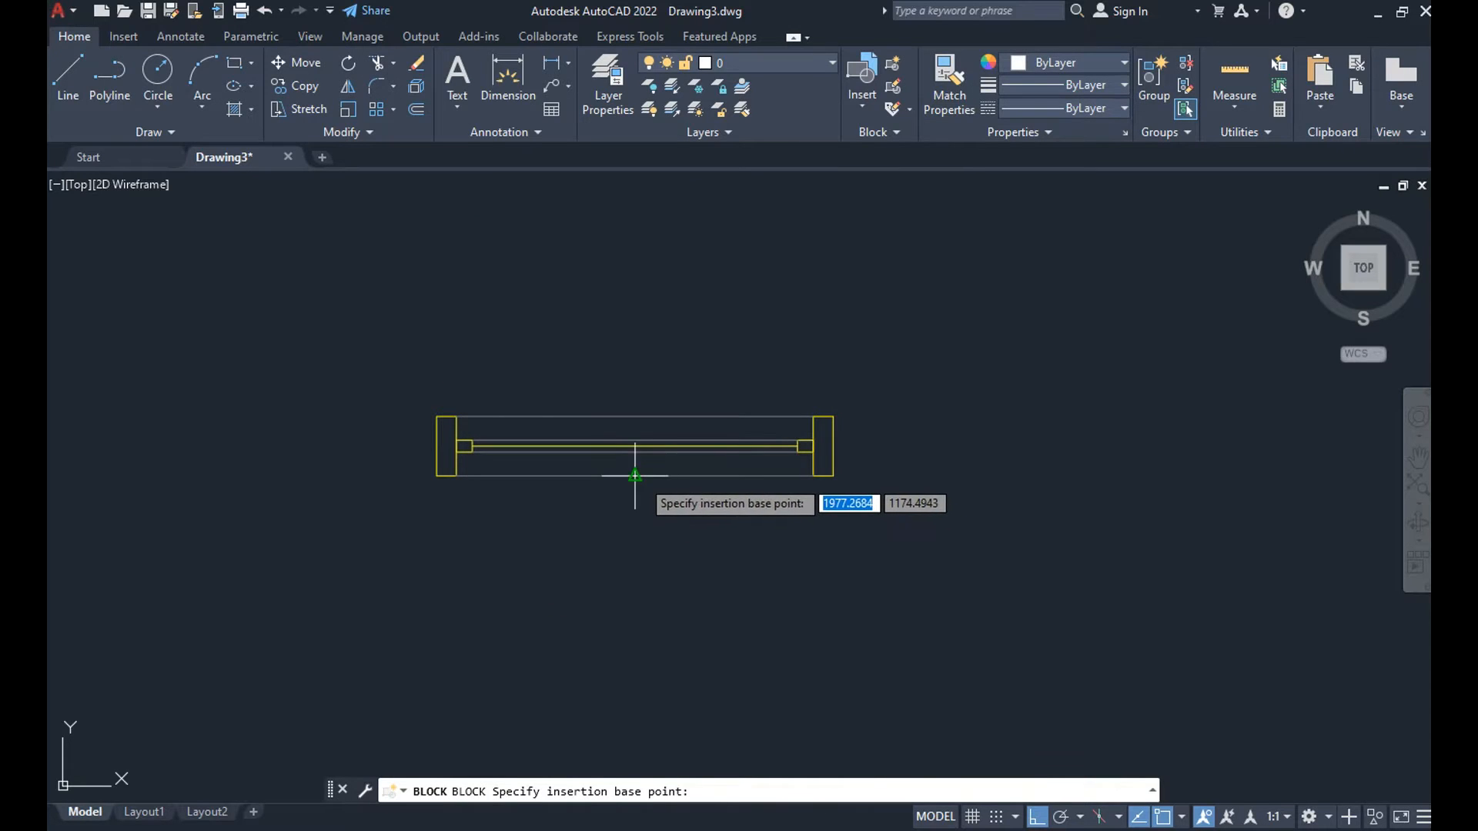
left_click(635, 474)
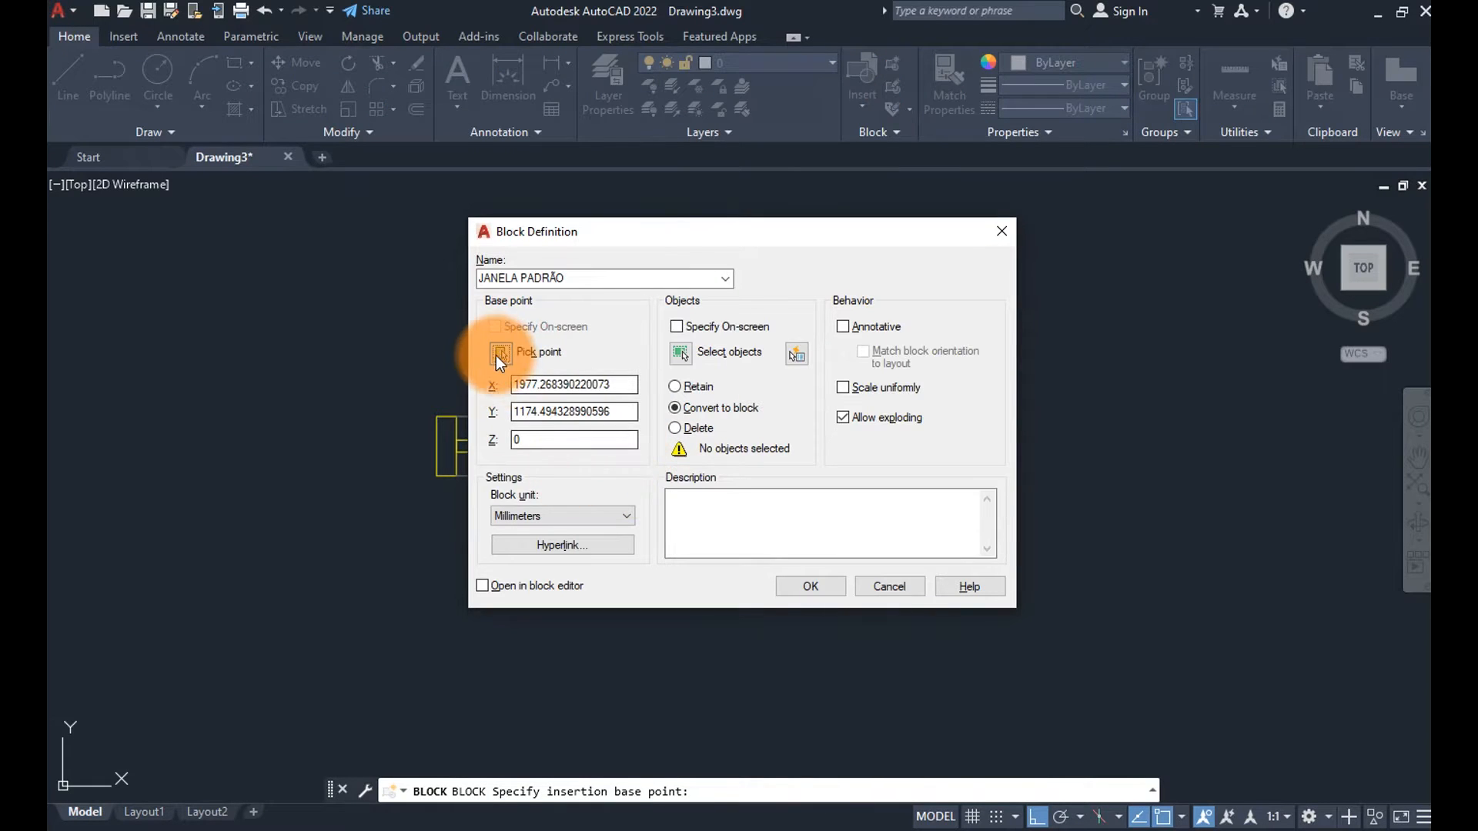
left_click(499, 354)
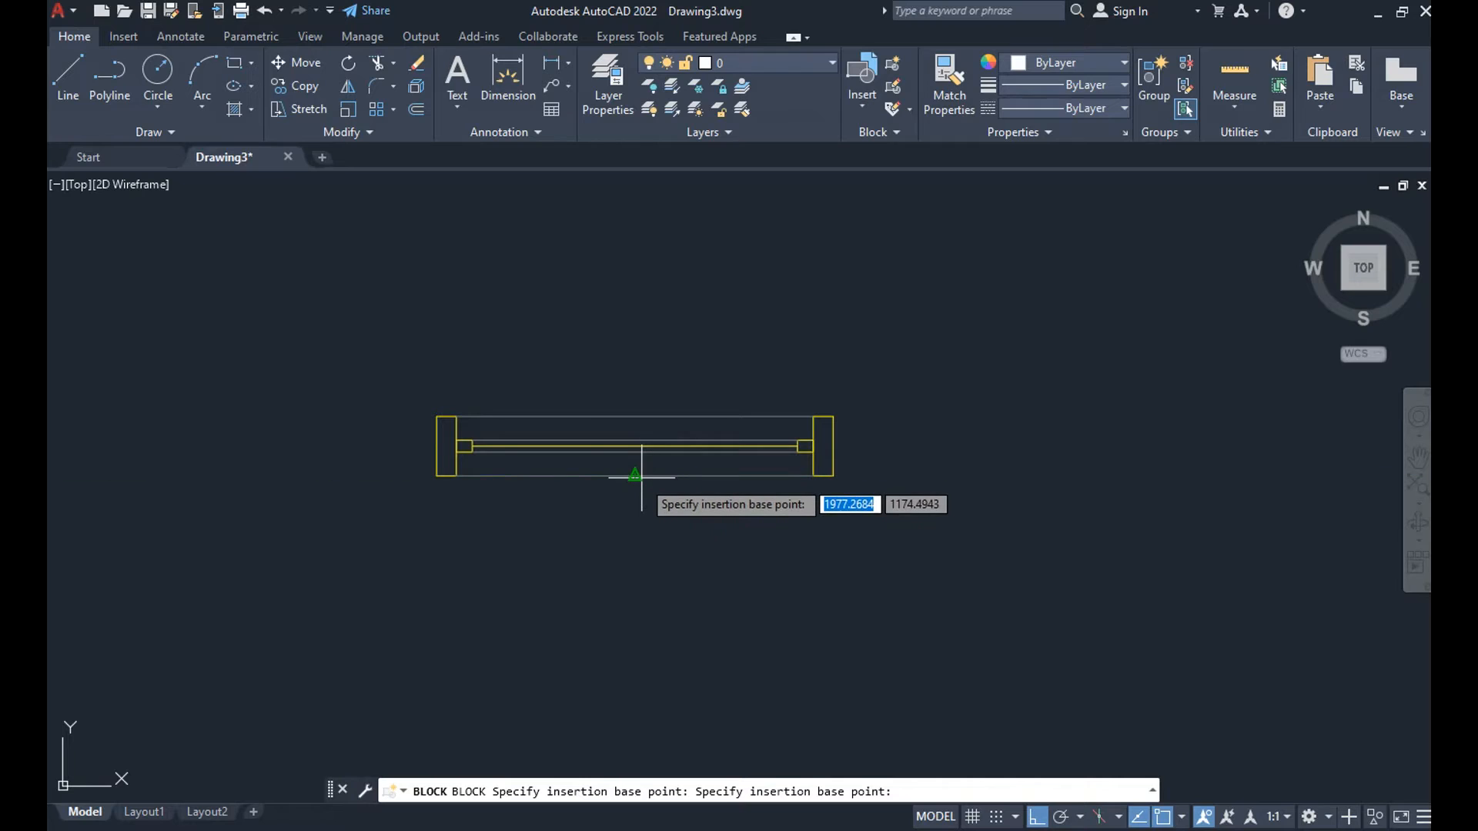
left_click(635, 475)
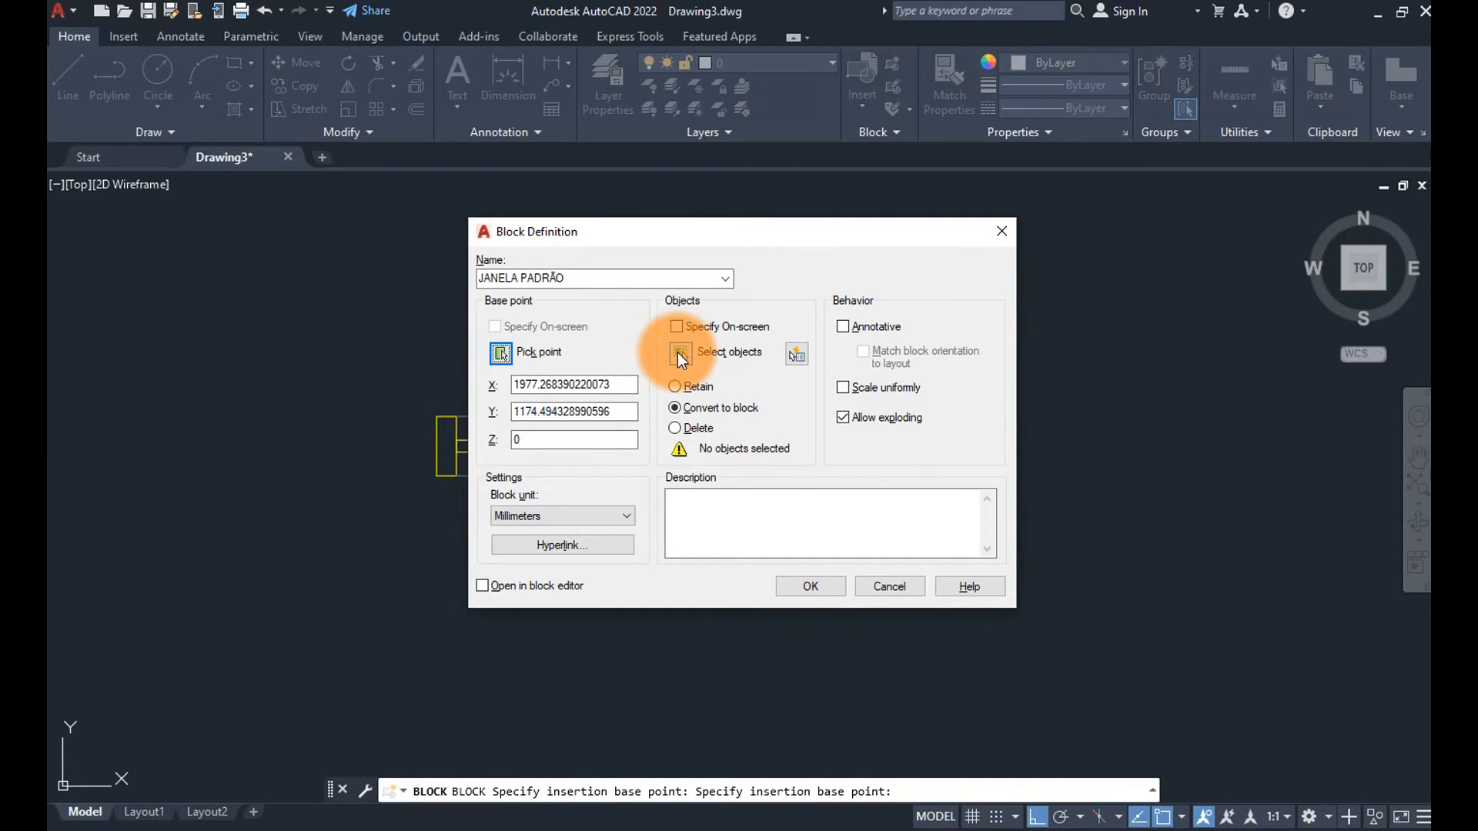
Select the entire window frame as the block's objects and create the block with the Convert to block option.
left_click(680, 354)
left_click(387, 330)
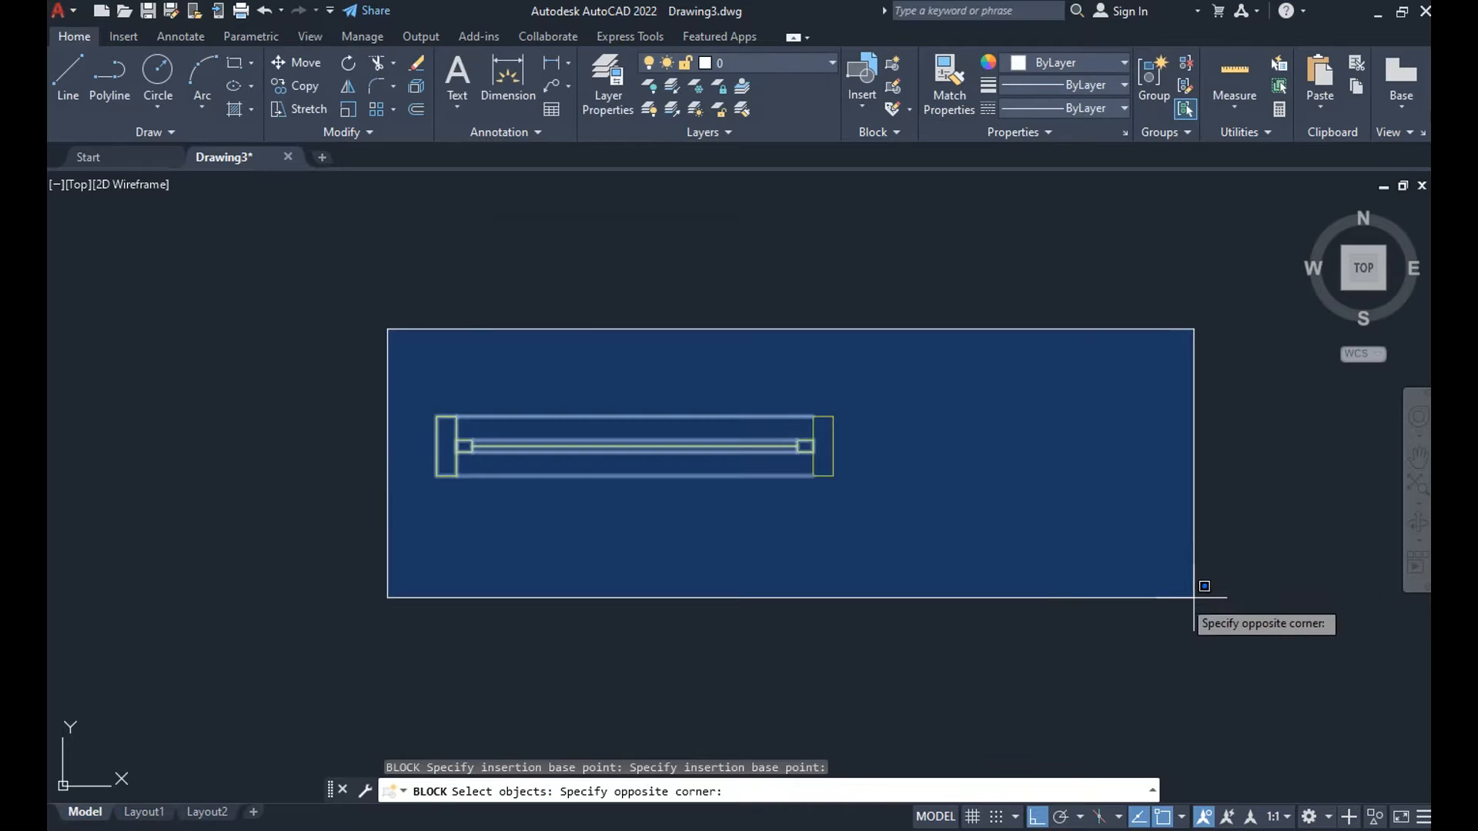
left_click(1193, 596)
right_click(676, 460)
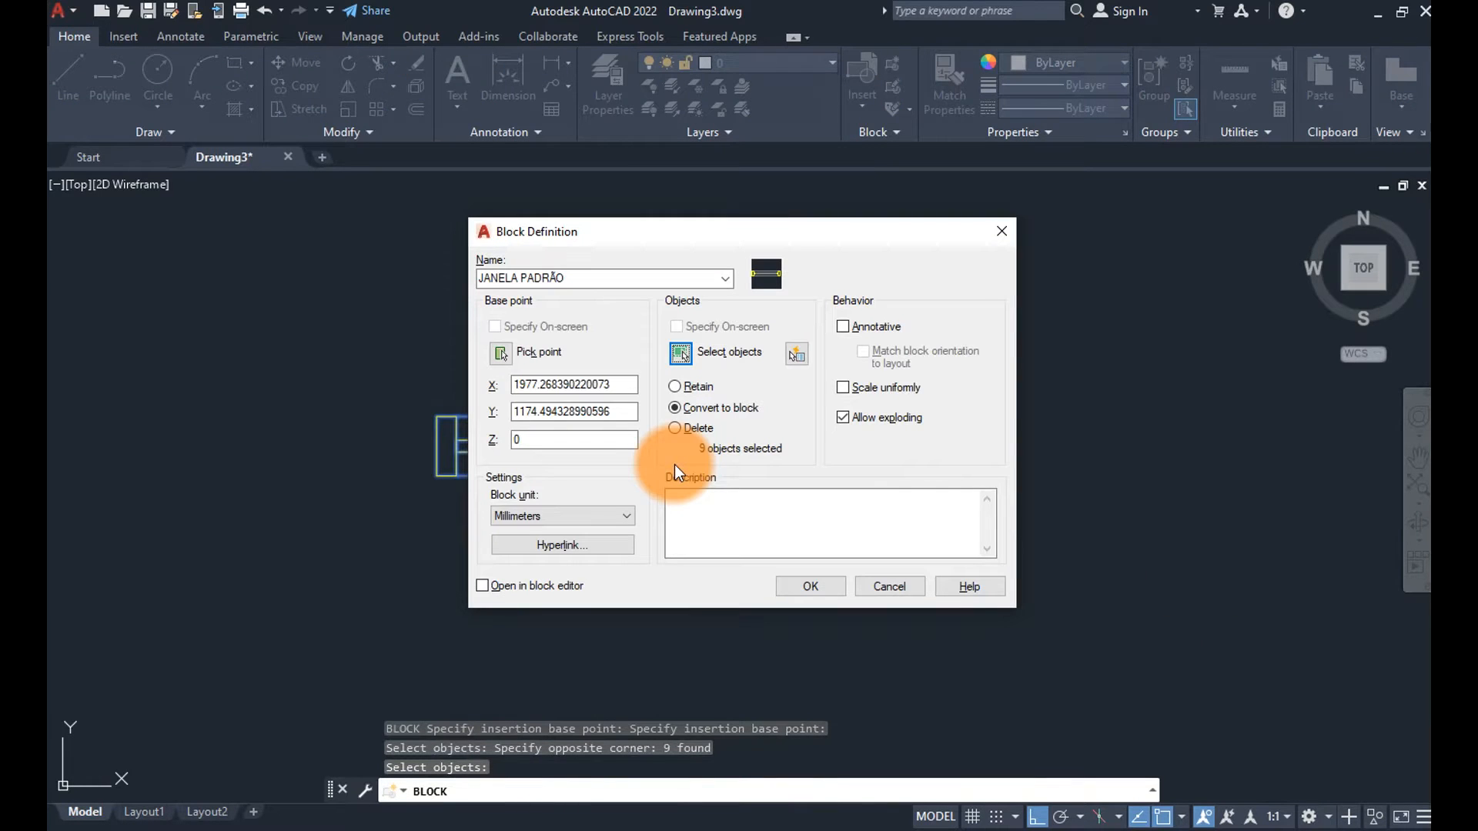
left_click(801, 587)
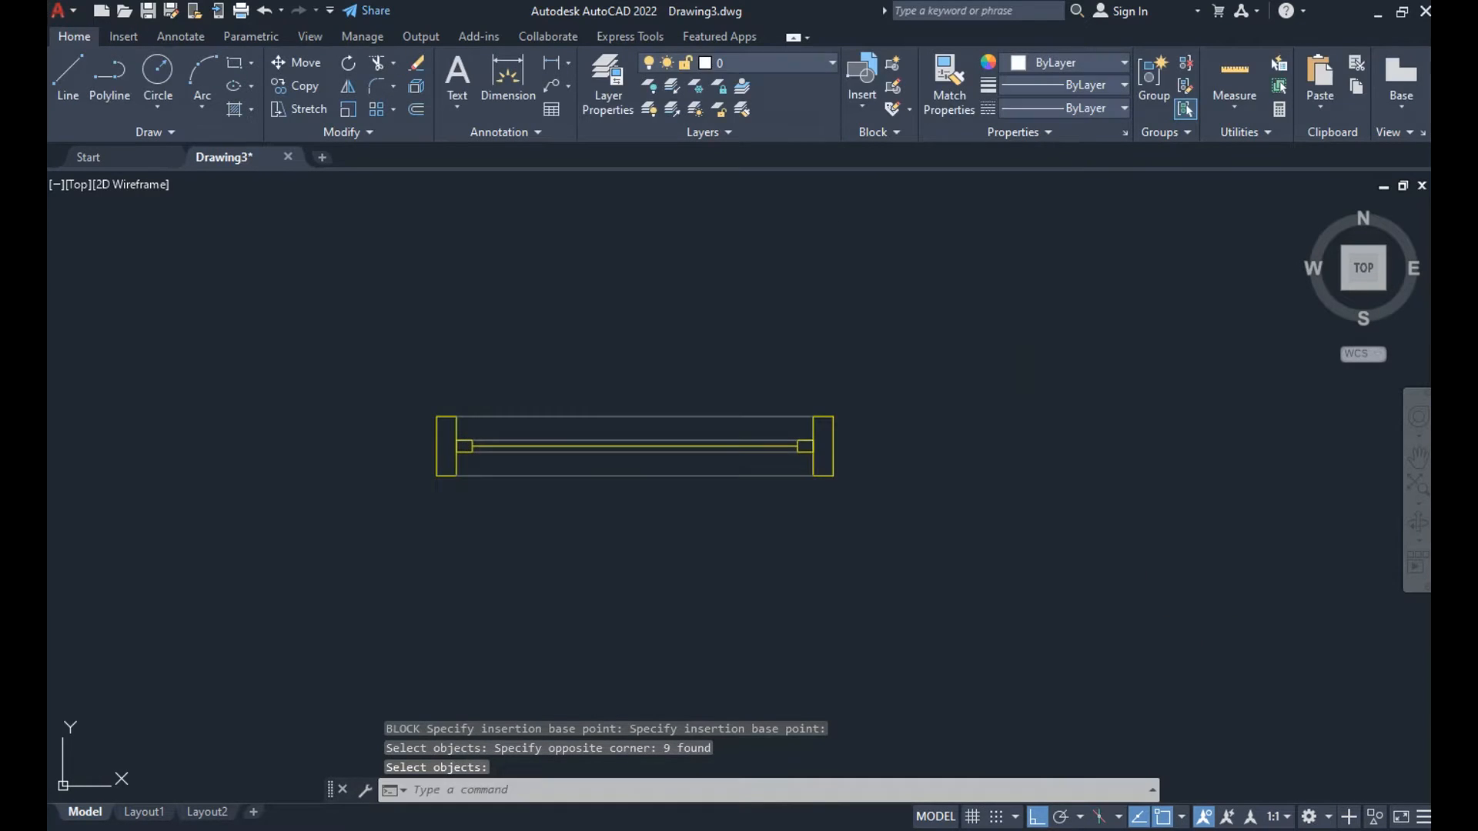
Open the JANELA PADRÃO block in the Block Editor.
left_click(680, 467)
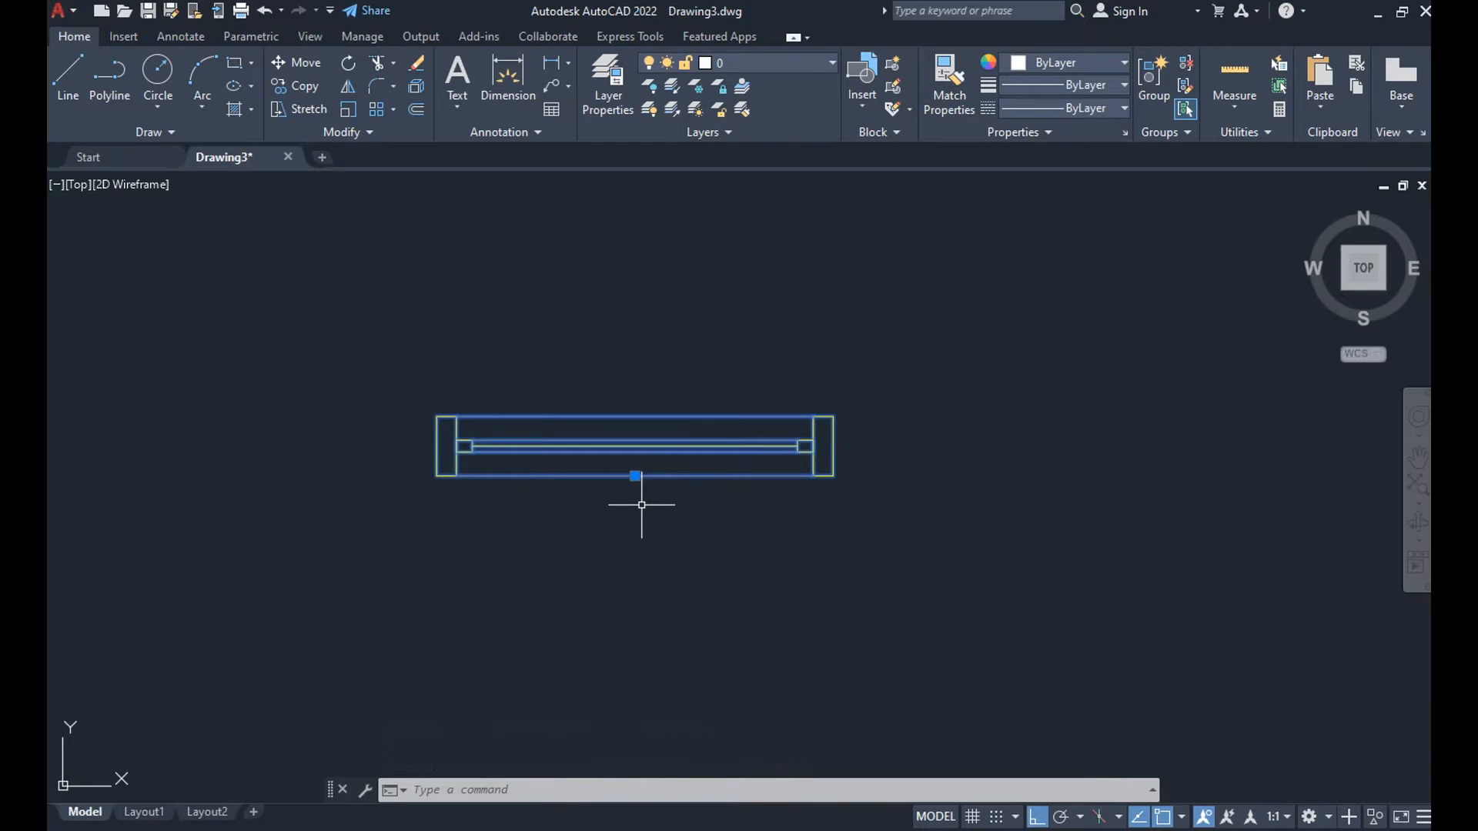
key("Return")
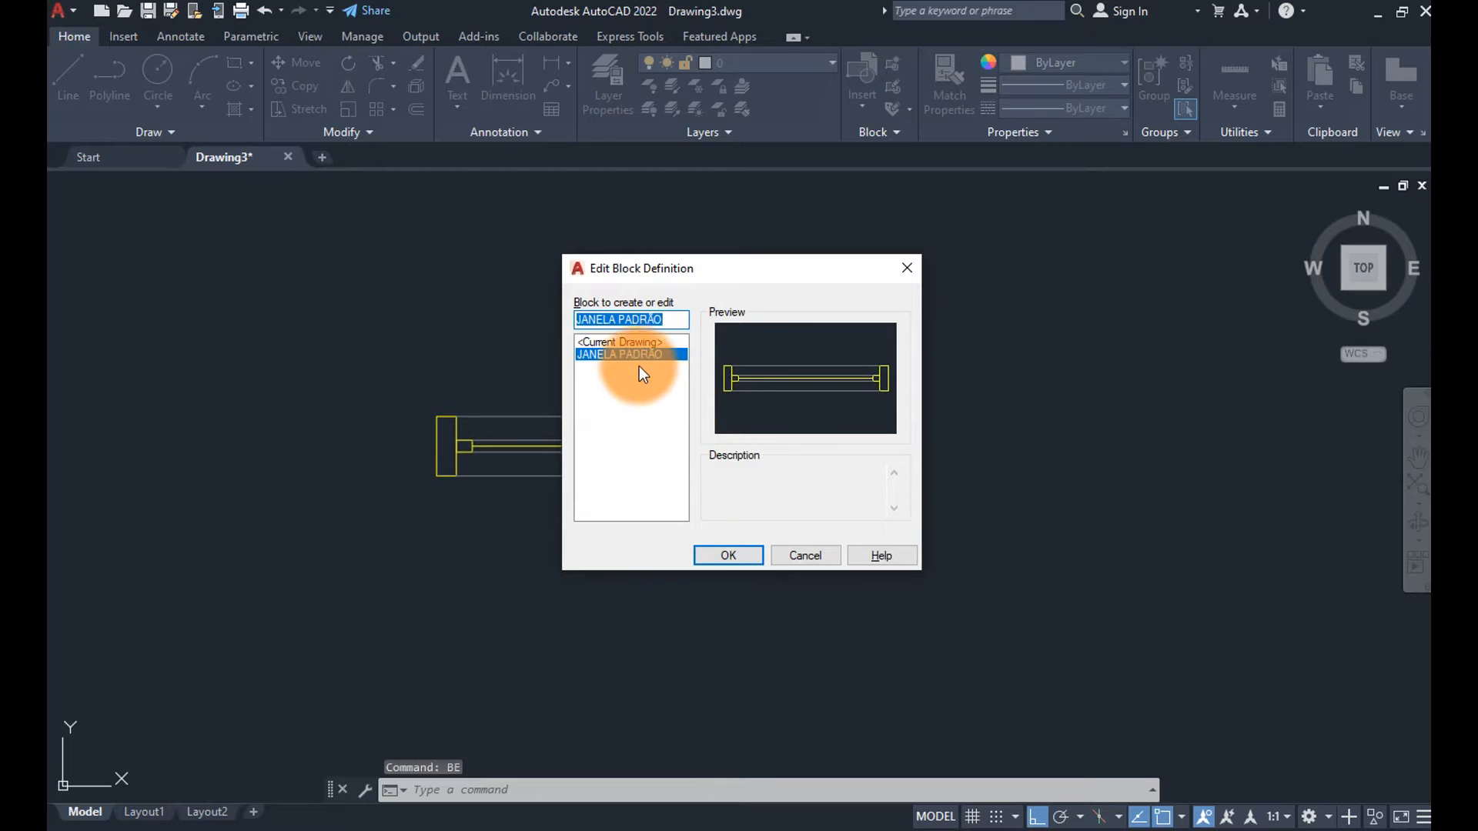
left_click(642, 353)
left_click(725, 556)
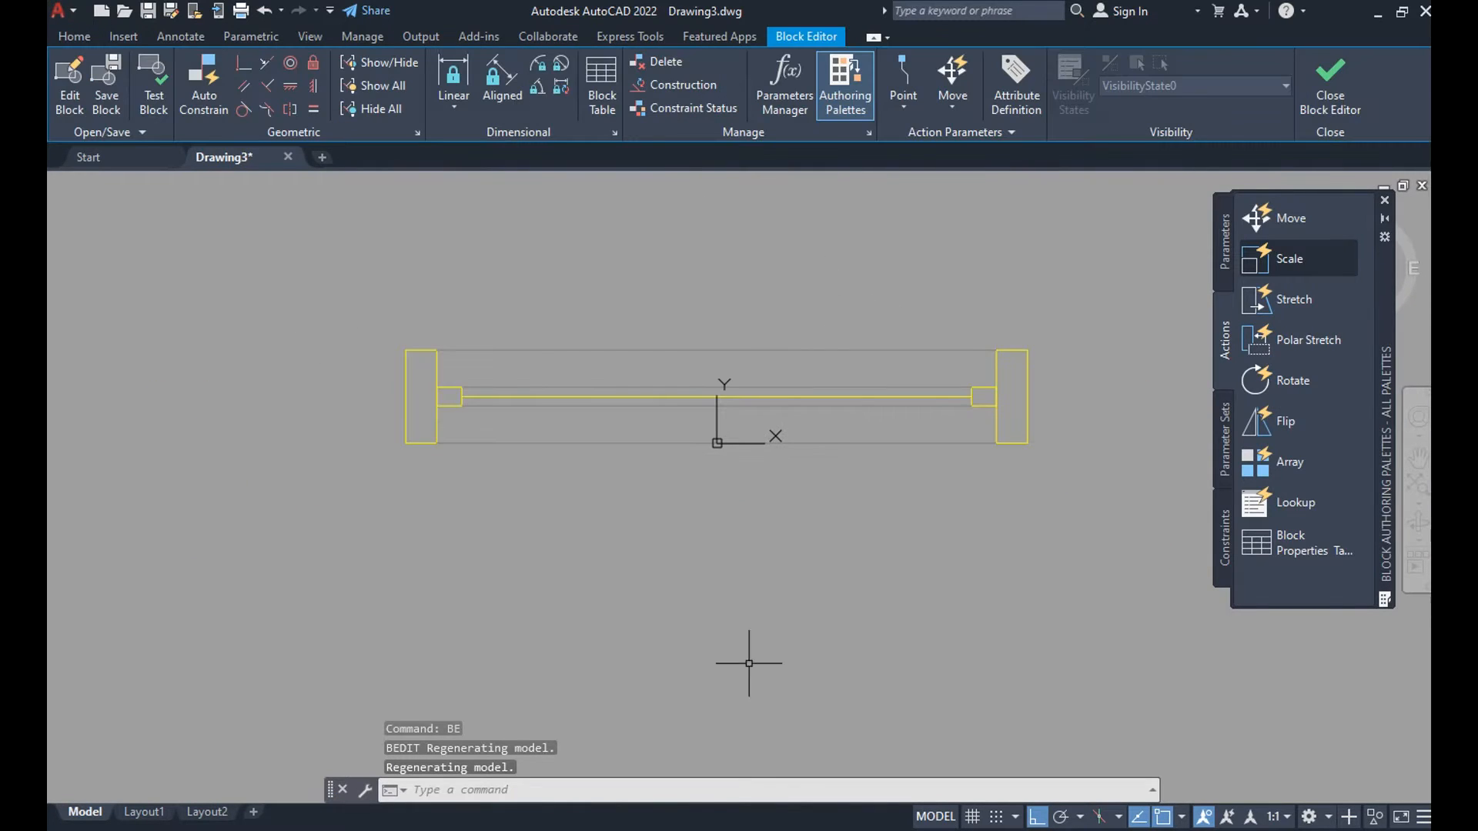
Add a horizontal linear parameter from the frame's lower-left corner to its lower-right corner, with the label below the frame.
middle_click_drag(691, 320, 631, 345)
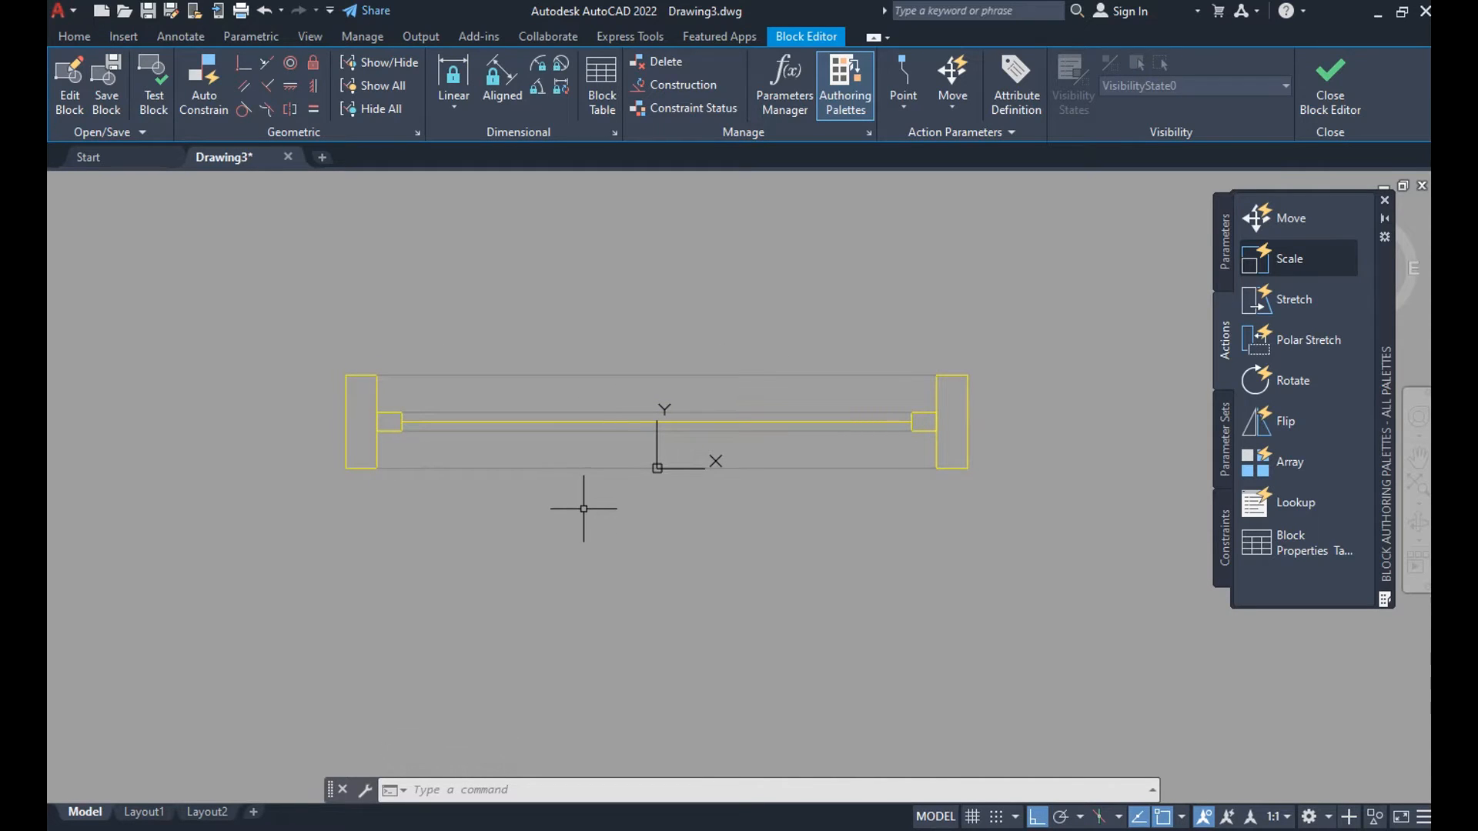
left_click(1226, 261)
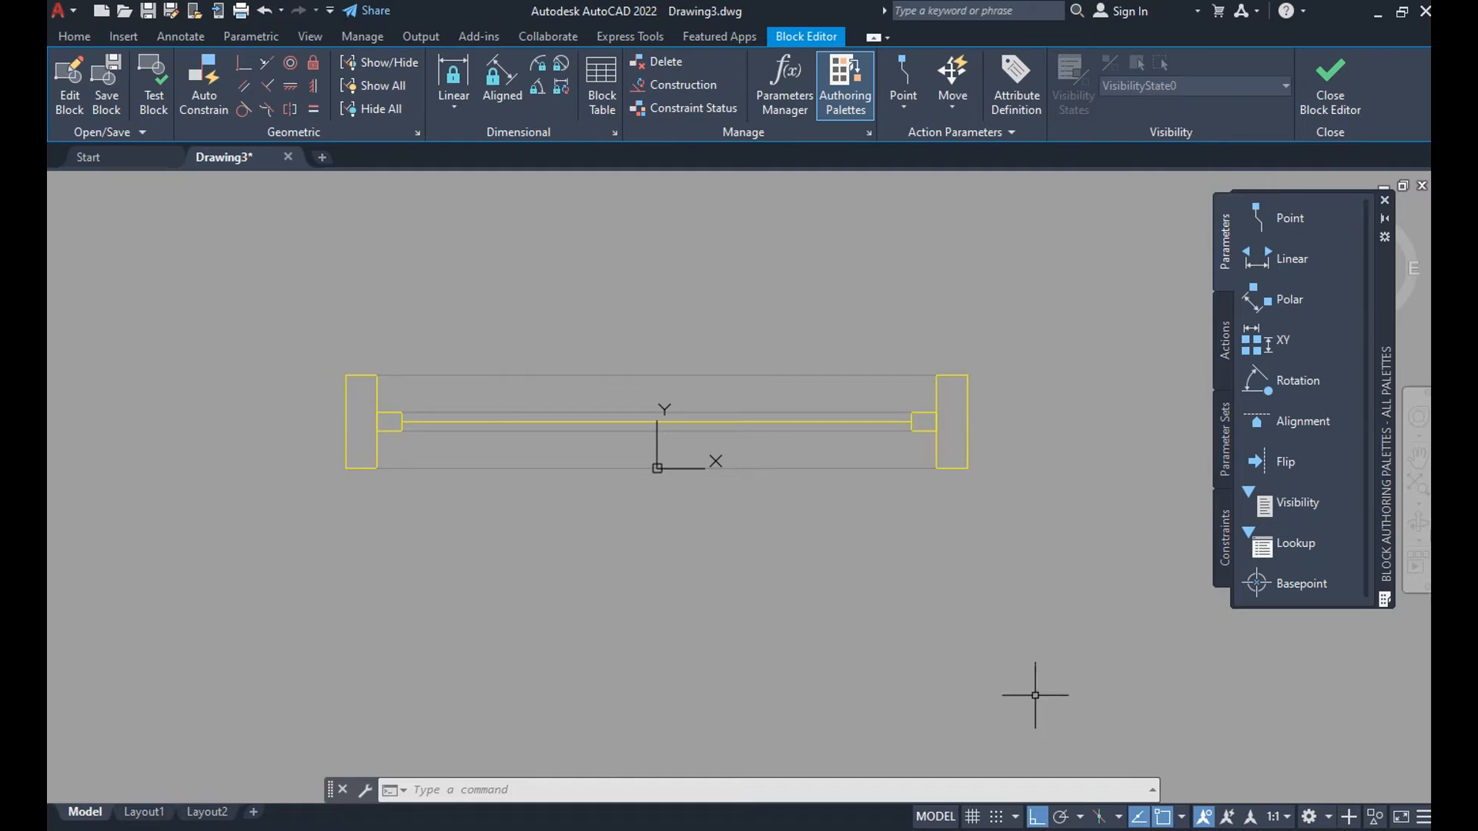
left_click(1291, 258)
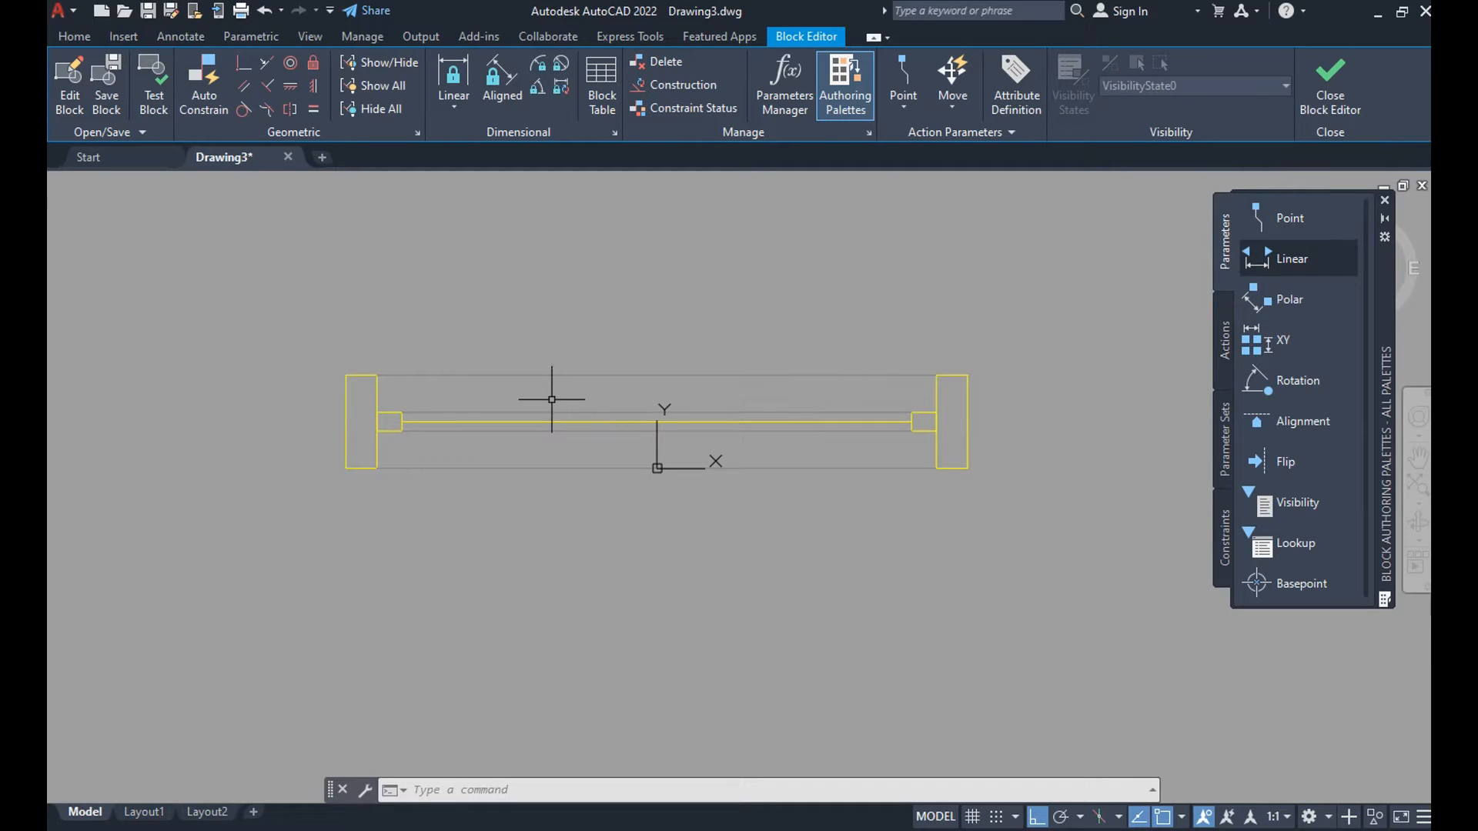
left_click(1282, 260)
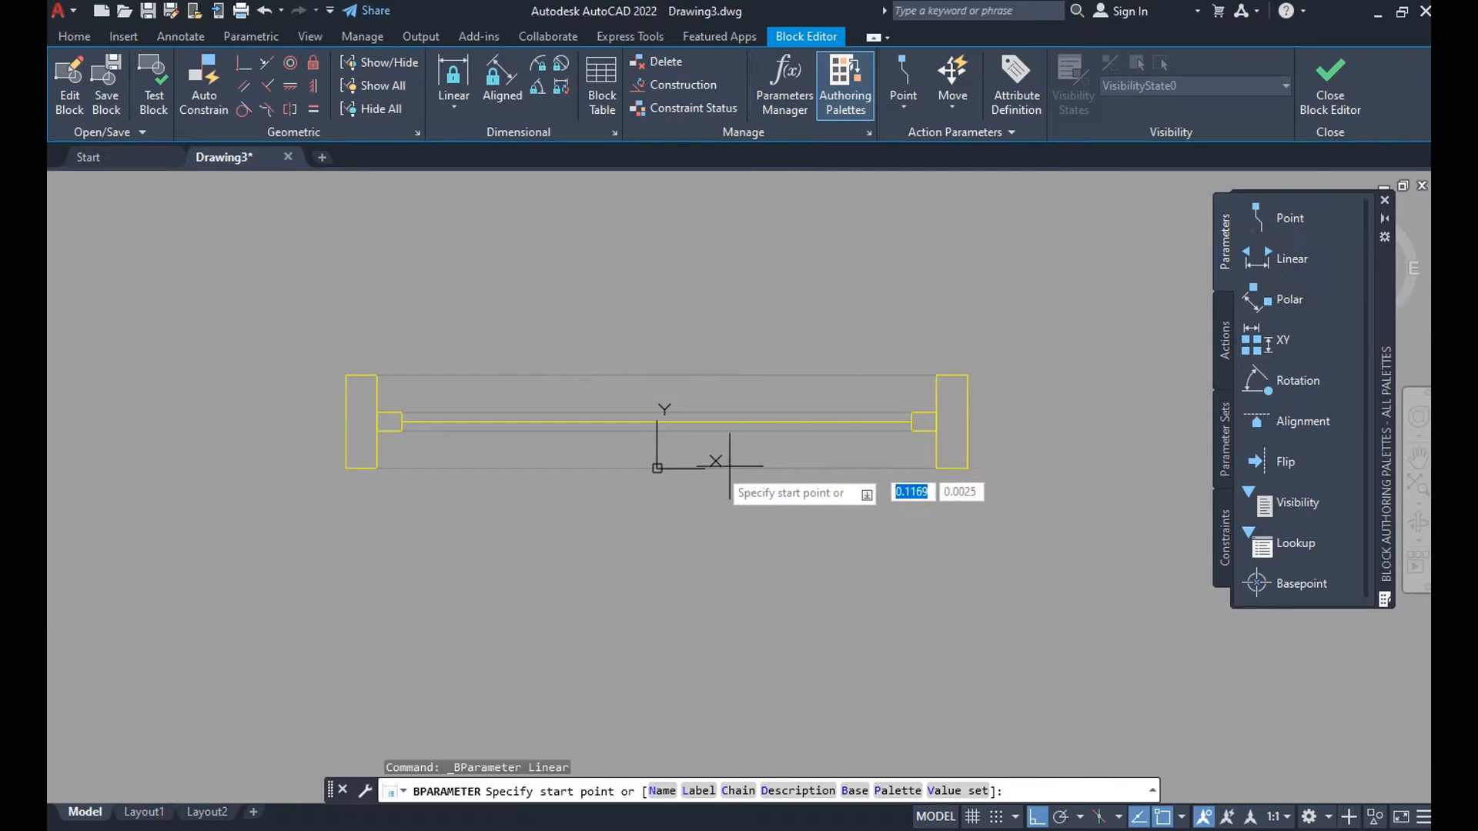
left_click(347, 468)
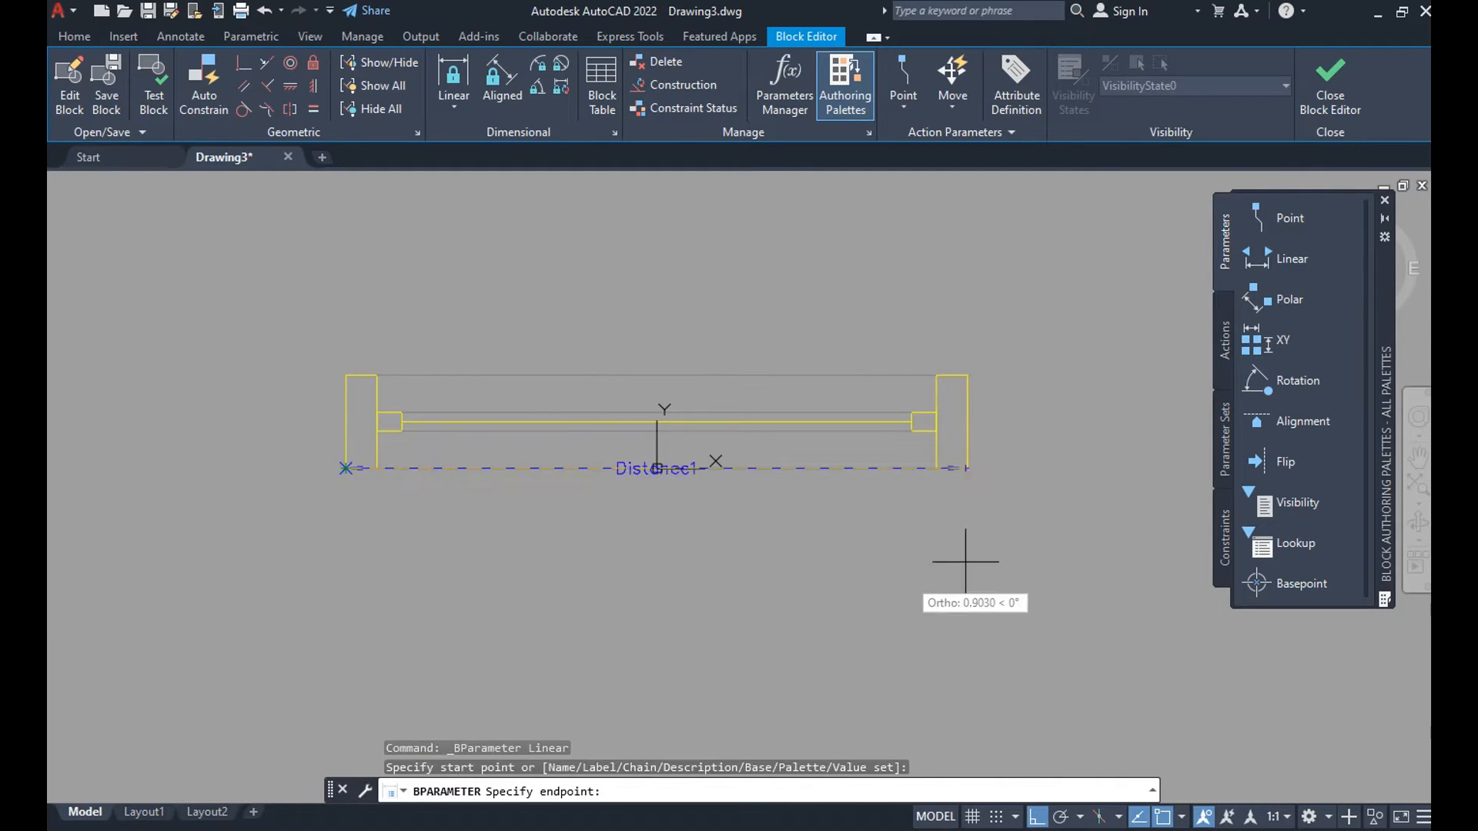
left_click(968, 467)
left_click(939, 508)
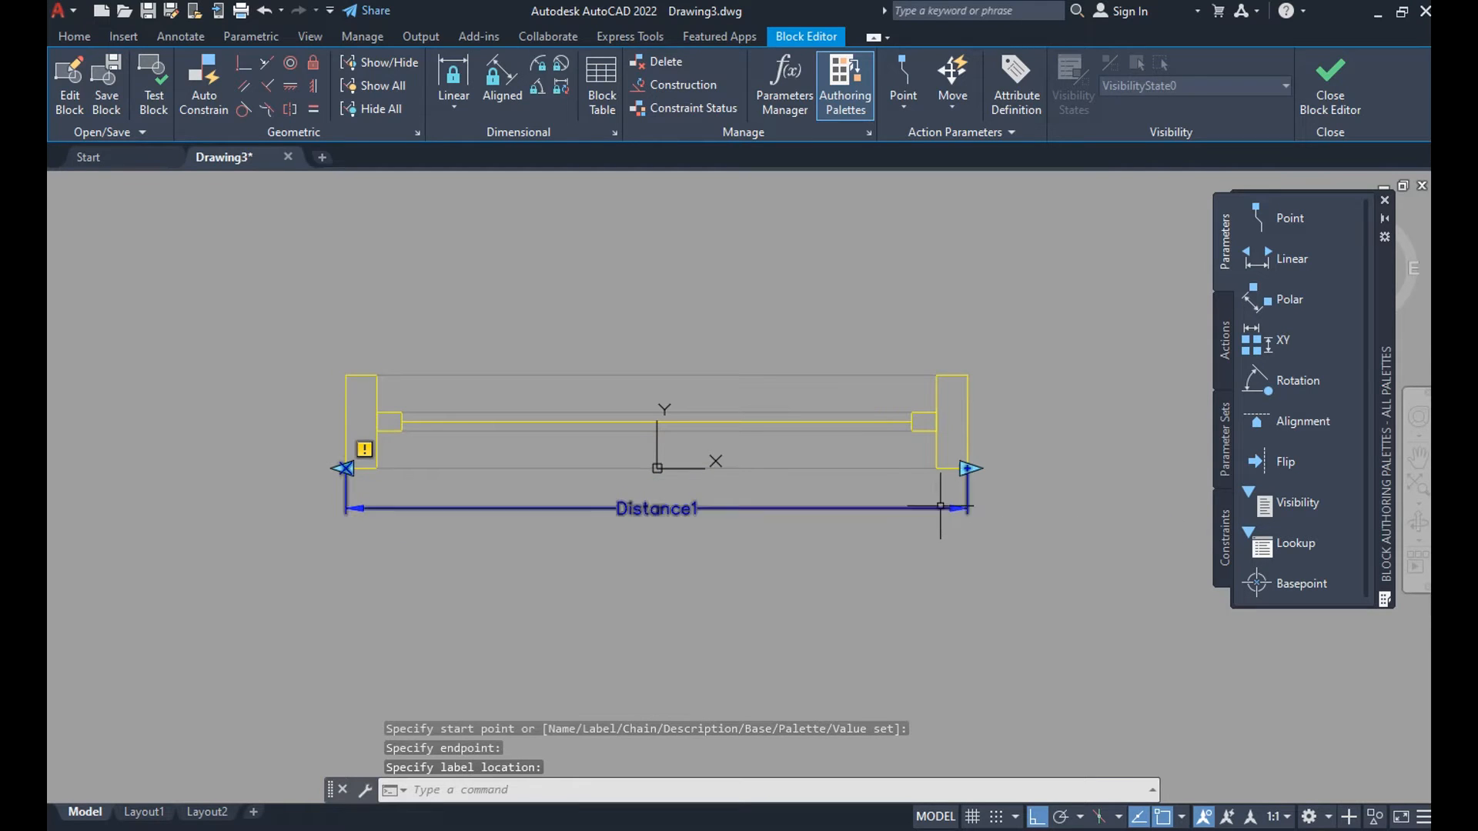
left_click(619, 530)
type("E")
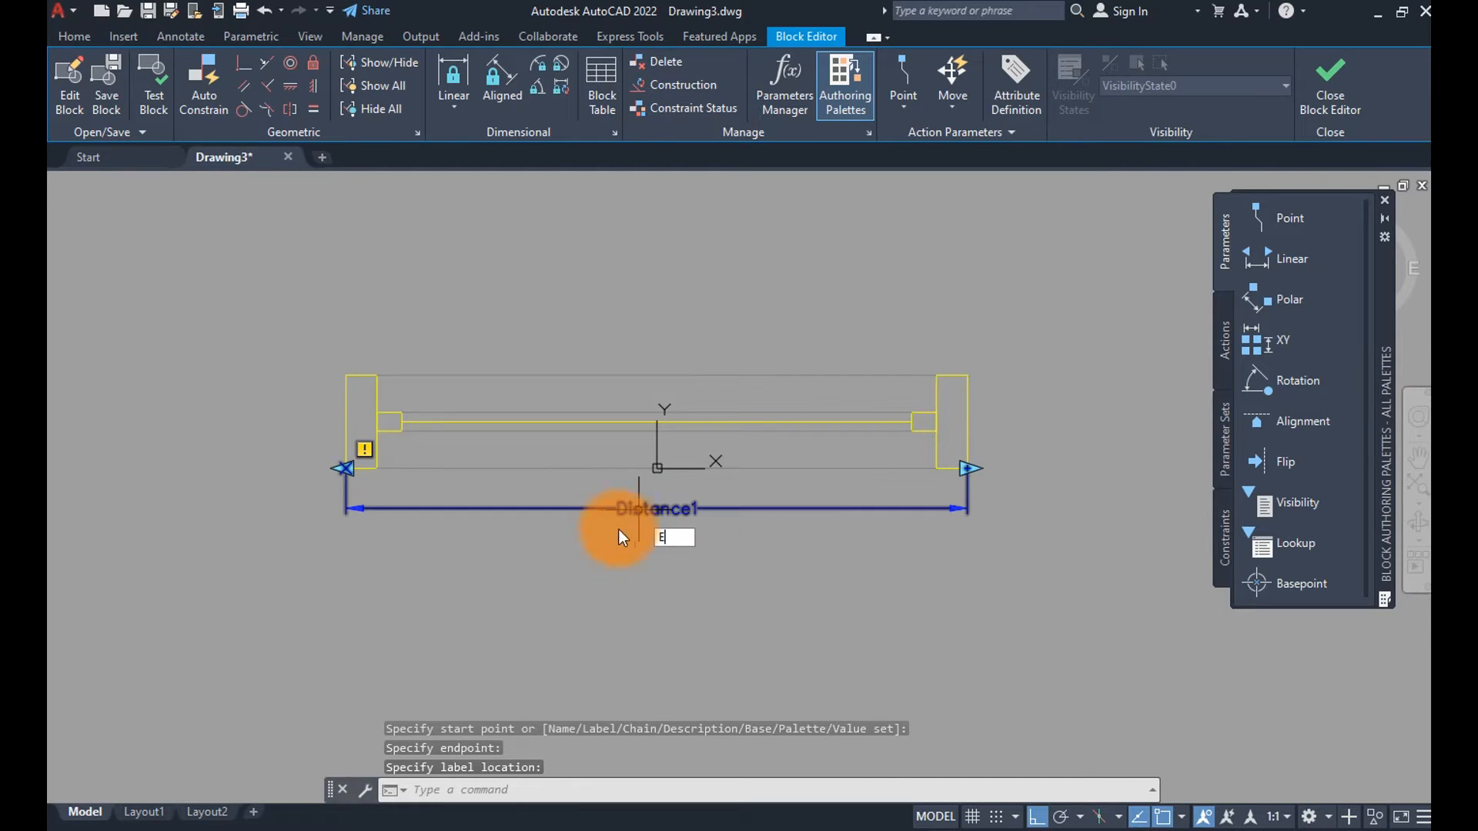
key("Escape")
Set the distance name of the horizontal linear parameter to Largura.
left_click(663, 510)
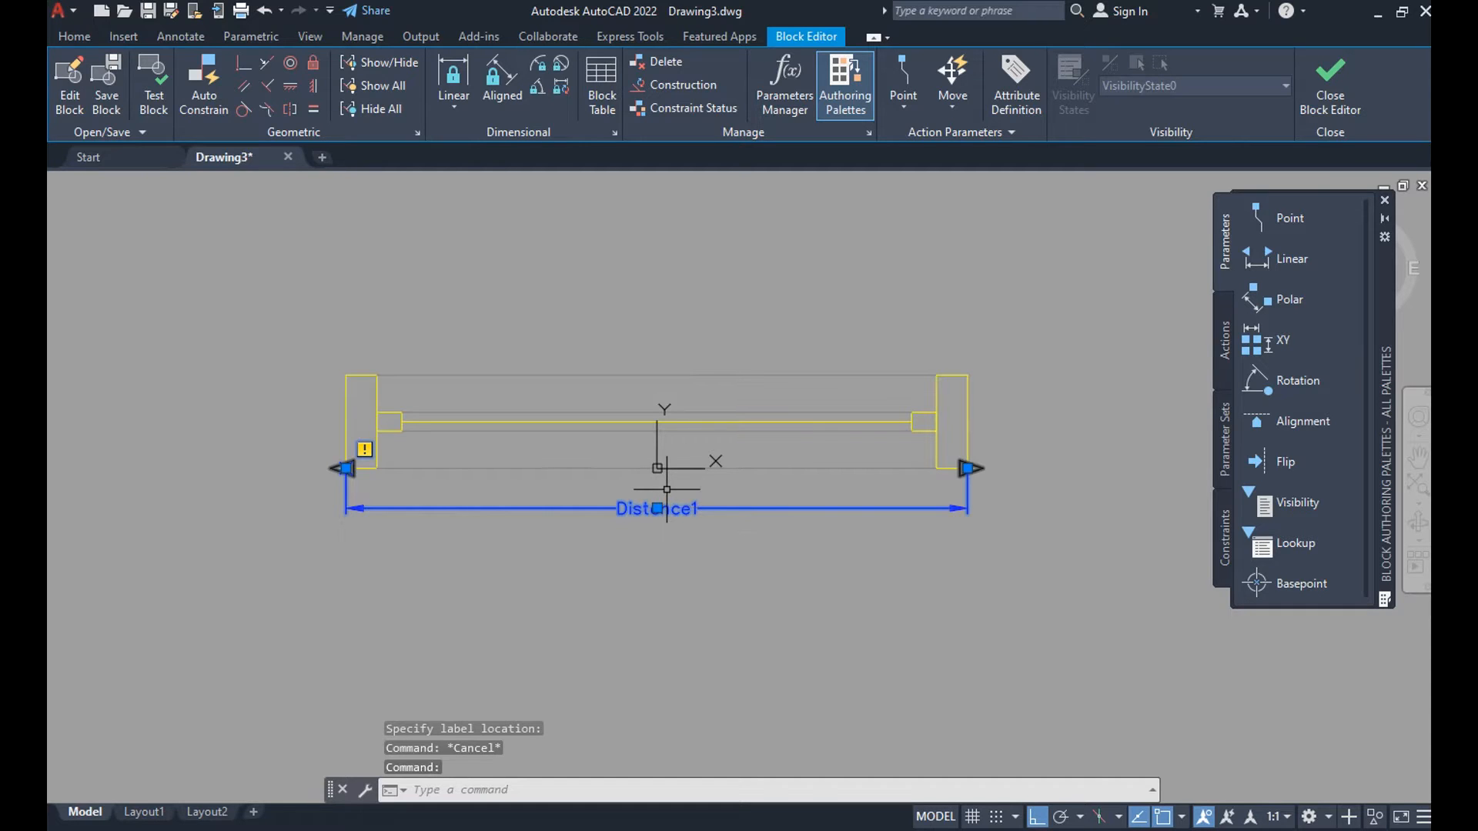
key("ctrl+1")
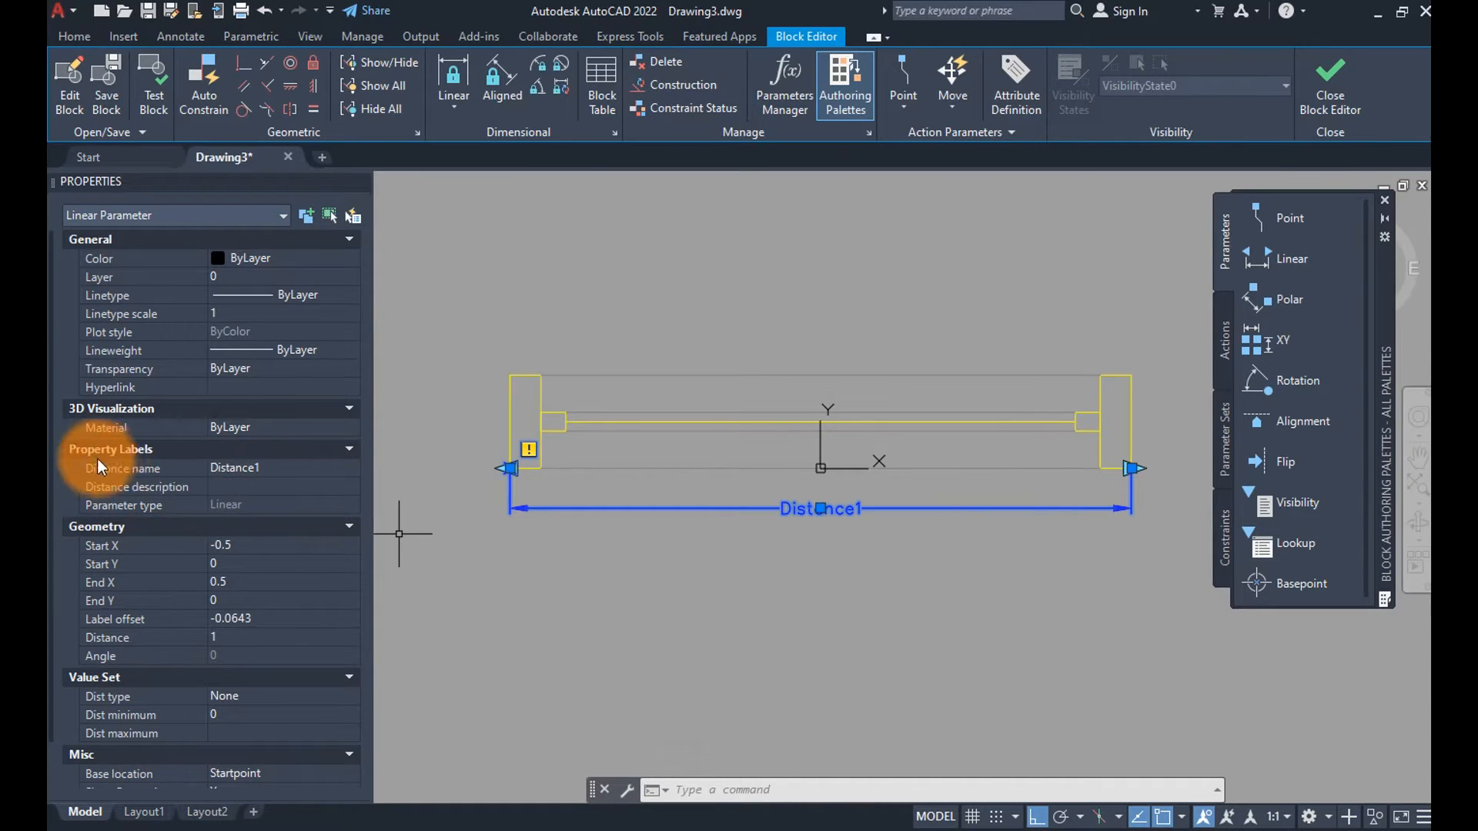
left_click(270, 467)
type("c")
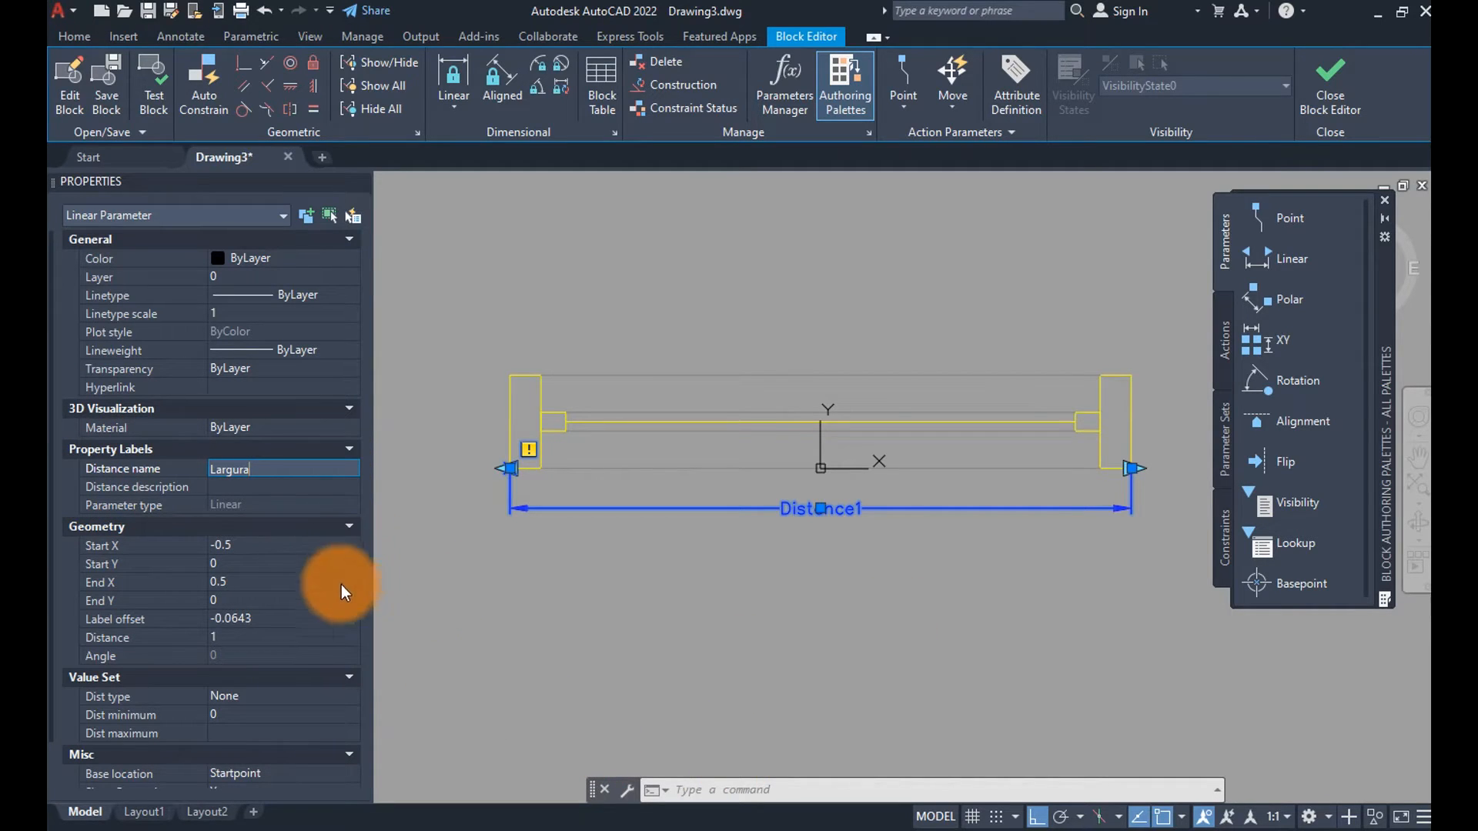
key("Return")
Set the base location of the Largura parameter to Midpoint.
scroll(287, 303, "down", 1)
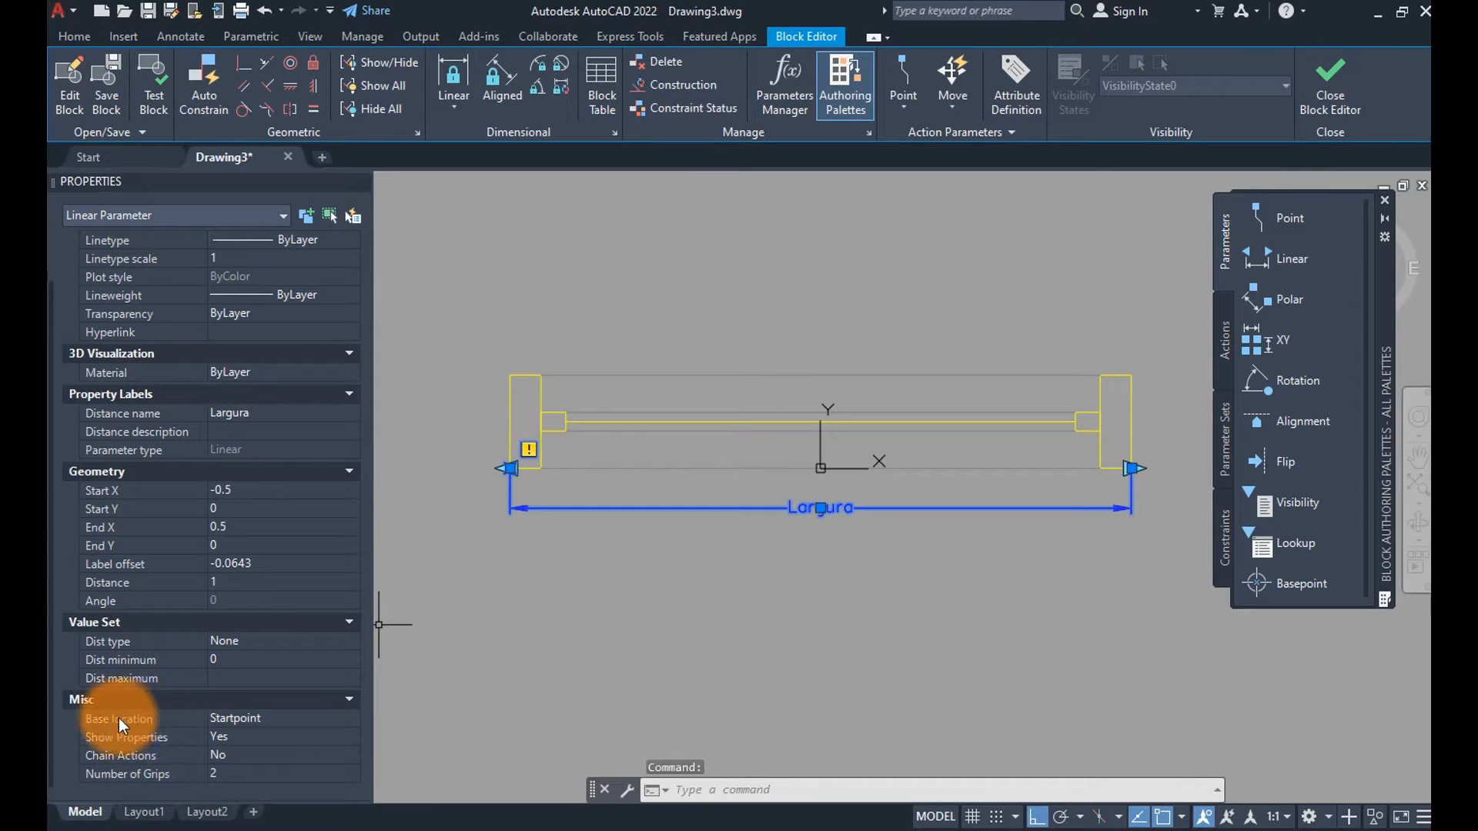
left_click(234, 718)
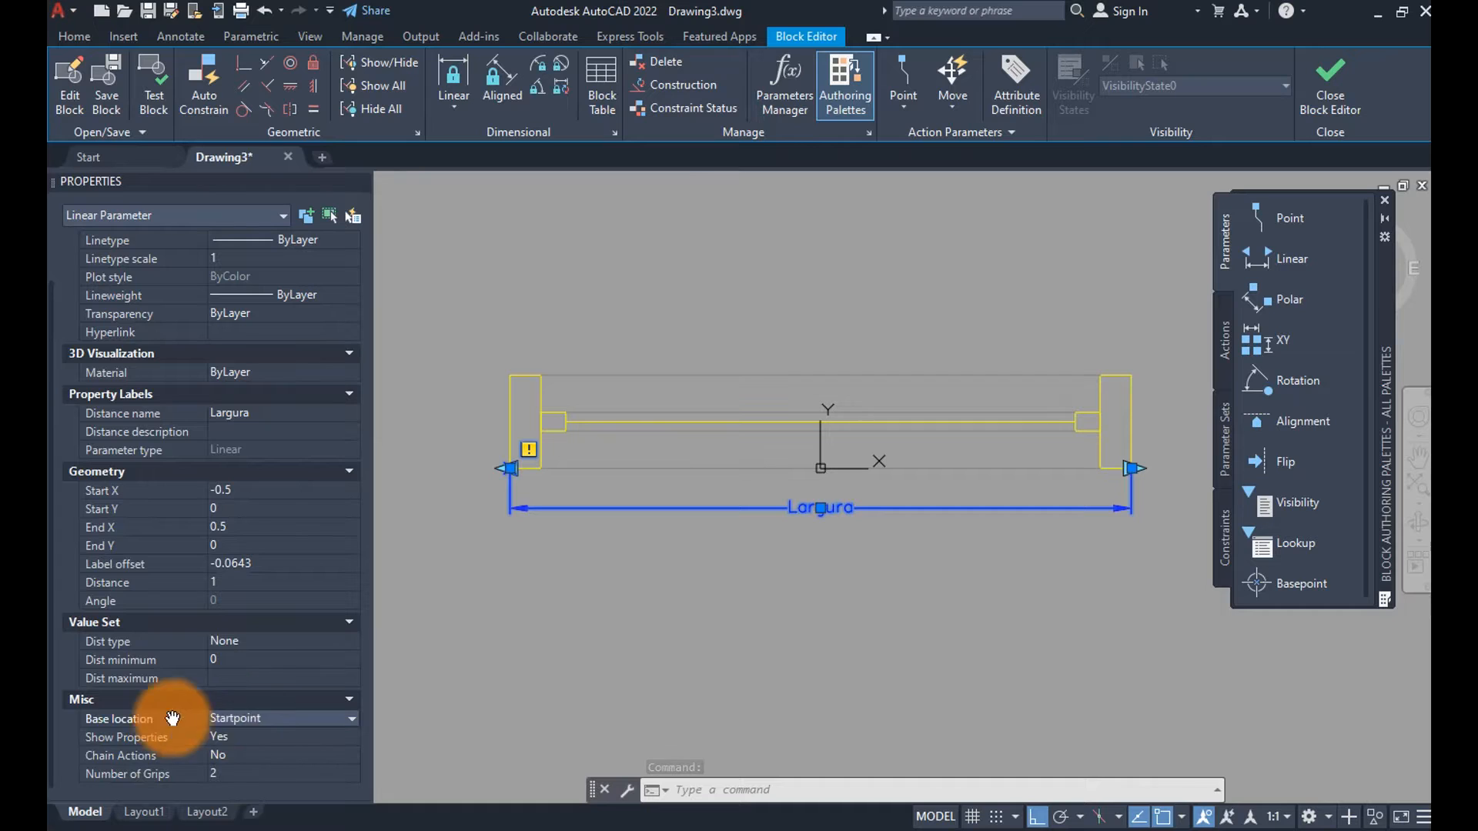
left_click(266, 723)
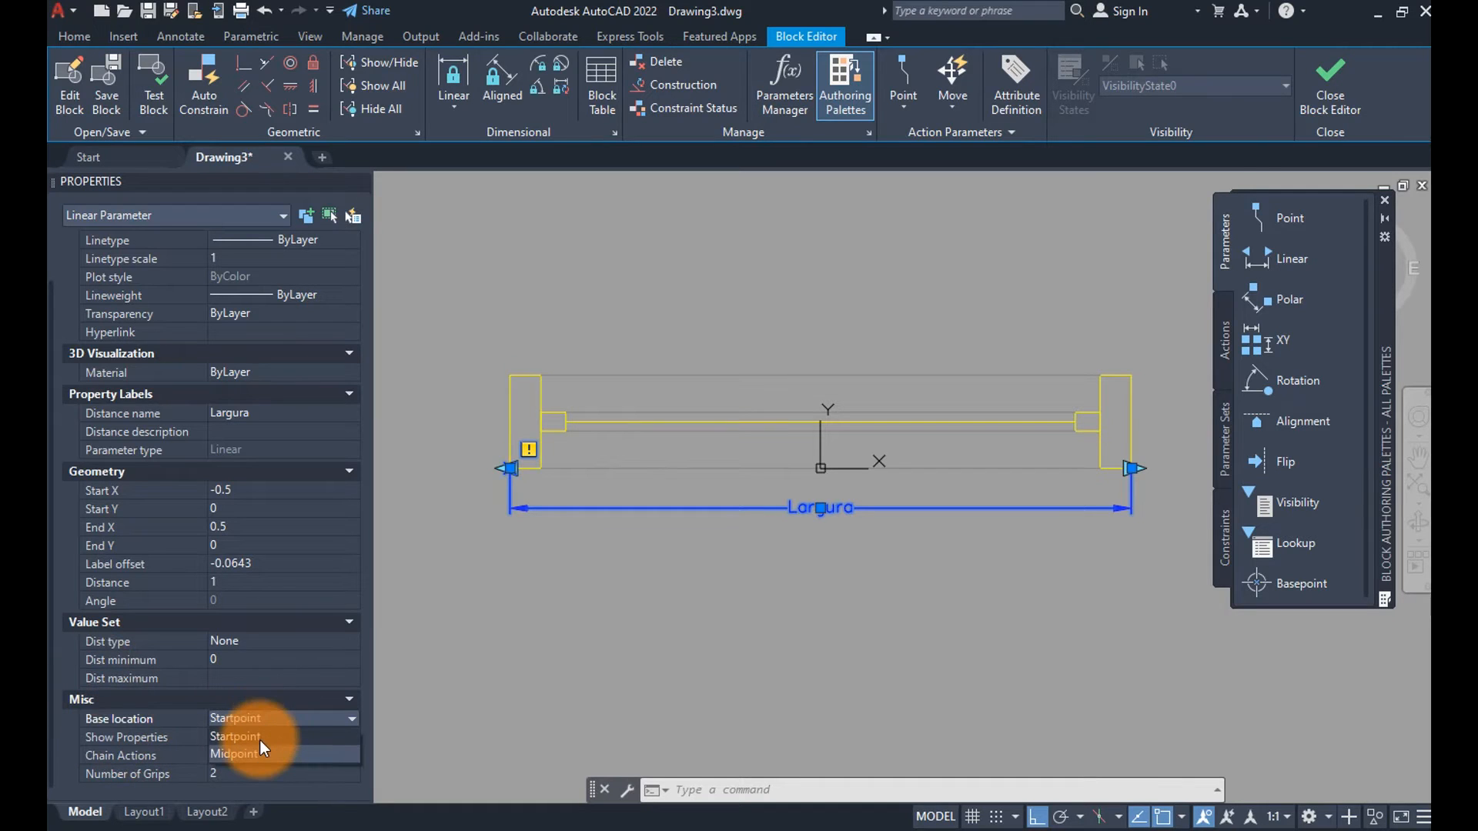
left_click(255, 749)
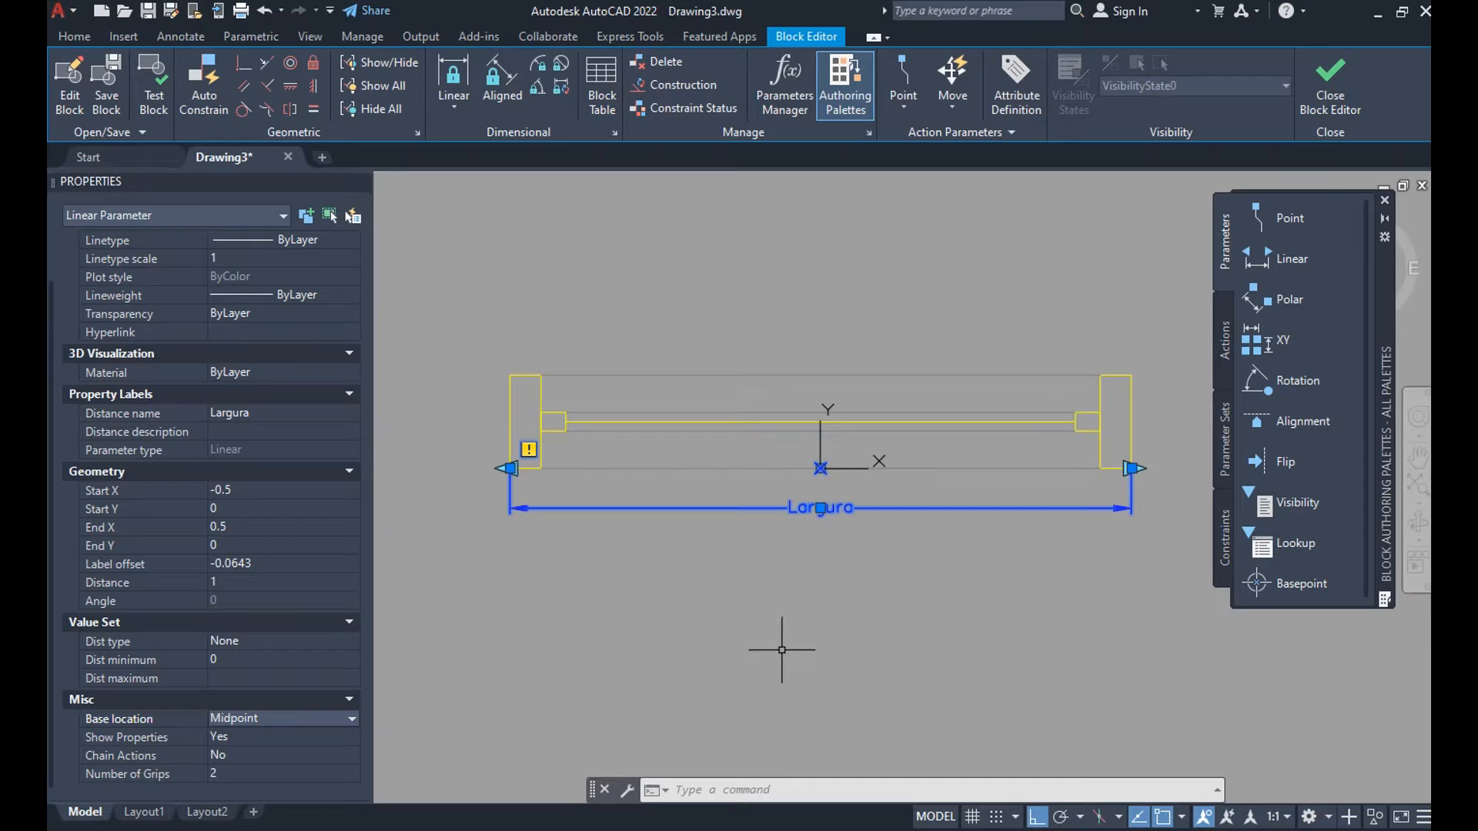
key("Escape")
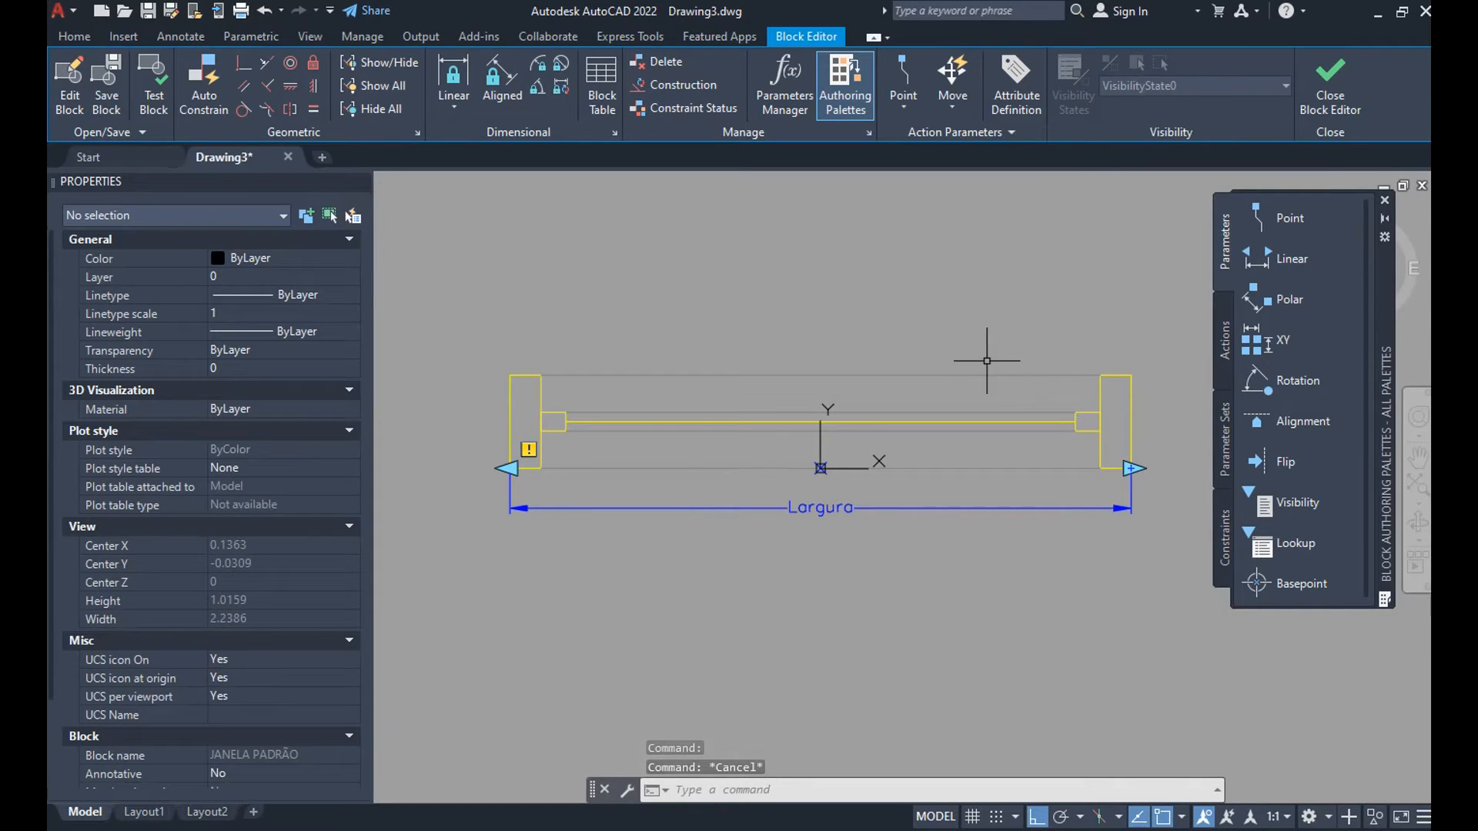
Add a vertical linear parameter from the frame's lower-left corner to its upper-left corner, with the label left of the frame.
left_click(1305, 257)
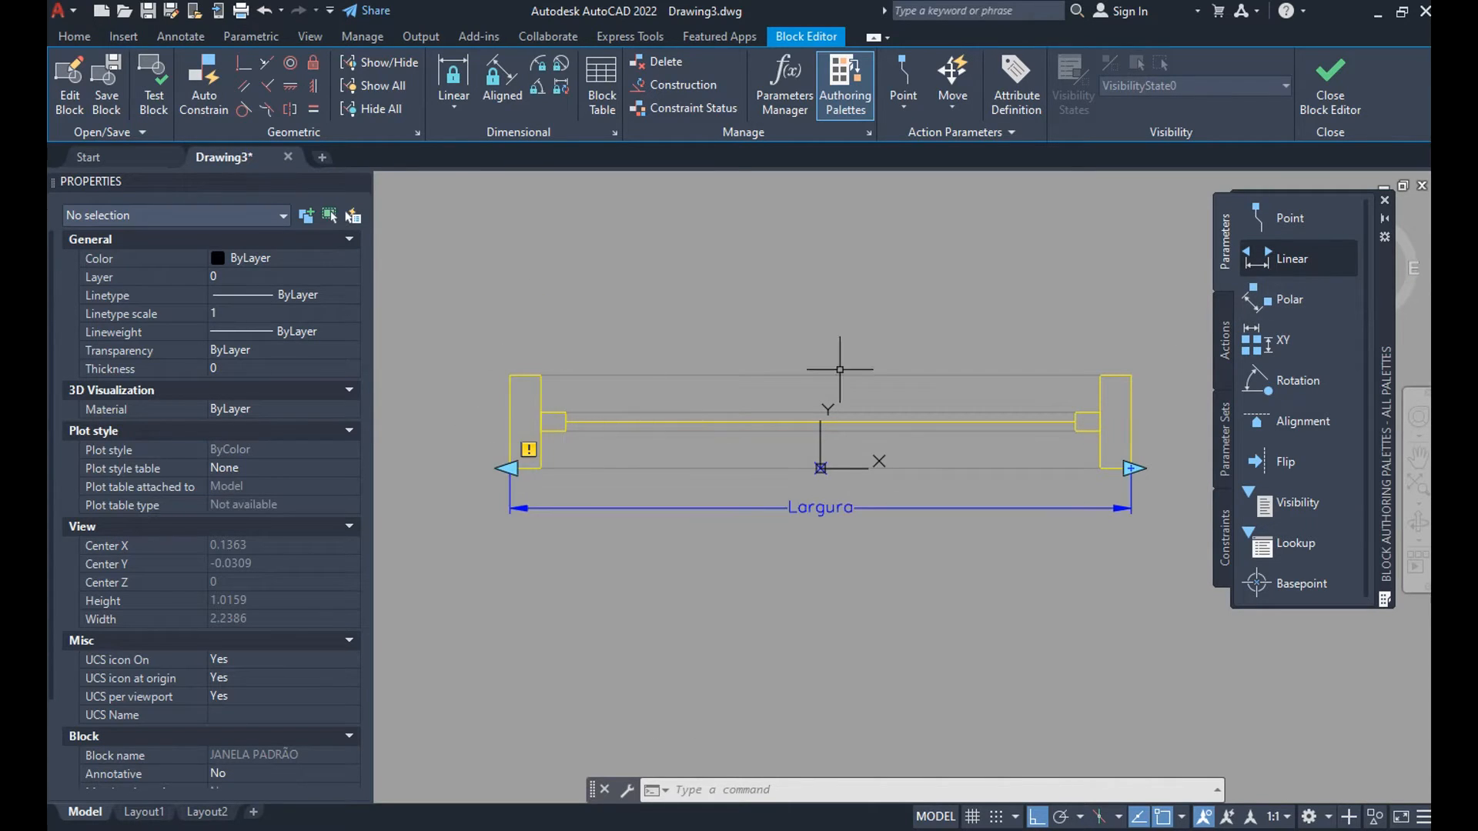
left_click(1308, 266)
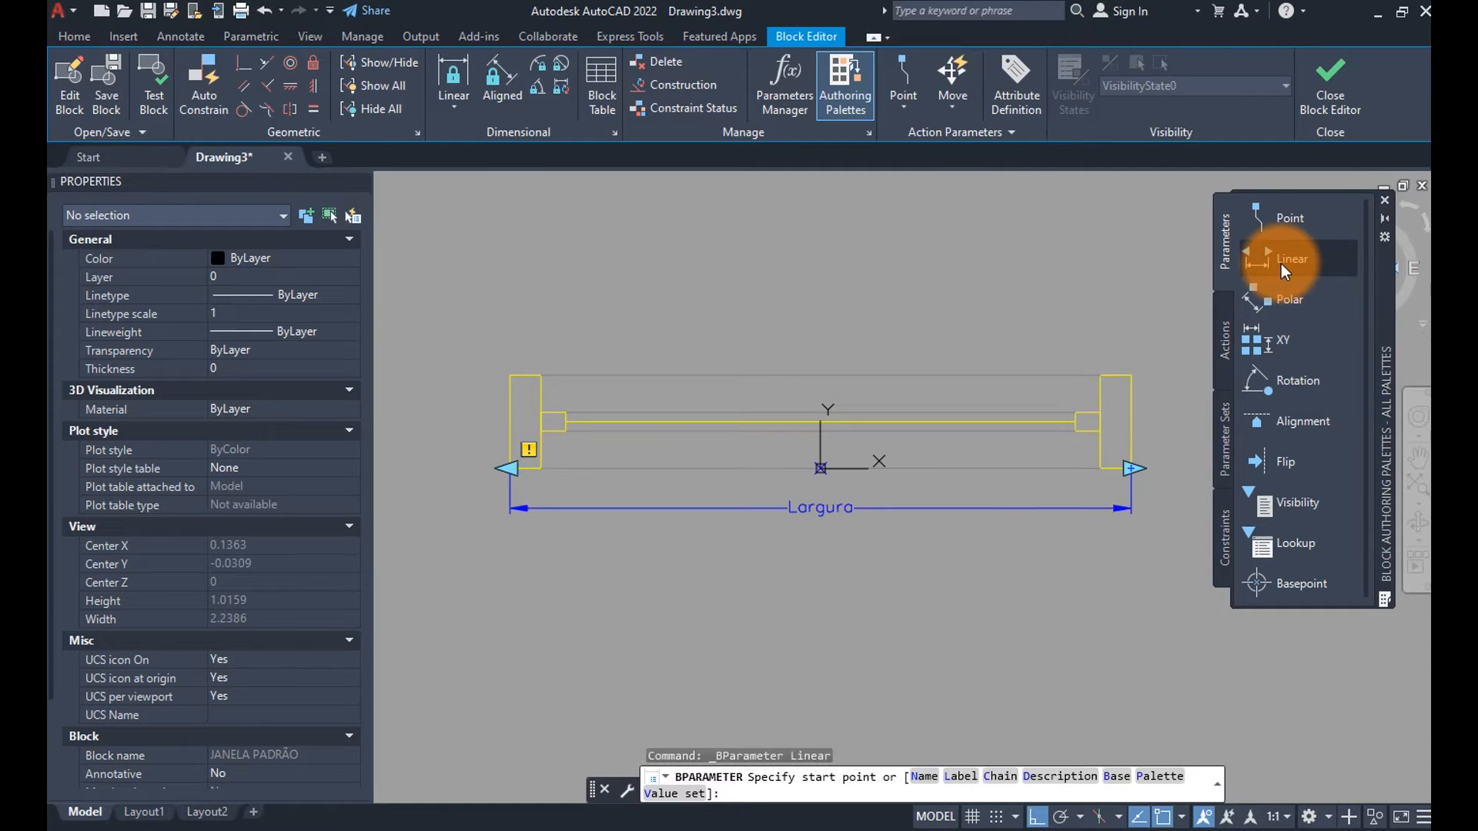
left_click(510, 468)
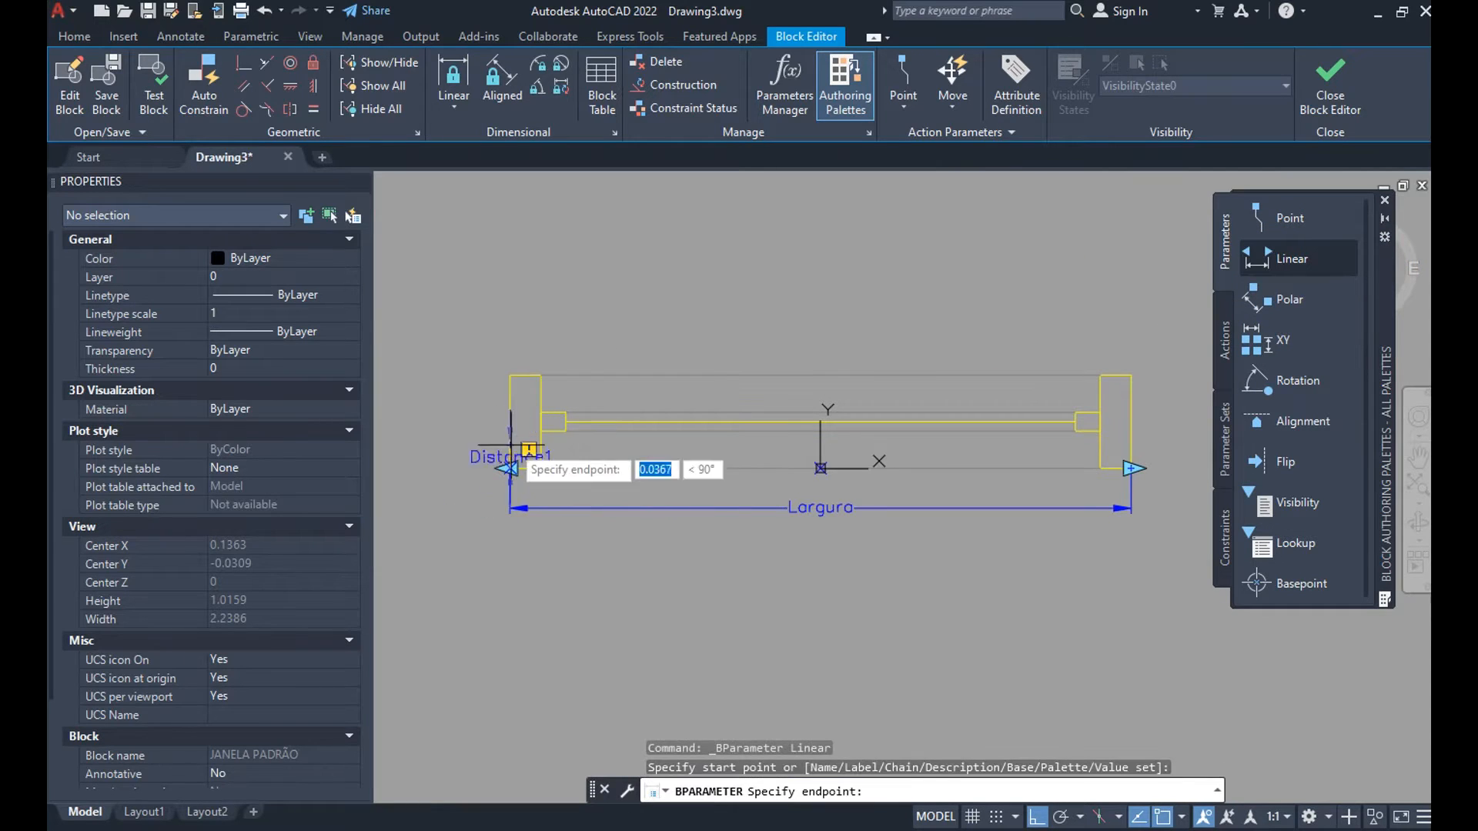
left_click(509, 375)
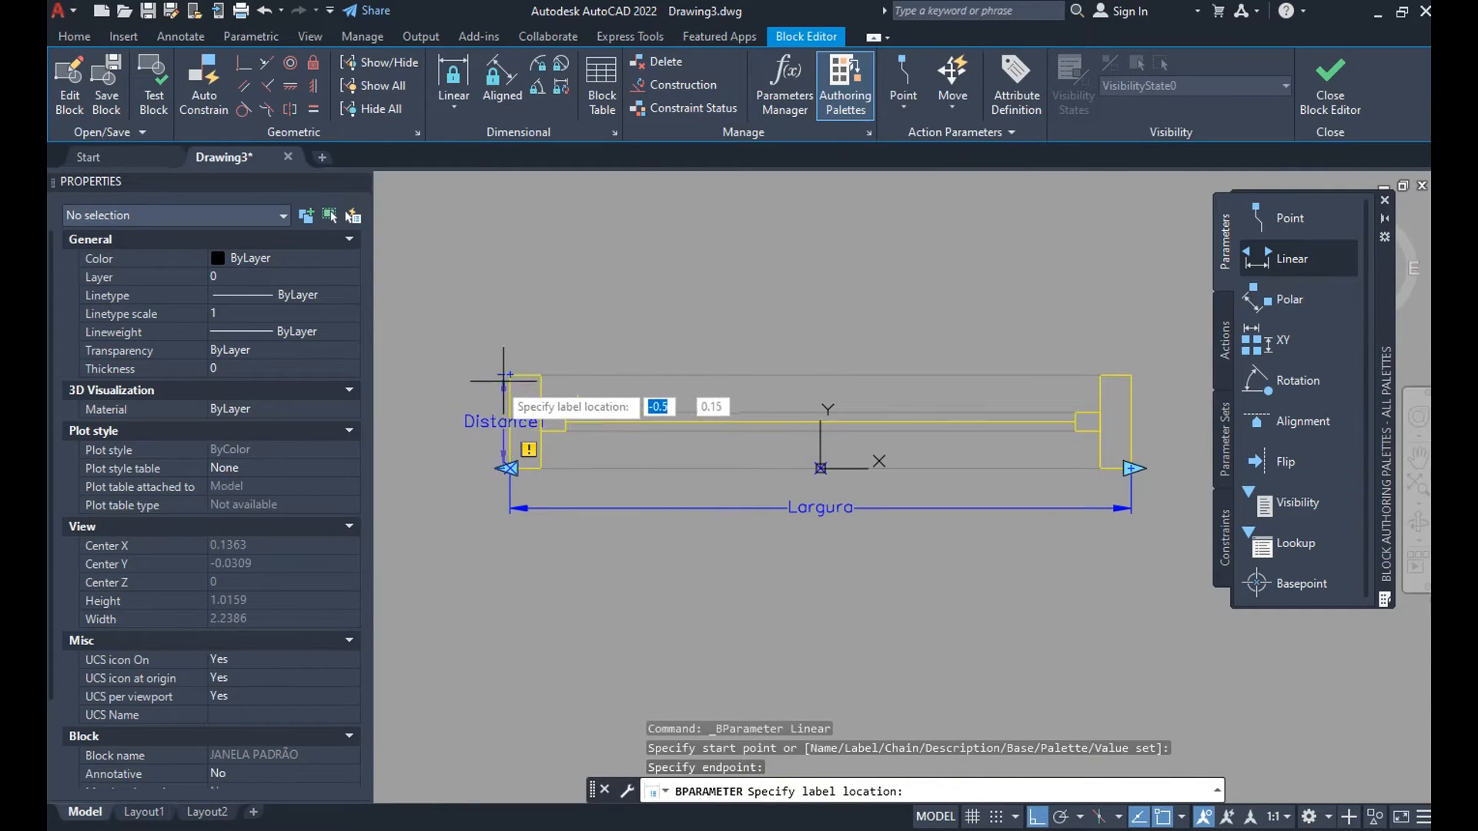
left_click(446, 393)
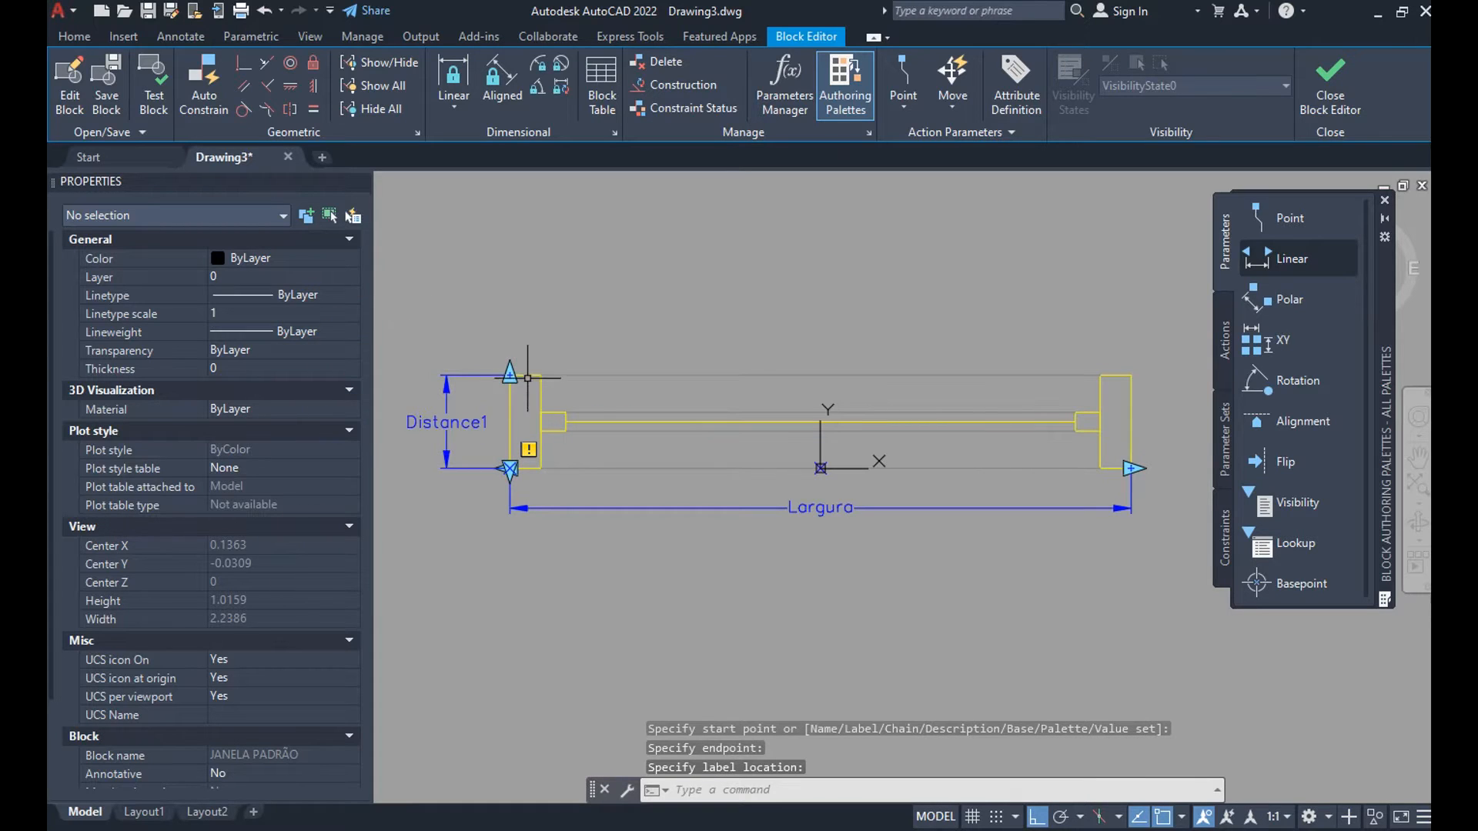
key("Escape")
Set the distance name of the vertical linear parameter to Espessura.
left_click(465, 422)
left_click(279, 468)
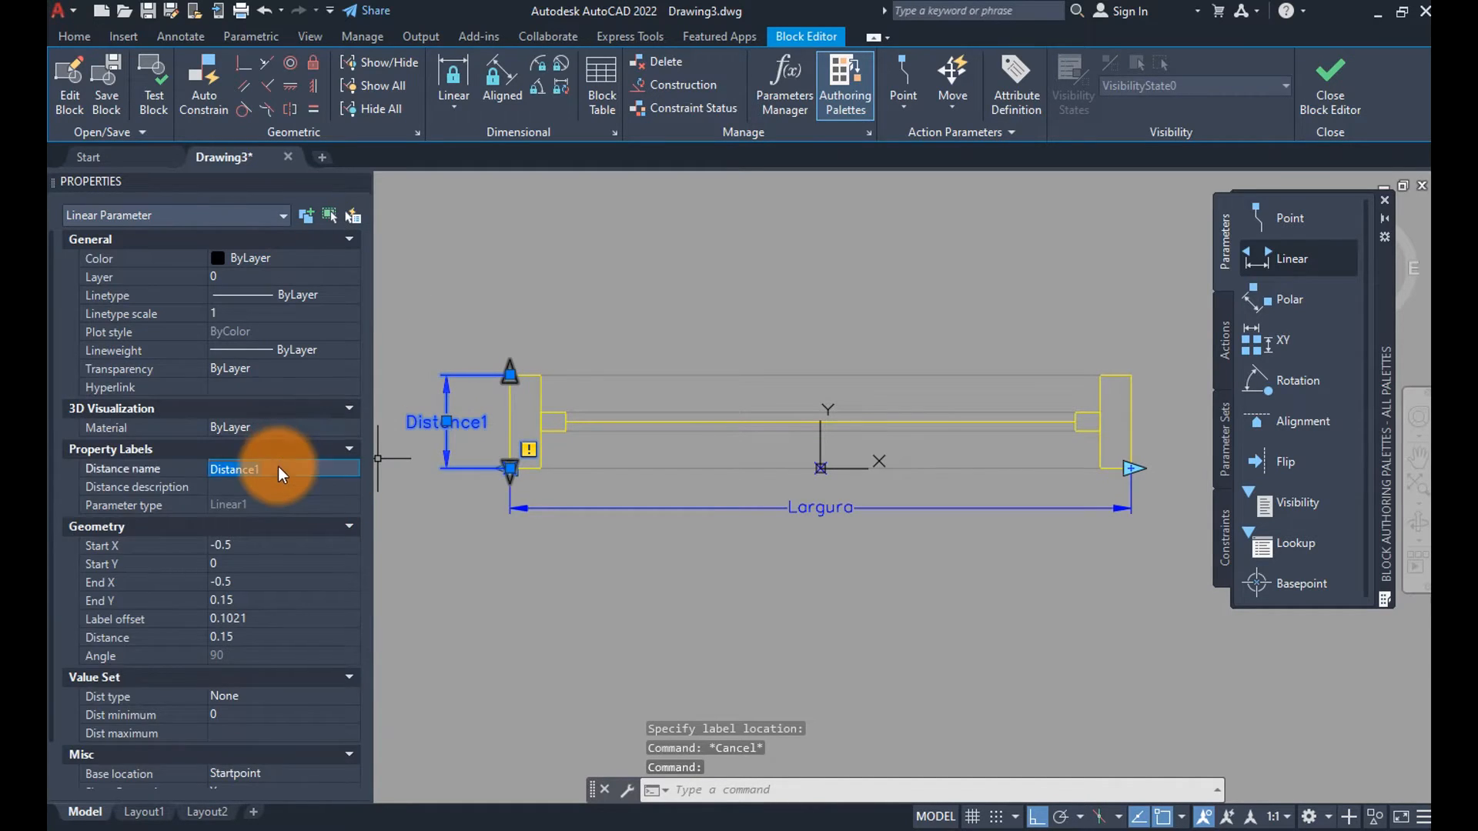
key("BackSpace")
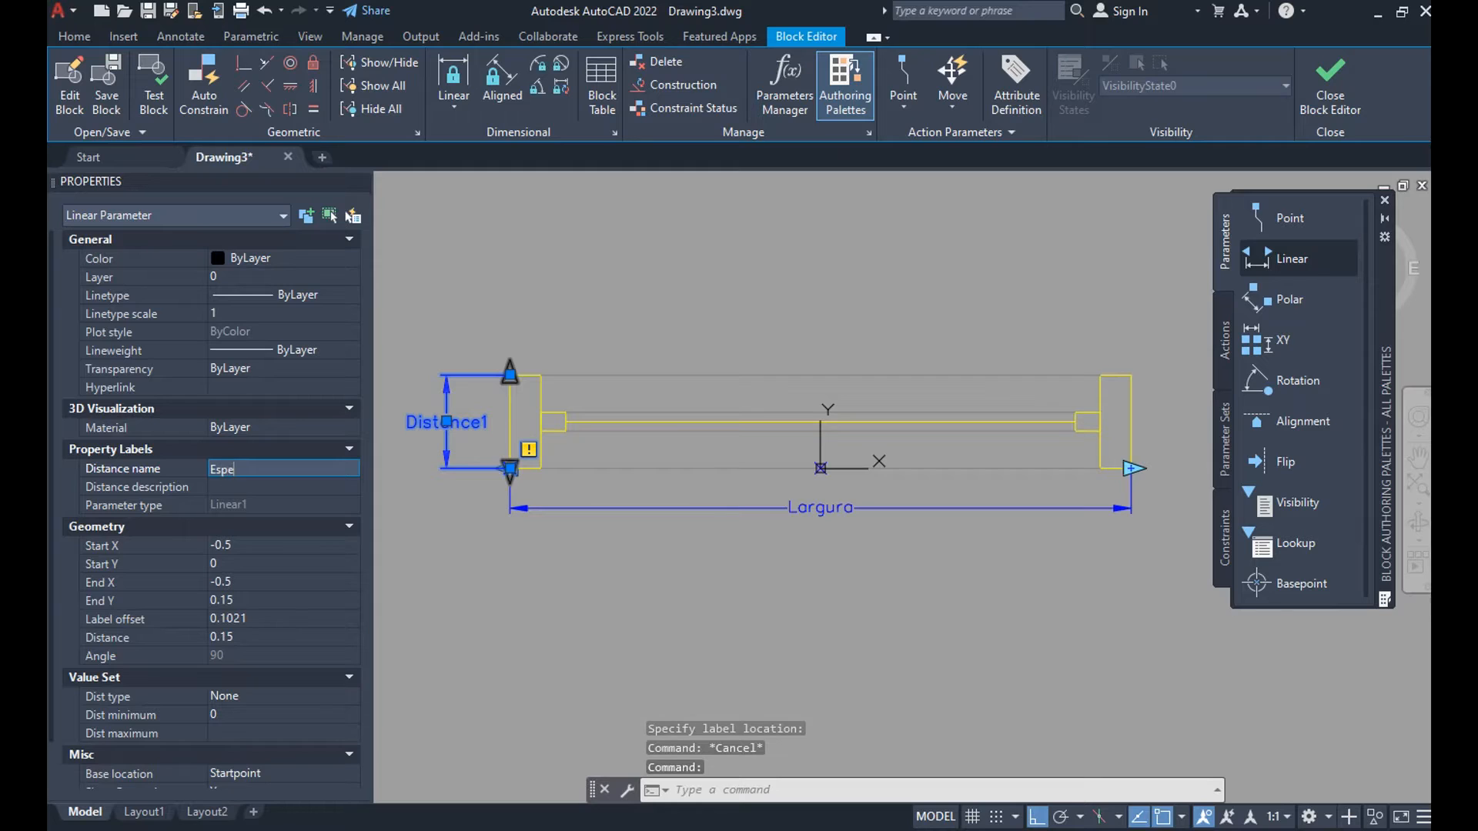
type("Espessura")
key("Tab")
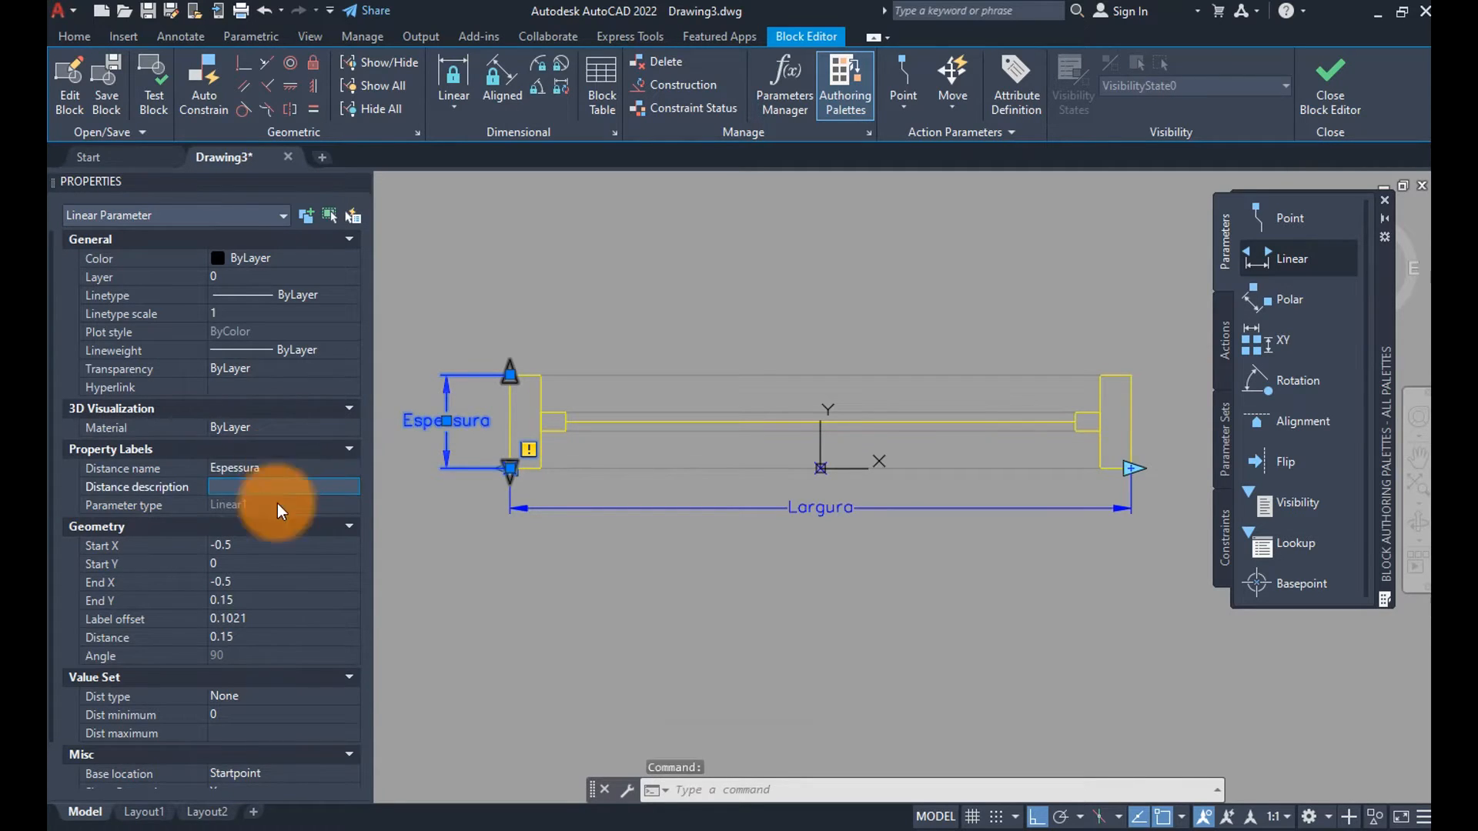
Set the number of grips of the Espessura parameter to 1 and deselect it.
scroll(287, 683, "down", 1)
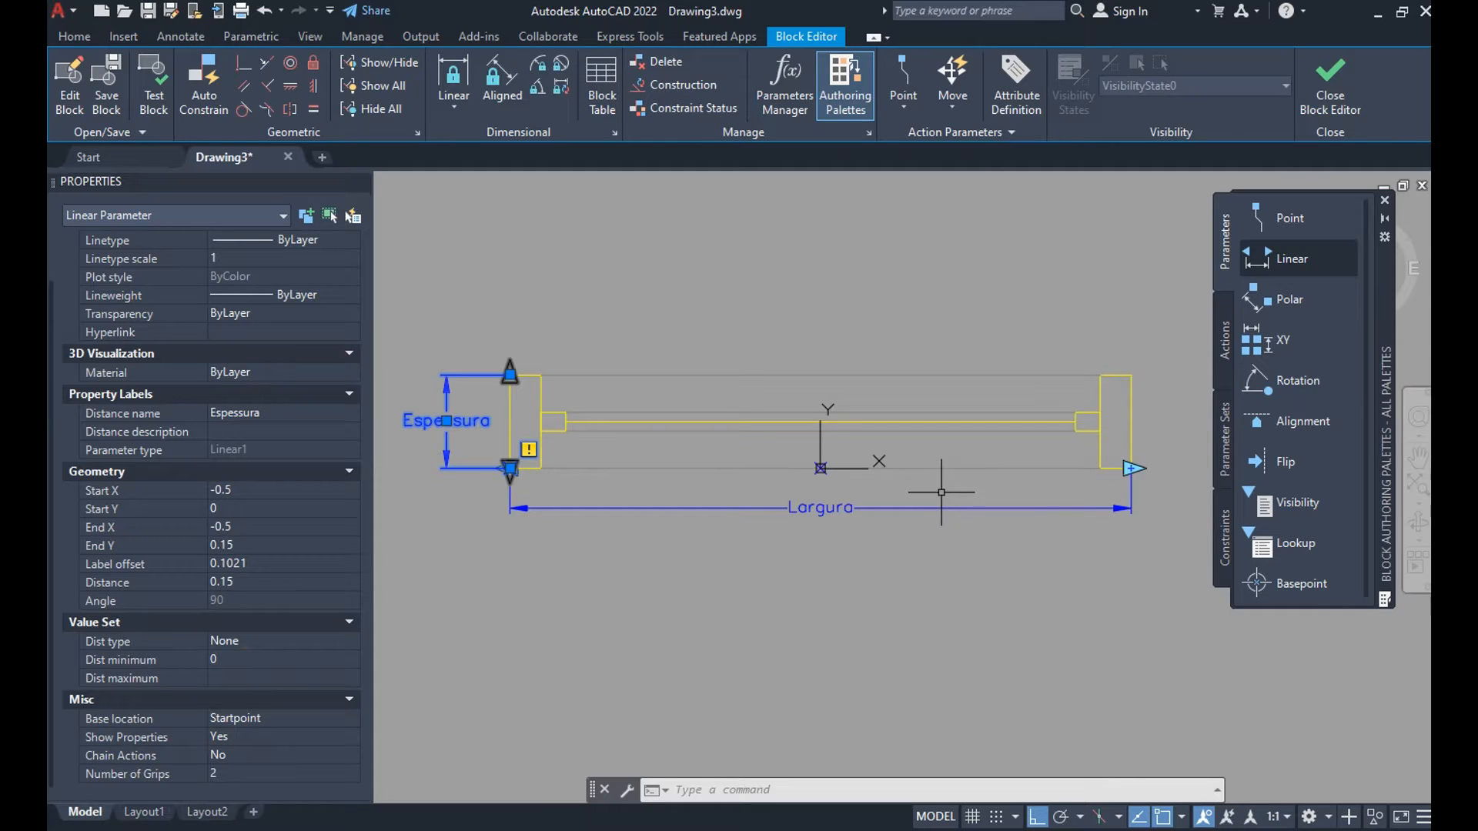
left_click(220, 774)
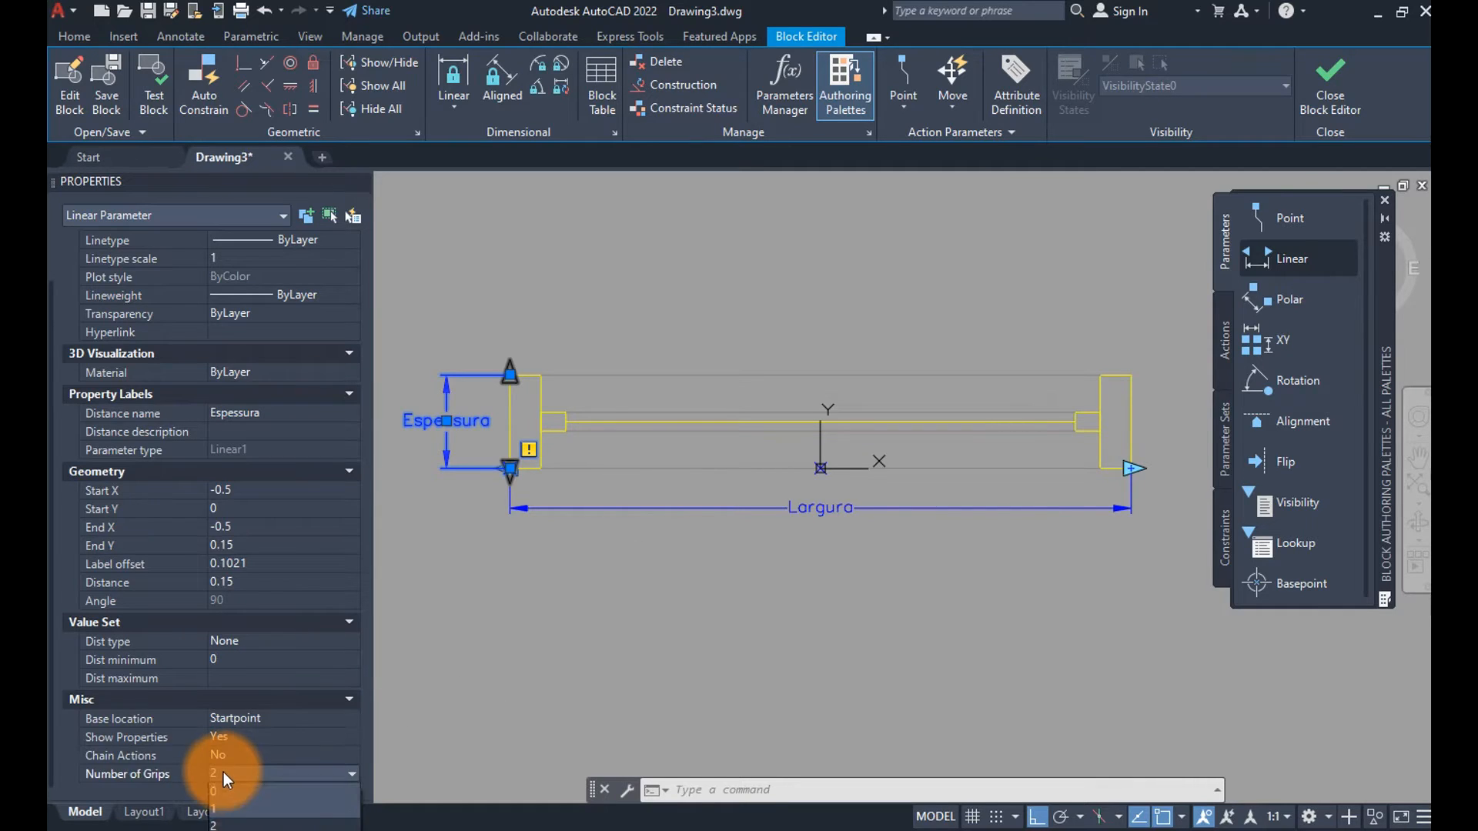
left_click(220, 810)
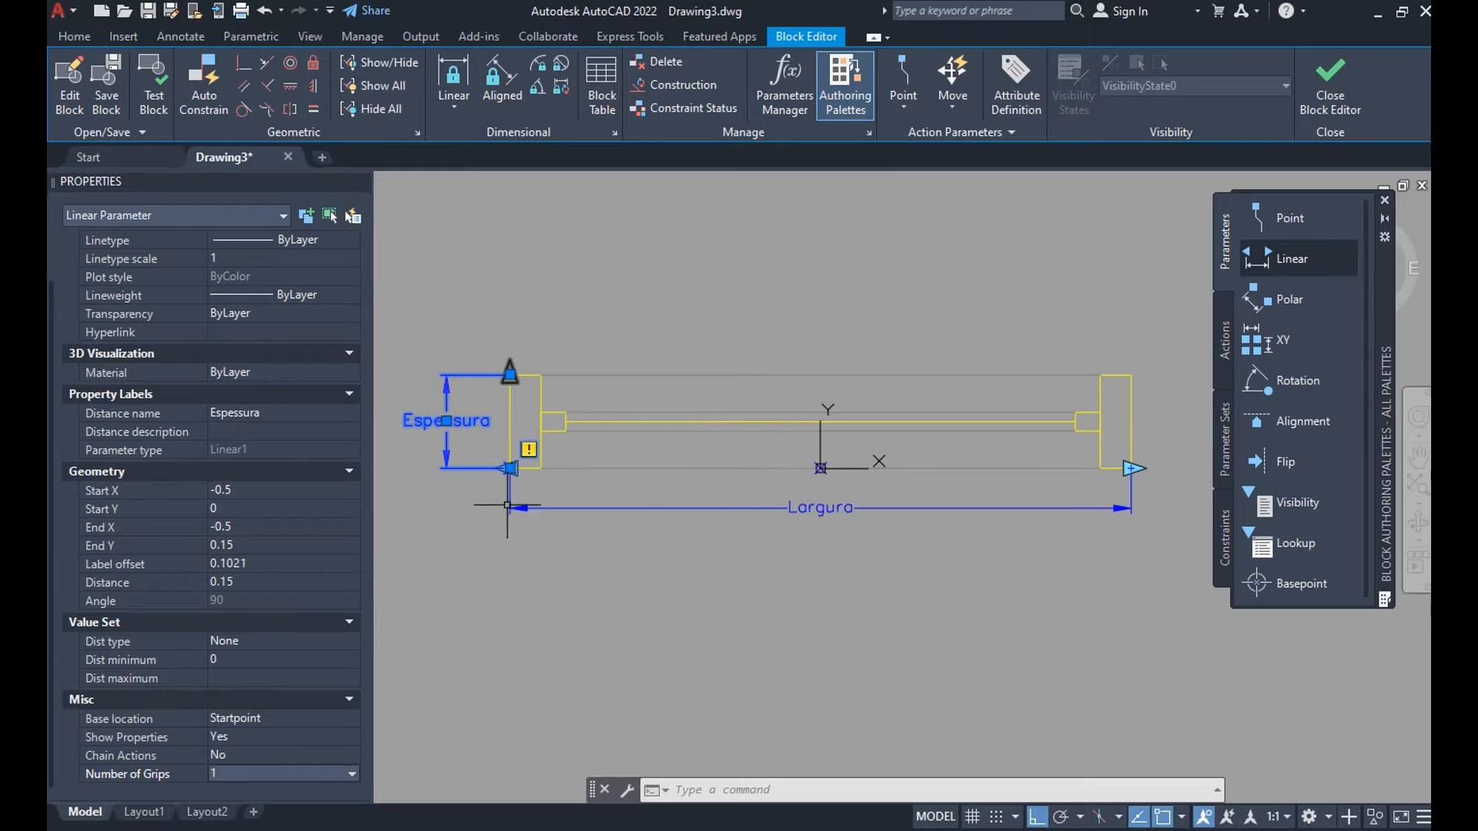
key("Escape")
key("Escape")
key("Escape")
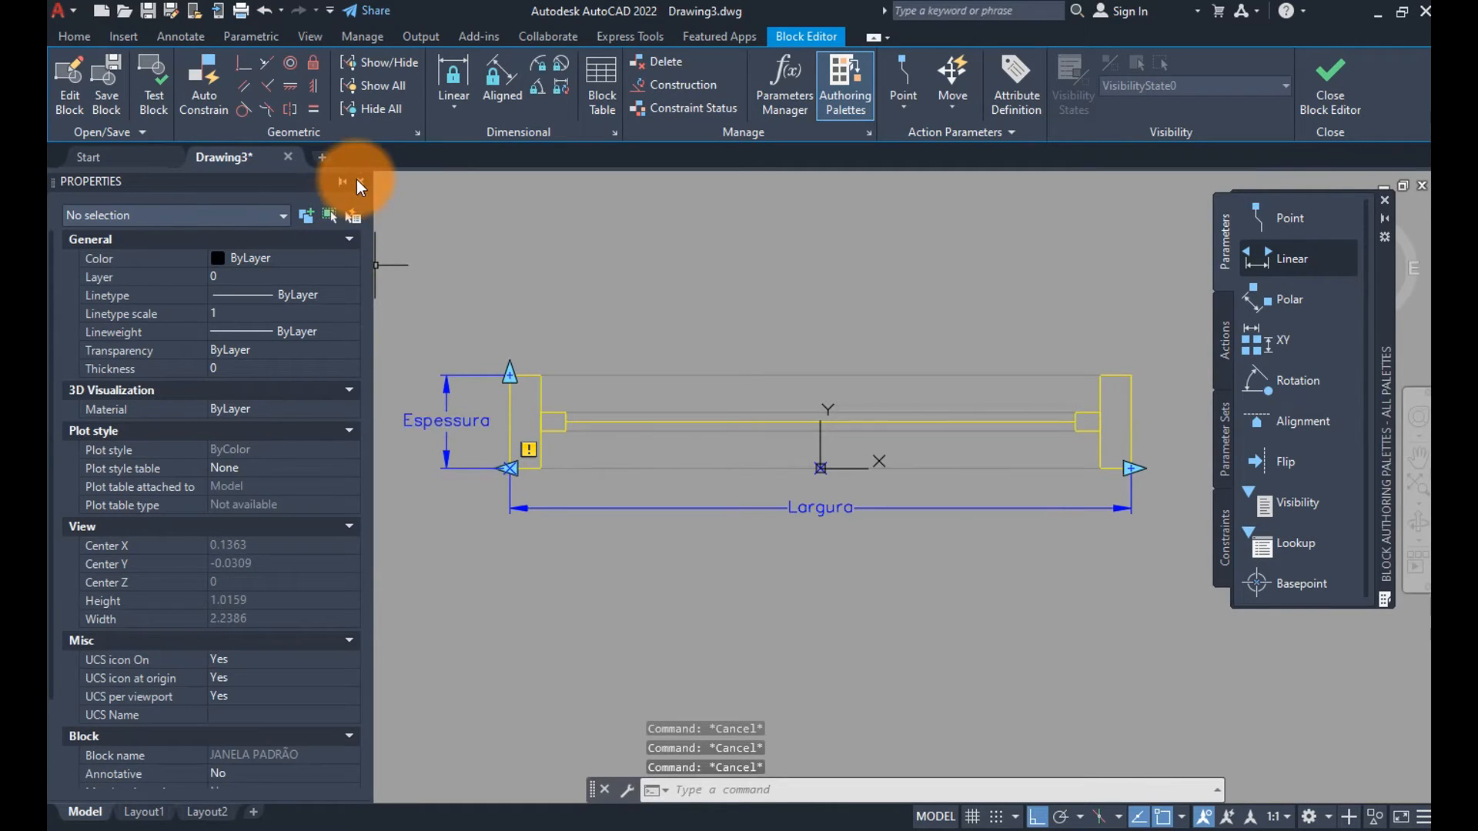
Close the object properties display and show the block authoring actions.
left_click(359, 183)
middle_click_drag(717, 350, 816, 380)
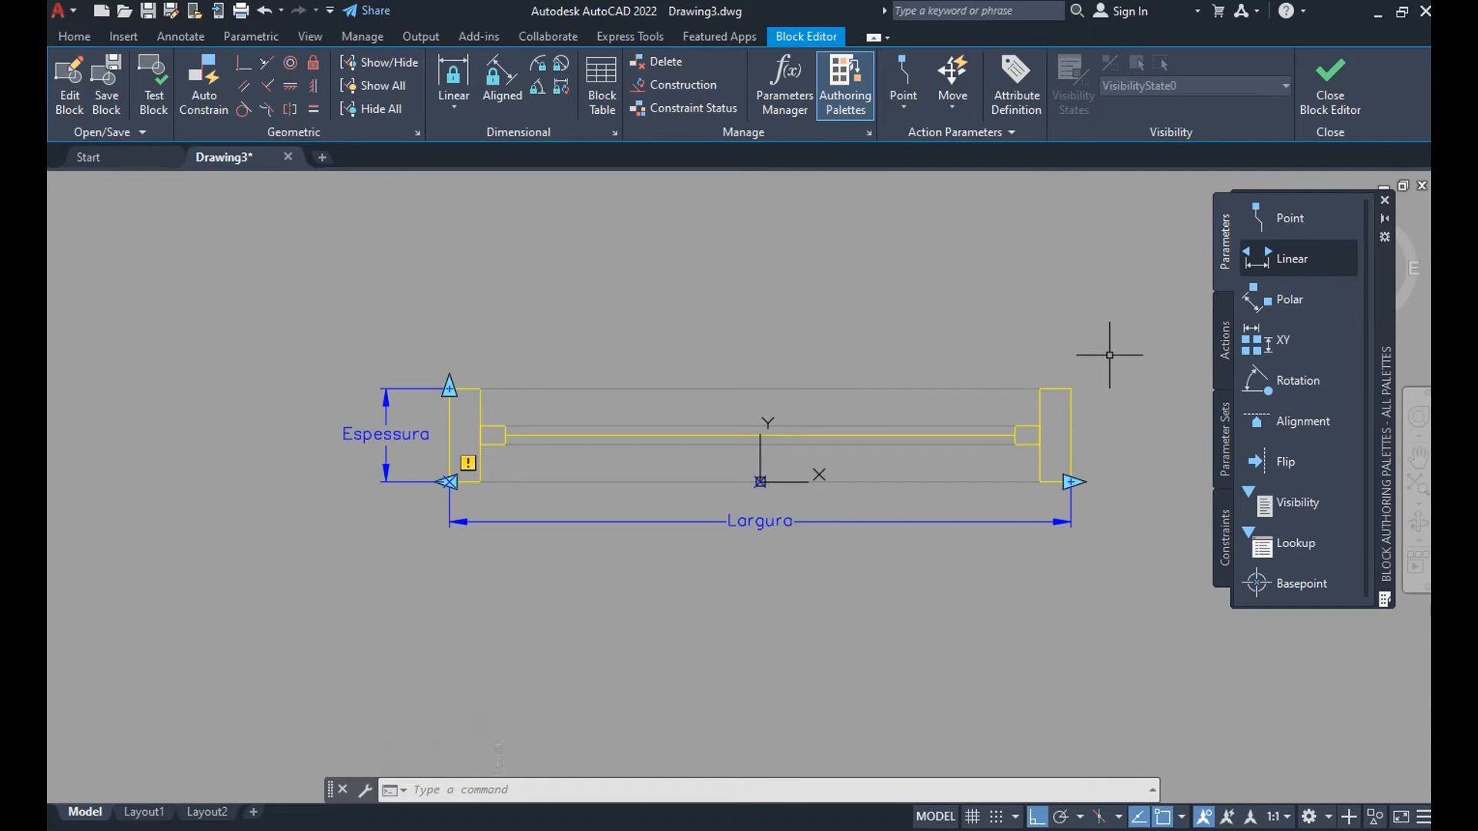
left_click(1225, 339)
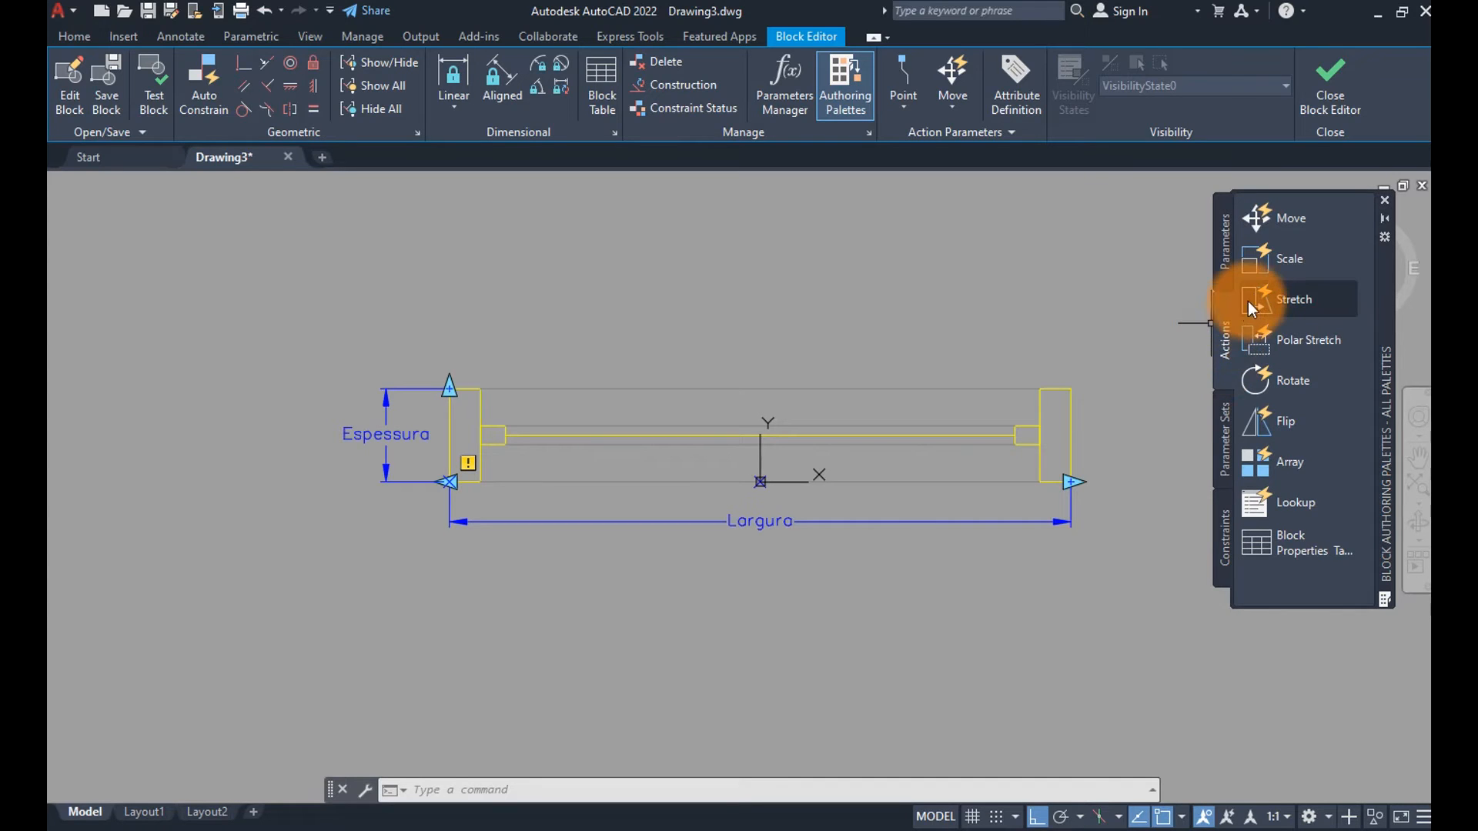
middle_click_drag(1089, 370, 991, 344)
left_click(1067, 284)
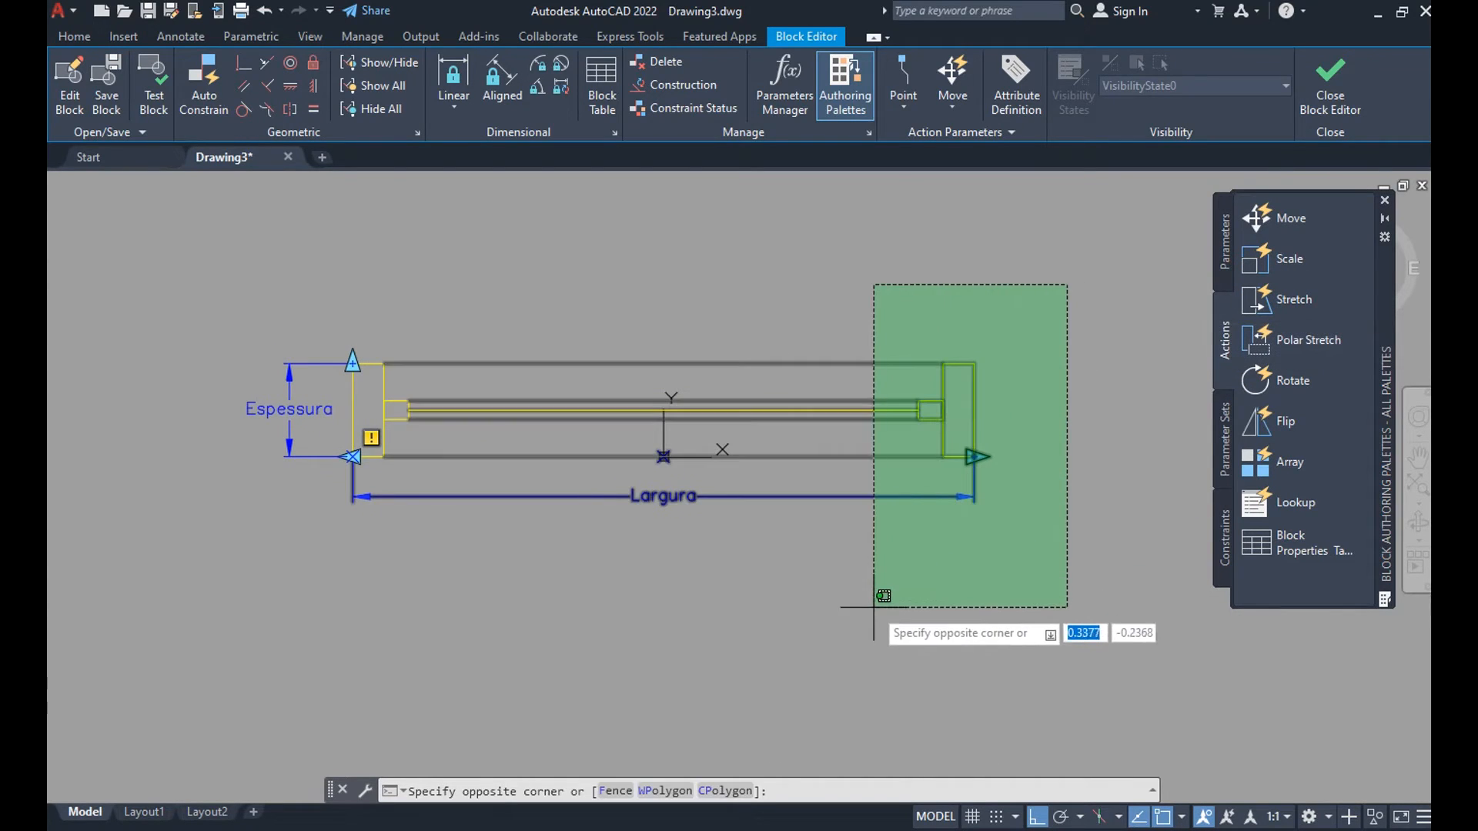
left_click(866, 611)
key("Escape")
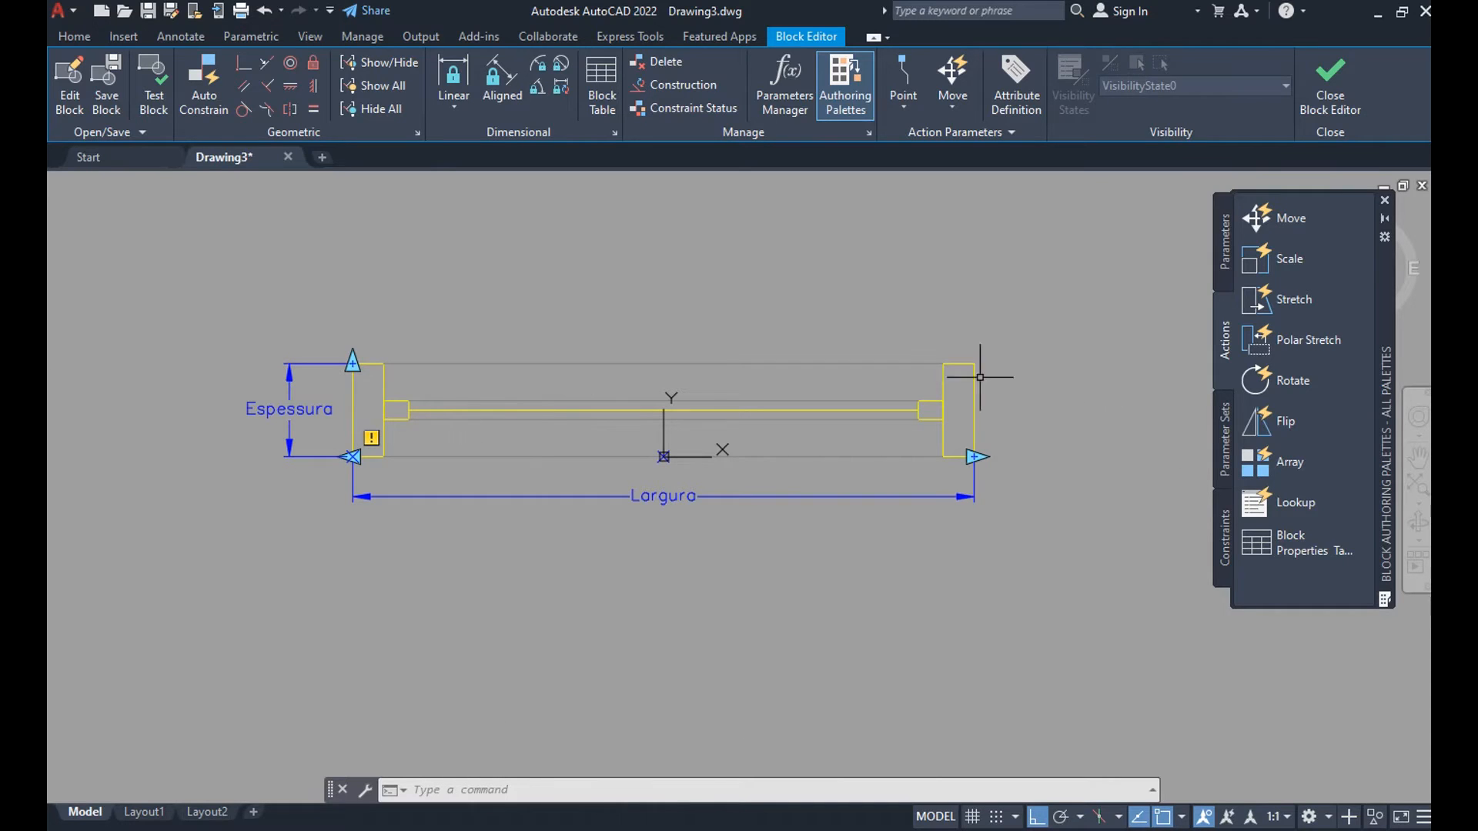
Add a Stretch action to the Largura parameter's right endpoint, with the stretch frame and object selection crossing the window's right end.
left_click(1266, 333)
left_click(1269, 300)
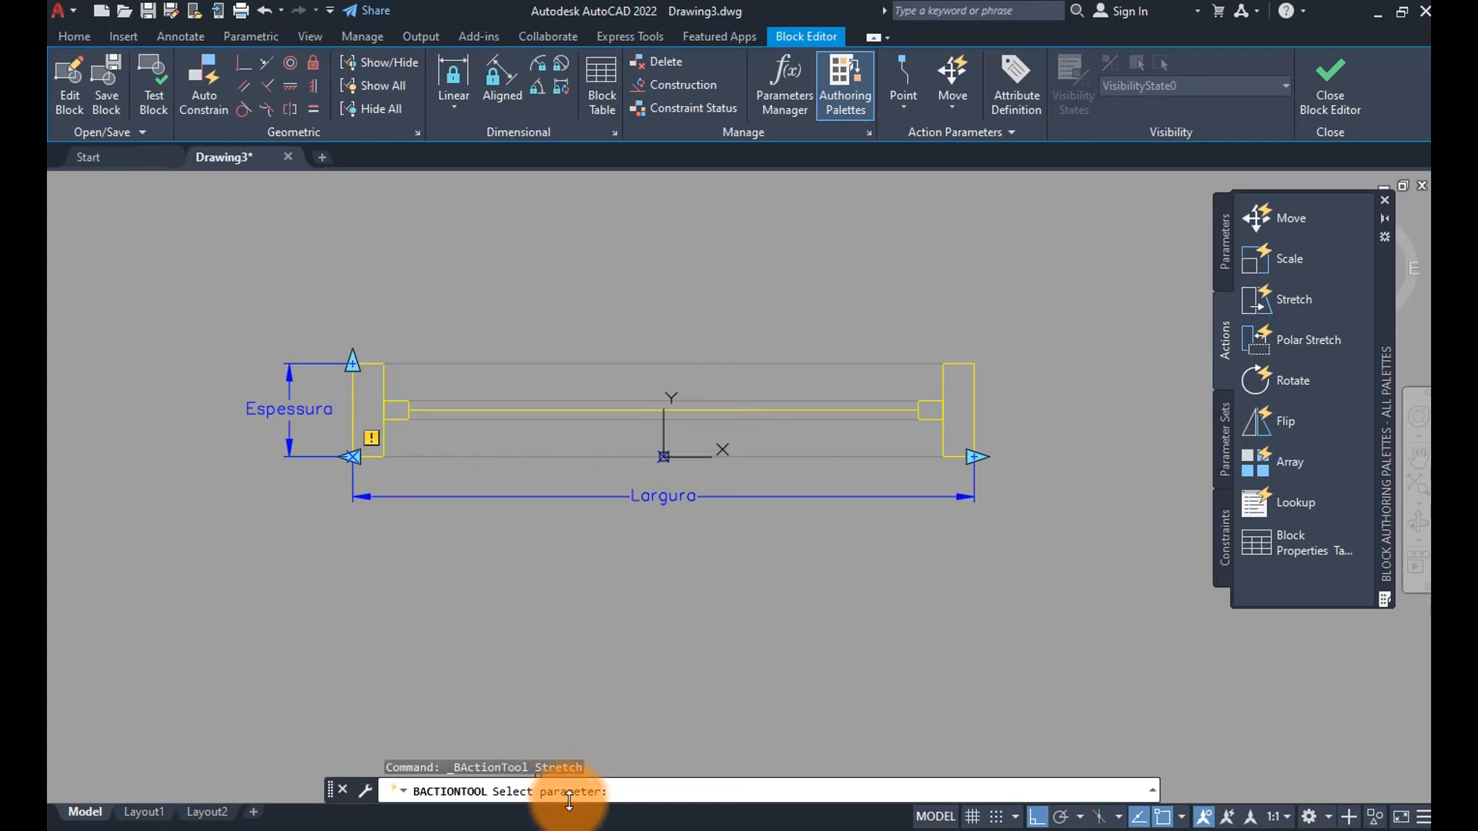
left_click(650, 496)
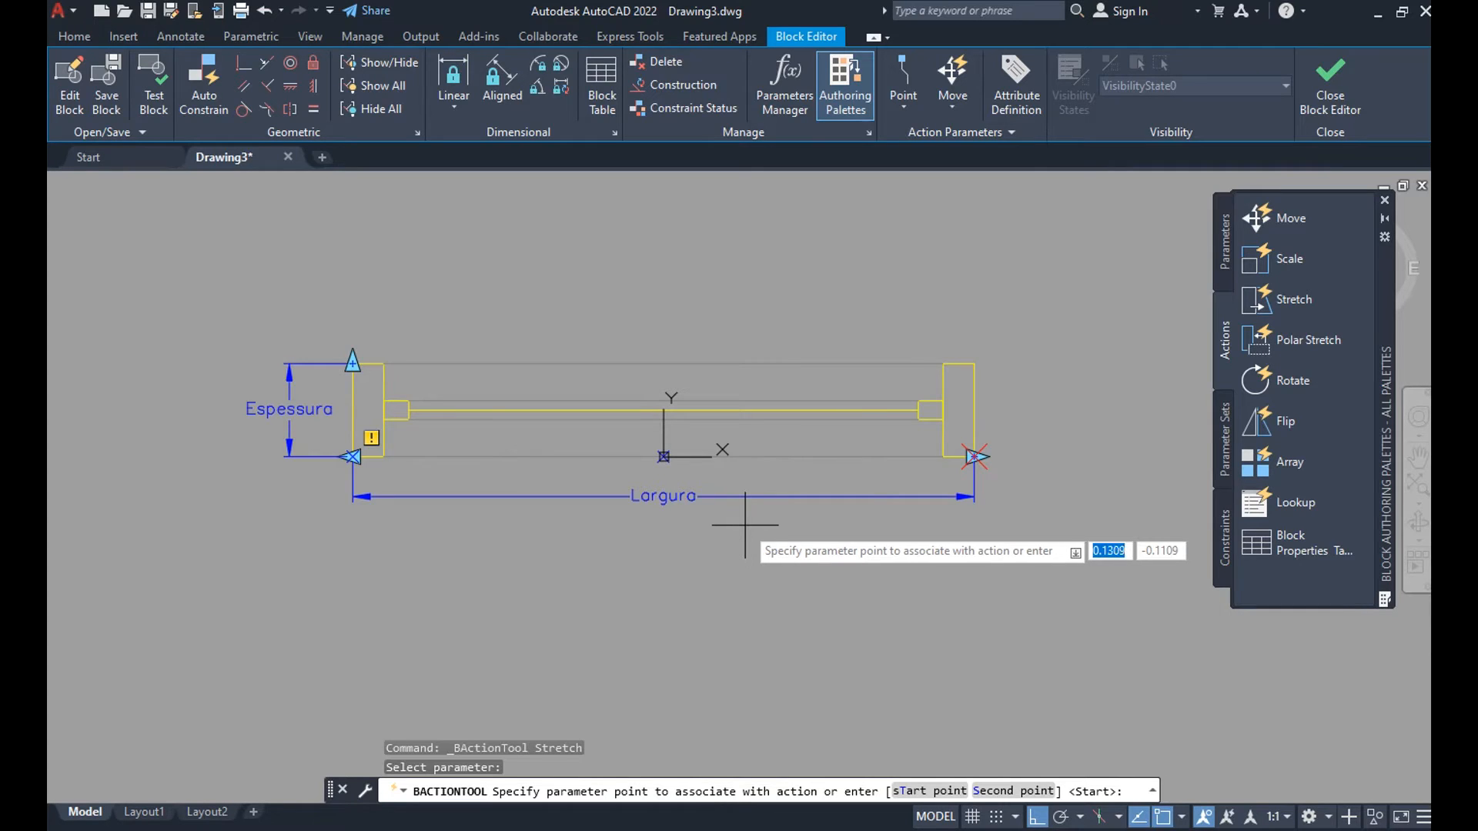
left_click(975, 456)
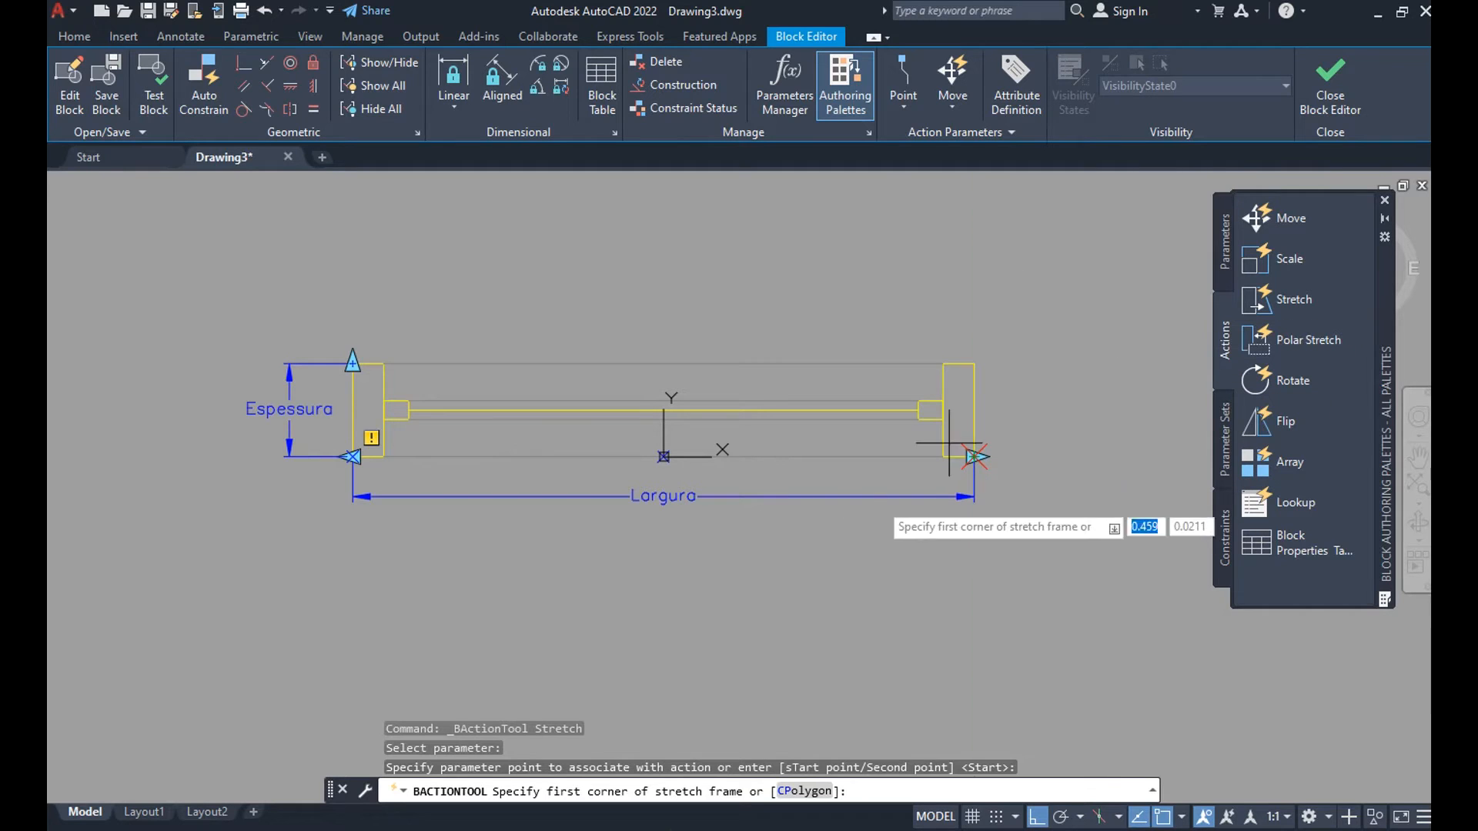
left_click(1043, 286)
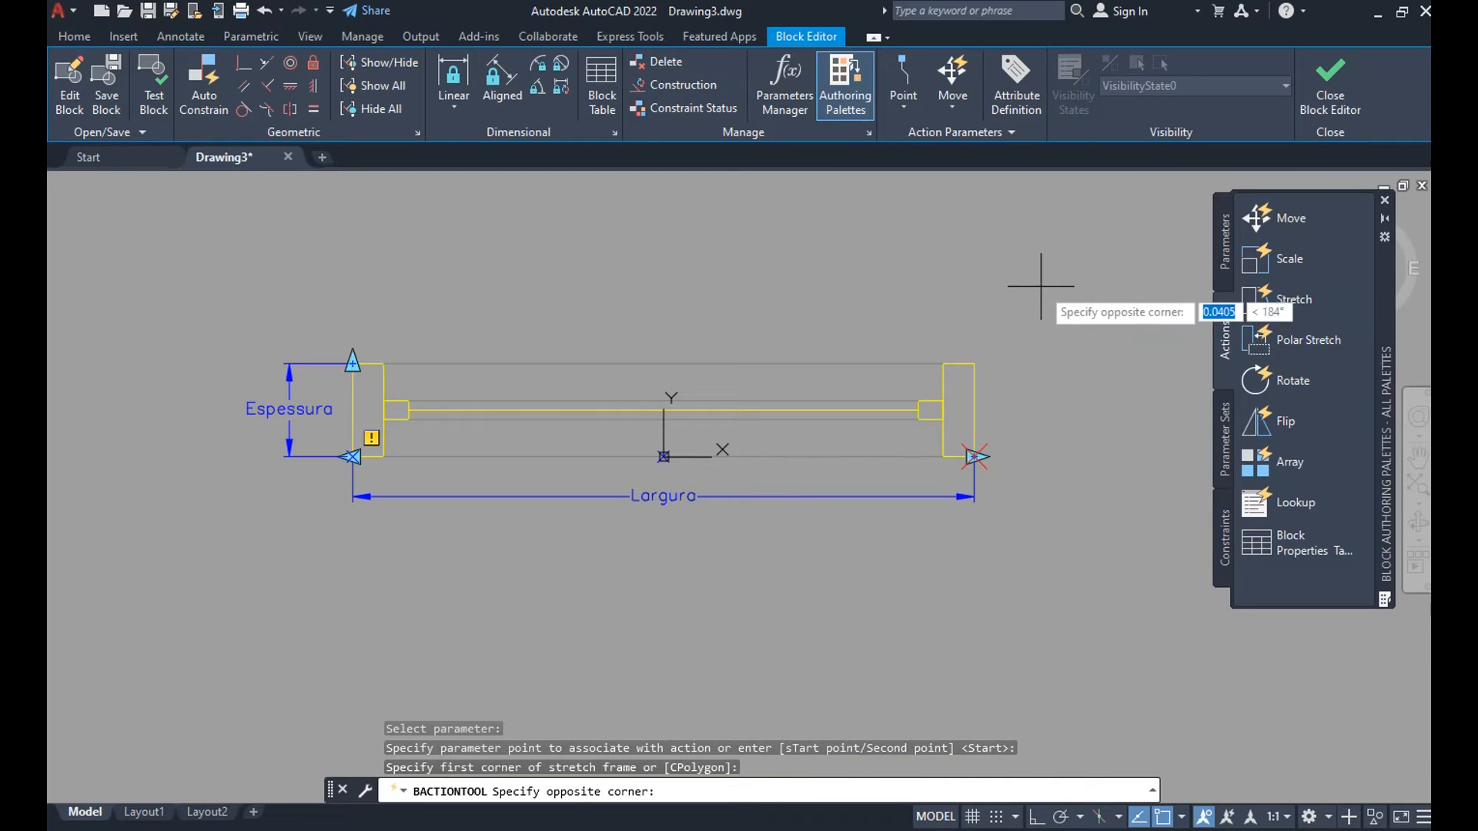
left_click(847, 573)
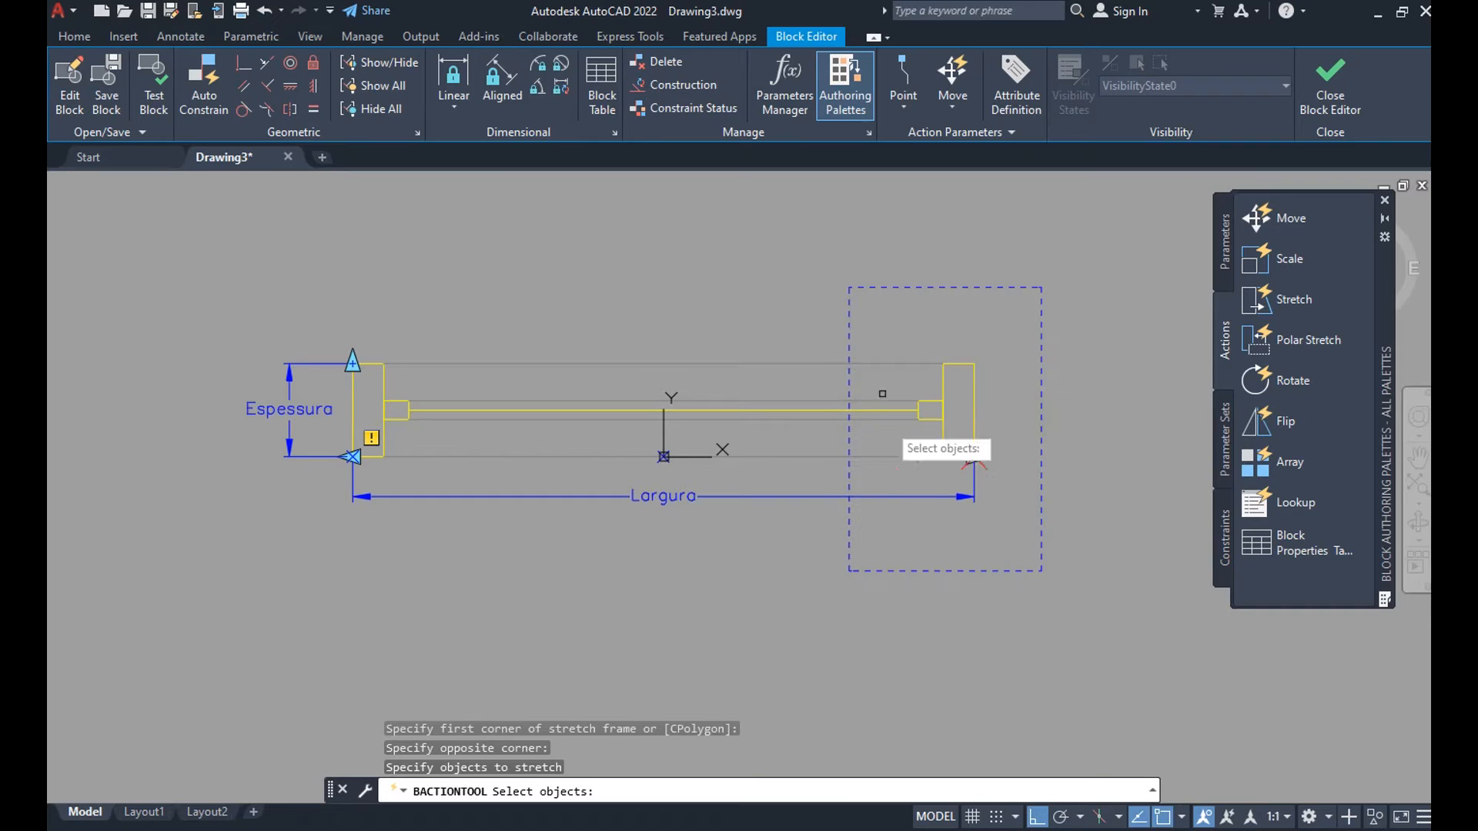
left_click(1016, 312)
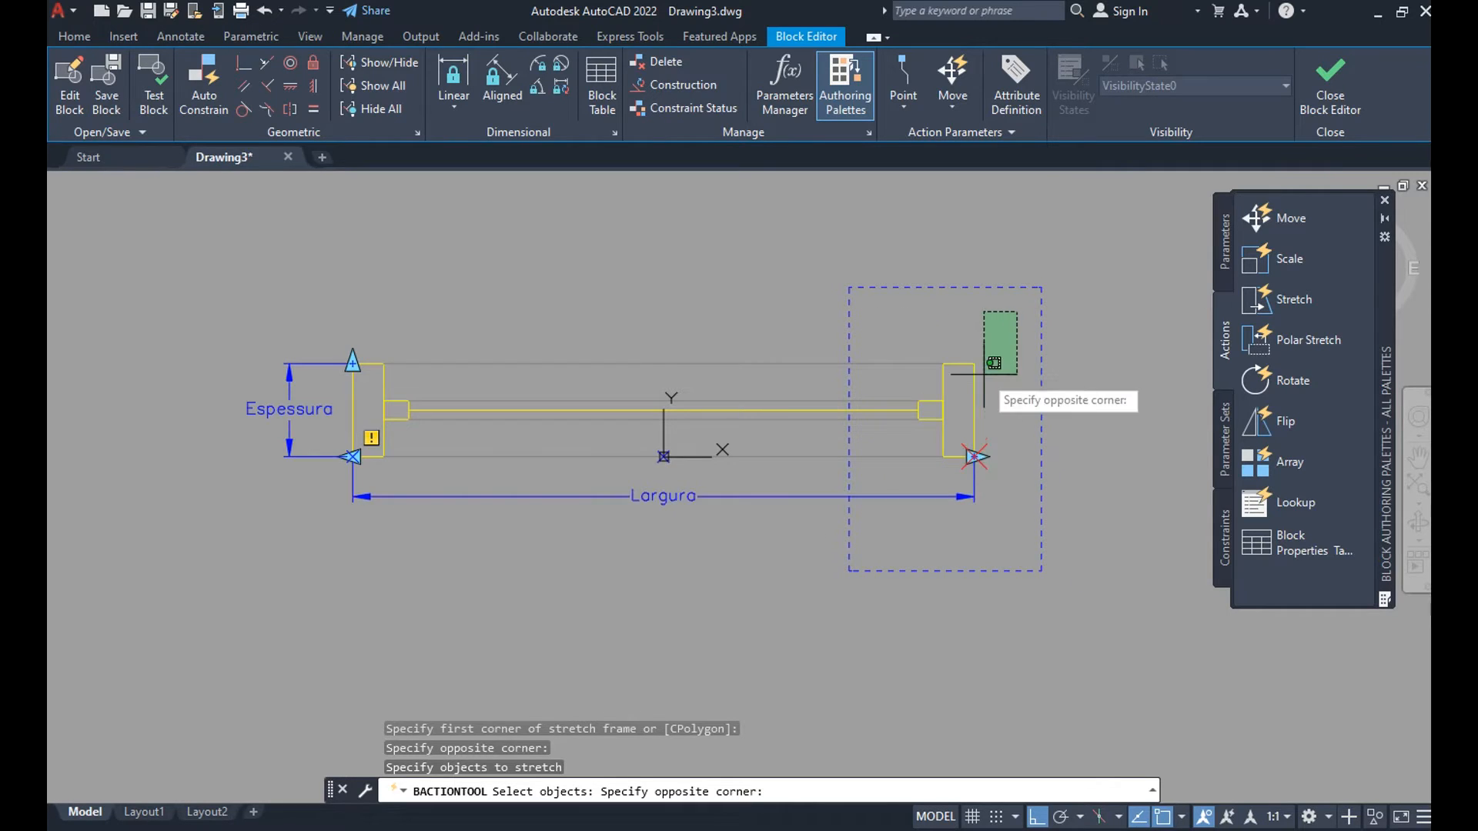
left_click(875, 543)
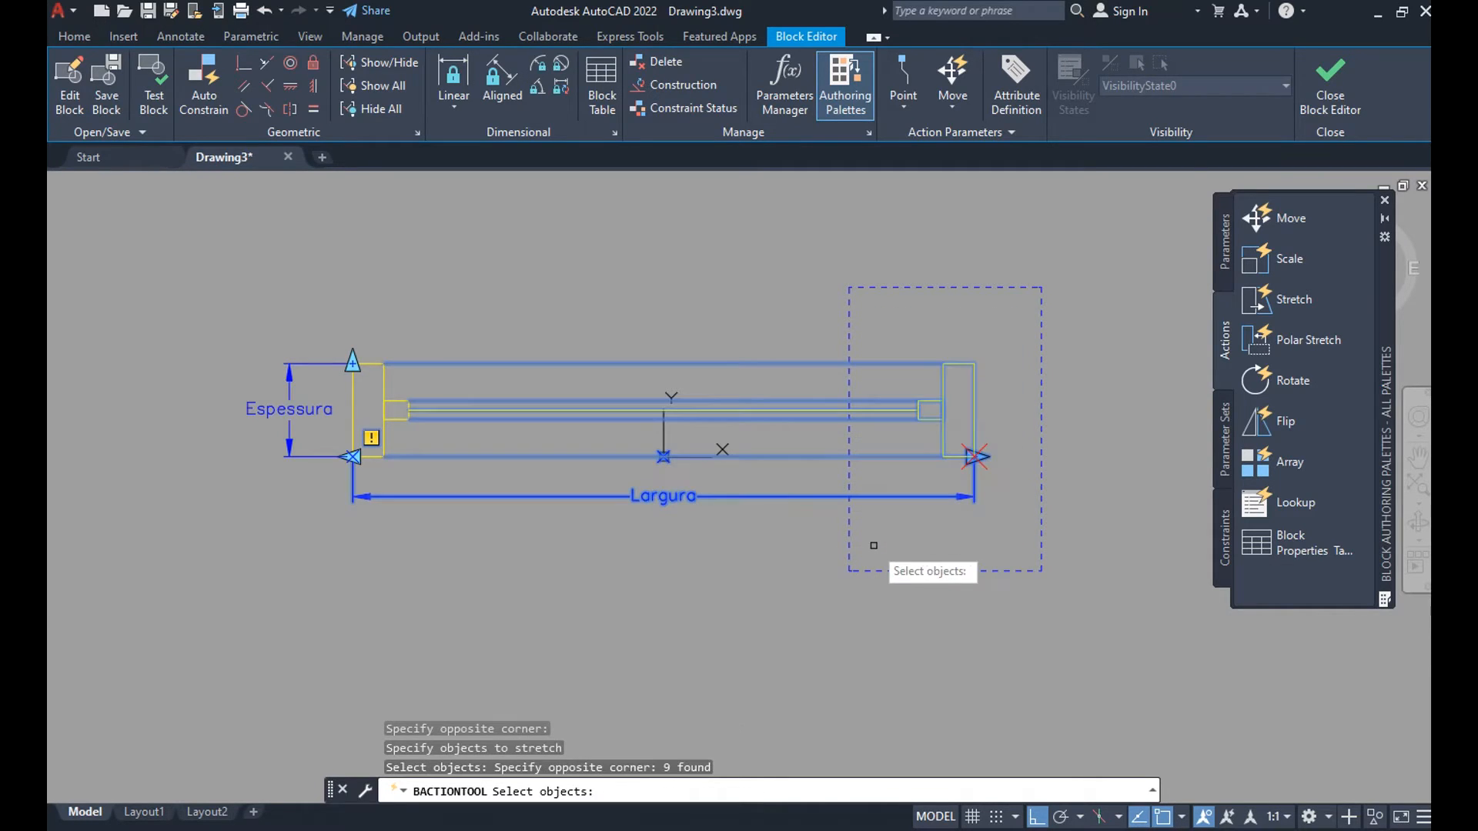
key("Return")
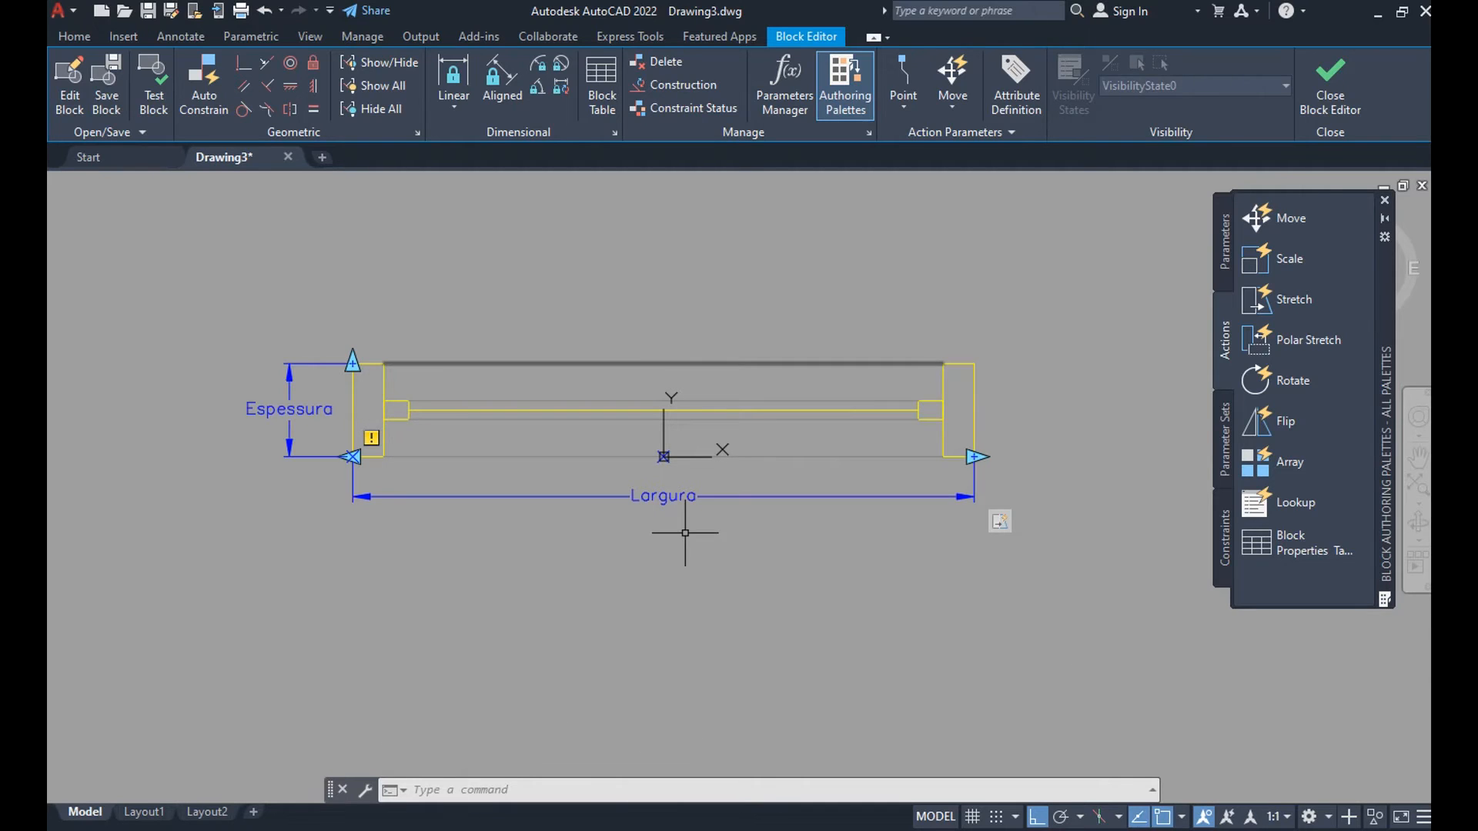
Add a Stretch action to the Largura parameter's left endpoint, framing the window's left end and including the Espessura parameter in the selection.
left_click(1271, 299)
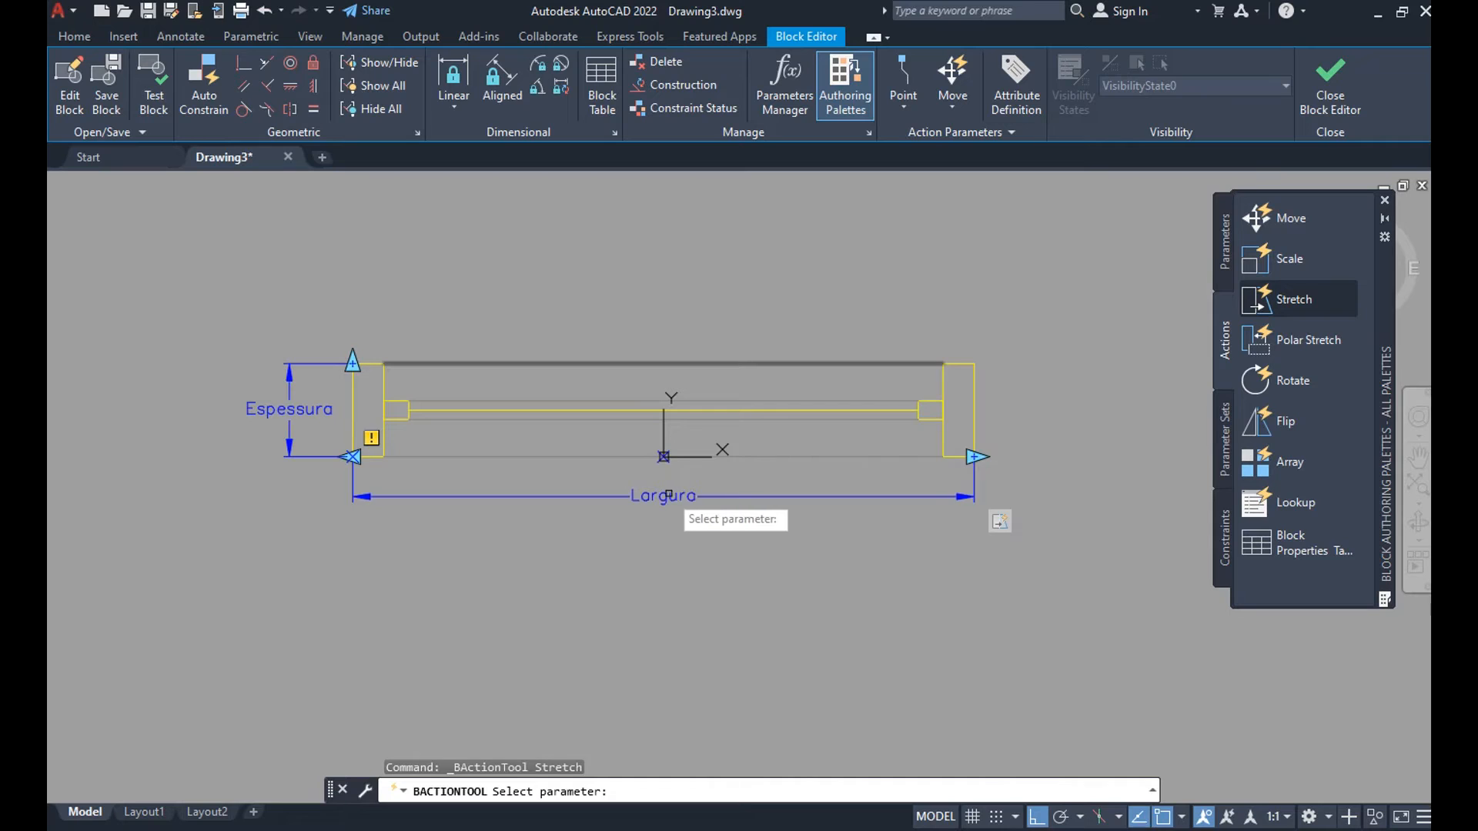
left_click(664, 497)
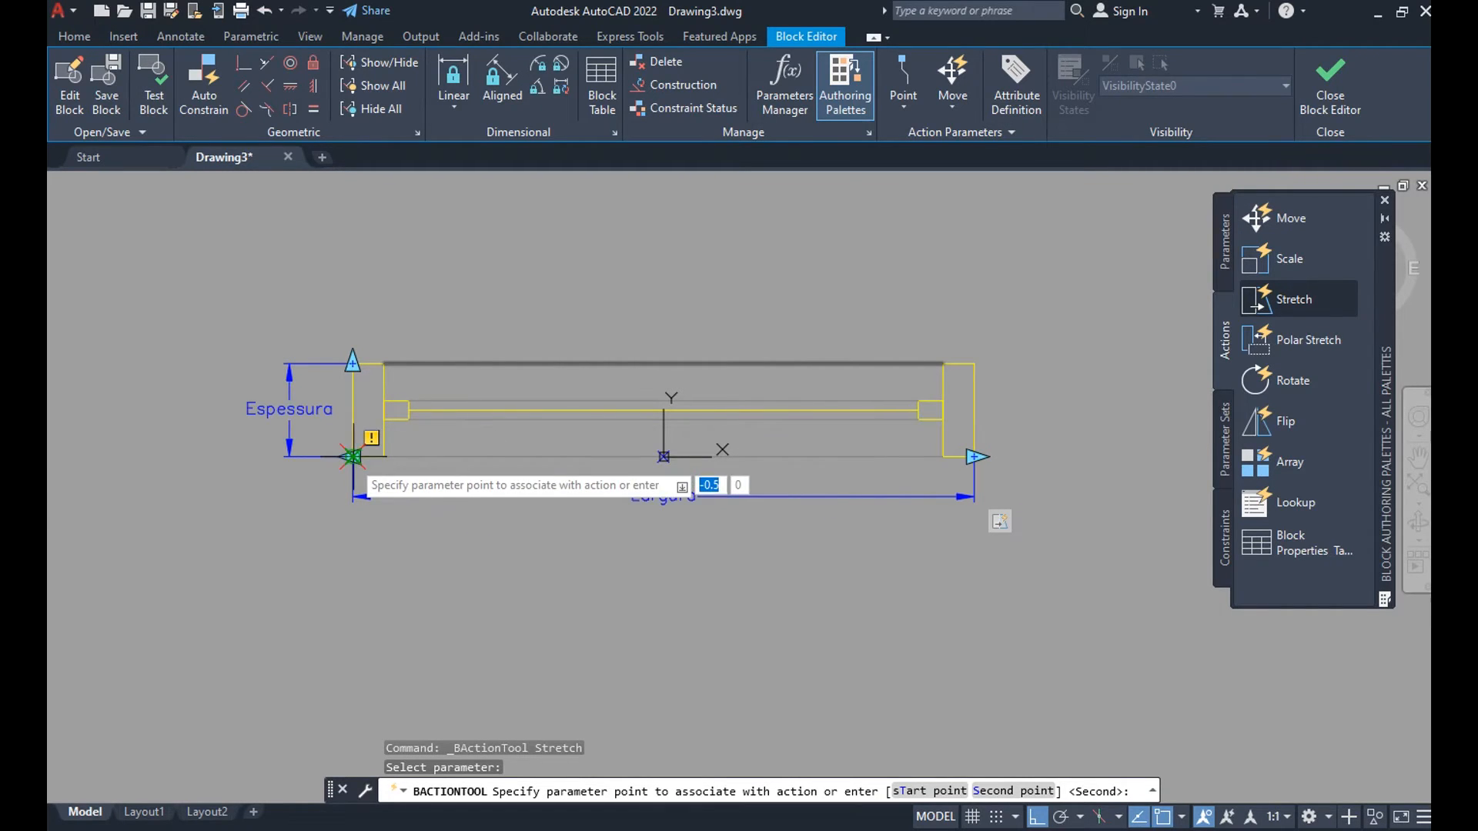
left_click(352, 457)
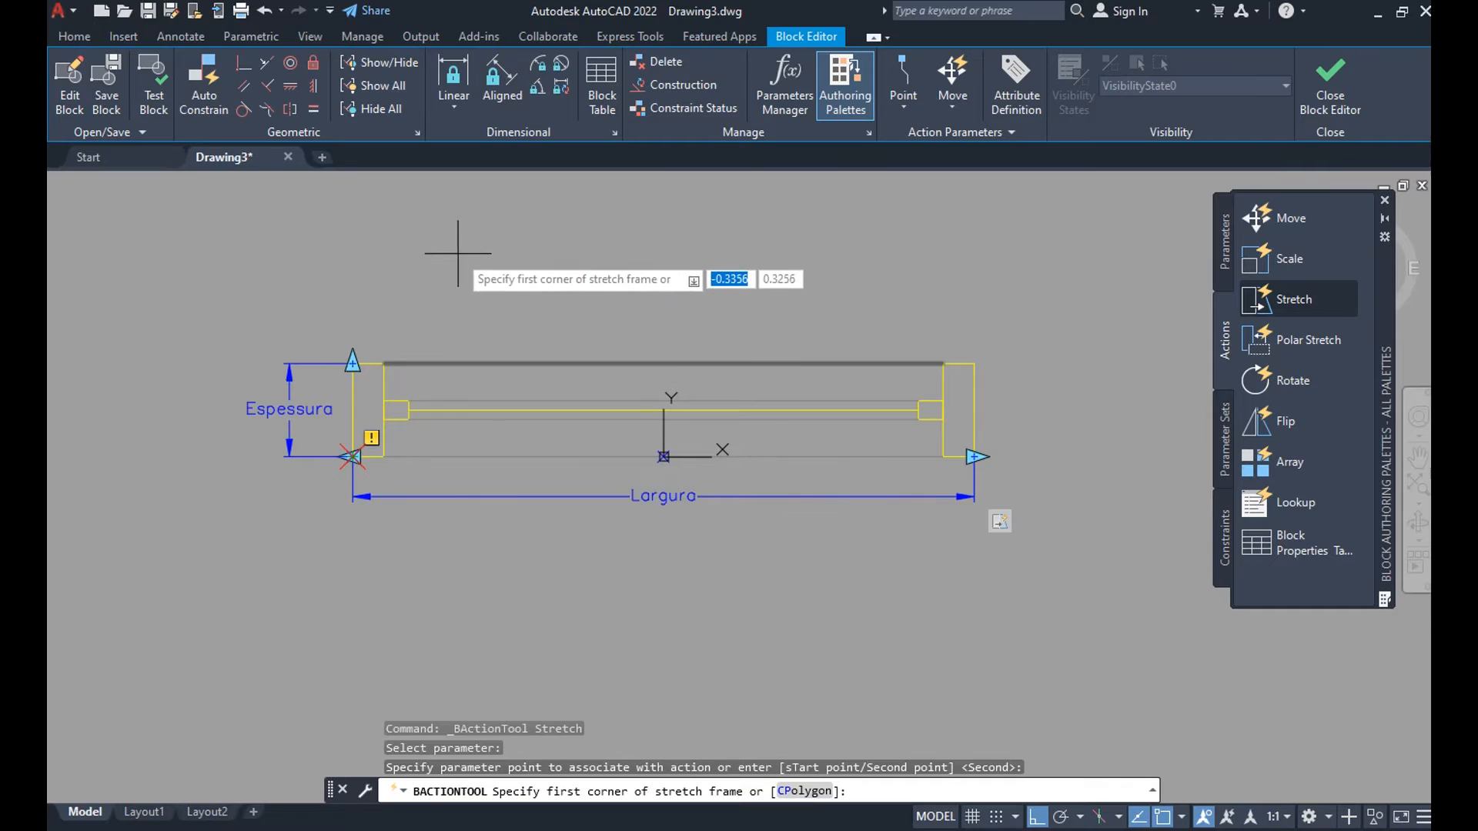
left_click(484, 245)
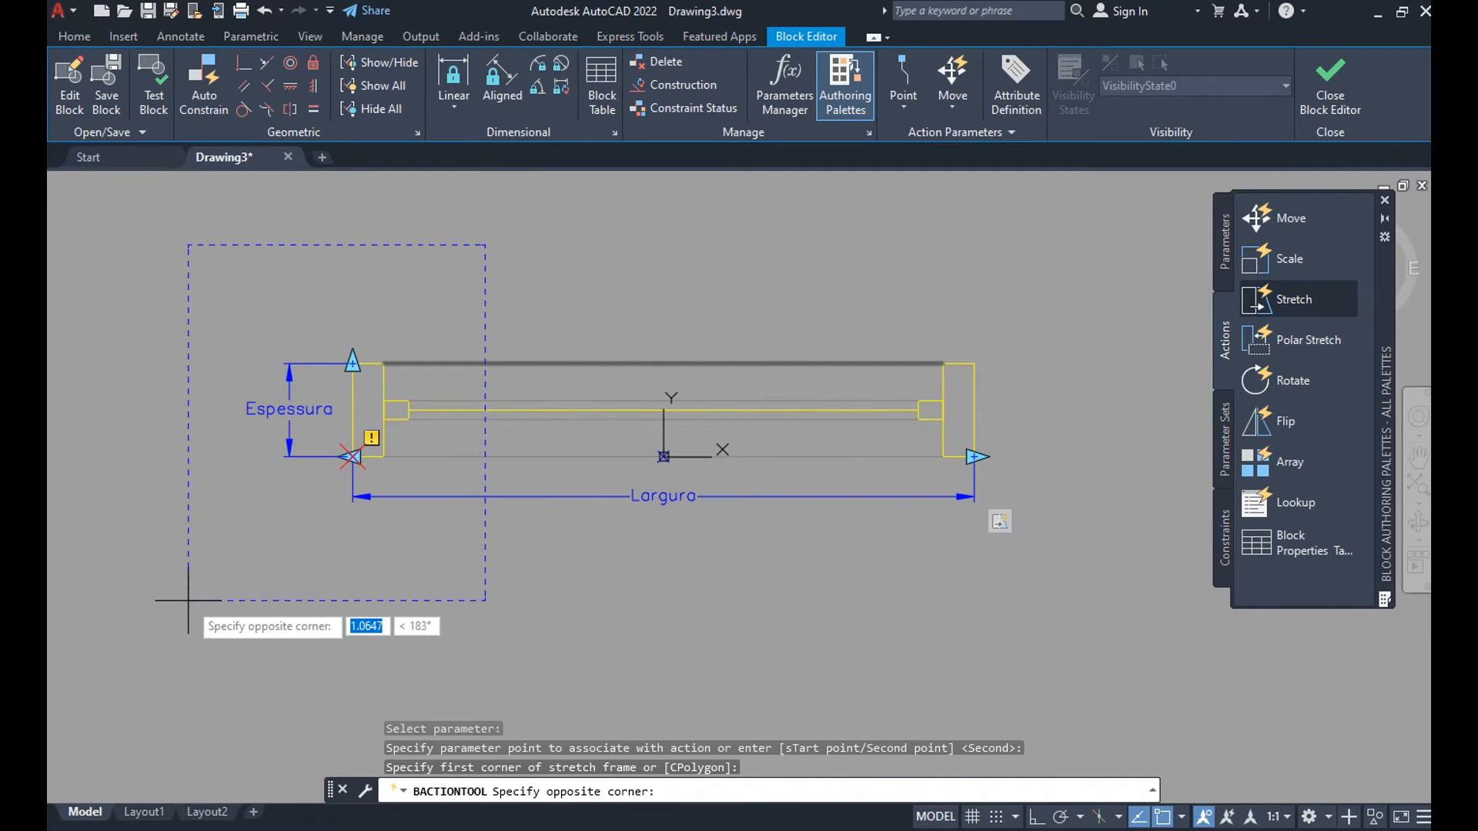
left_click(211, 588)
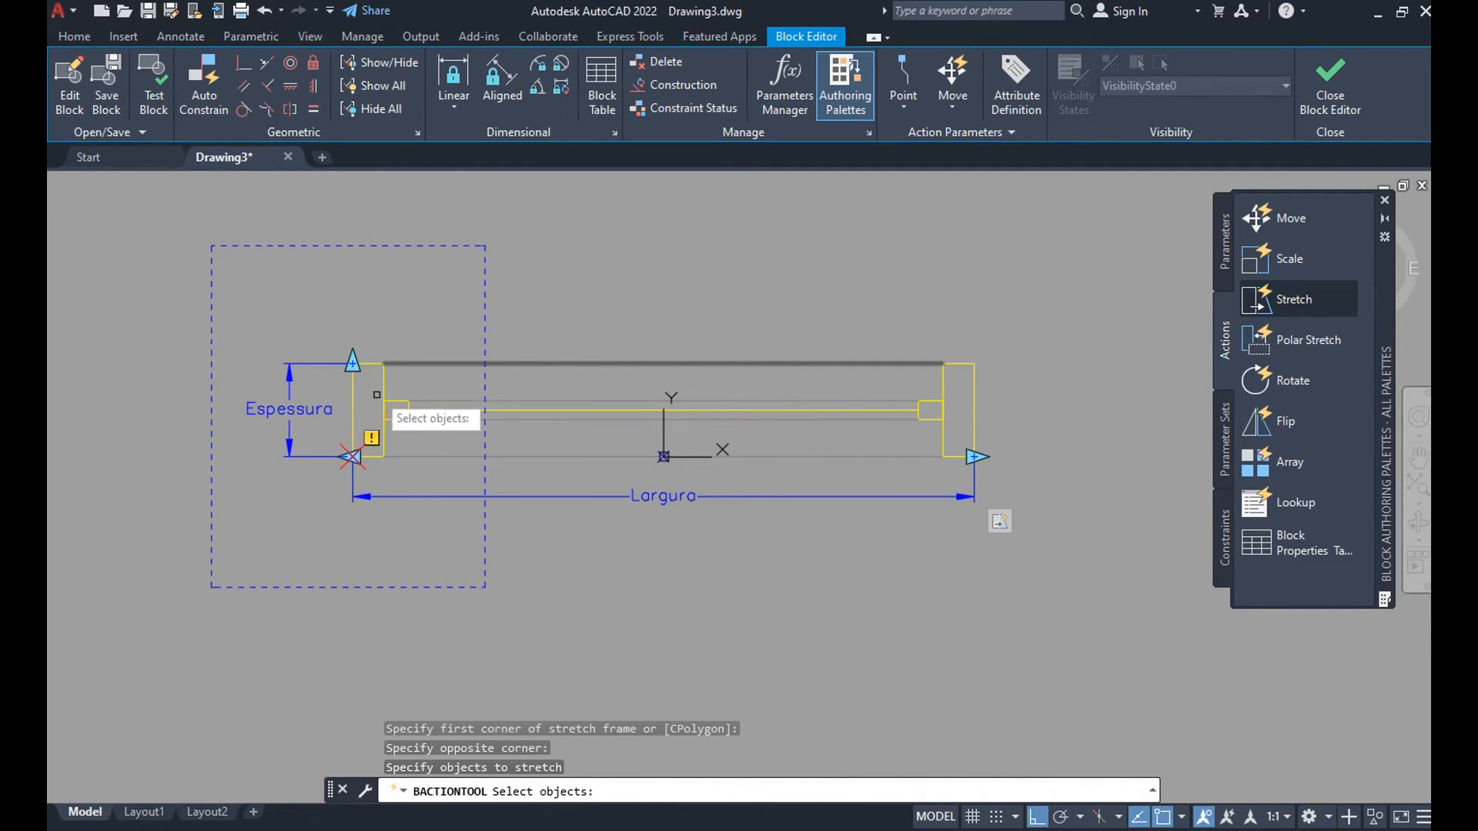
left_click(453, 269)
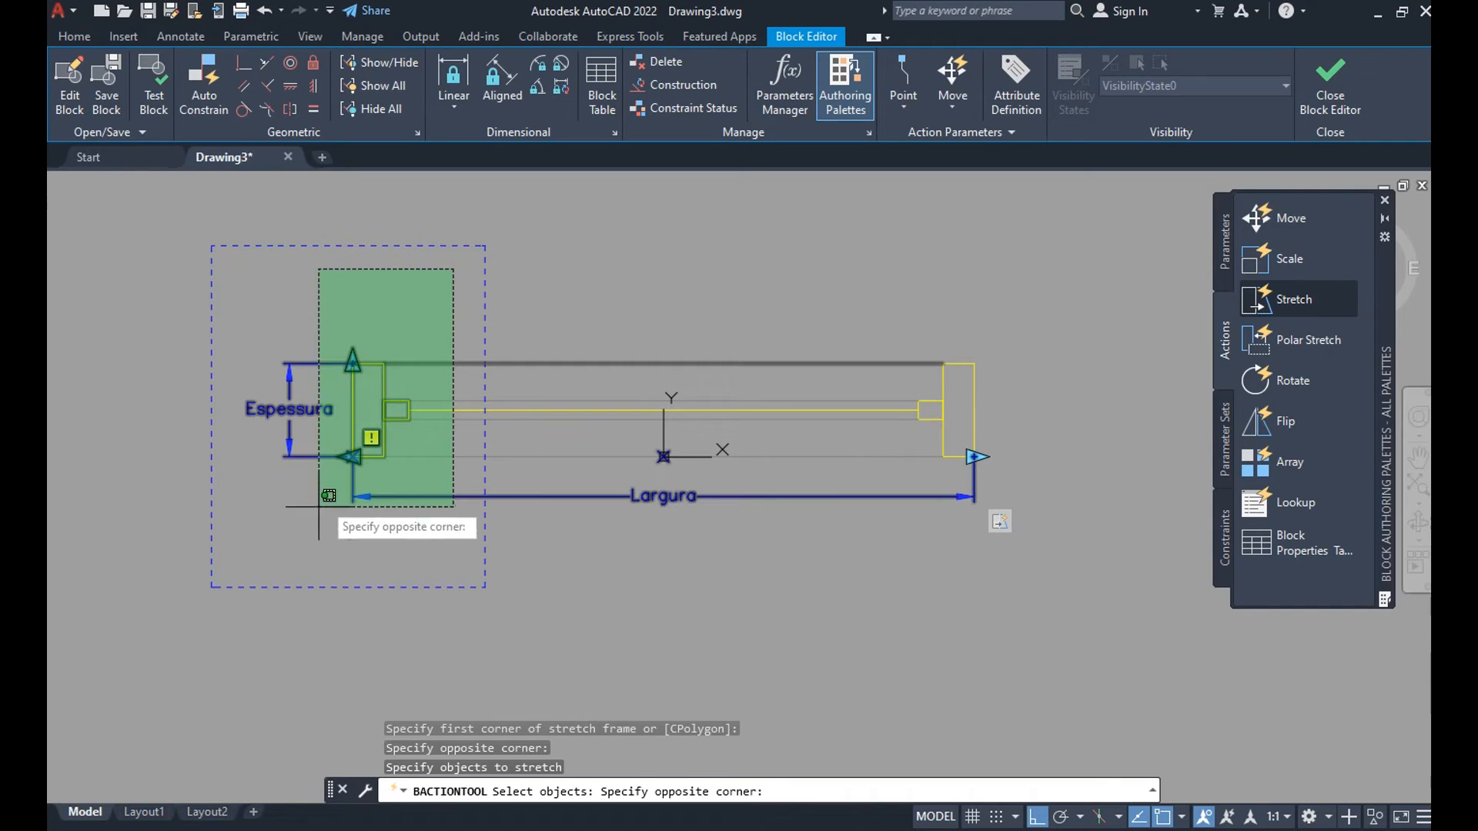
left_click(220, 560)
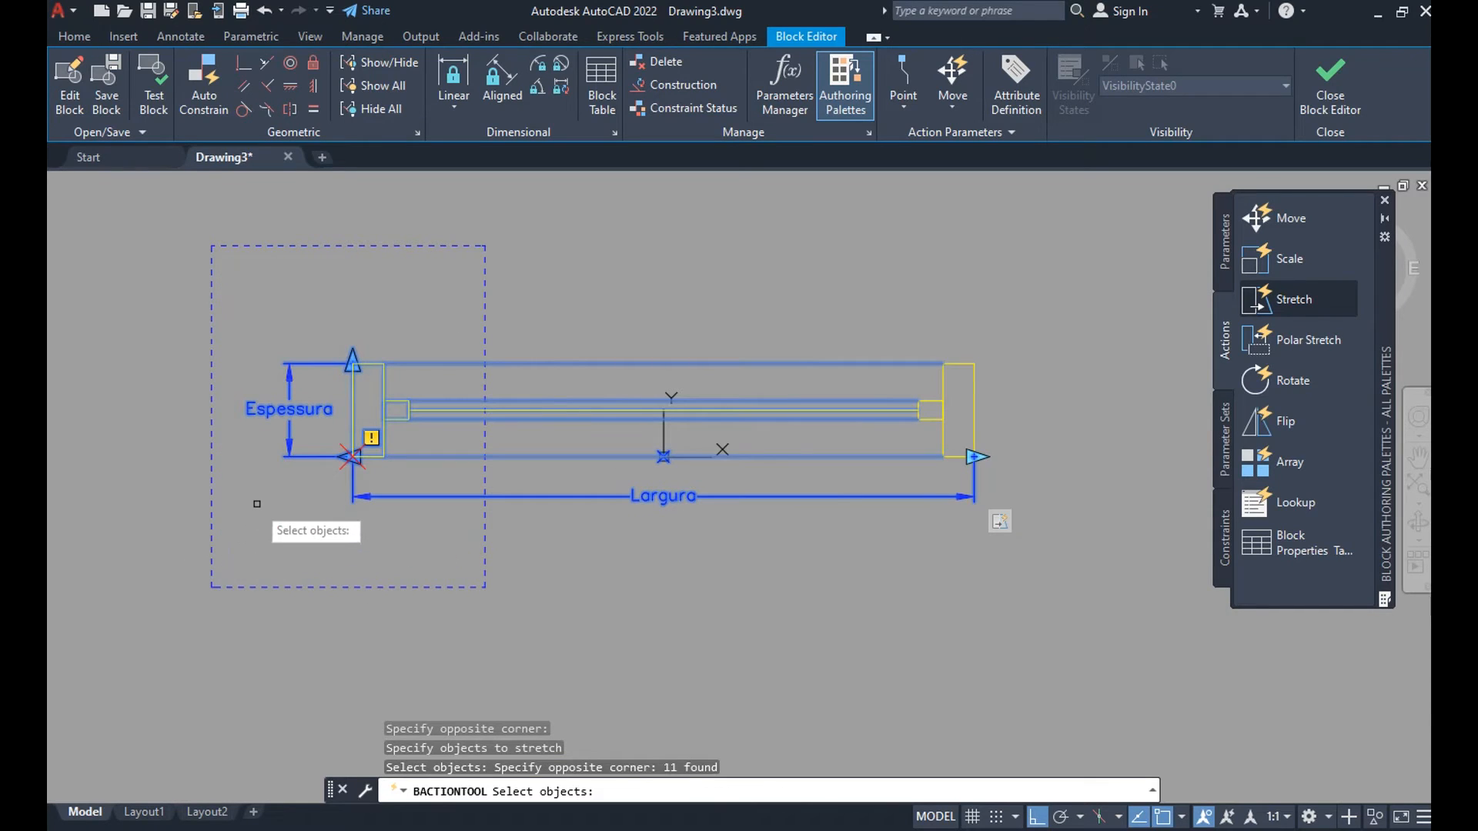
key("Return")
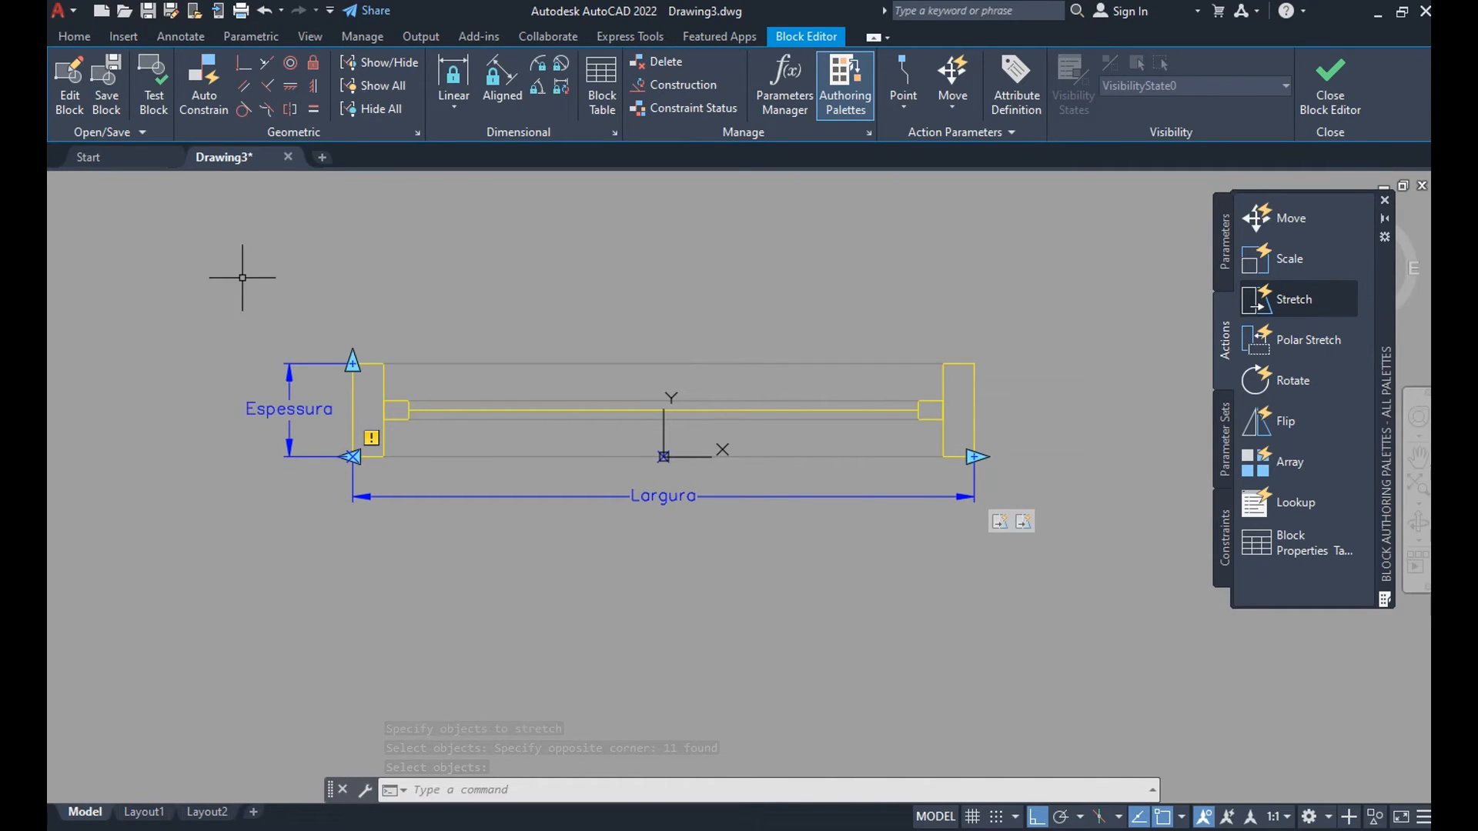
Test the block by stretching its width with the right and left end grips, and close the test window.
left_click(154, 77)
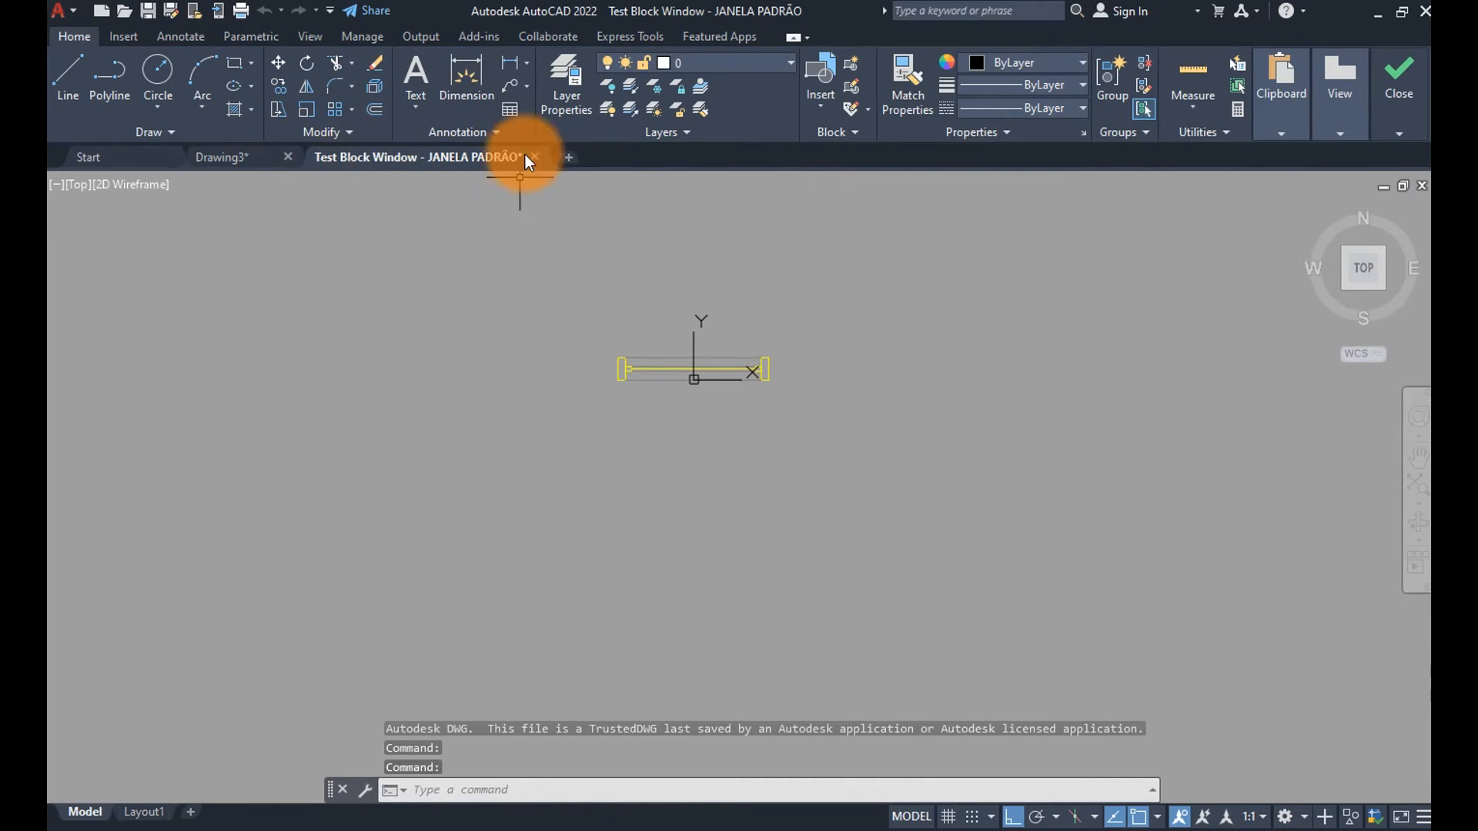
scroll(620, 301, "up", 4)
left_click(940, 419)
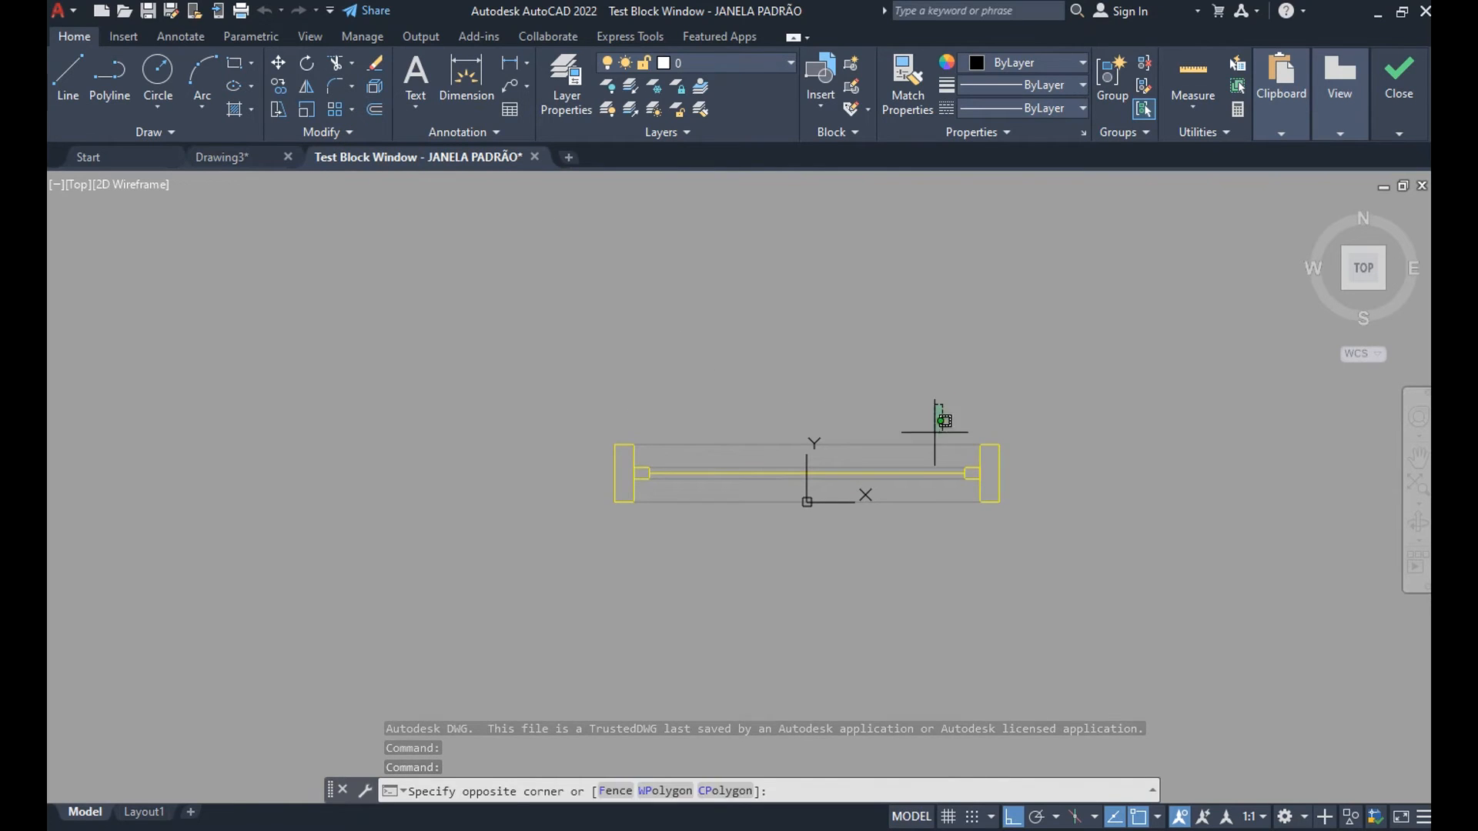
left_click(928, 466)
middle_click_drag(998, 520, 828, 516)
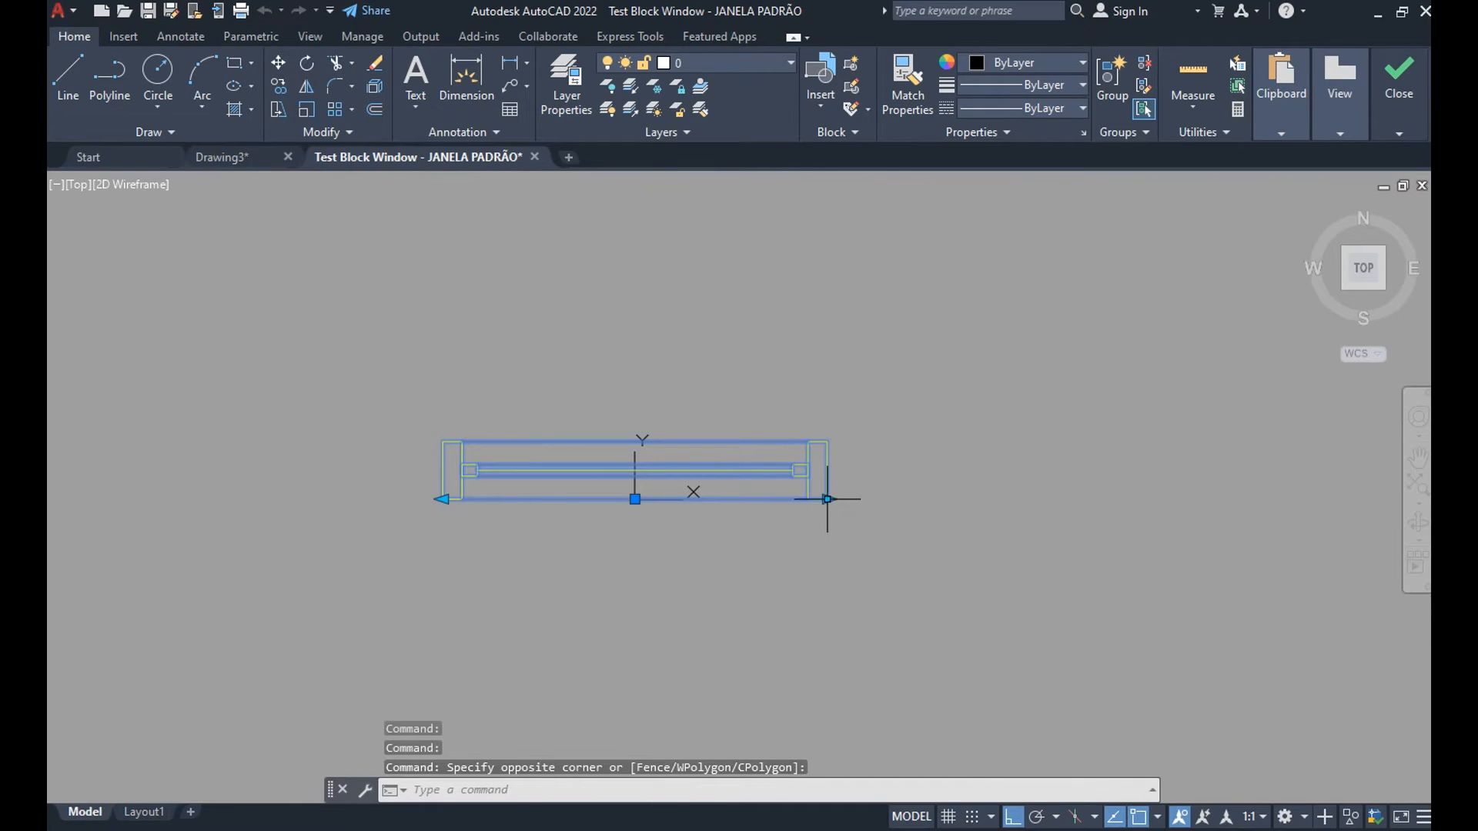
left_click(827, 498)
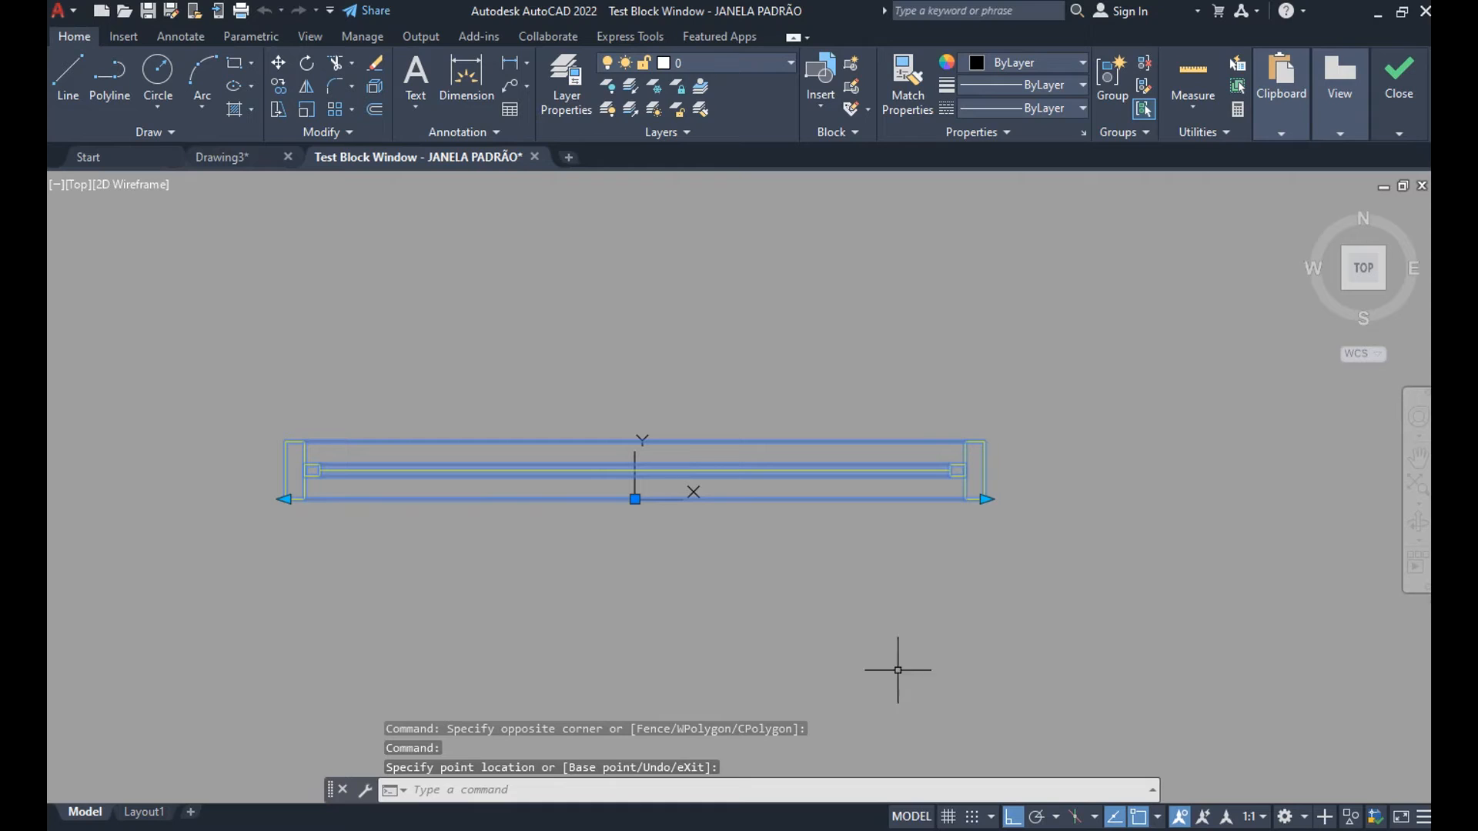
left_click(984, 499)
left_click(283, 498)
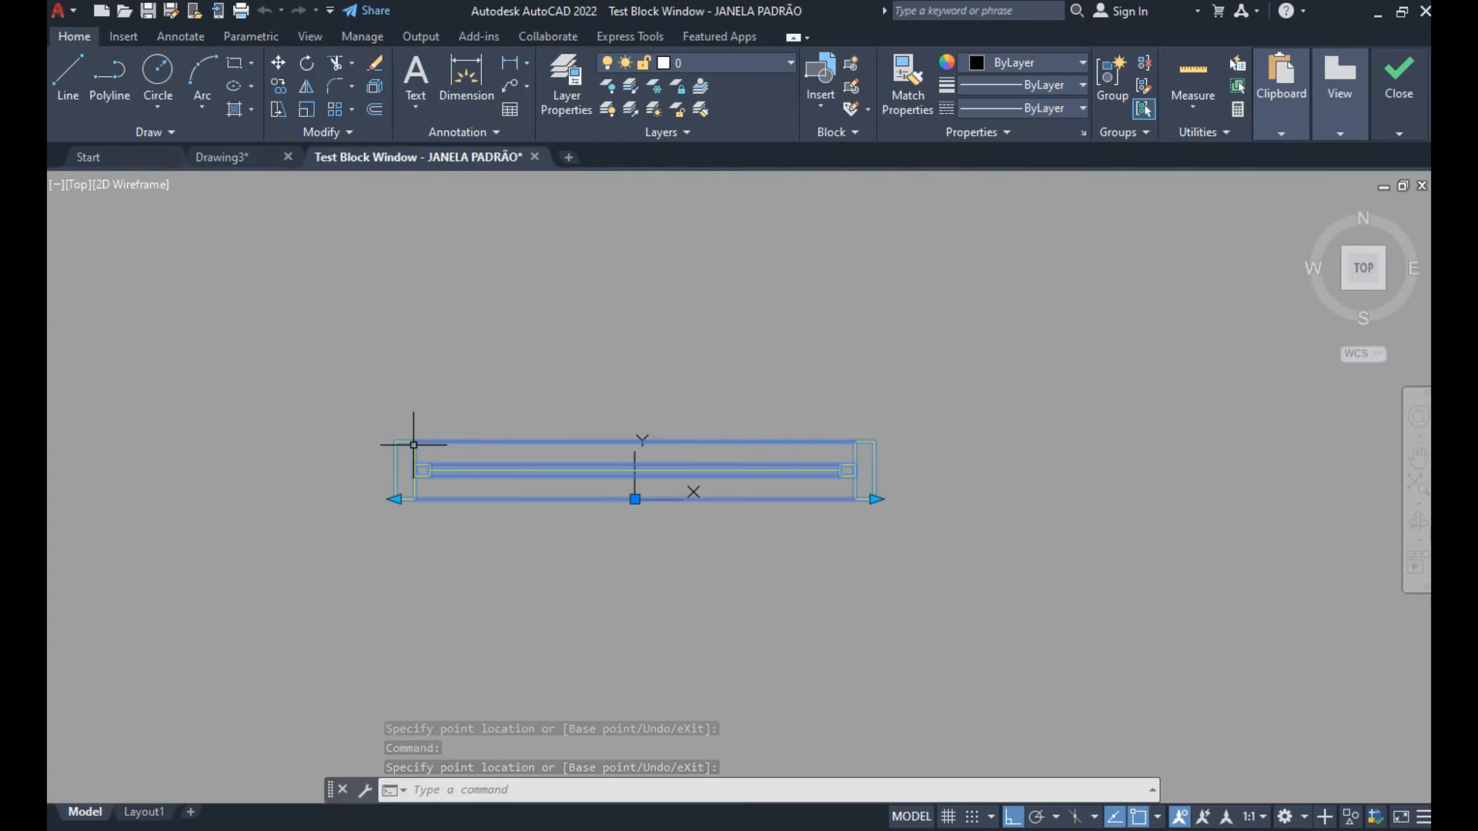
left_click(534, 157)
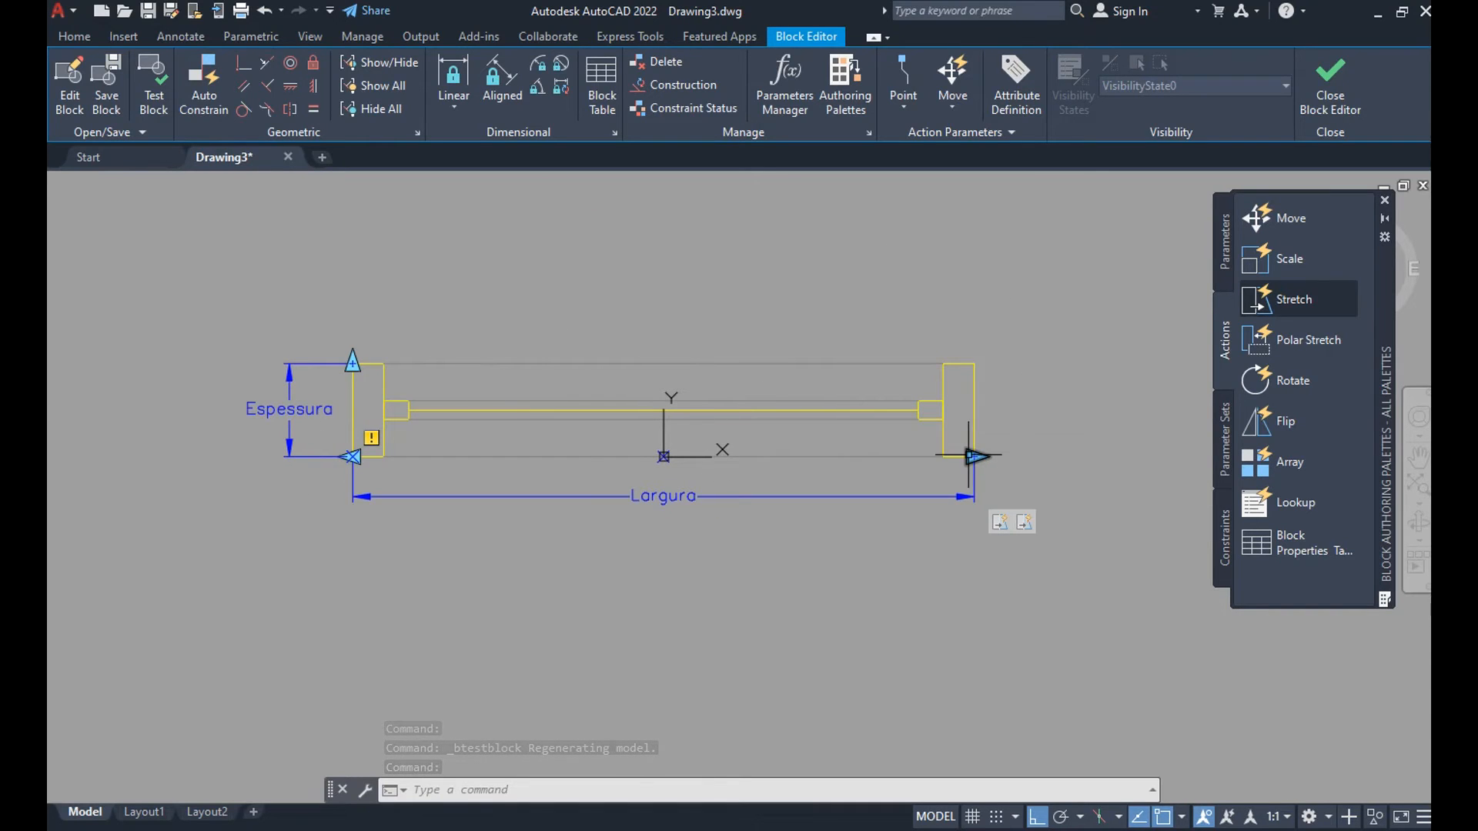
Add a Stretch action to the Espessura parameter's upper endpoint, with the stretch frame and object selection crossing the window's whole upper edge.
left_click(1284, 299)
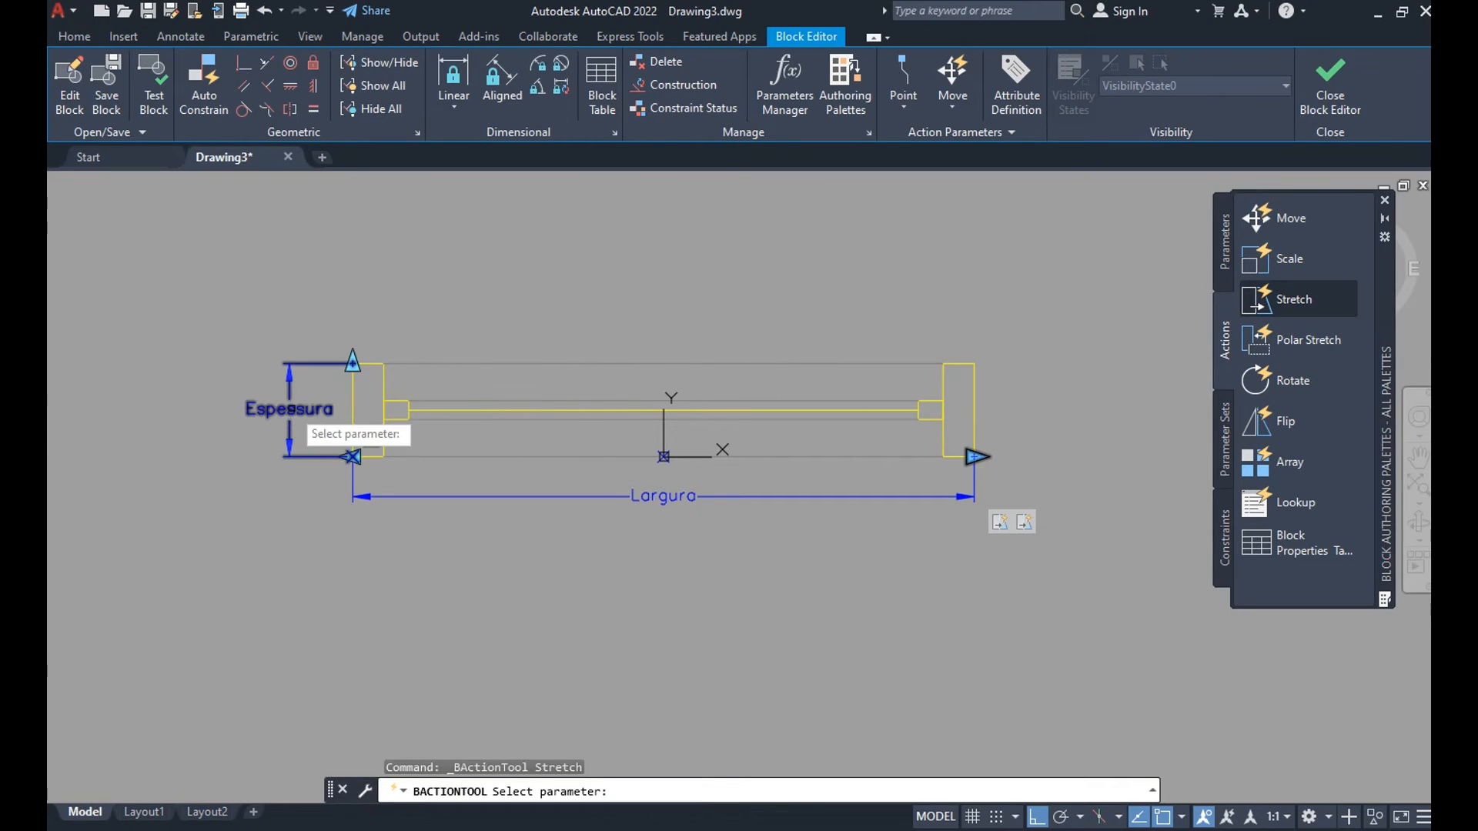
left_click(291, 416)
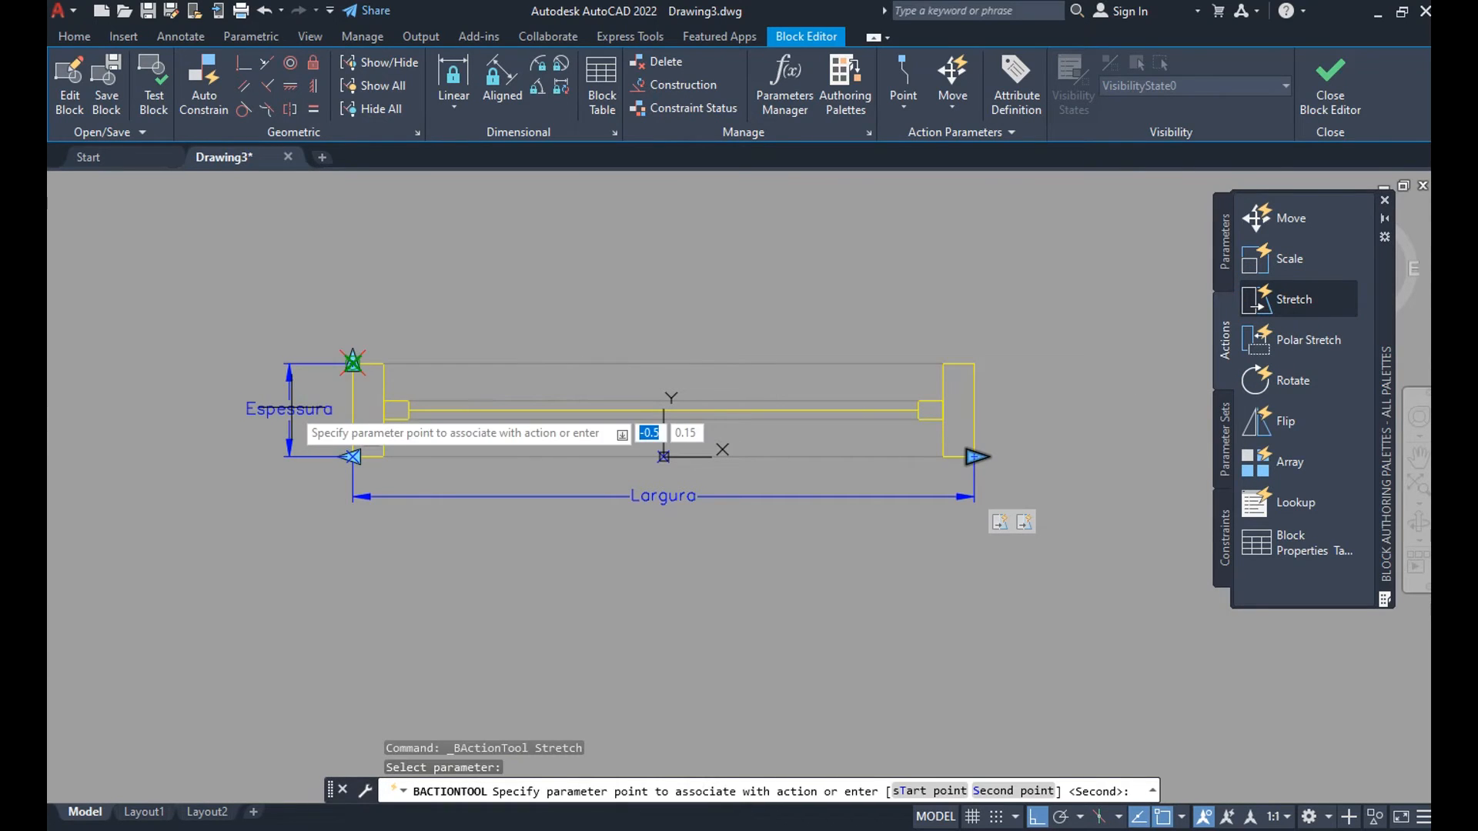
left_click(353, 362)
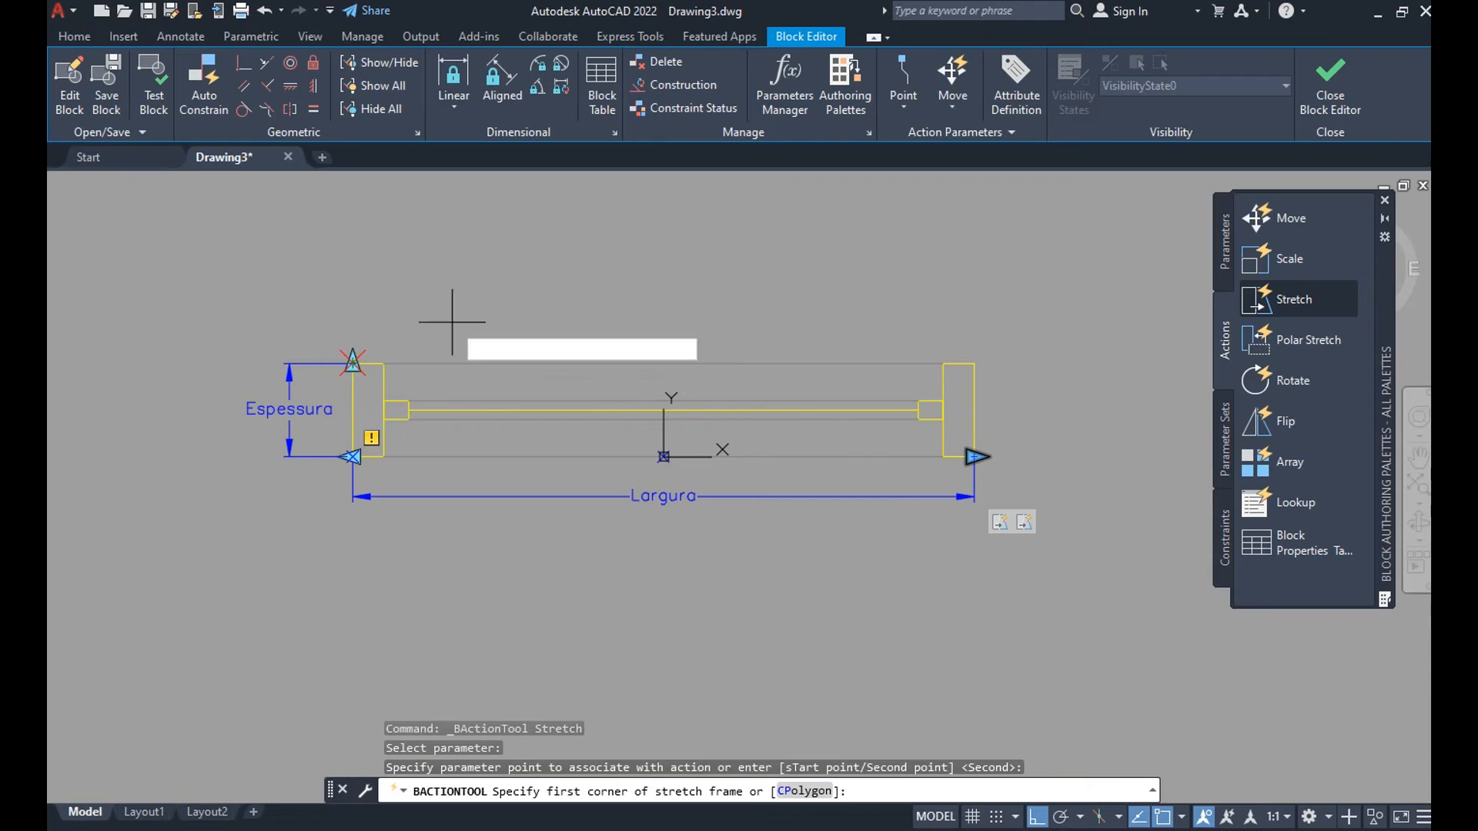
left_click(1072, 246)
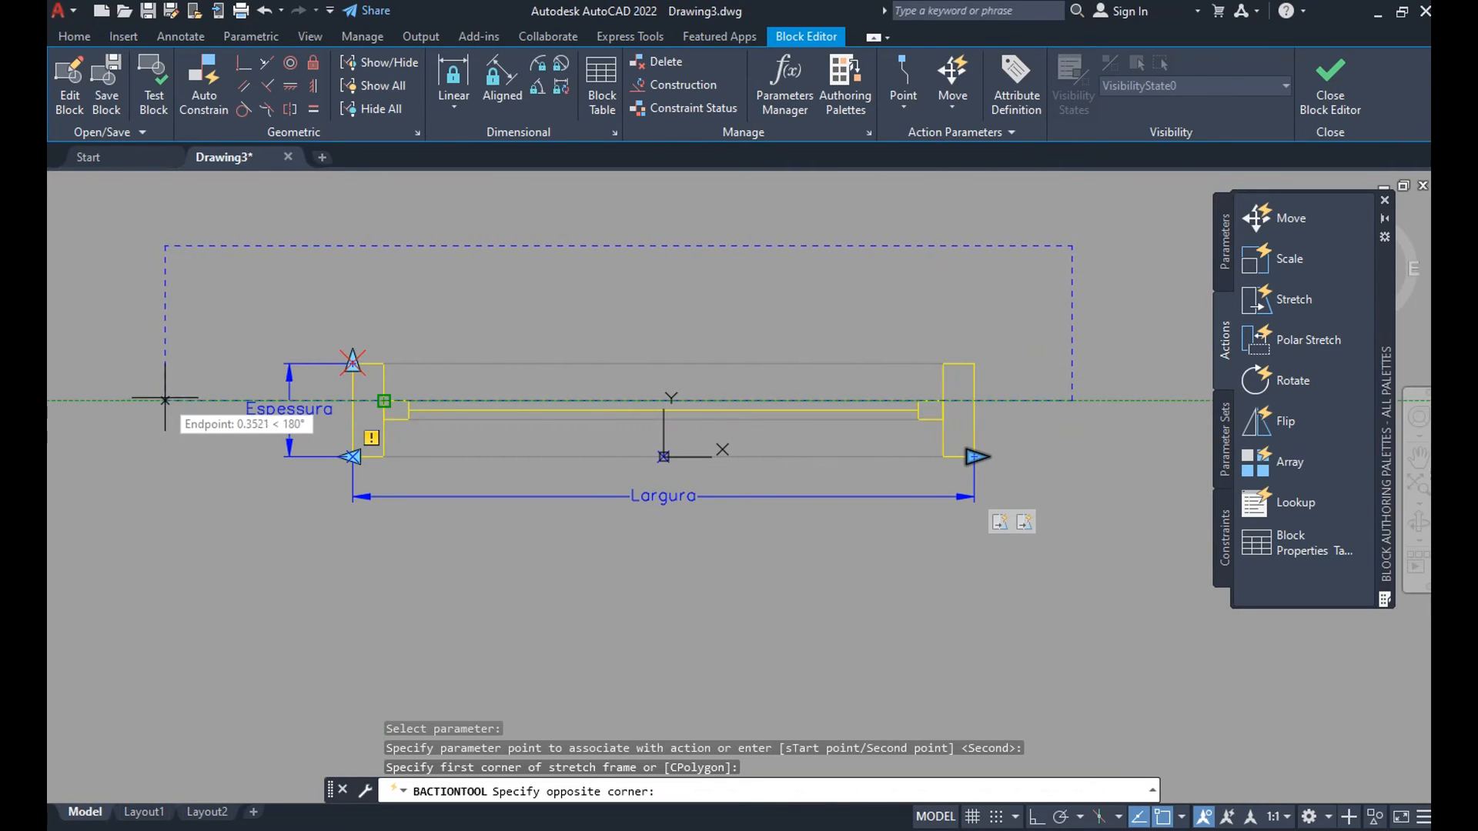
scroll(437, 382, "up", 2)
scroll(436, 383, "down", 2)
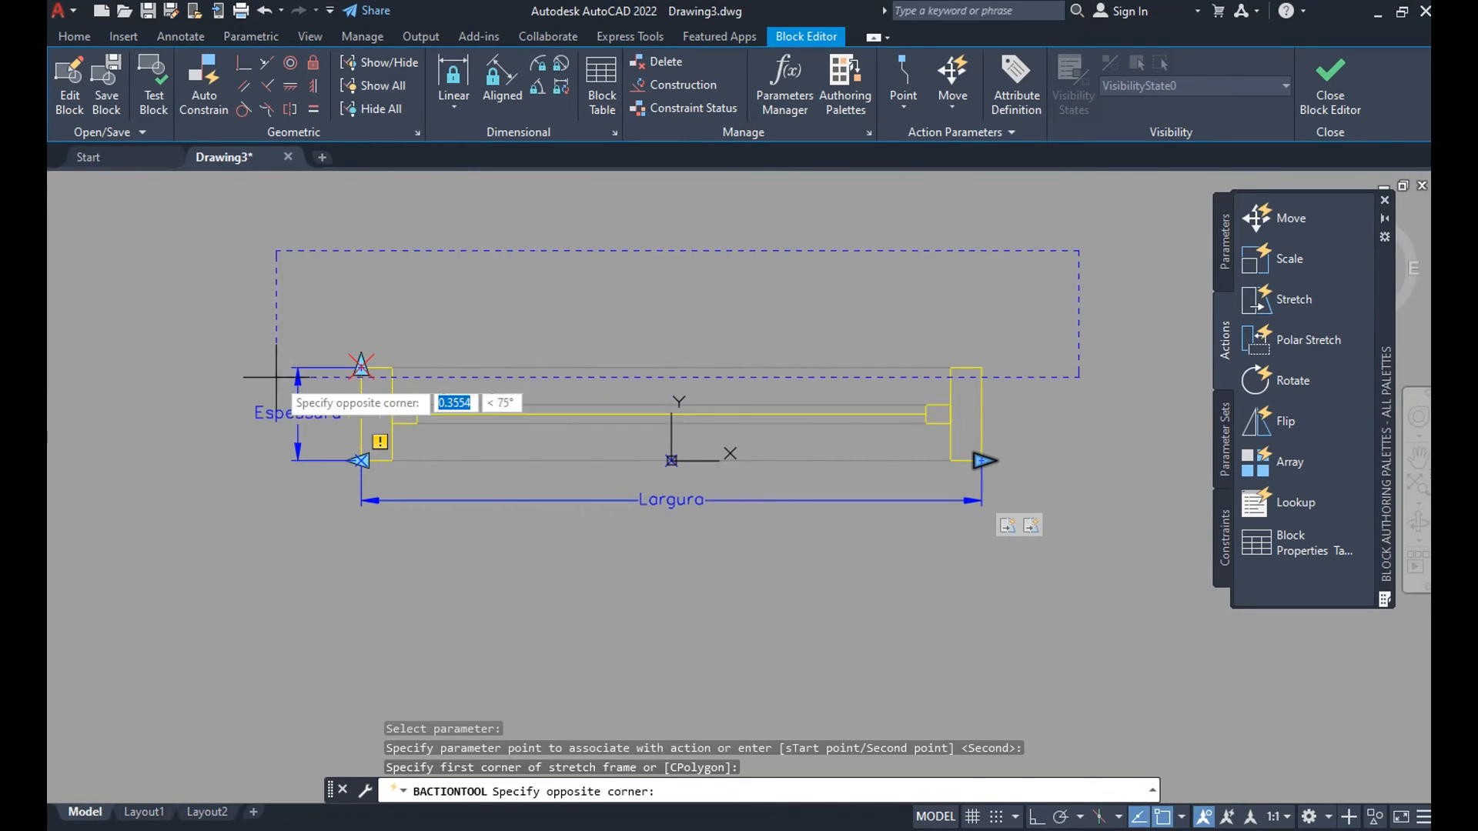
left_click(177, 391)
left_click(1053, 263)
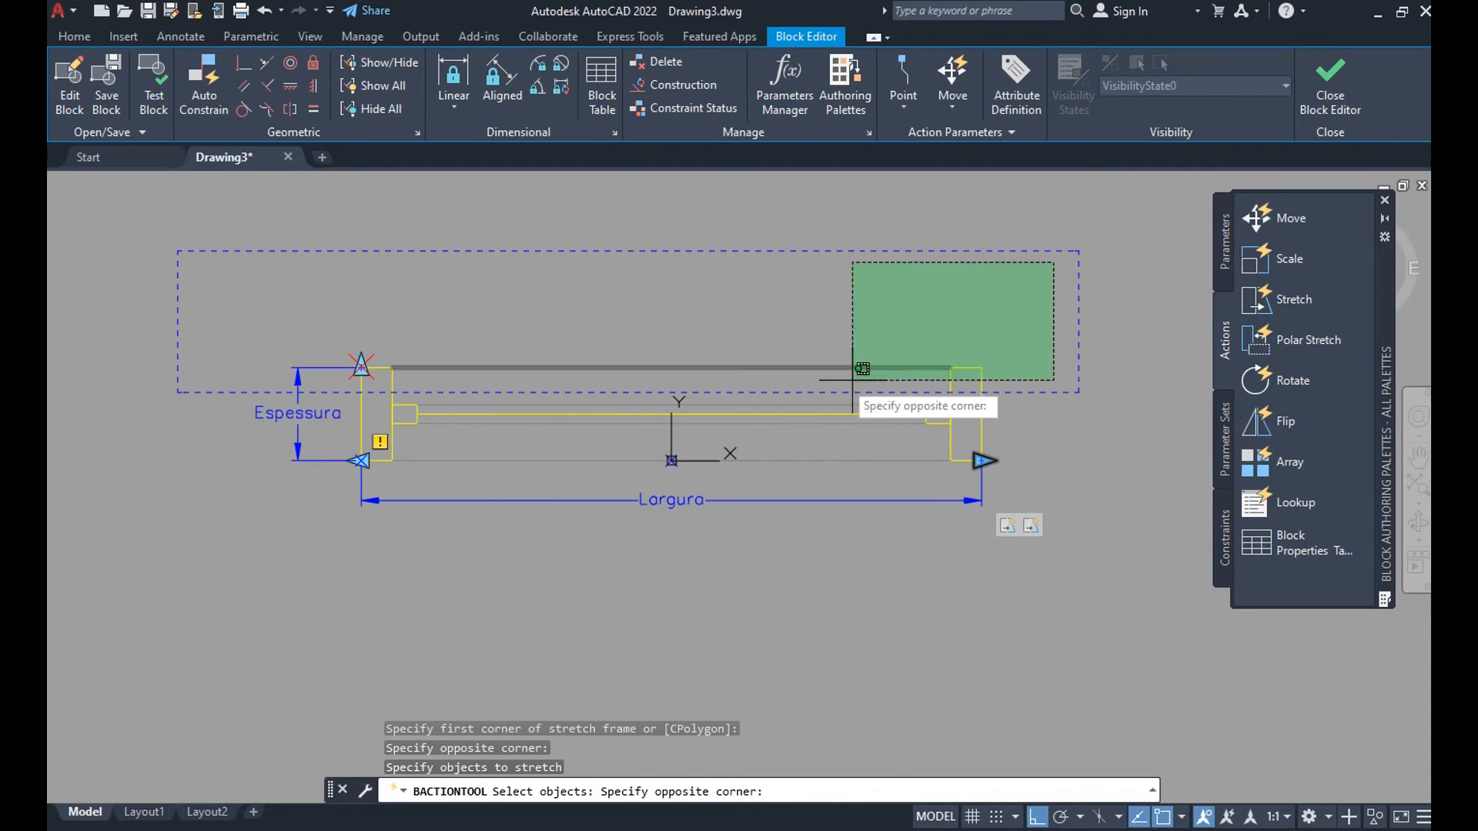
left_click(240, 385)
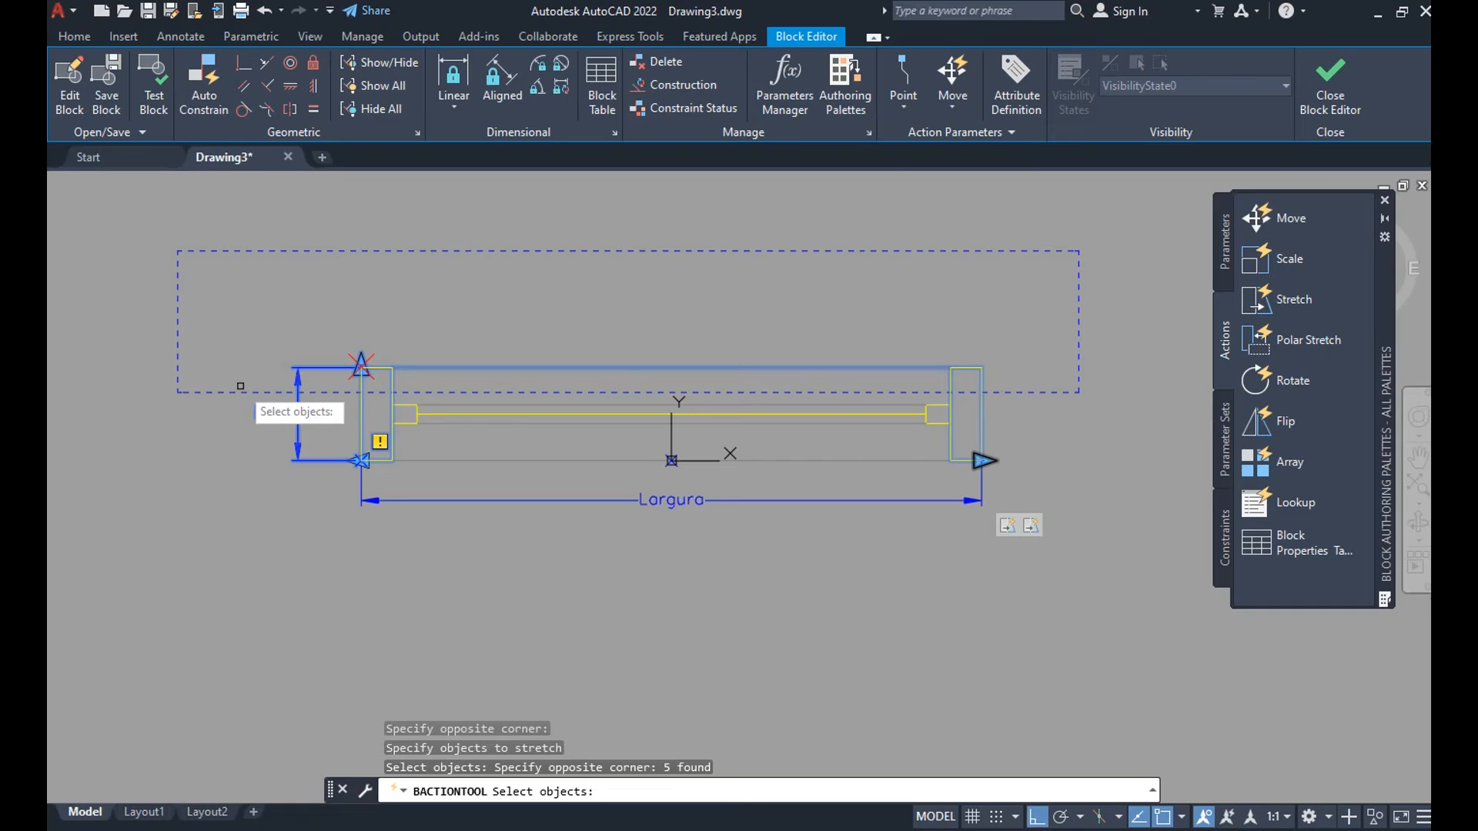
key("Return")
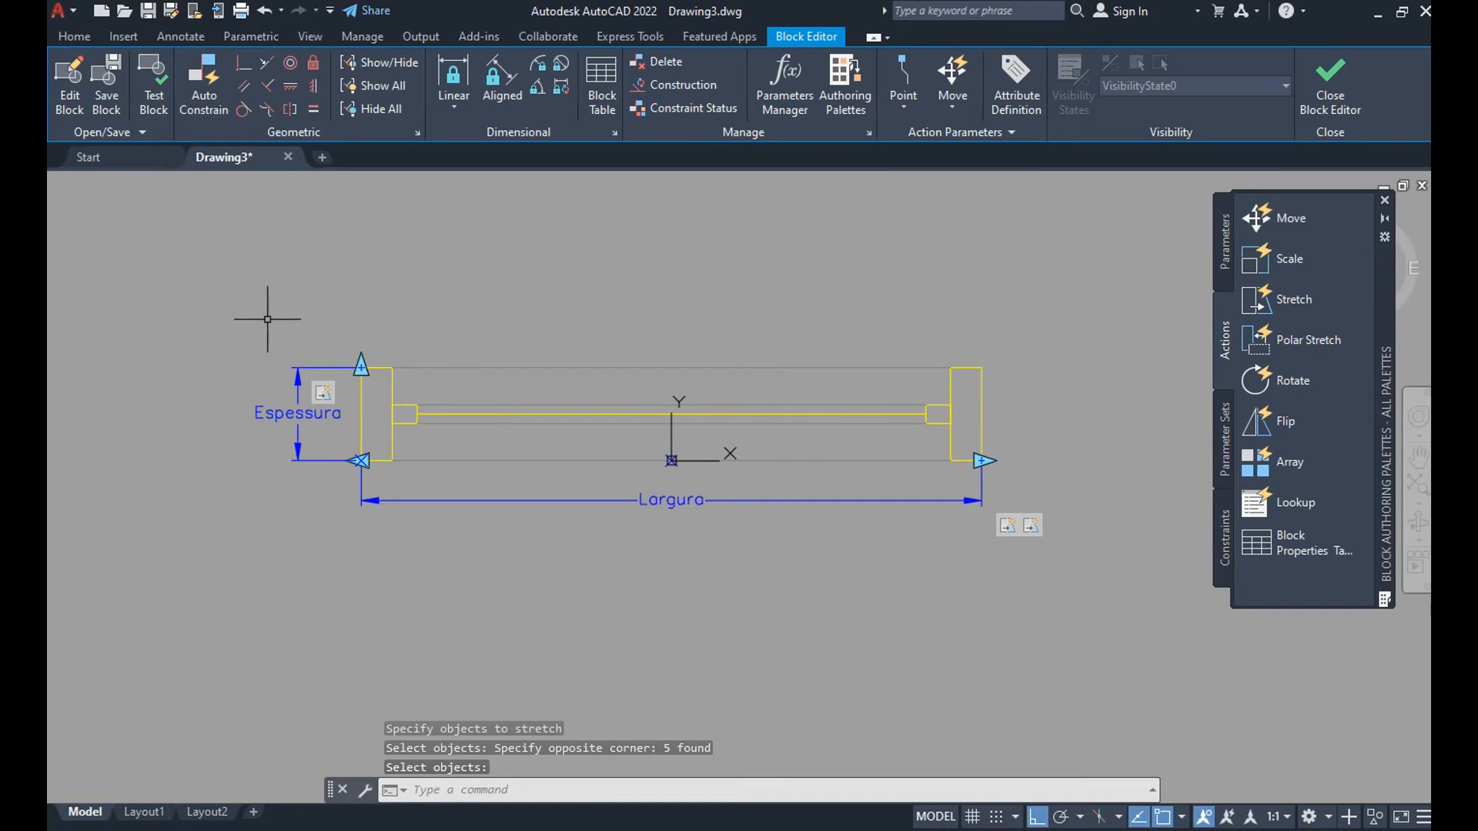
Test the block by stretching its width with the right end grip and its thickness with the upper grip, and close the test window.
left_click(152, 77)
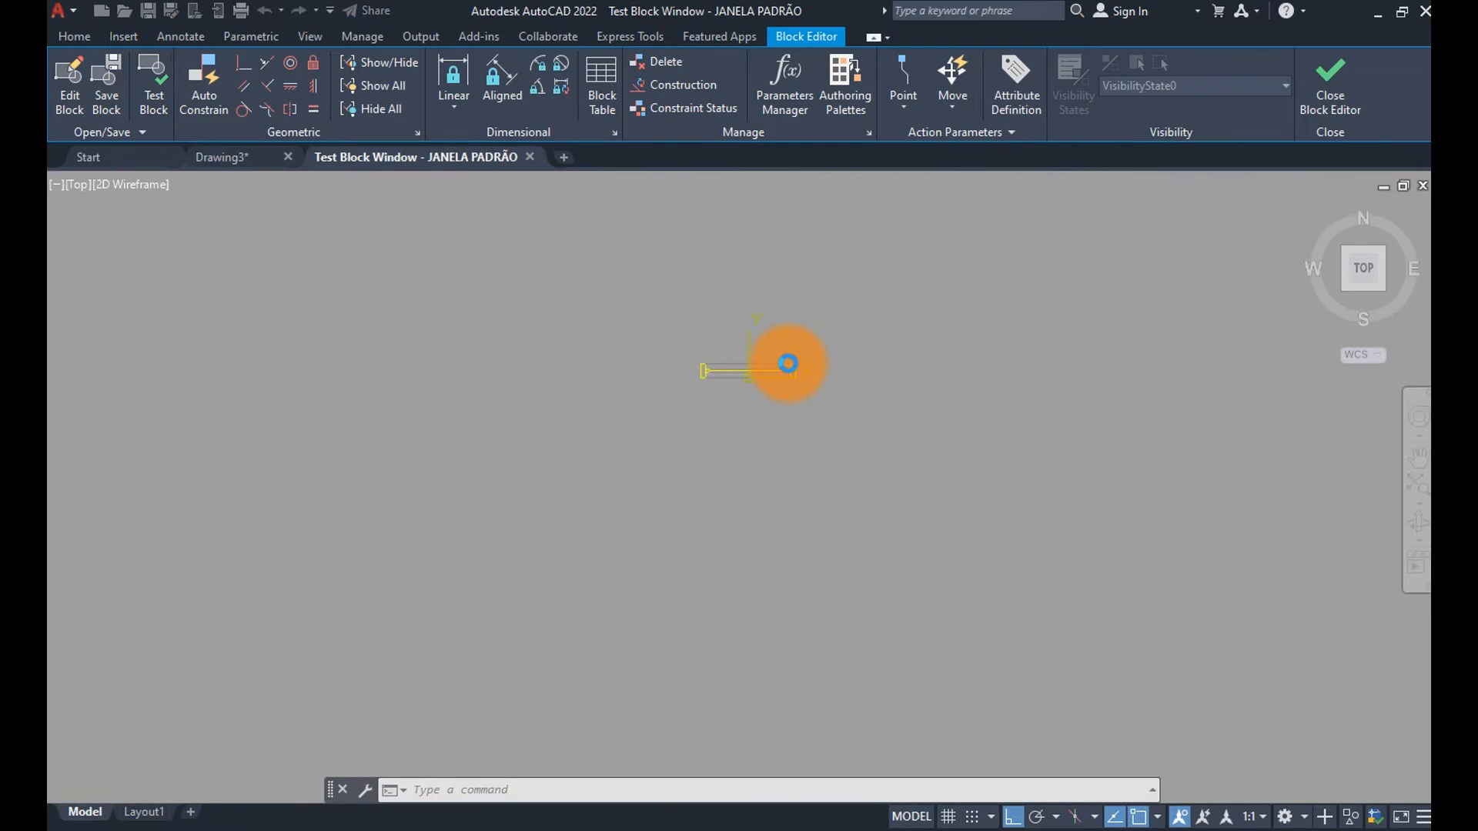
scroll(809, 346, "up", 5)
scroll(831, 455, "up", 2)
left_click(1031, 332)
left_click(783, 419)
left_click(875, 452)
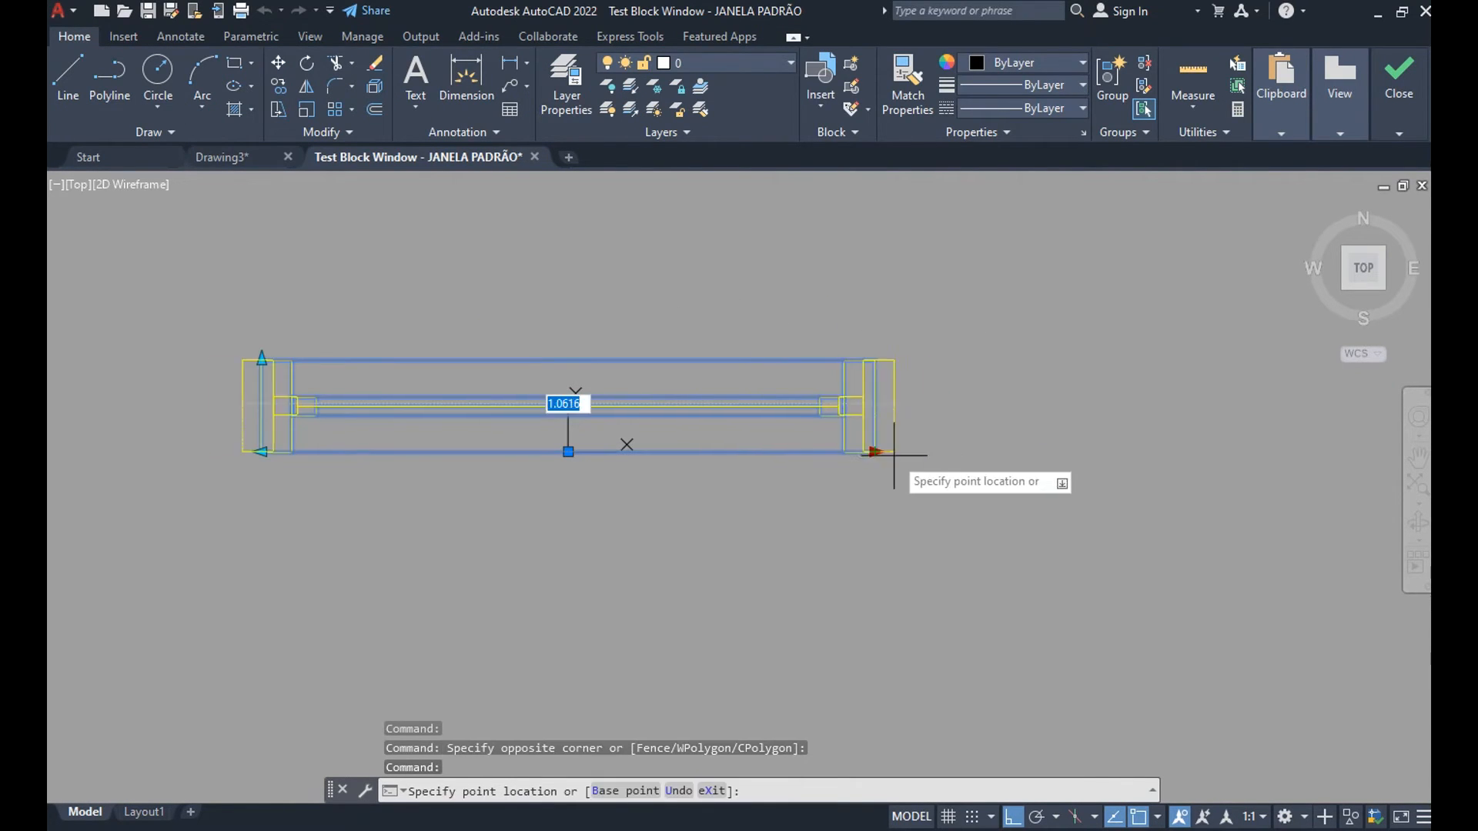
left_click(1098, 458)
middle_click_drag(124, 378, 387, 414)
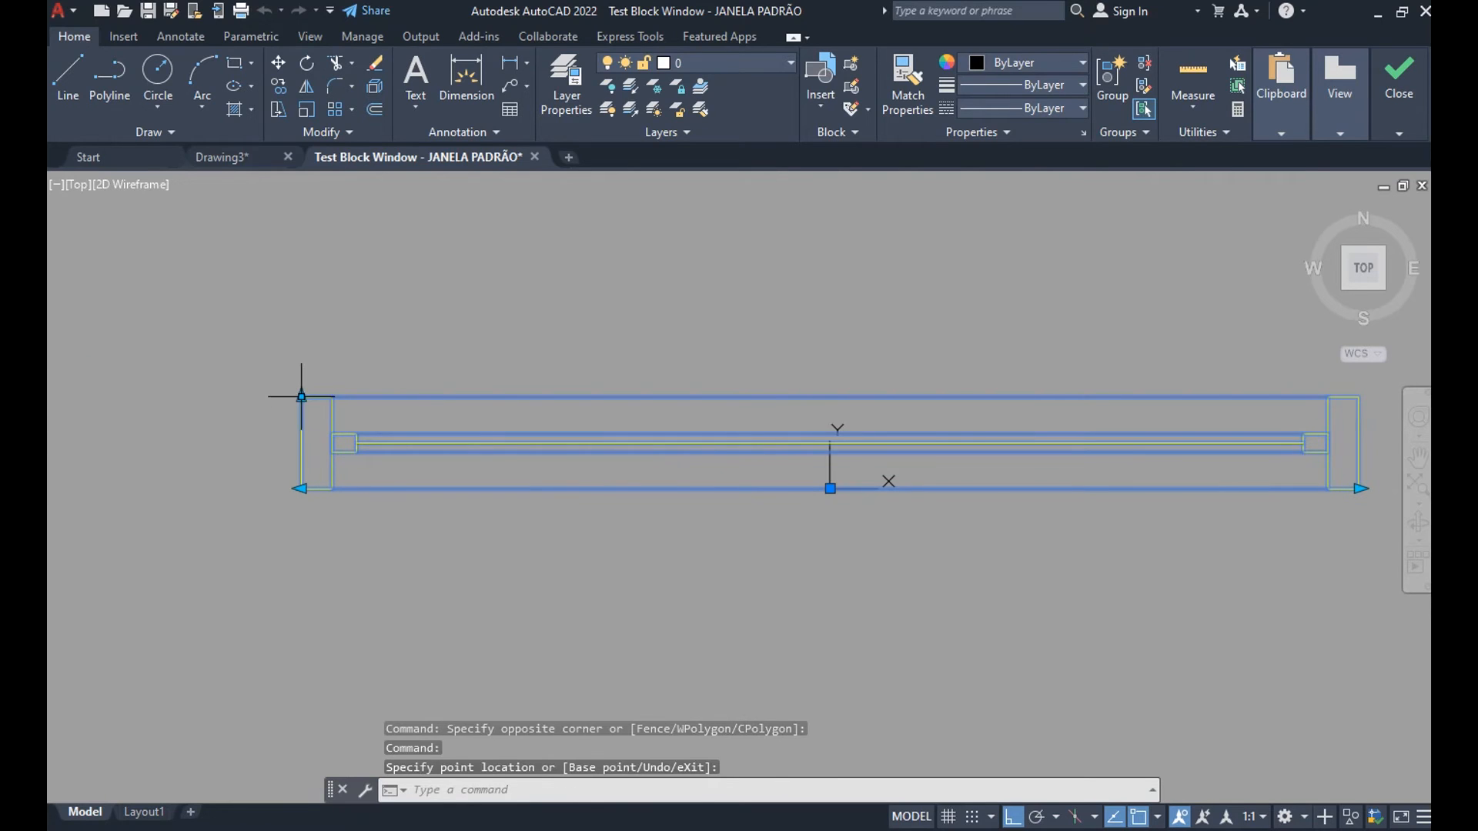
left_click(297, 320)
scroll(708, 516, "down", 4)
key("Escape")
scroll(598, 502, "up", 2)
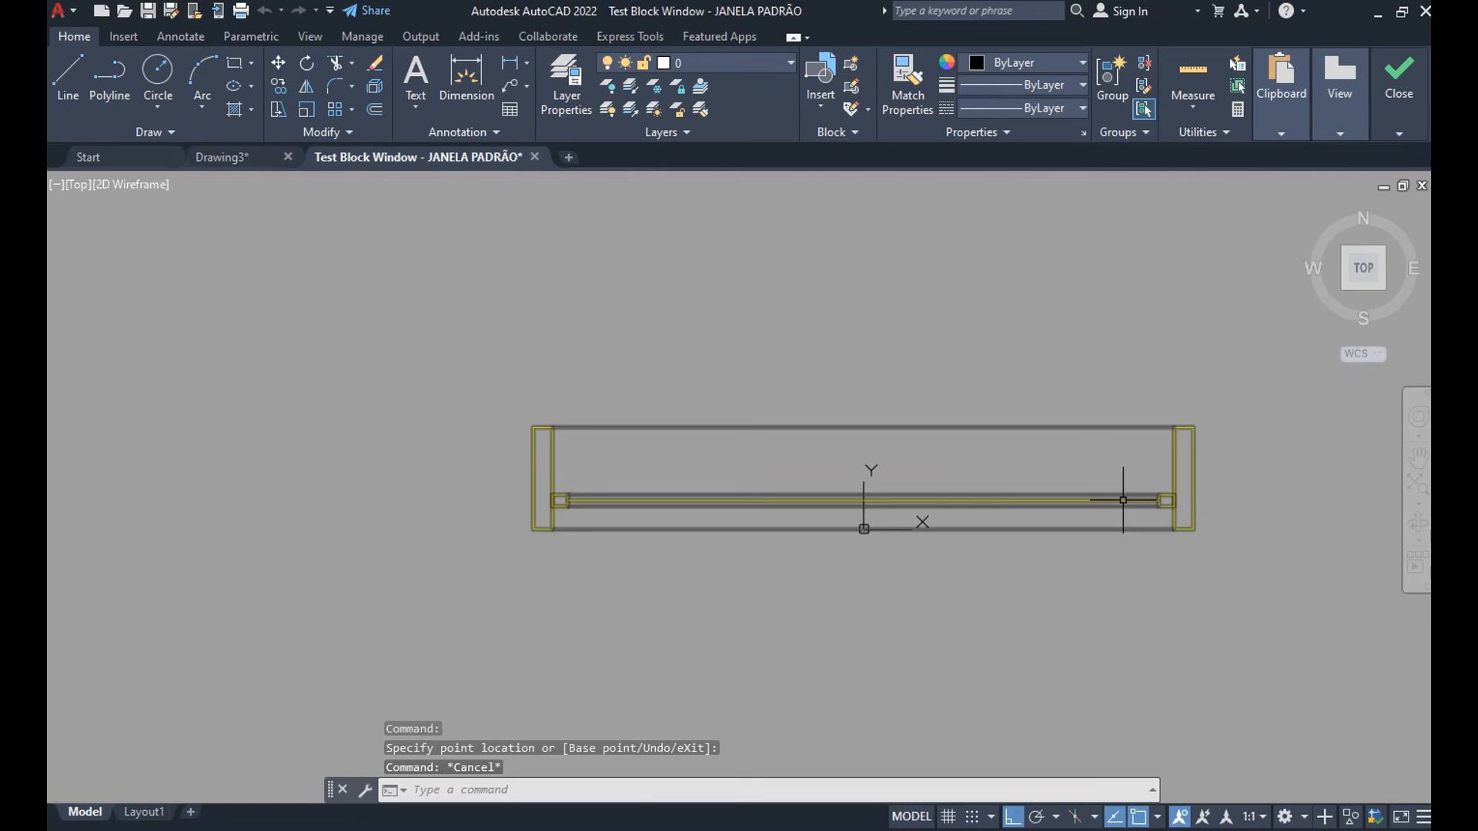
left_click(534, 157)
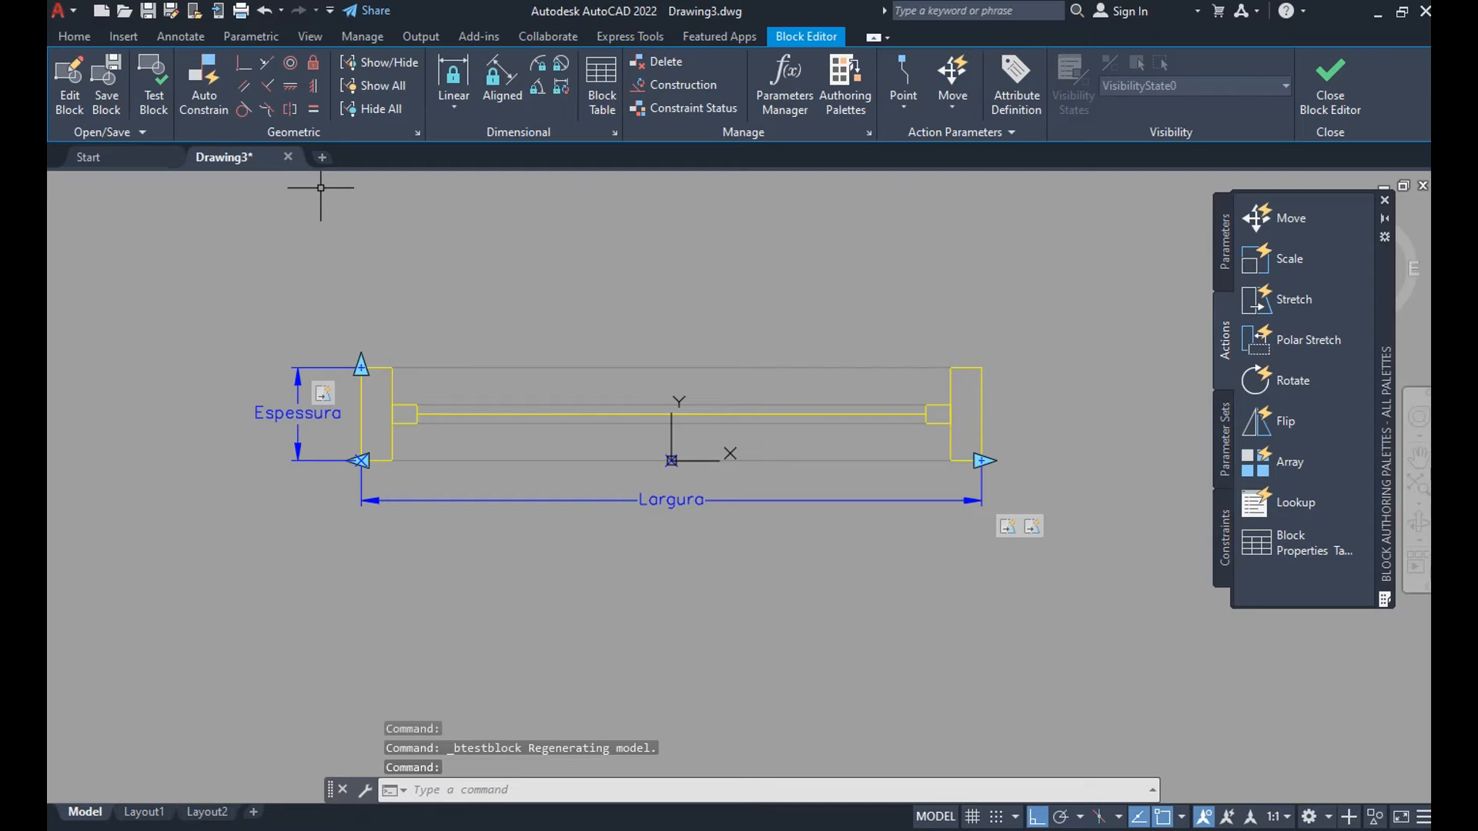
Start a second Stretch action on the Espessura parameter's upper endpoint, with the stretch frame enclosing the inner sash pieces and glass lines.
left_click(1280, 300)
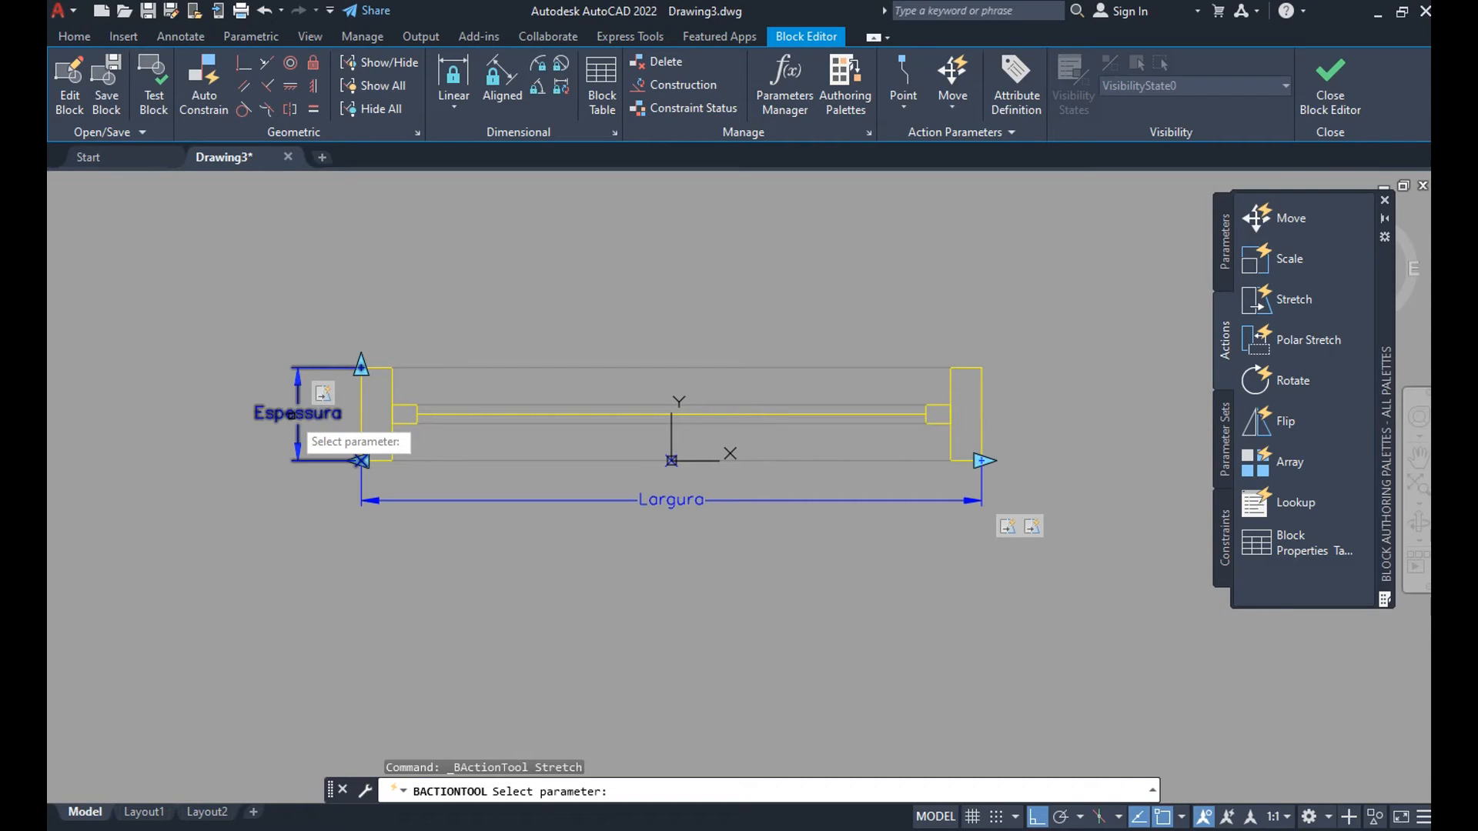
left_click(294, 416)
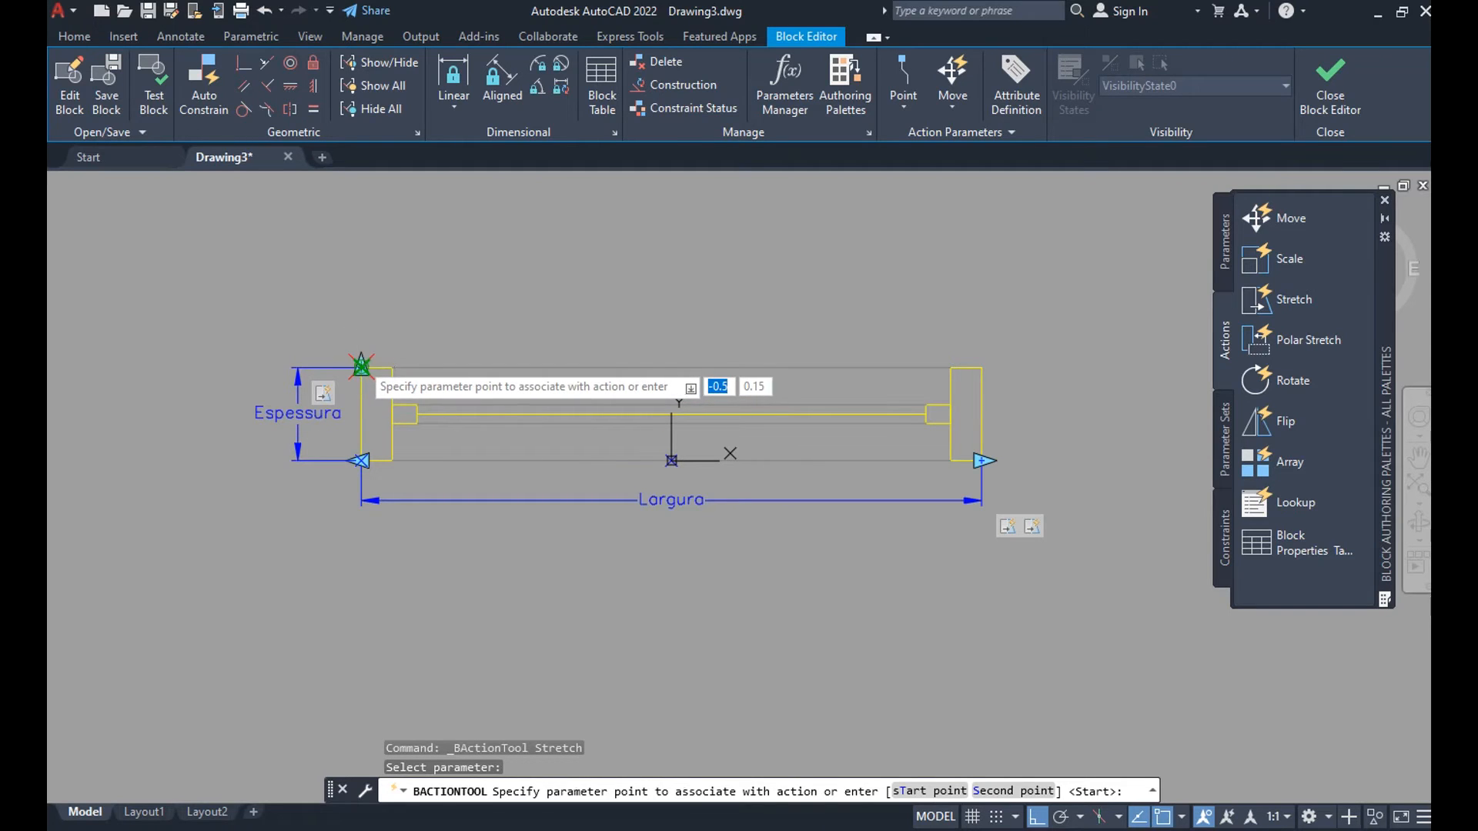
left_click(361, 365)
middle_click_drag(407, 299, 353, 307)
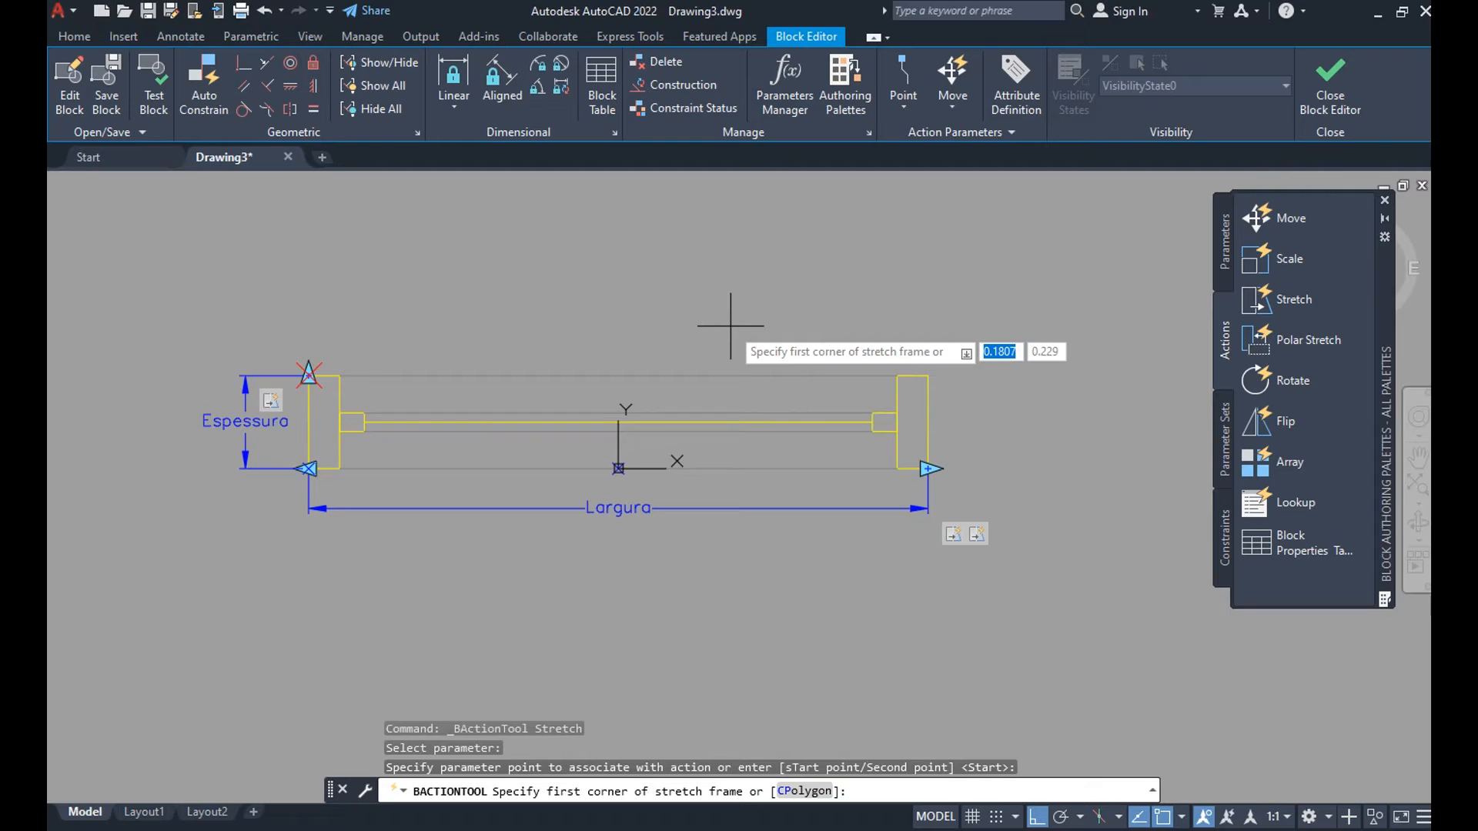
scroll(917, 389, "up", 4)
left_click(902, 386)
scroll(1000, 471, "down", 4)
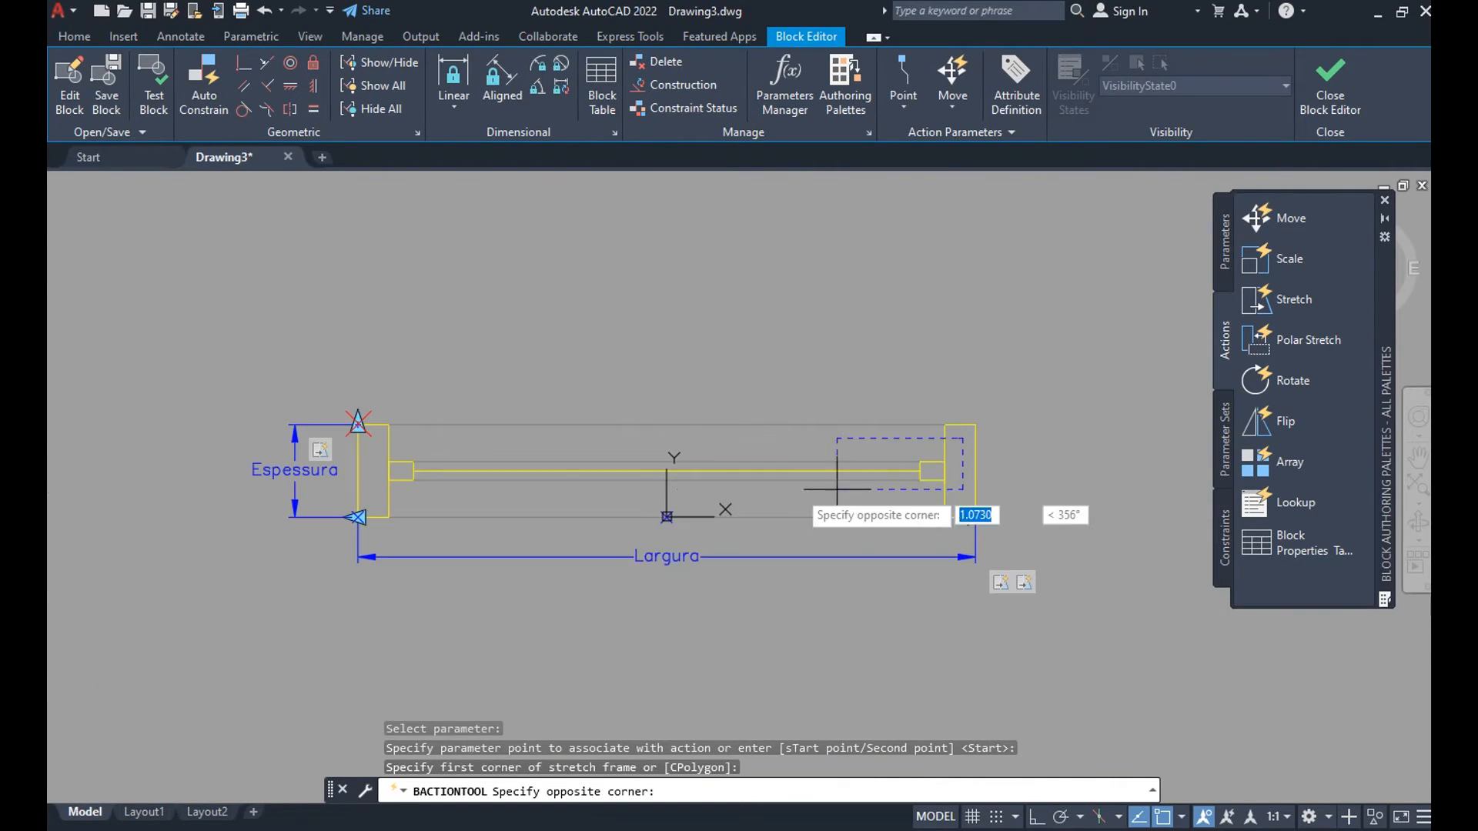
scroll(369, 493, "up", 4)
scroll(197, 517, "down", 4)
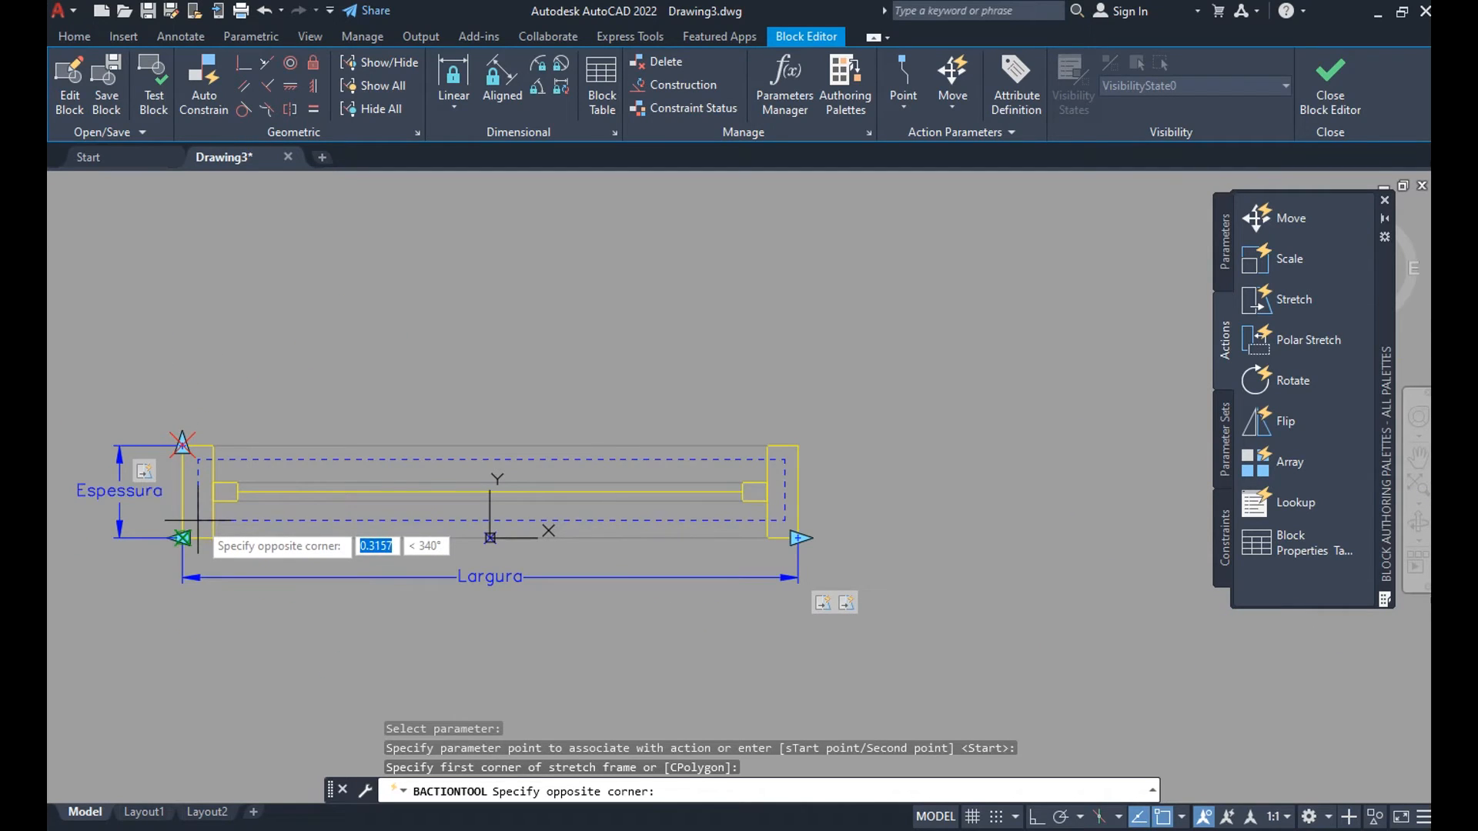
scroll(195, 520, "up", 4)
left_click(195, 521)
Select the two small sash pieces and the glass lines between them as the objects to stretch, and complete the action.
scroll(197, 508, "down", 4)
scroll(201, 502, "up", 2)
middle_click_drag(201, 502, 117, 488)
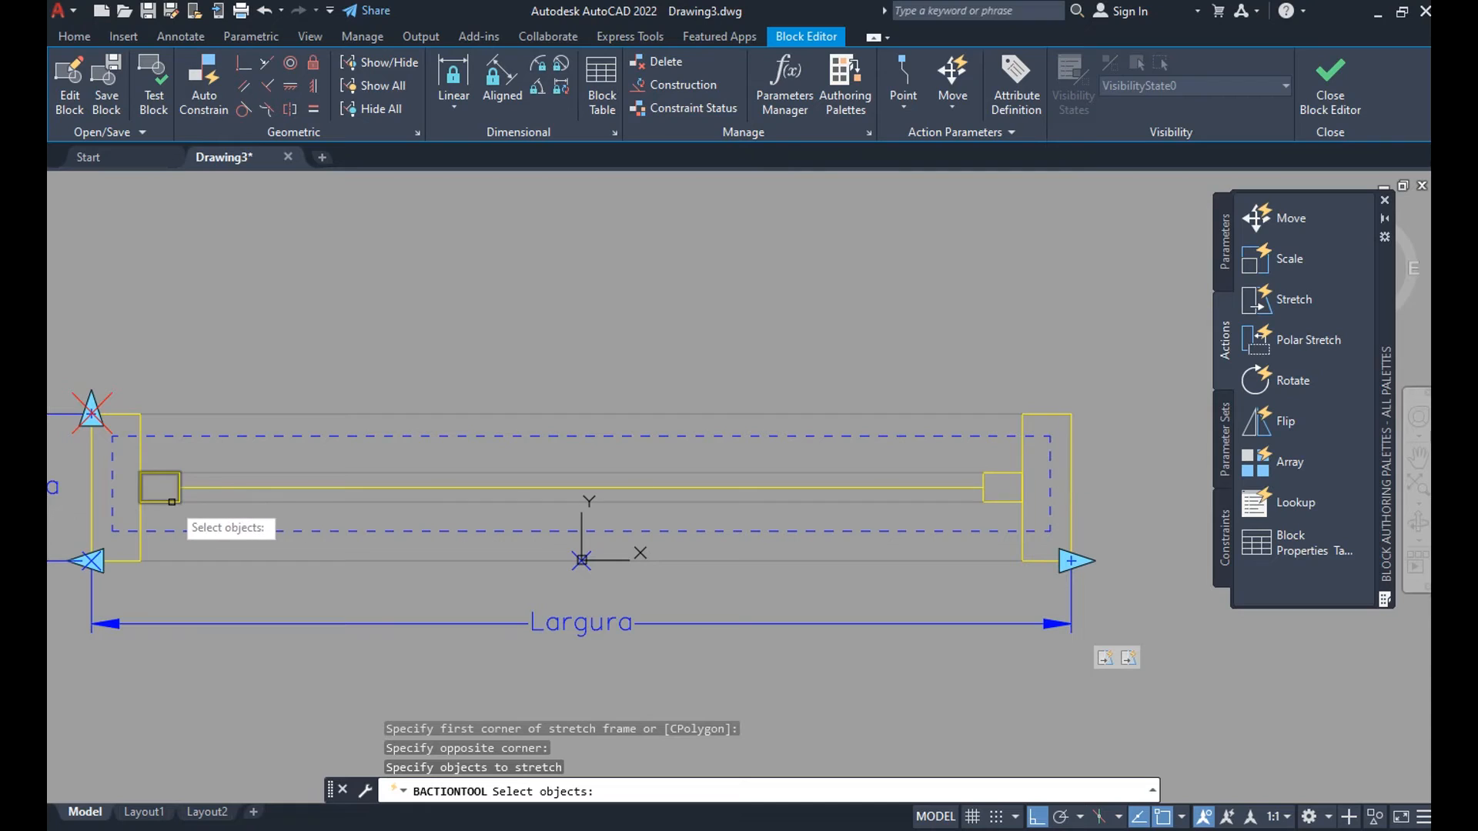
left_click(127, 455)
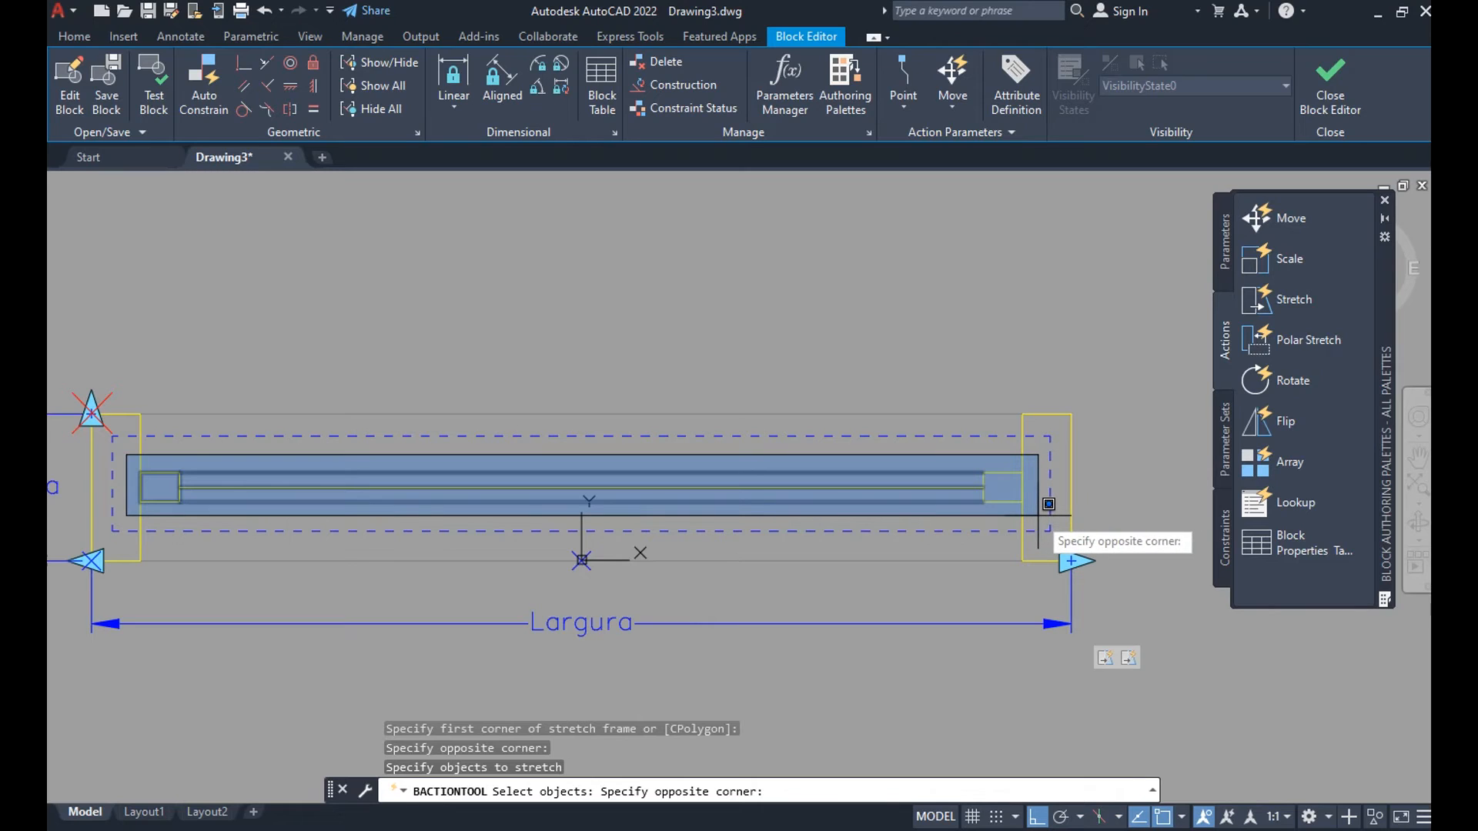
left_click(1038, 515)
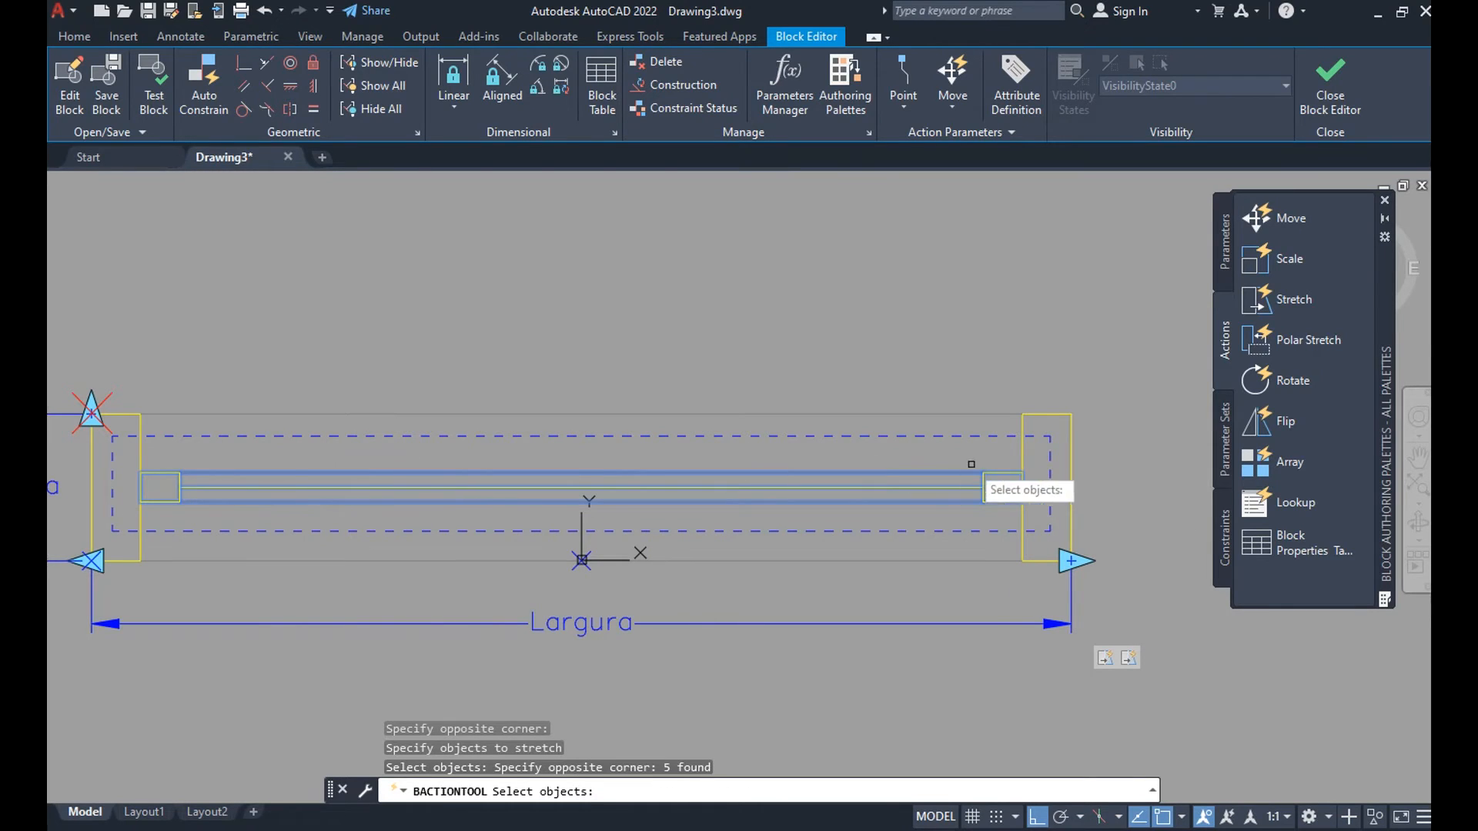
key("Return")
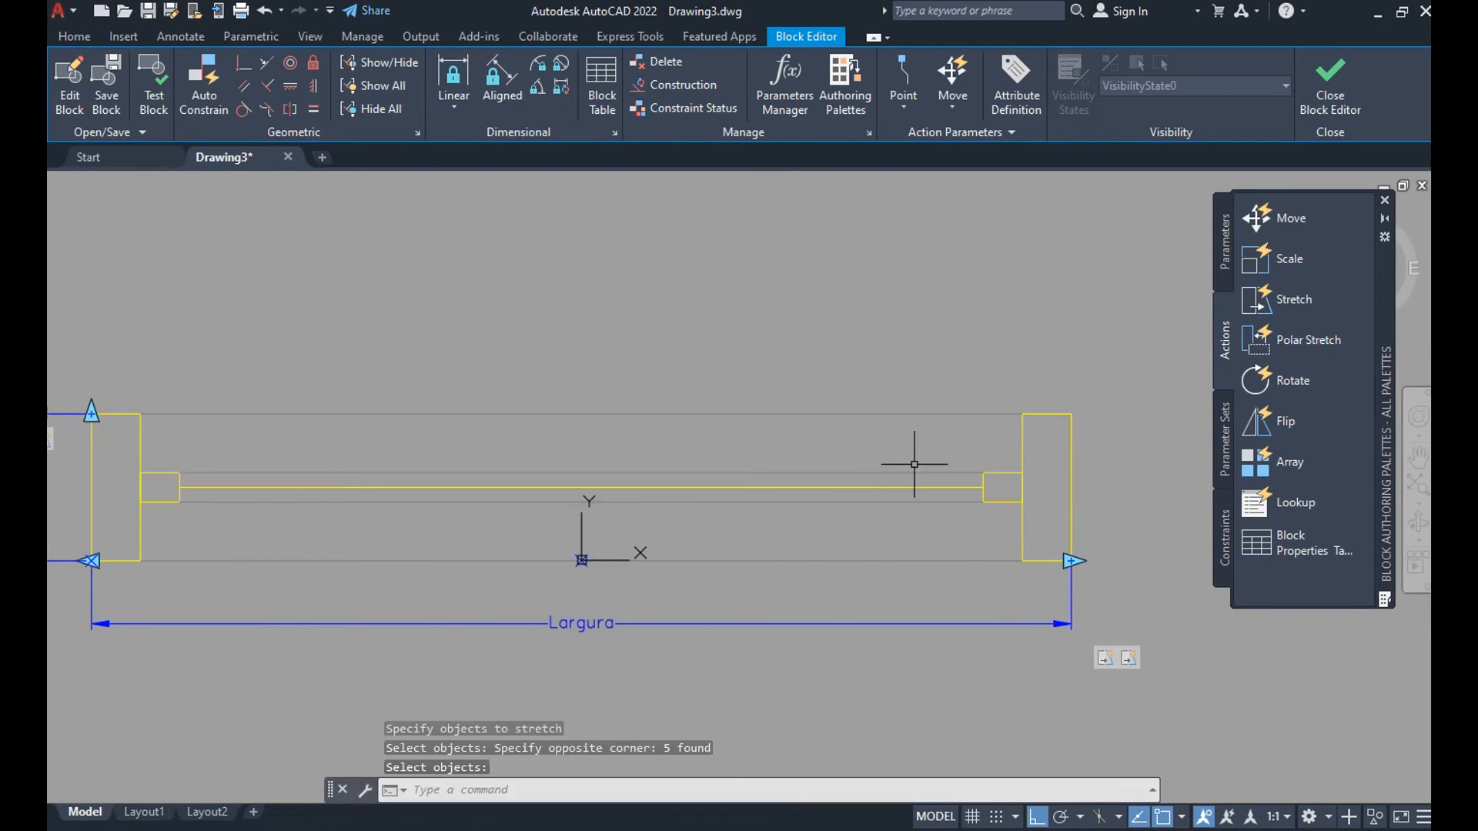
Select the new inner Stretch action to examine its stretch frame, and clear the selection.
scroll(596, 507, "down", 2)
left_click(368, 450)
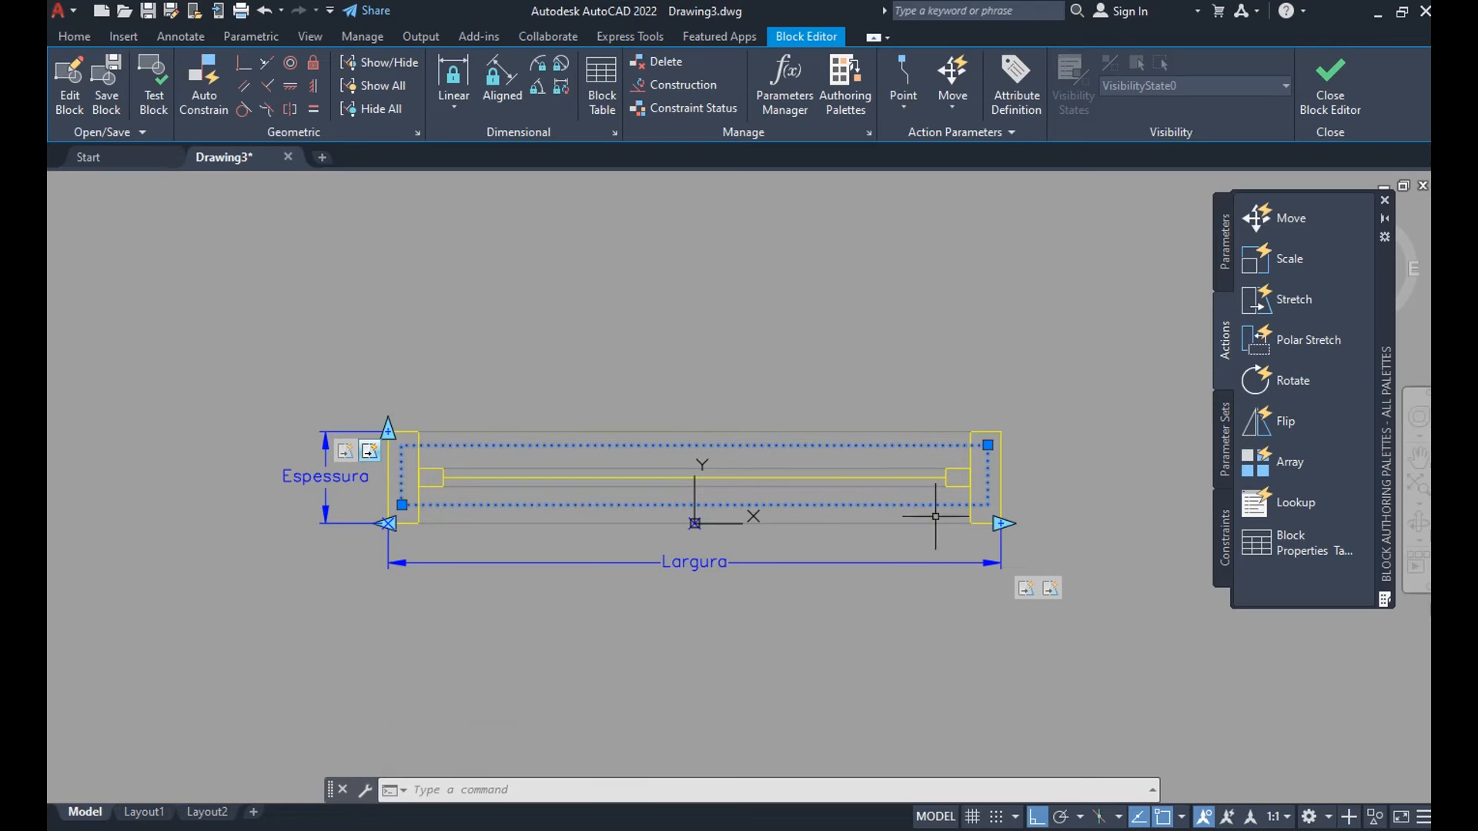
key("Escape")
mouse_move(364, 479)
middle_mouse_down()
mouse_move(409, 504)
mouse_move(544, 509)
middle_mouse_up()
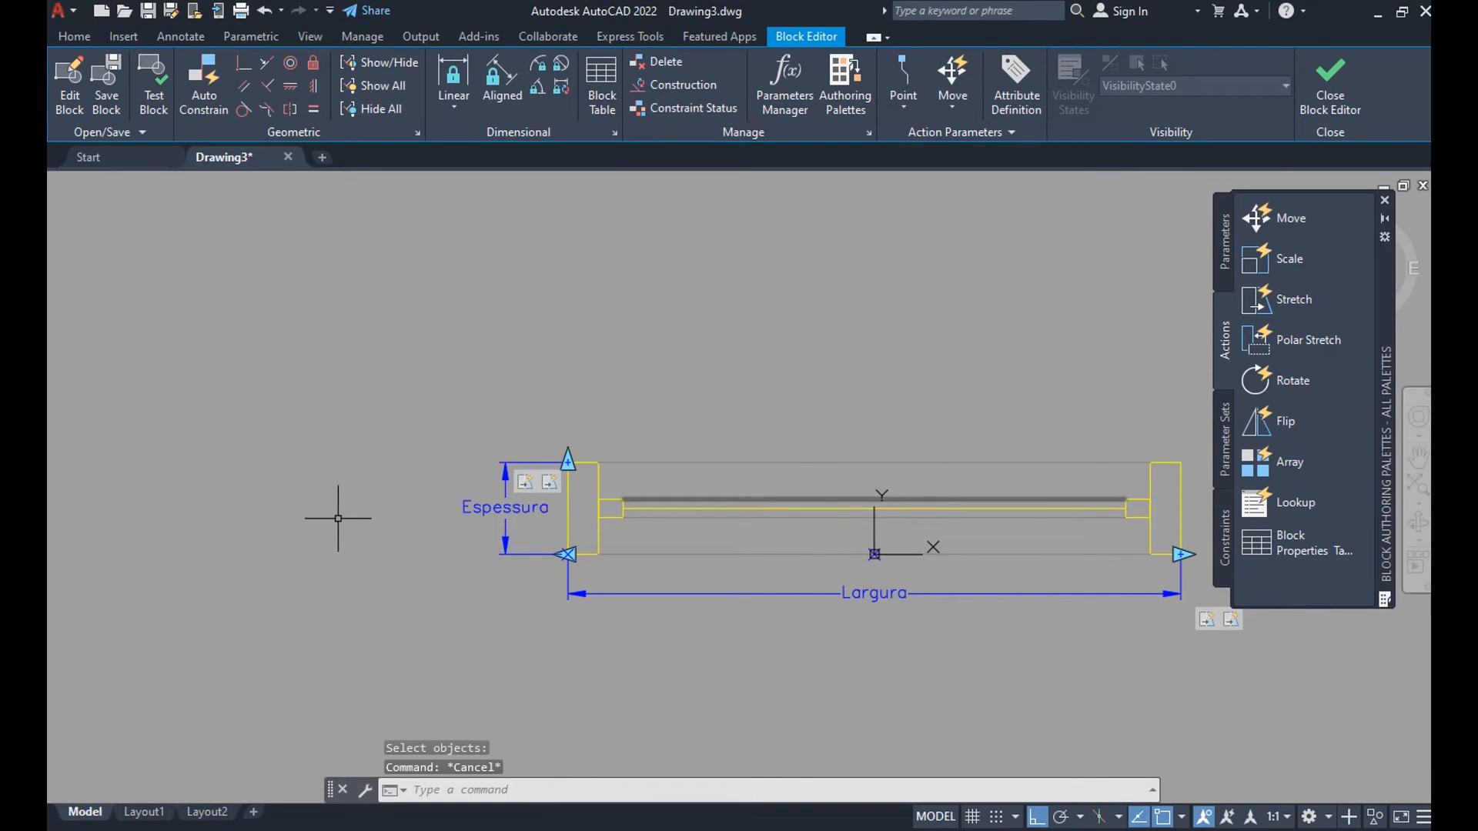
Set the distance multiplier of the inner Stretch action, Stretch3, to 0.5 in its object properties.
key("ctrl+1")
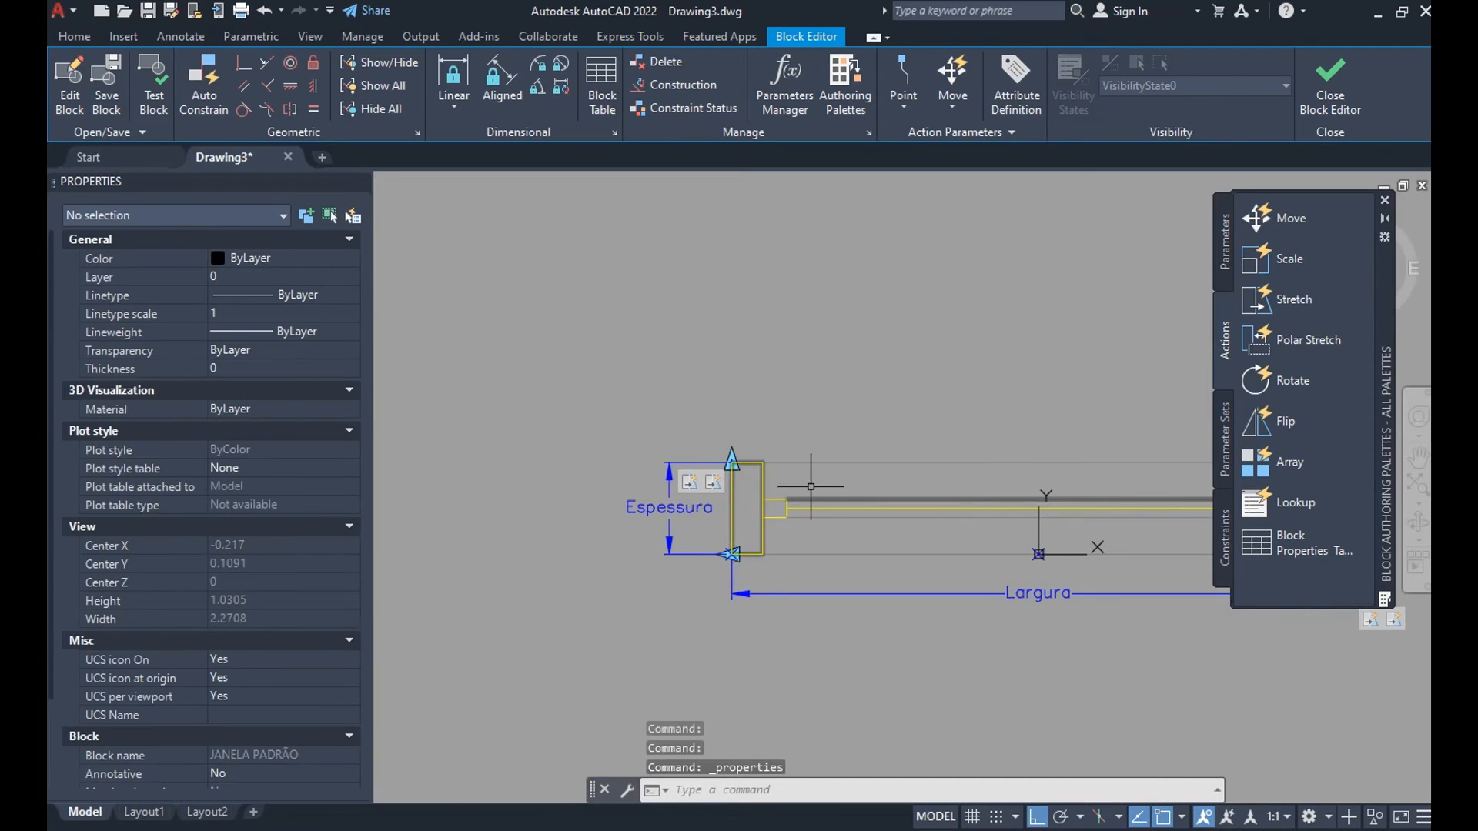
scroll(573, 544, "up", 4)
middle_click_drag(574, 544, 646, 517)
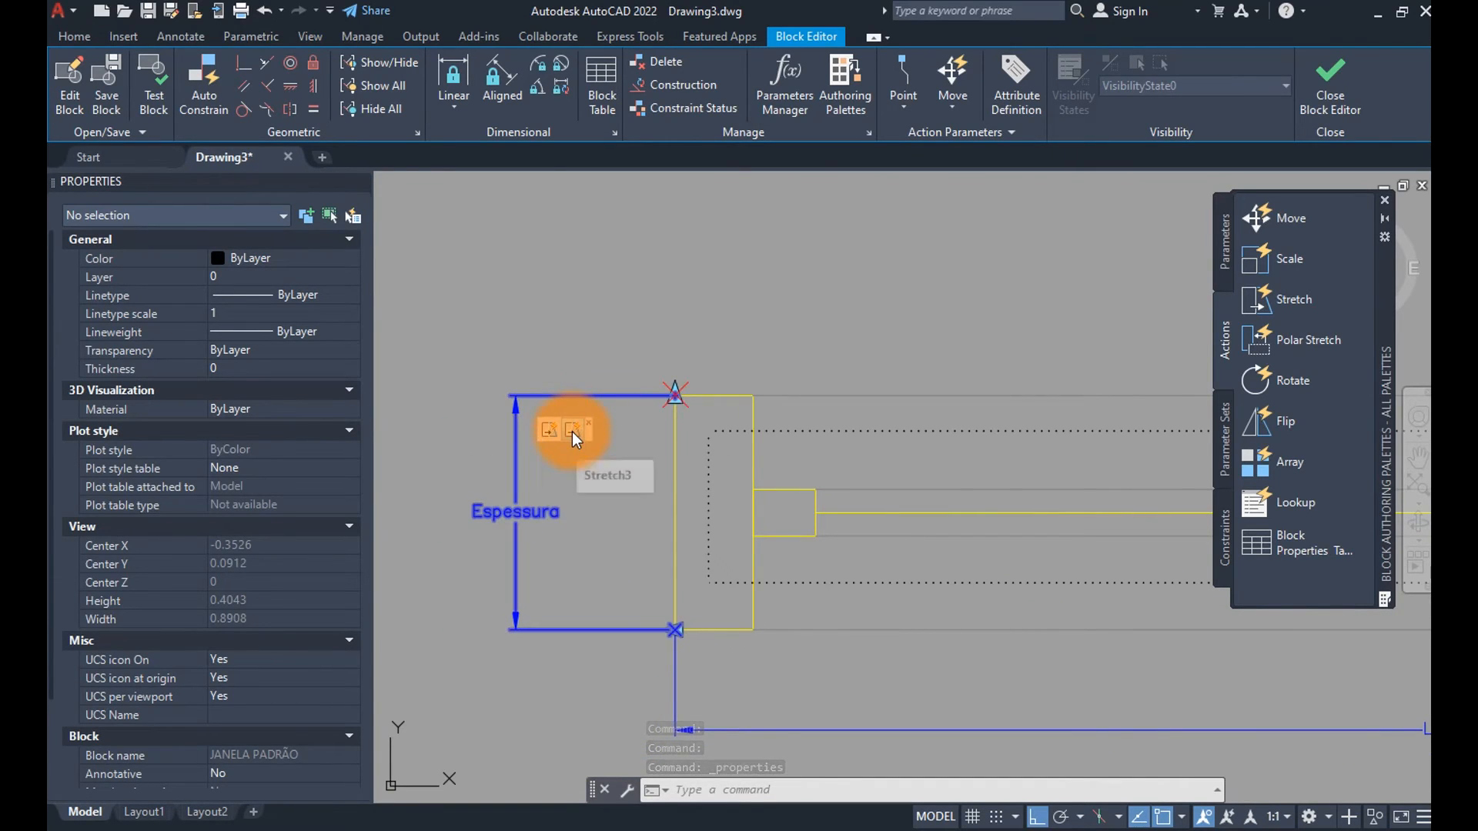
scroll(656, 460, "down", 2)
middle_click_drag(641, 446, 591, 454)
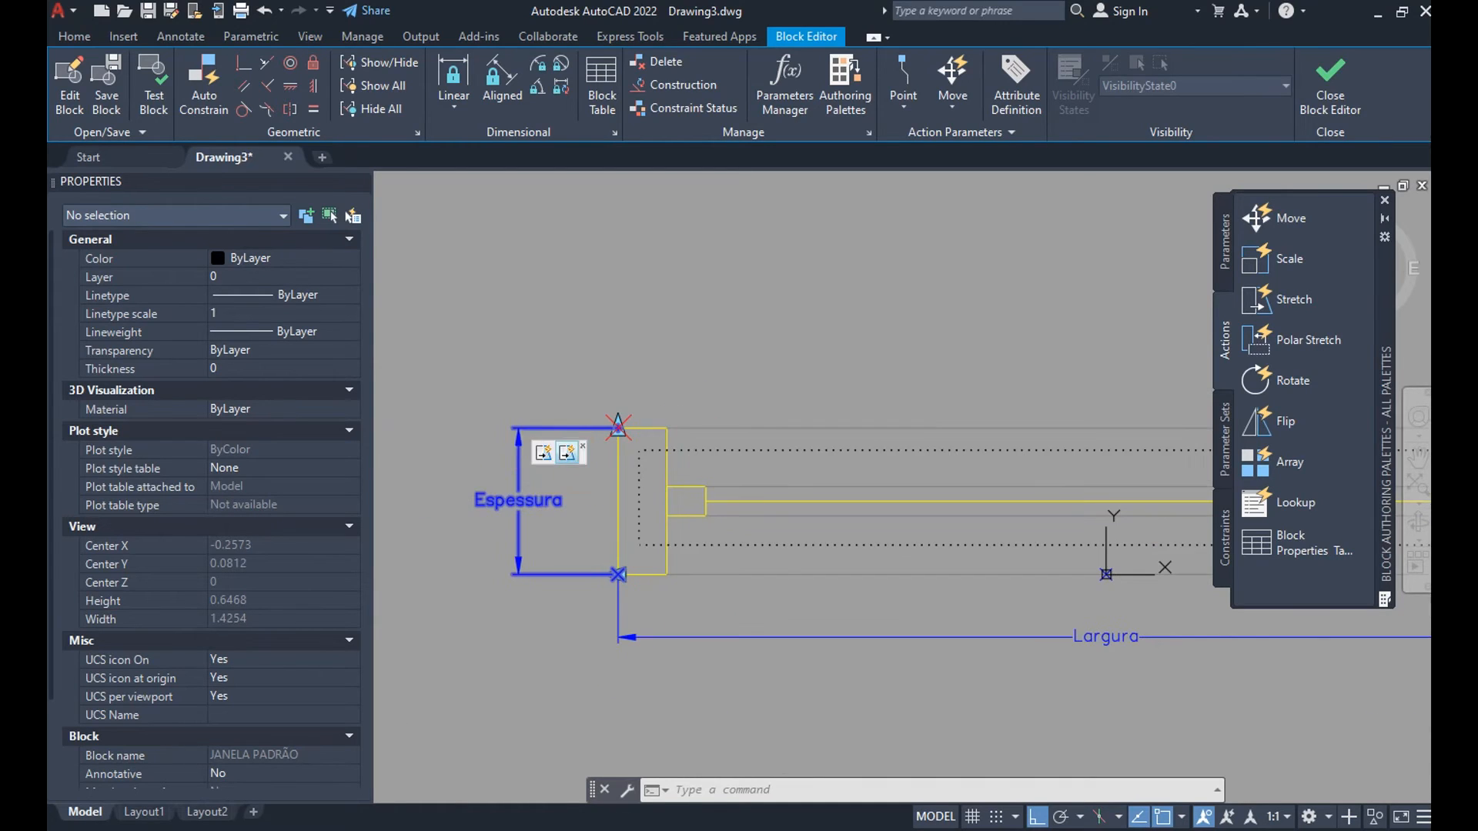
left_click(566, 450)
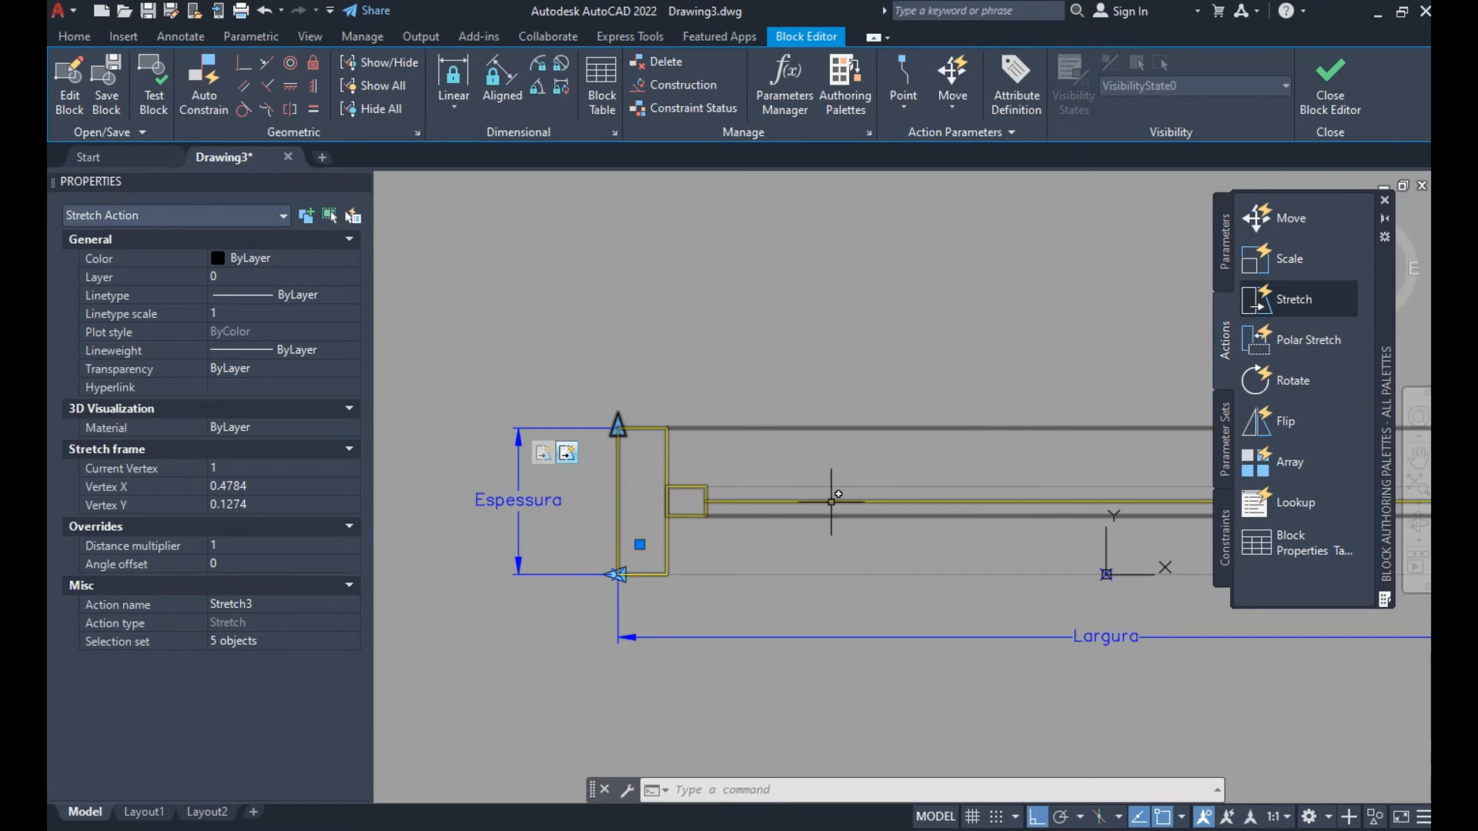
scroll(585, 504, "down", 3)
scroll(566, 518, "up", 3)
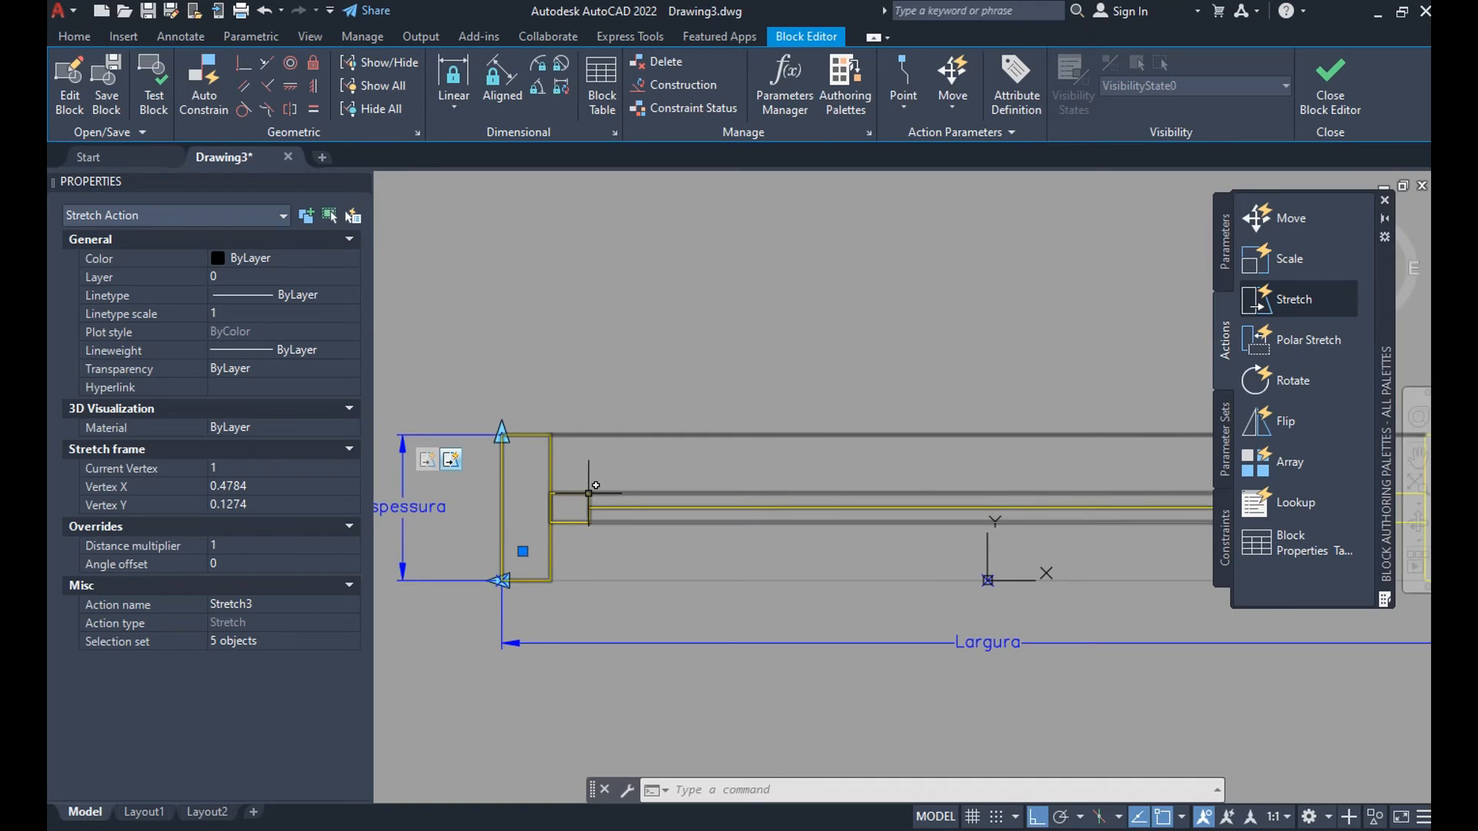
left_click(246, 543)
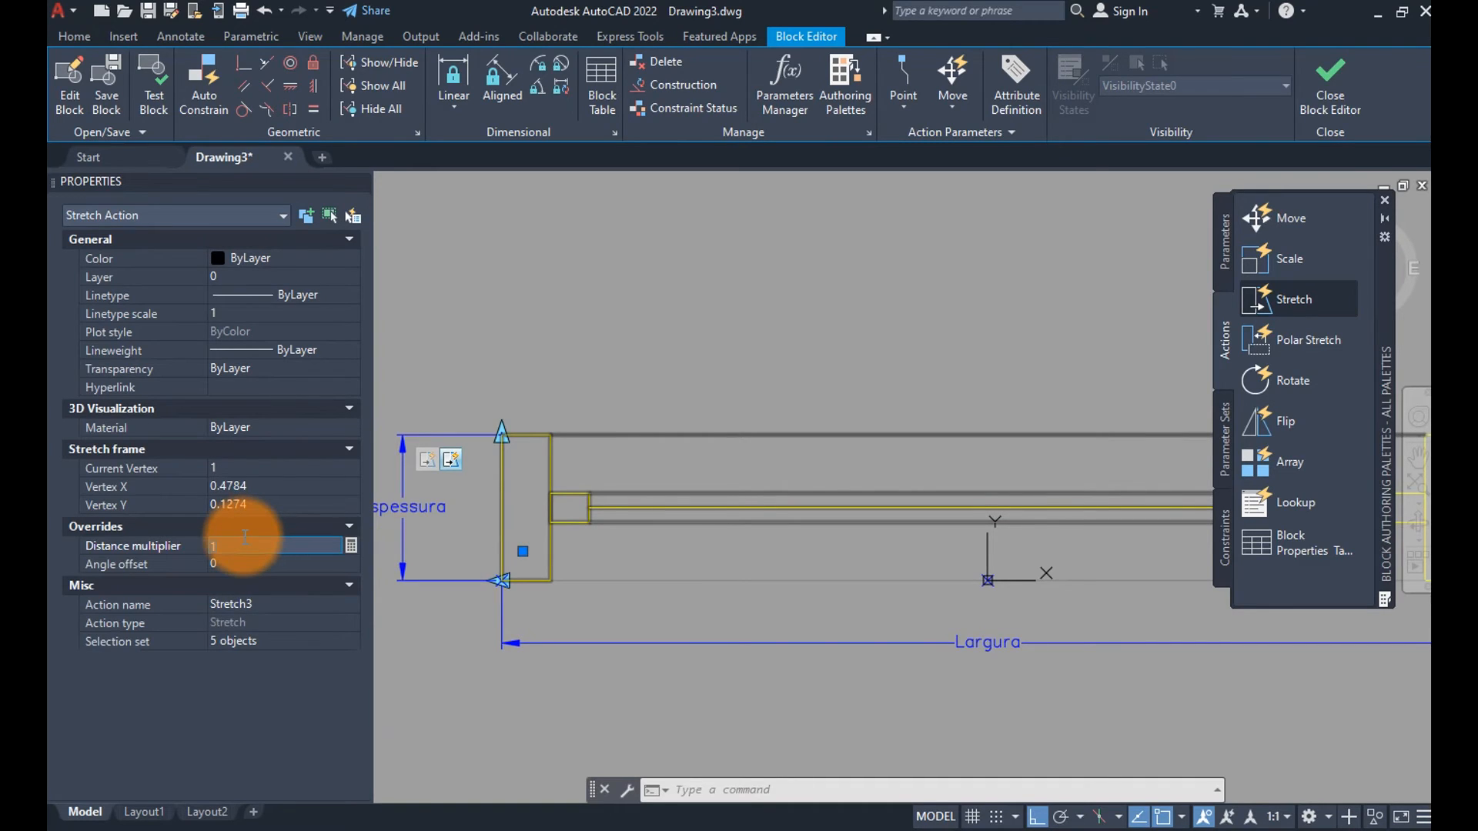
type(".5")
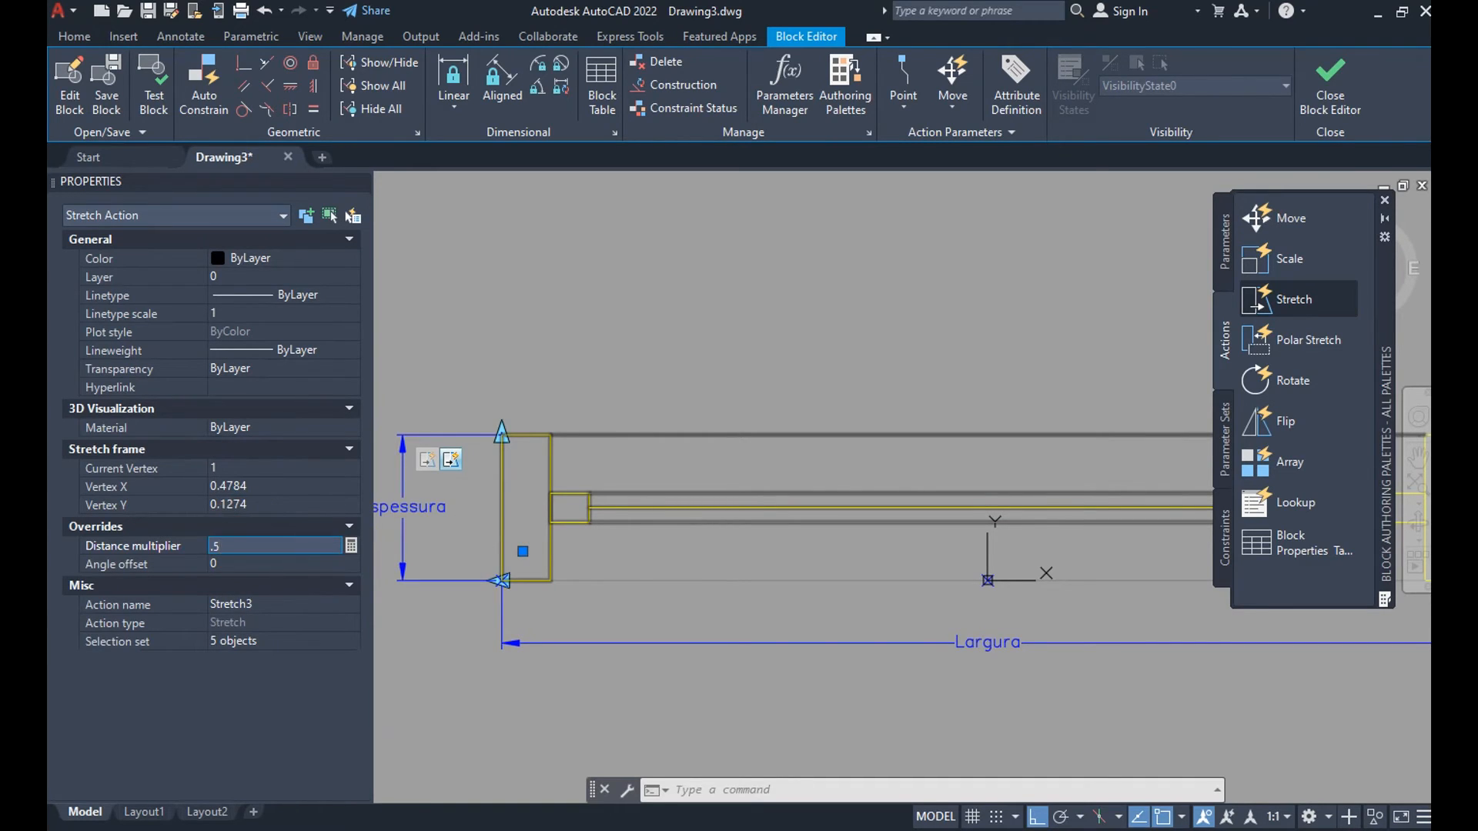
key("Tab")
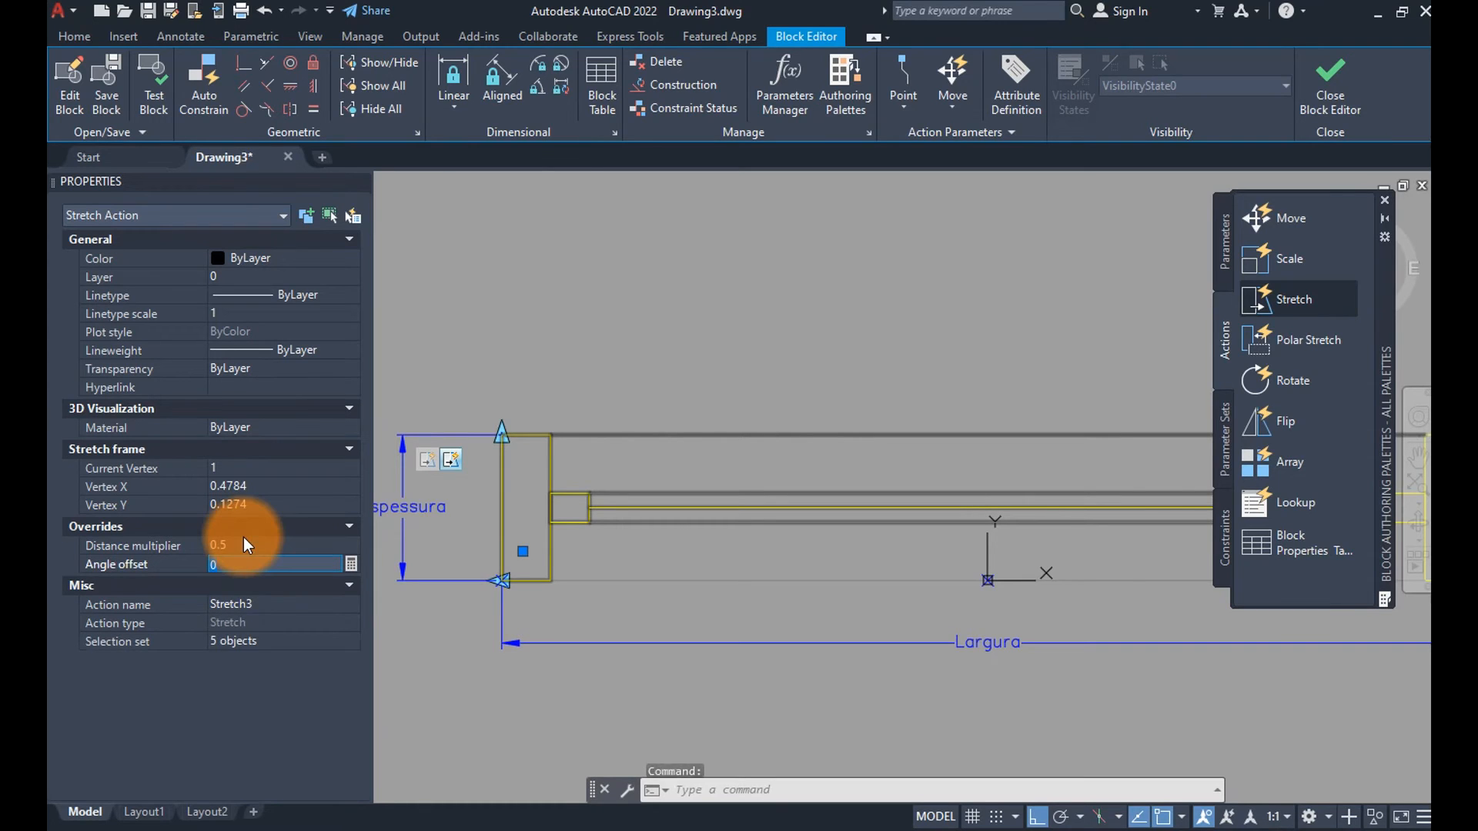
Clear the selection of the Stretch action and close the object properties display.
scroll(615, 431, "down", 2)
key("Escape")
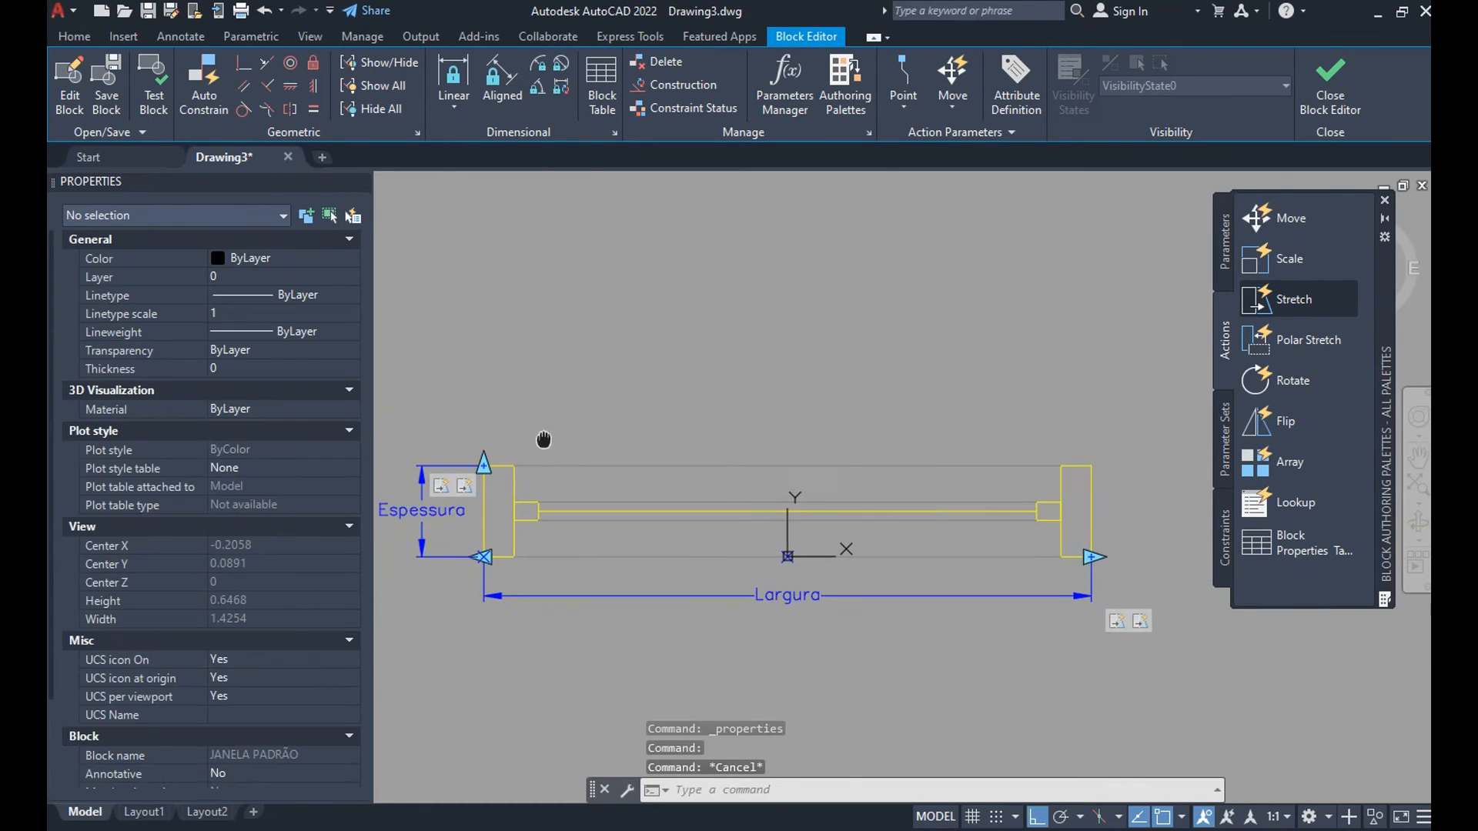
scroll(508, 489, "down", 4)
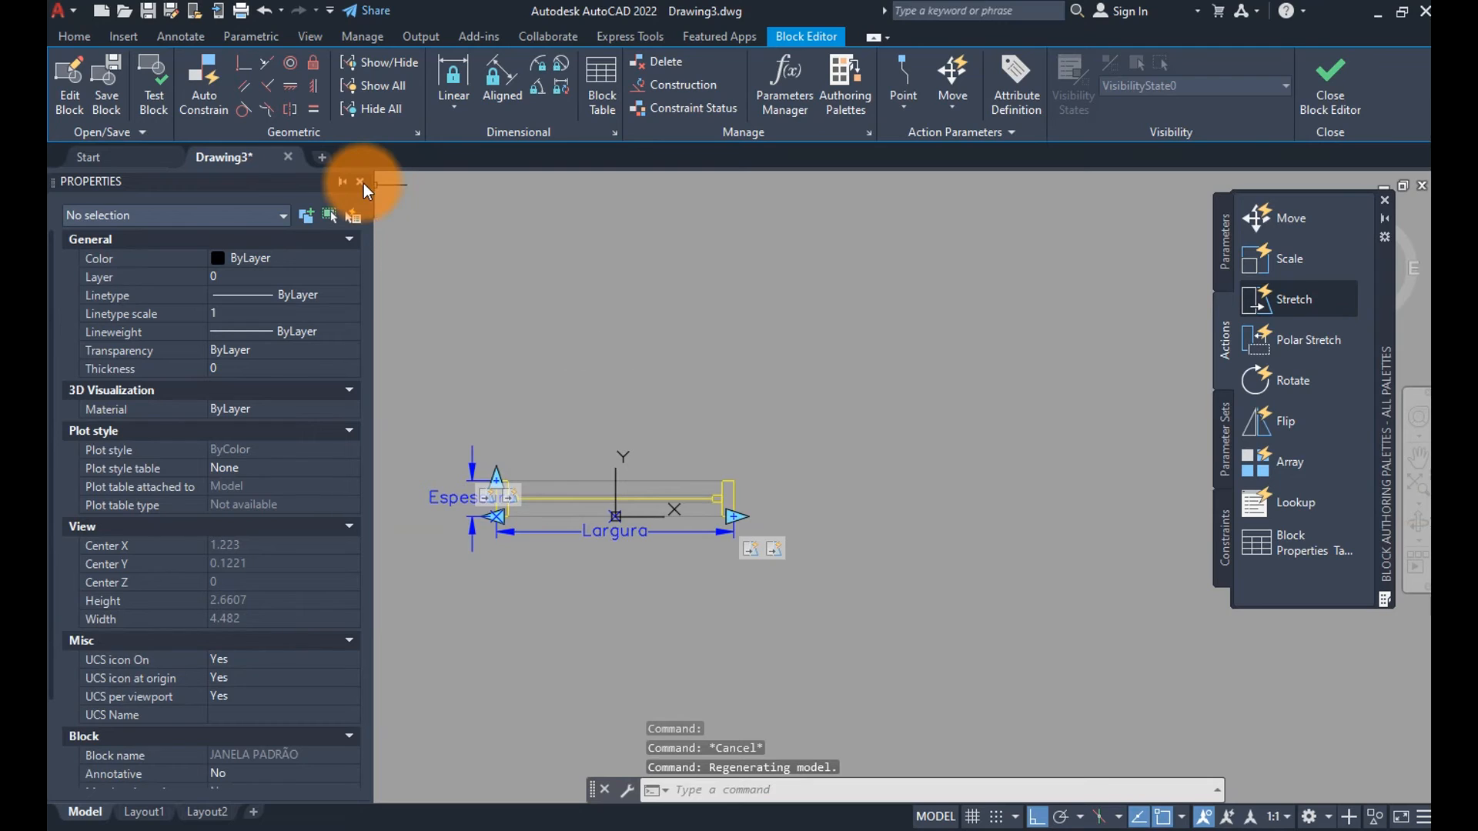
left_click(360, 183)
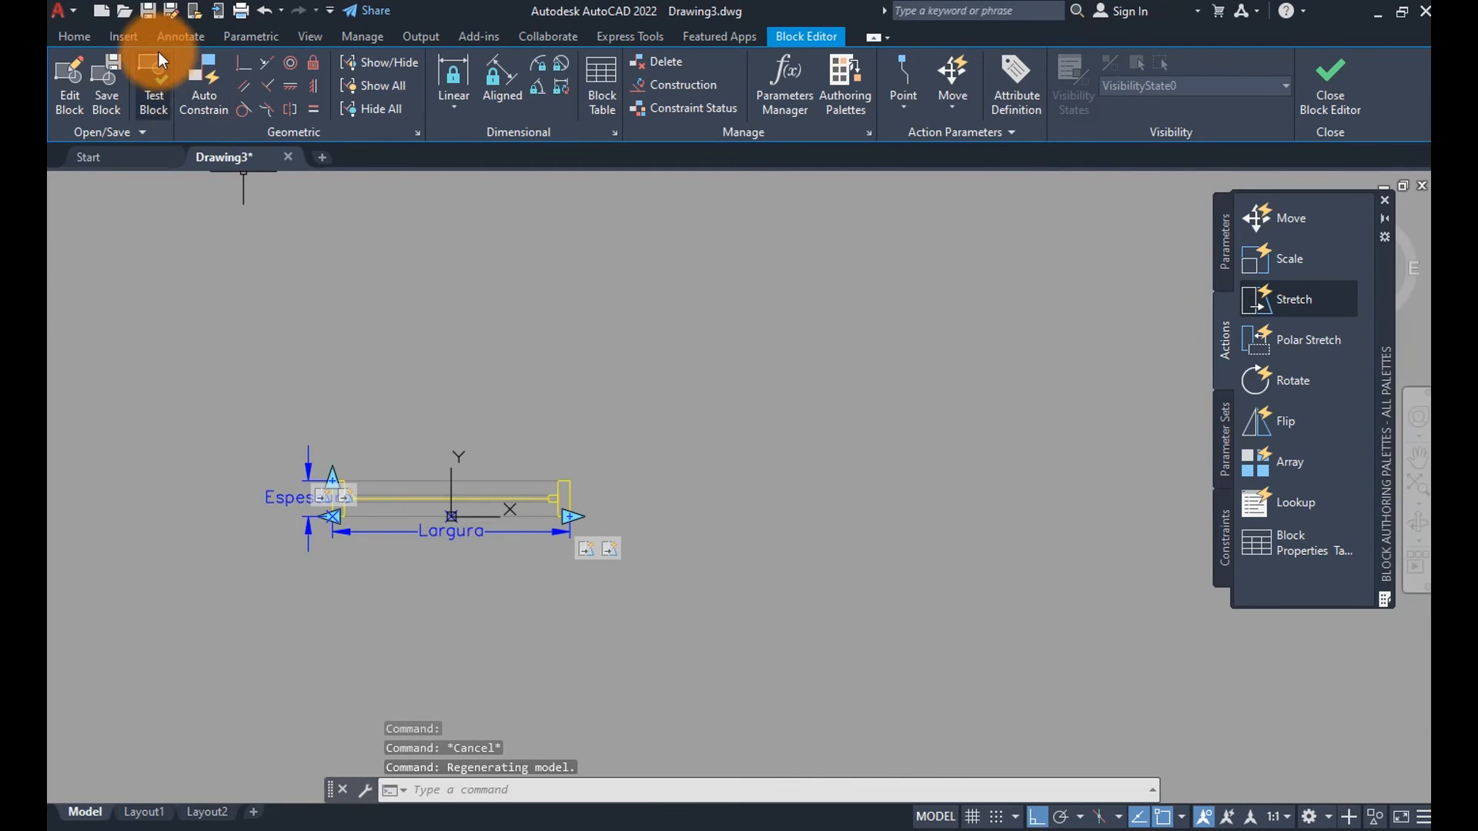
Open the block in a test window and test its Largura by narrowing the window with the width grip.
left_click(150, 100)
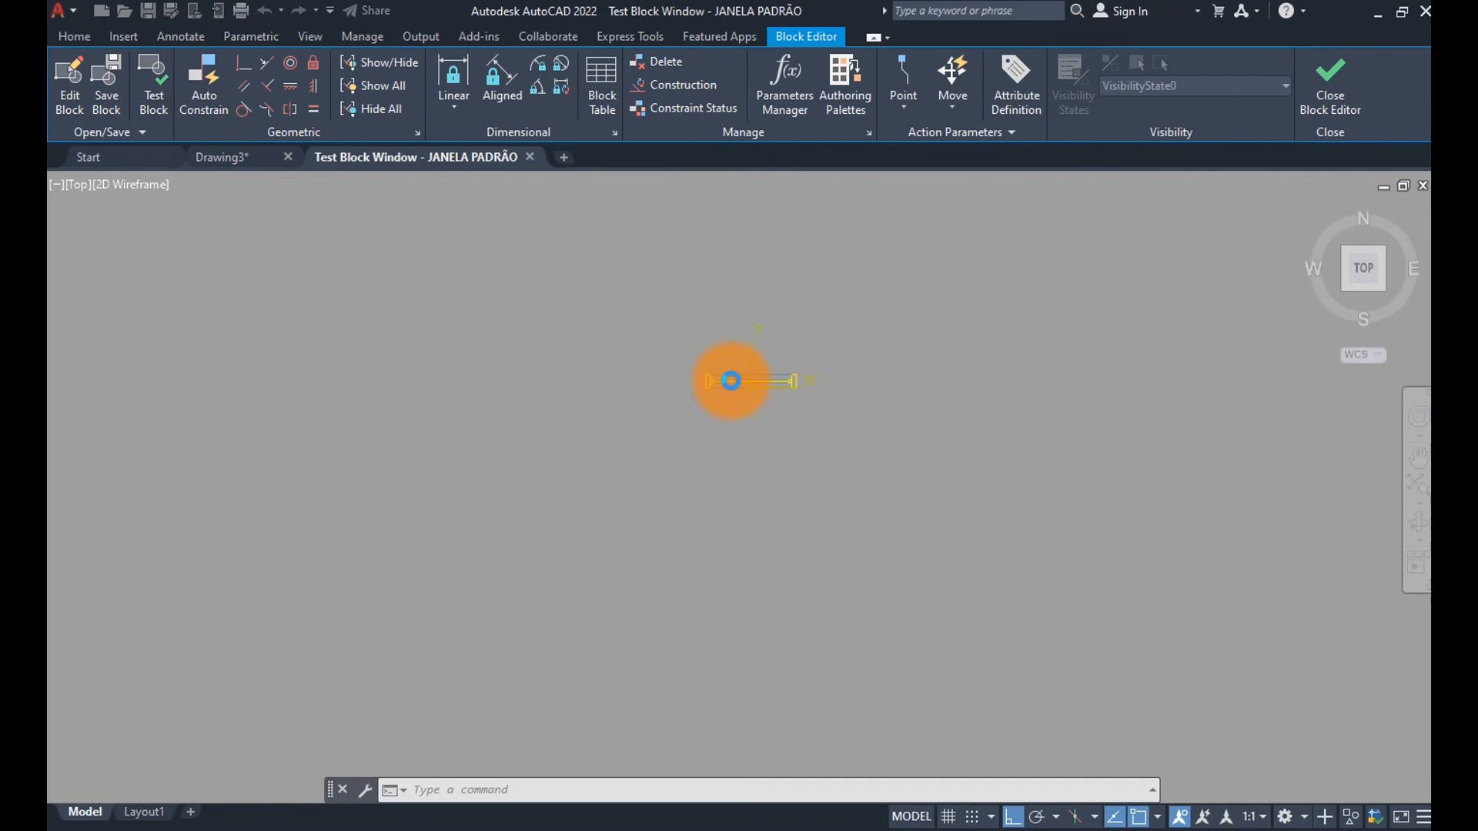
scroll(742, 378, "up", 2)
scroll(742, 377, "up", 2)
scroll(570, 423, "up", 1)
left_click(607, 363)
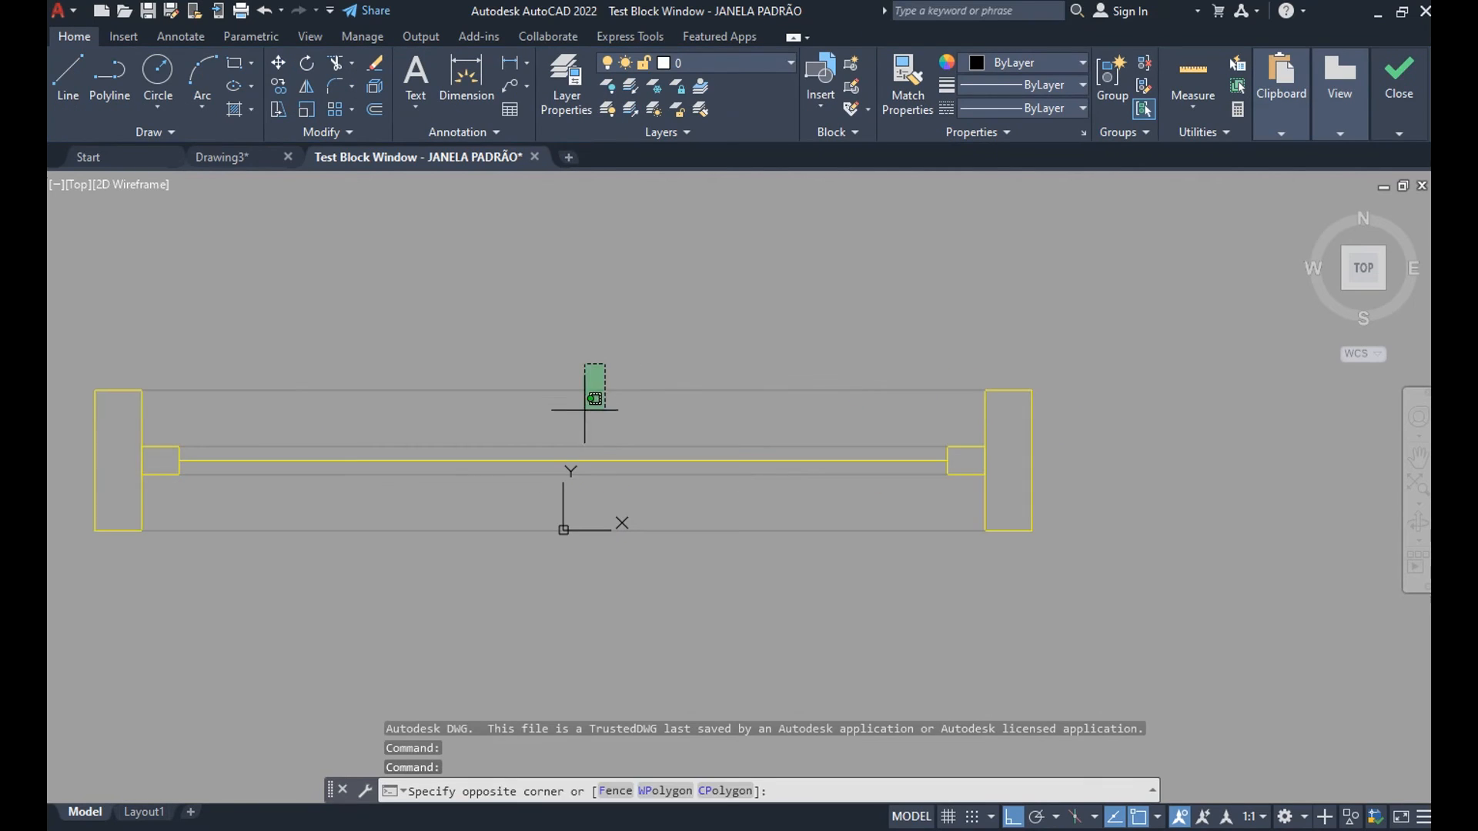
left_click(576, 422)
left_click(1036, 529)
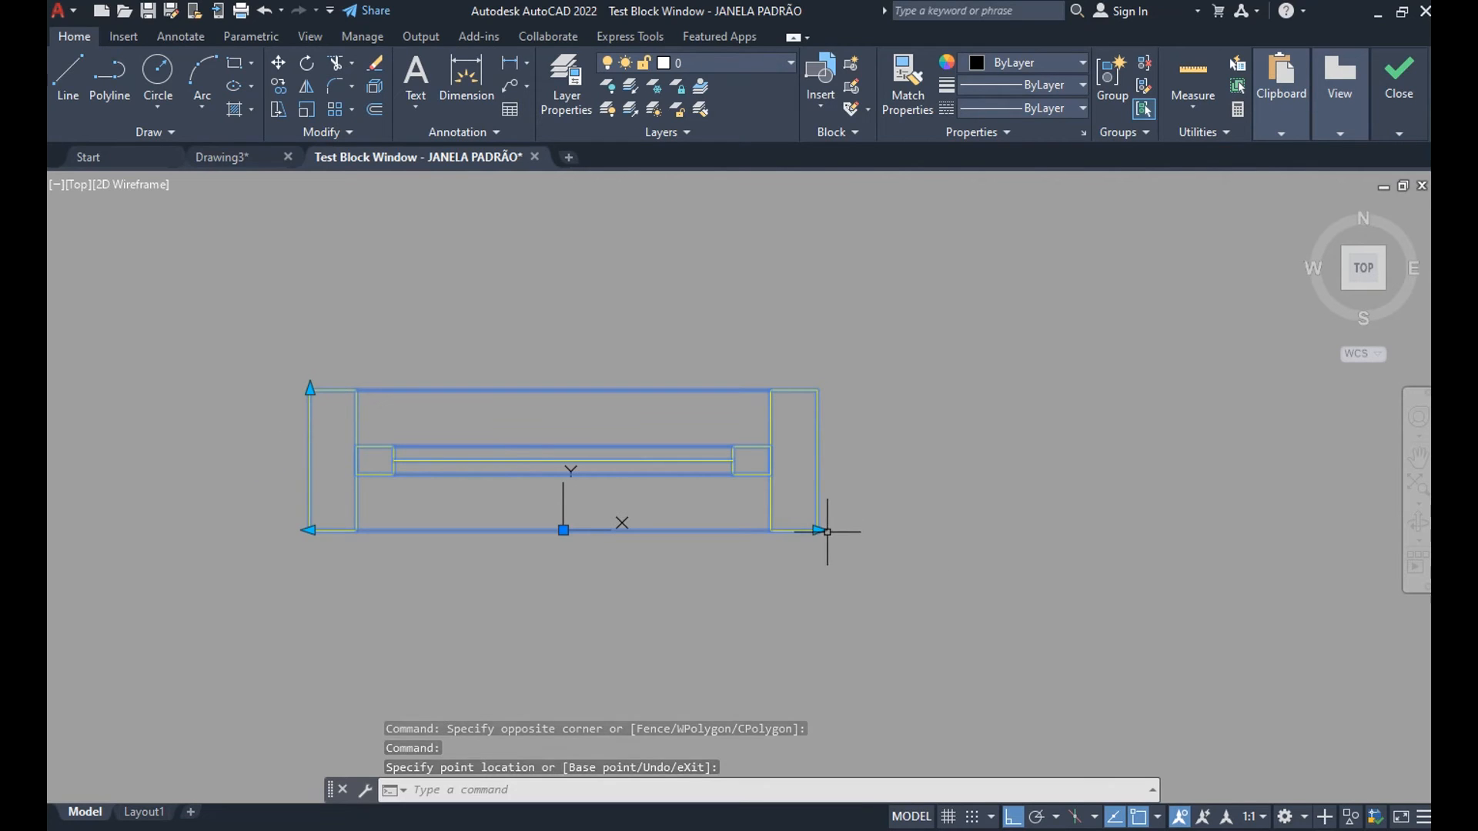
left_click(858, 541)
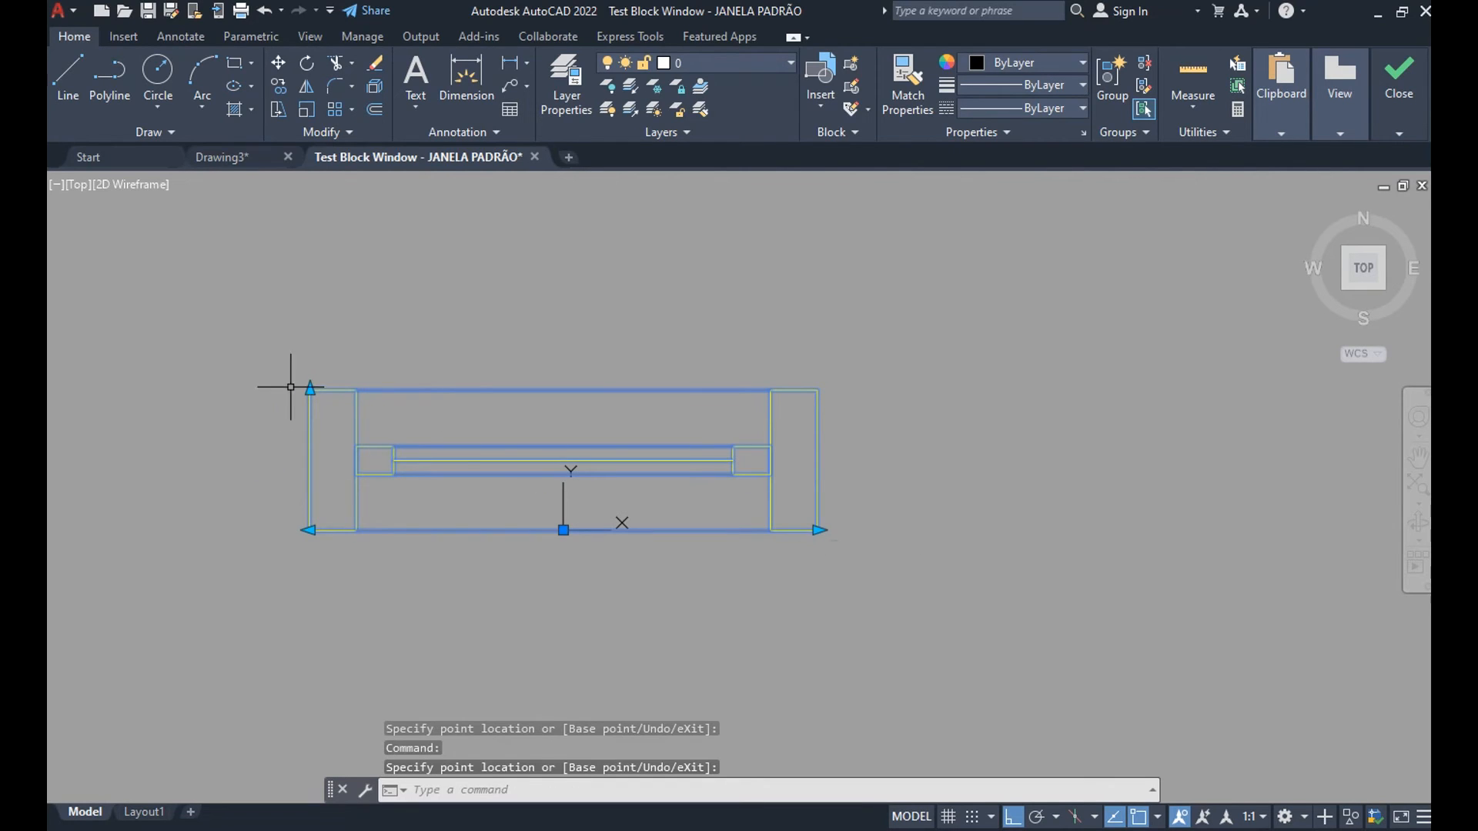
Test the Espessura grip by making the window thicker and then thinner, and close the test window.
left_click(310, 253)
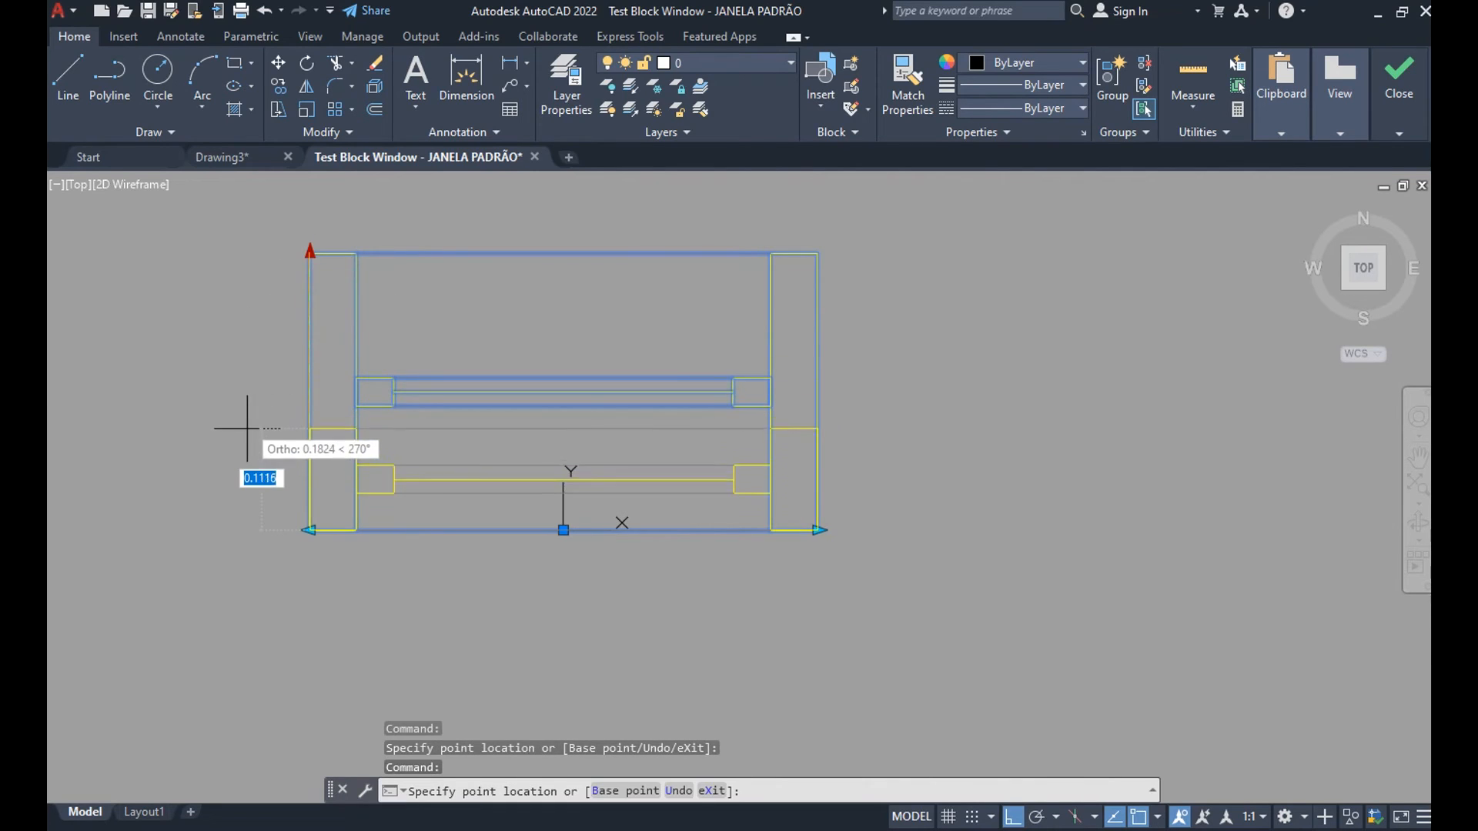
left_click(224, 471)
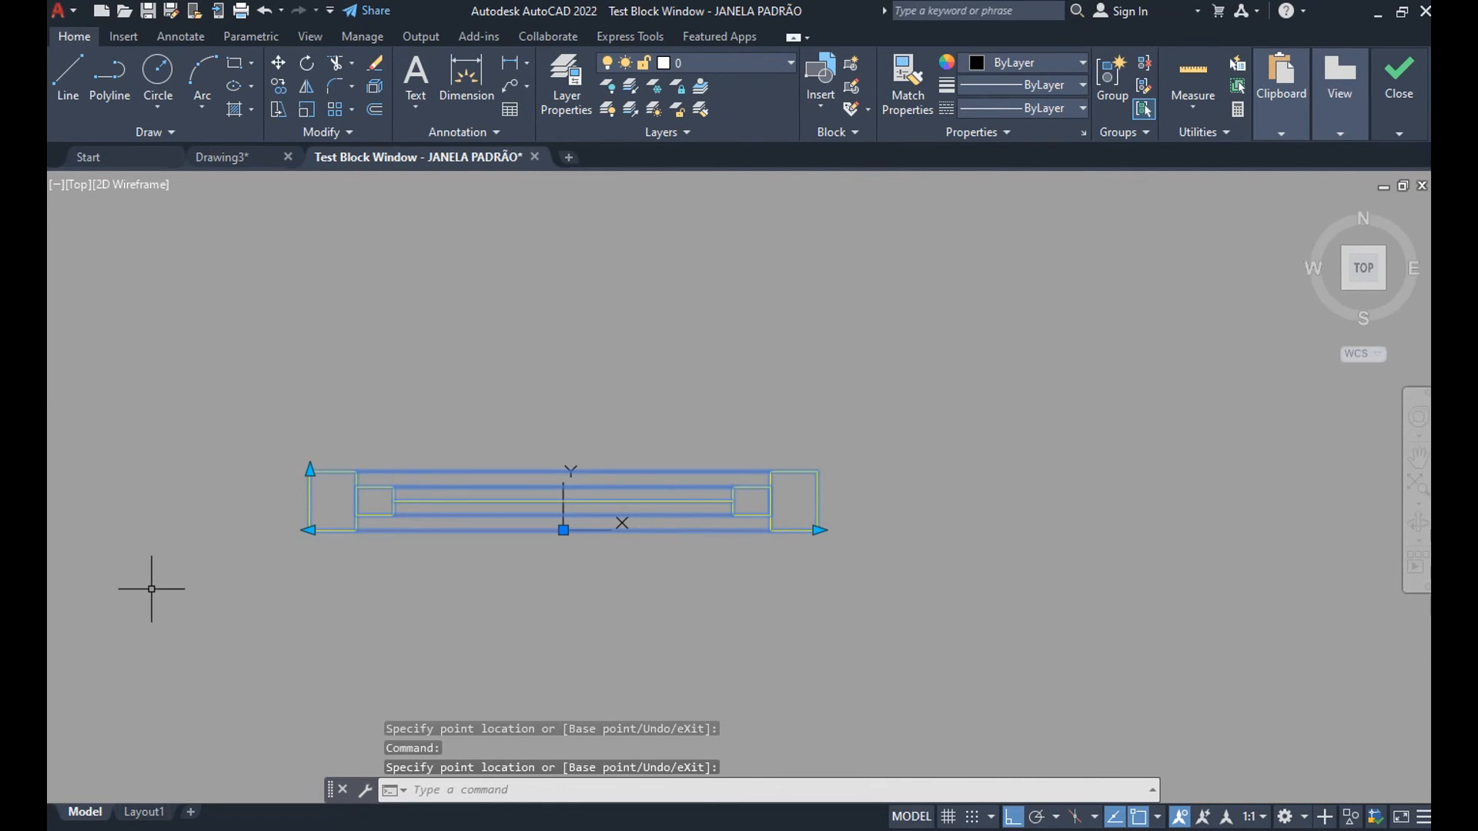
left_click(484, 163)
left_click(532, 158)
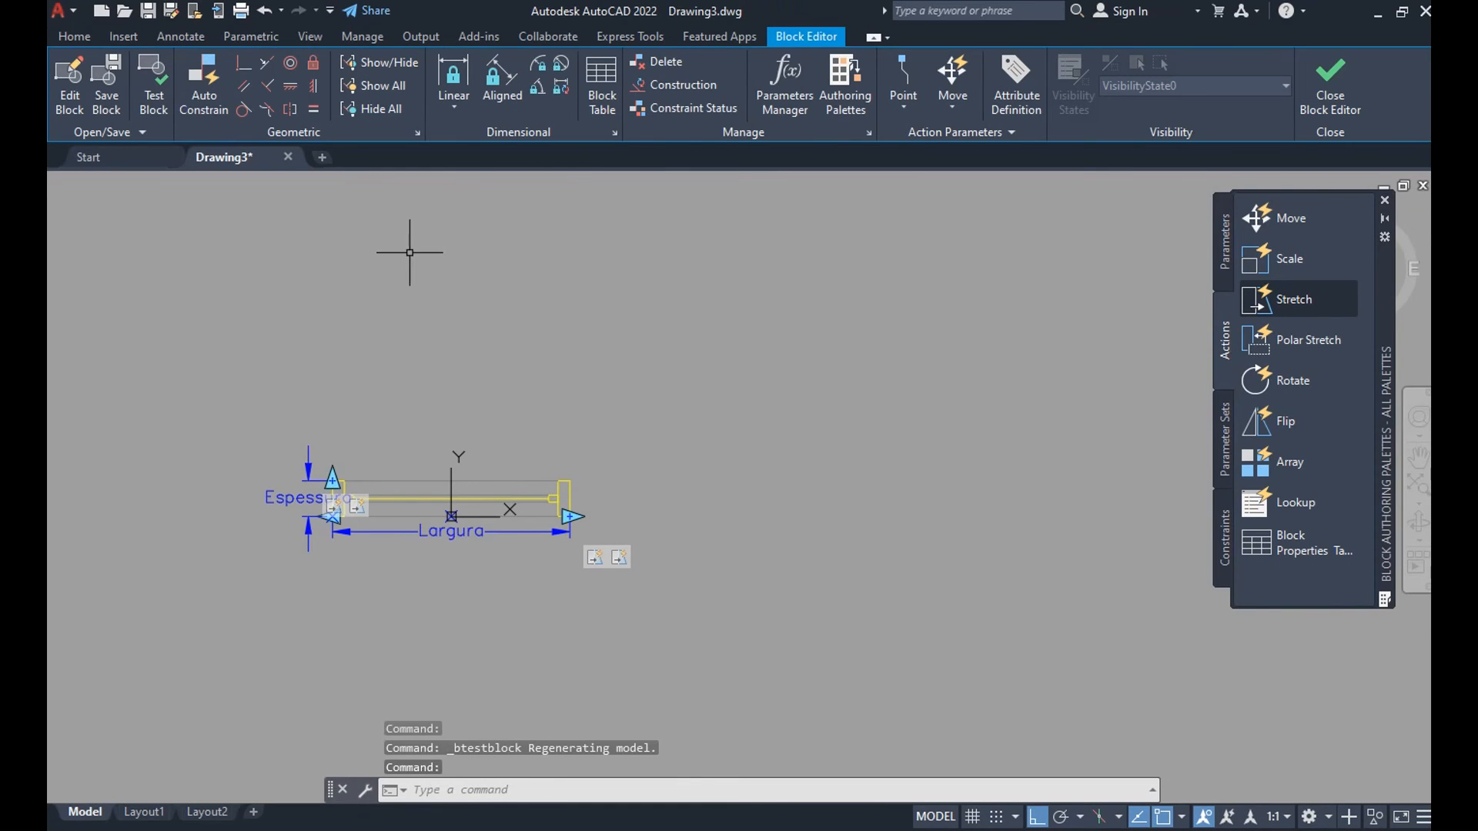
left_click(1313, 138)
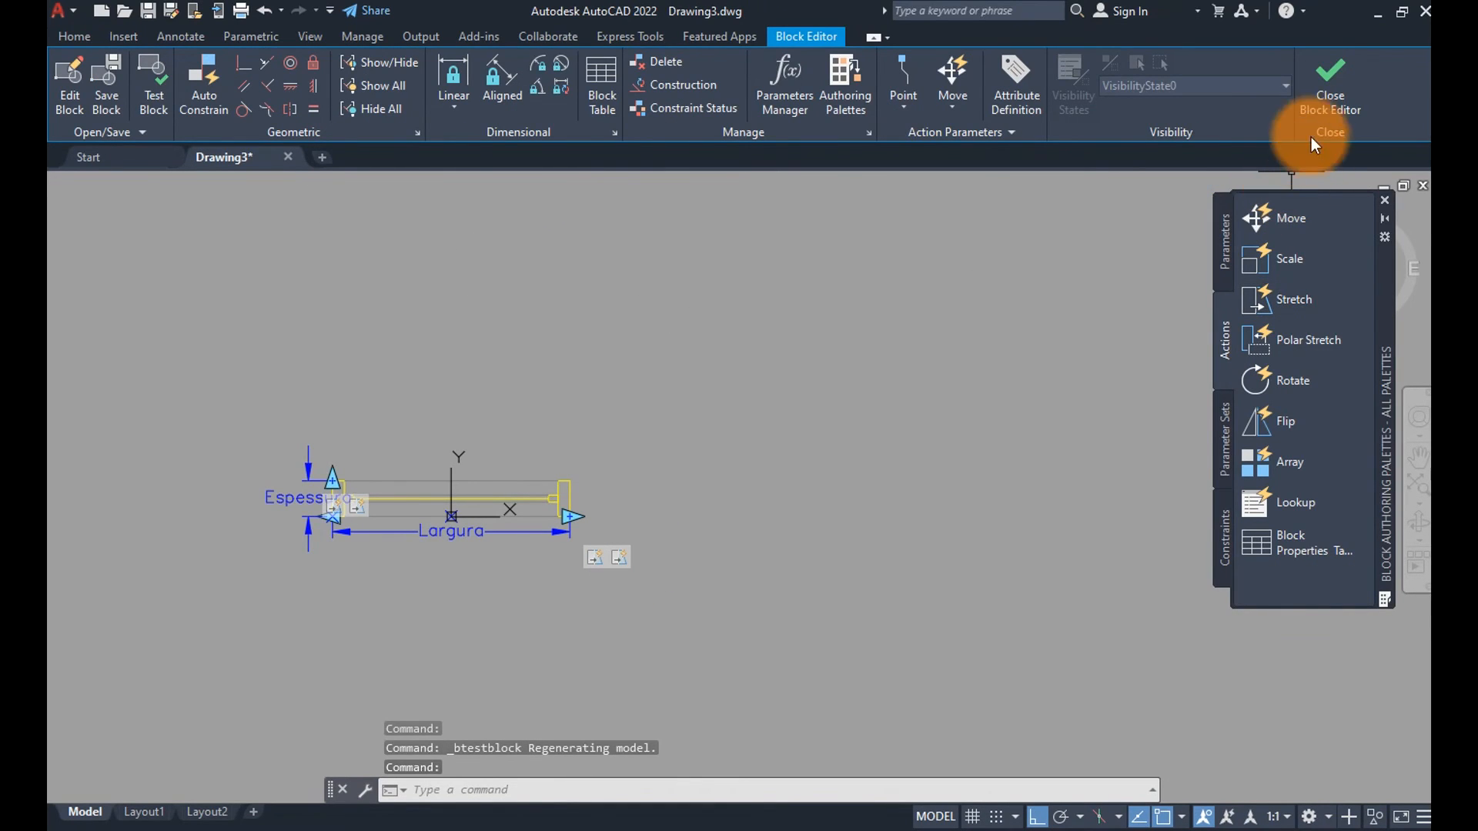
left_click(1337, 92)
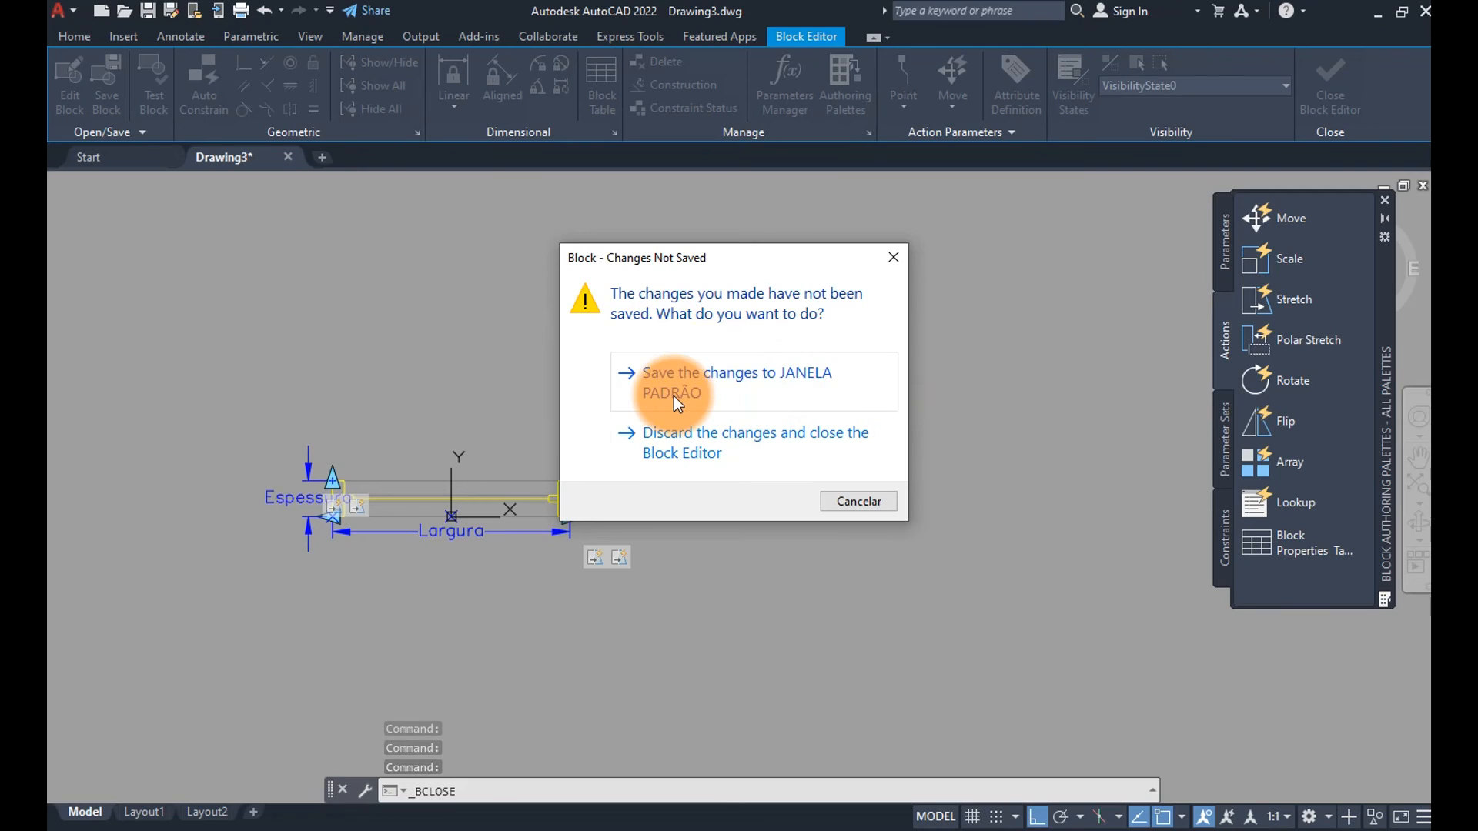
left_click(860, 503)
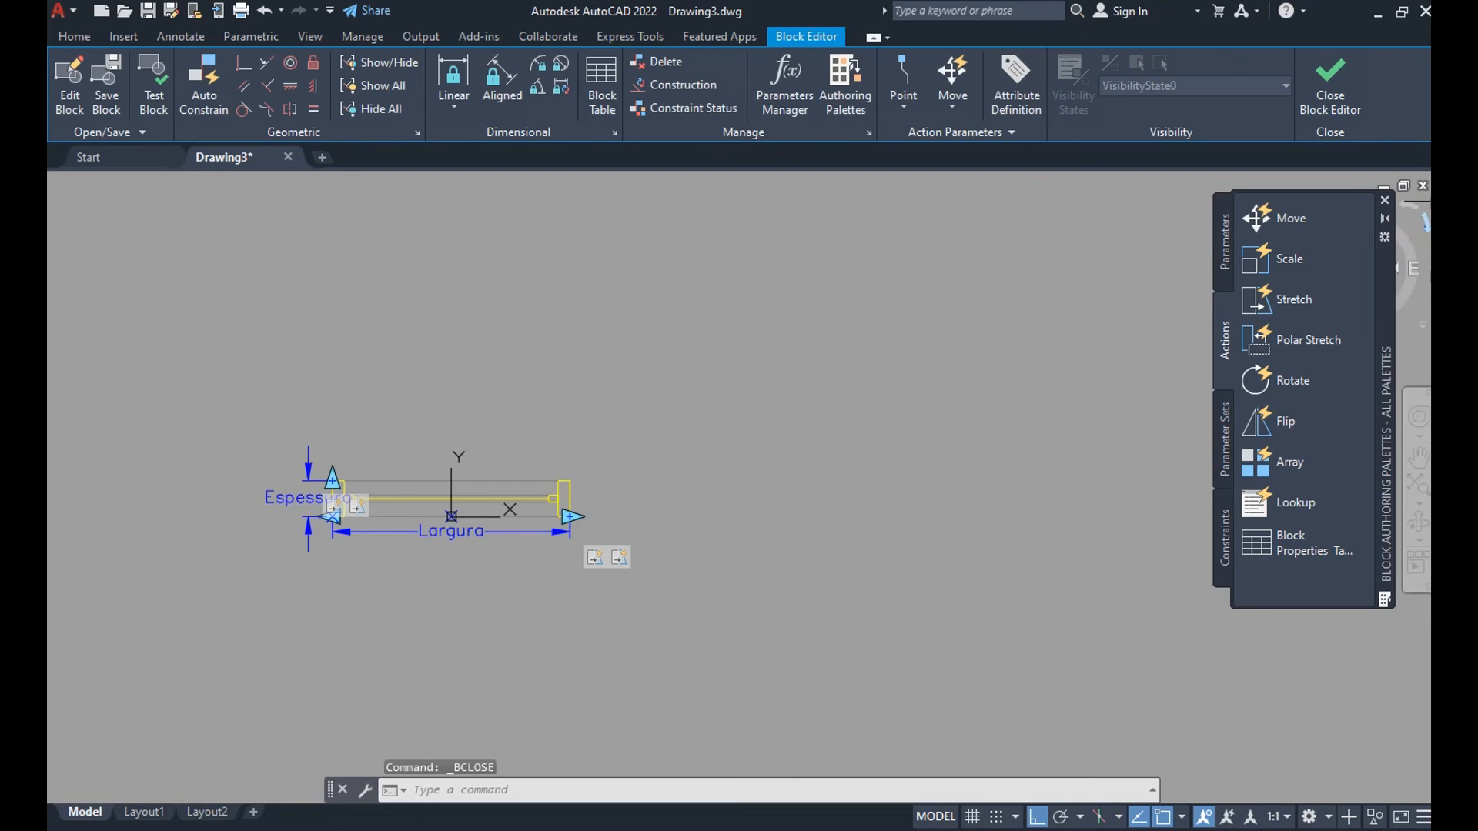
Save the block definition to the drawing file JANELA PADRÃO.dwg in Documentos, and close the Block Editor with the block changes saved.
left_click(141, 133)
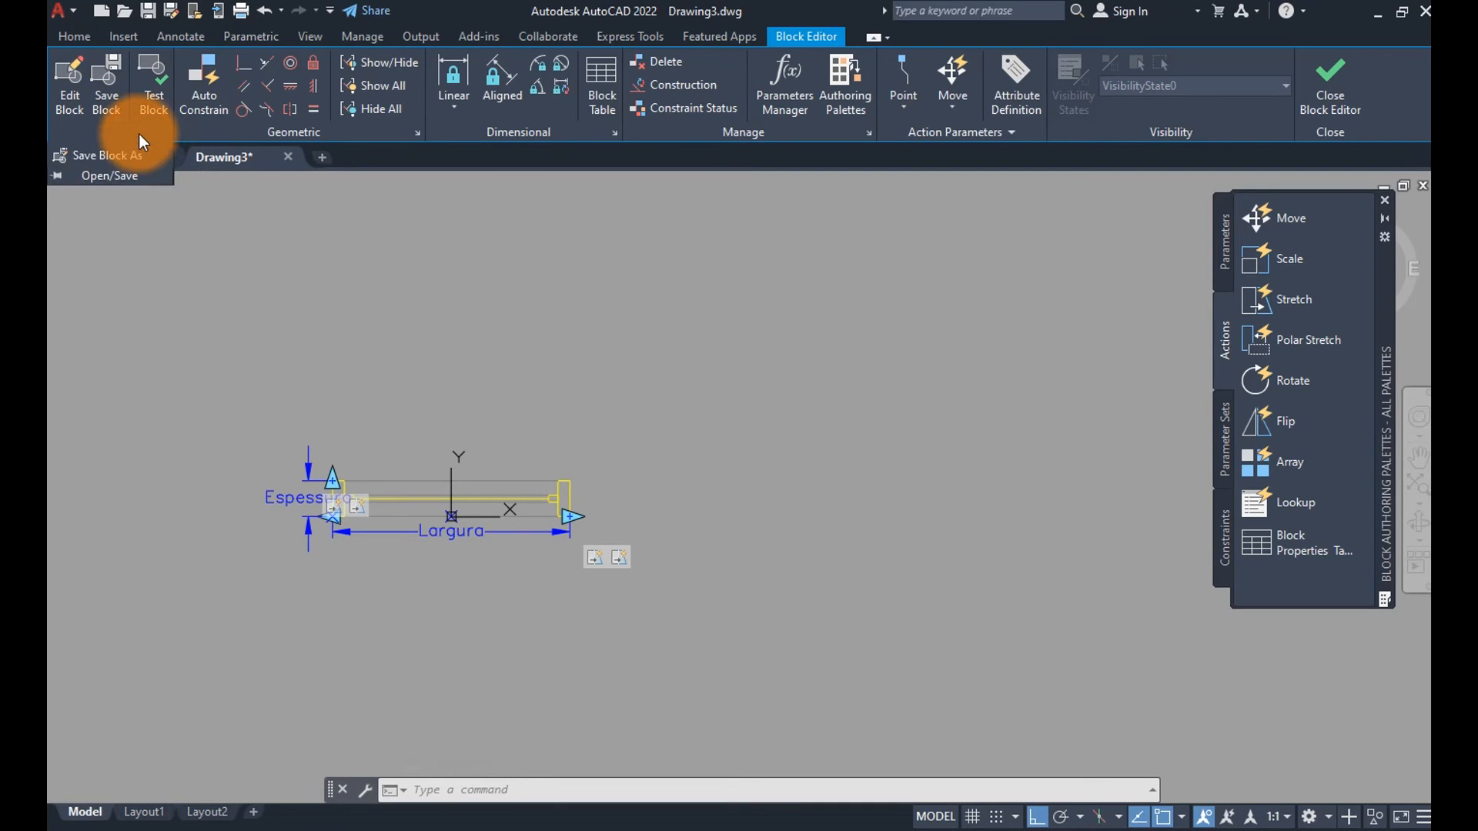
left_click(90, 154)
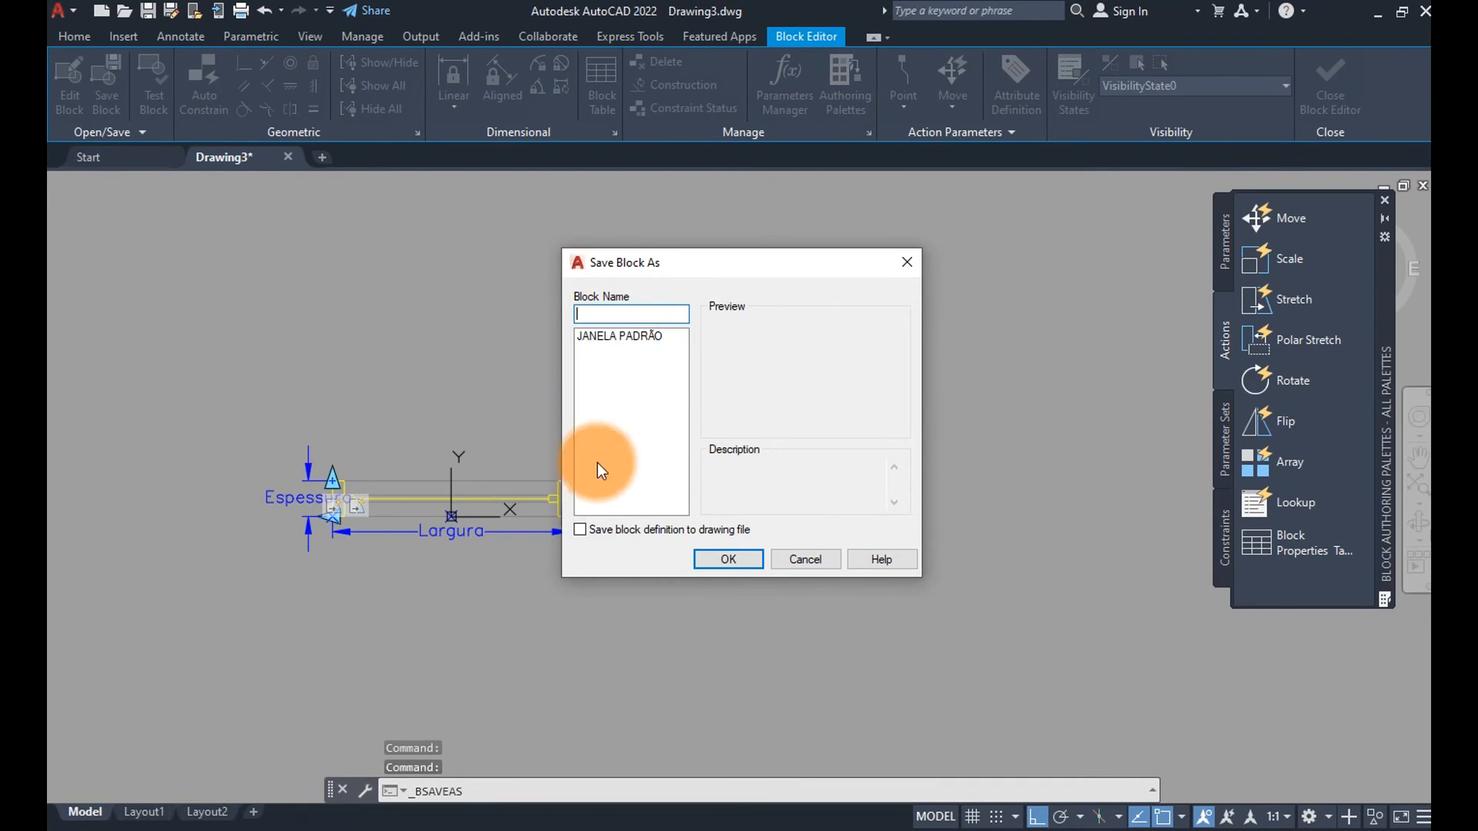
left_click(616, 335)
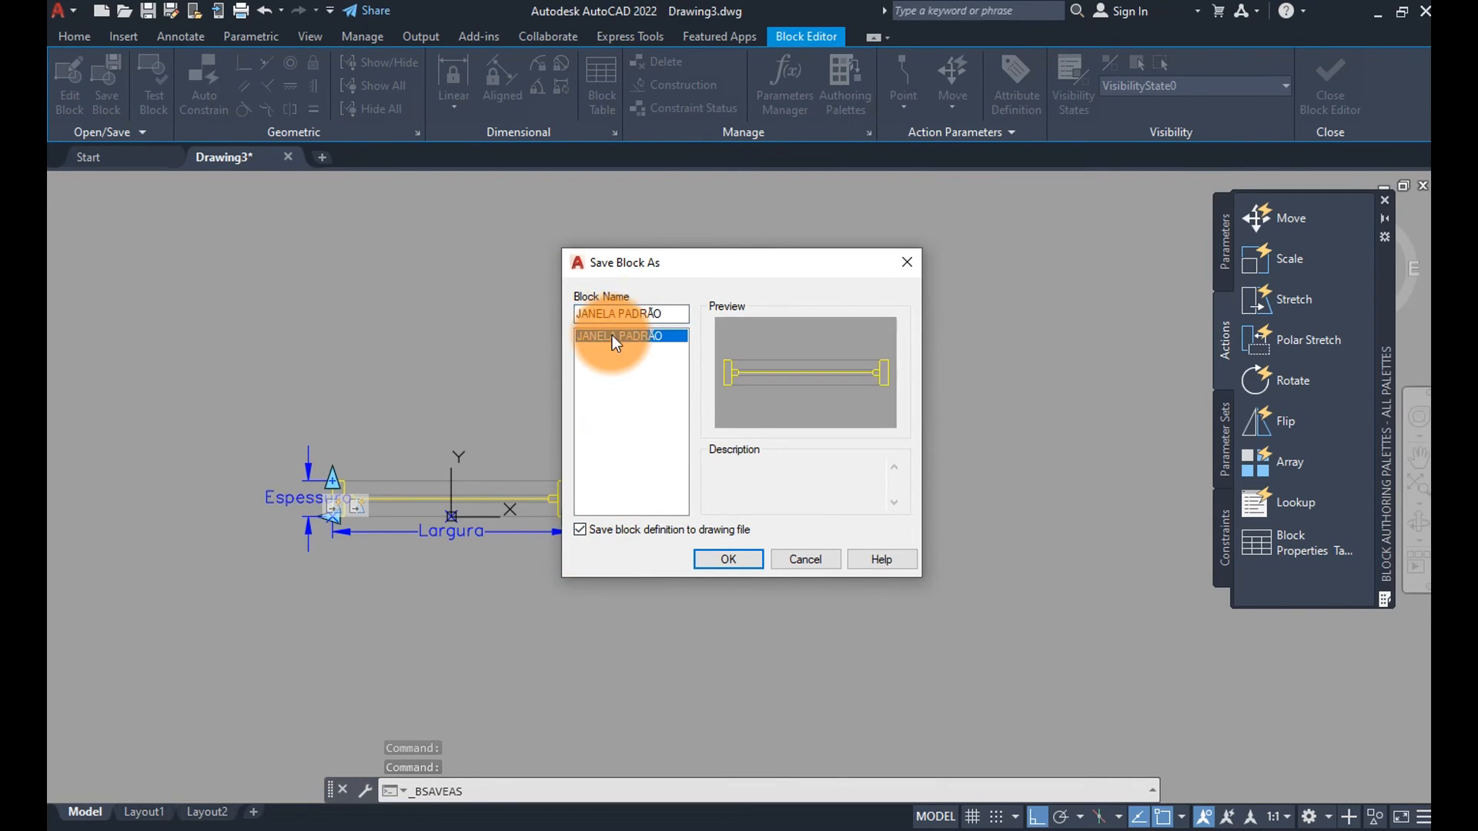
left_click(727, 560)
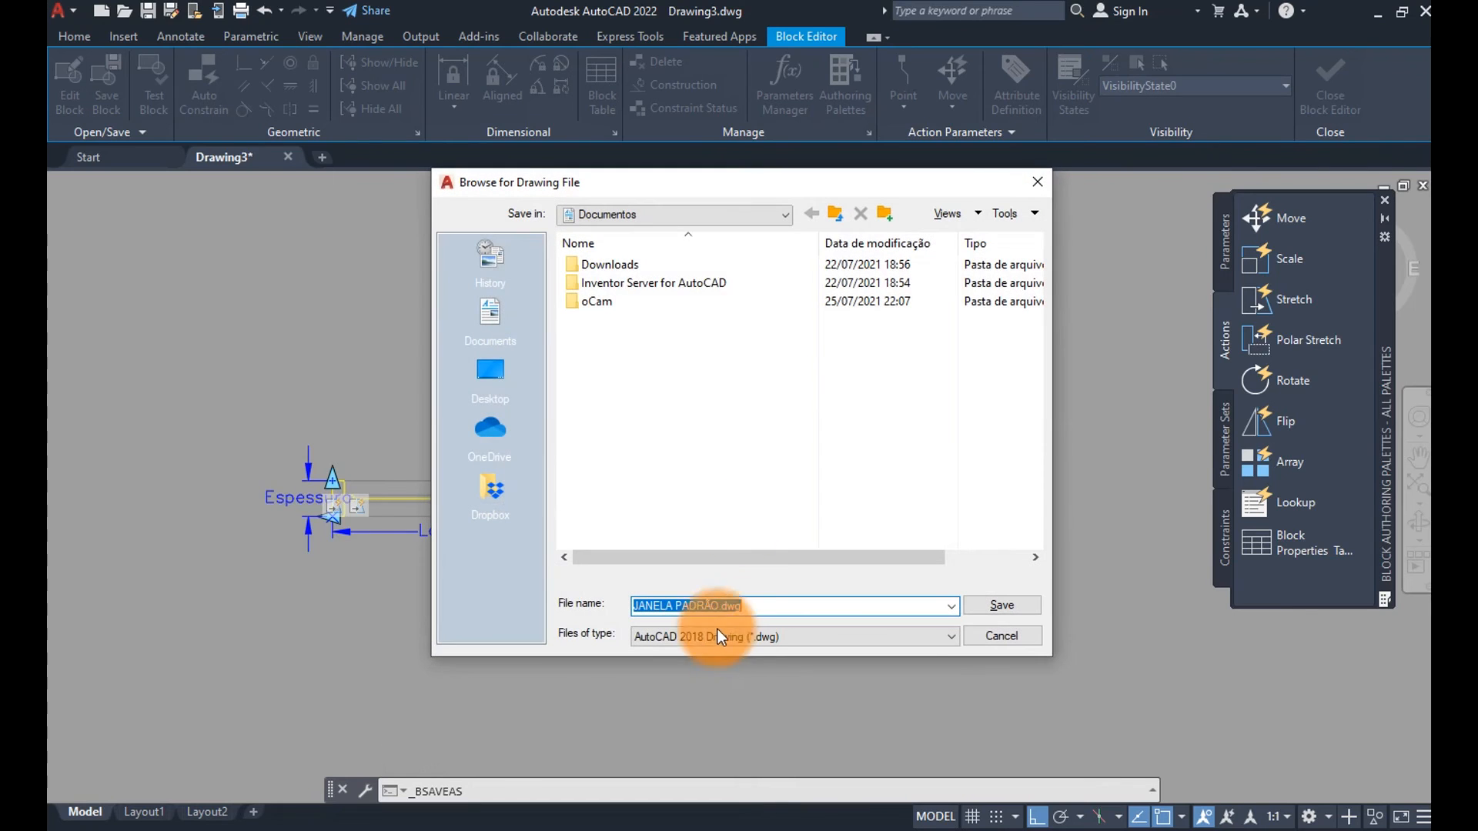
key("Return")
left_click(1374, 108)
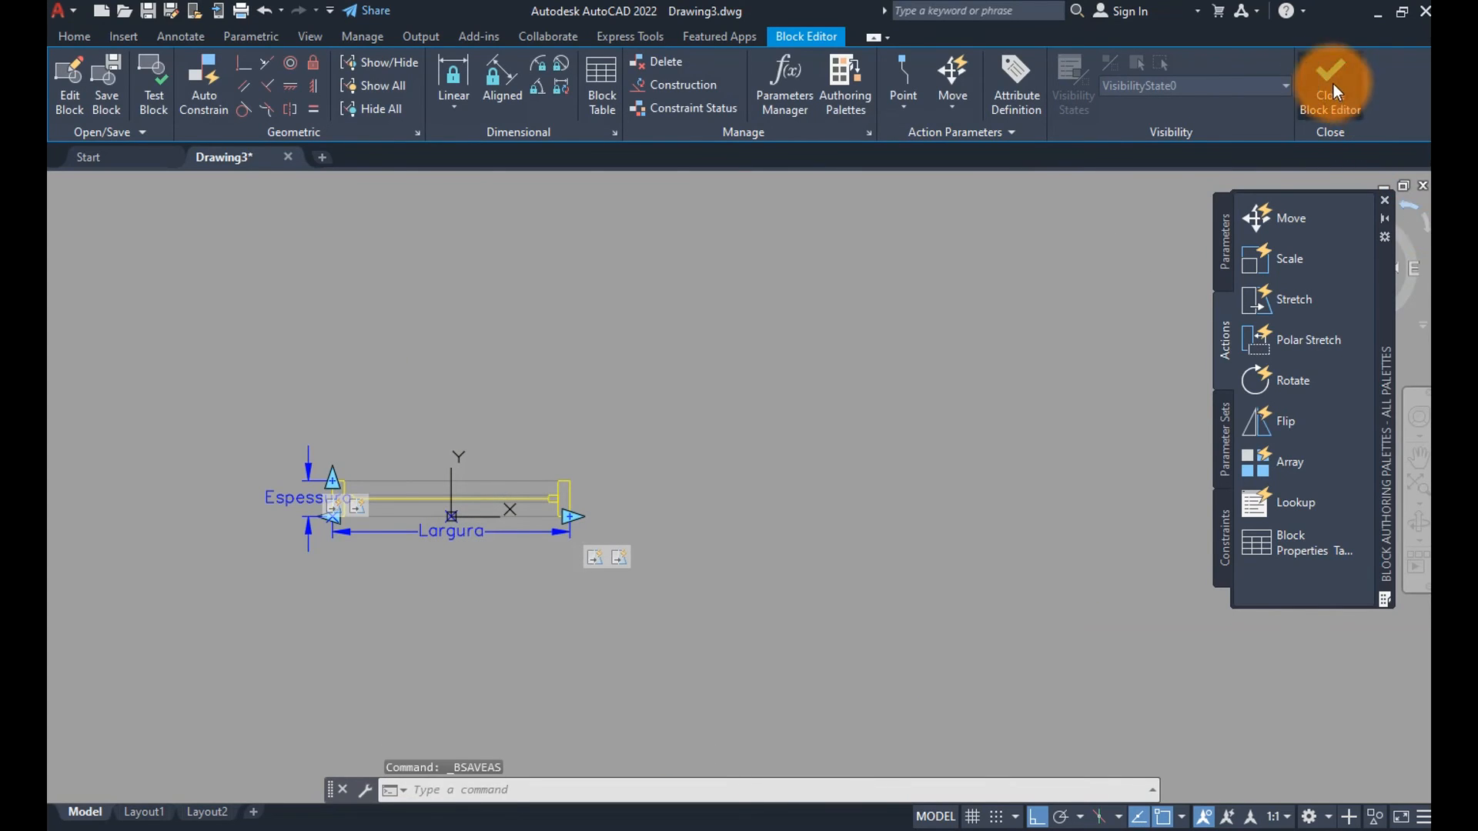
left_click(673, 372)
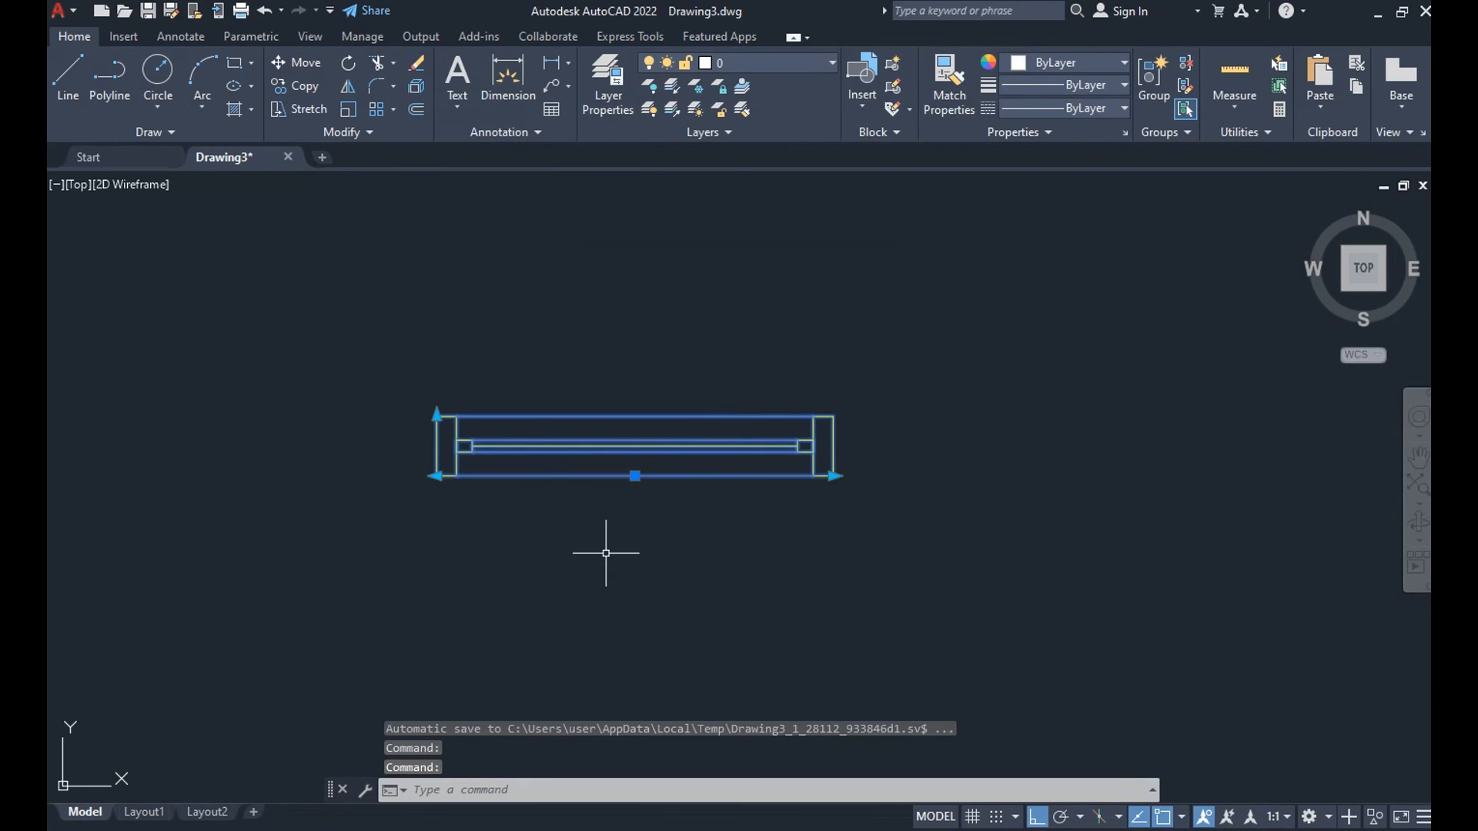
Widen the window block in the drawing with its Largura grip and clear the selection.
left_click(835, 476)
left_click(933, 475)
key("Escape")
Create a layer named ALVENARIA with colour 8 and close the layer manager.
scroll(654, 471, "down", 4)
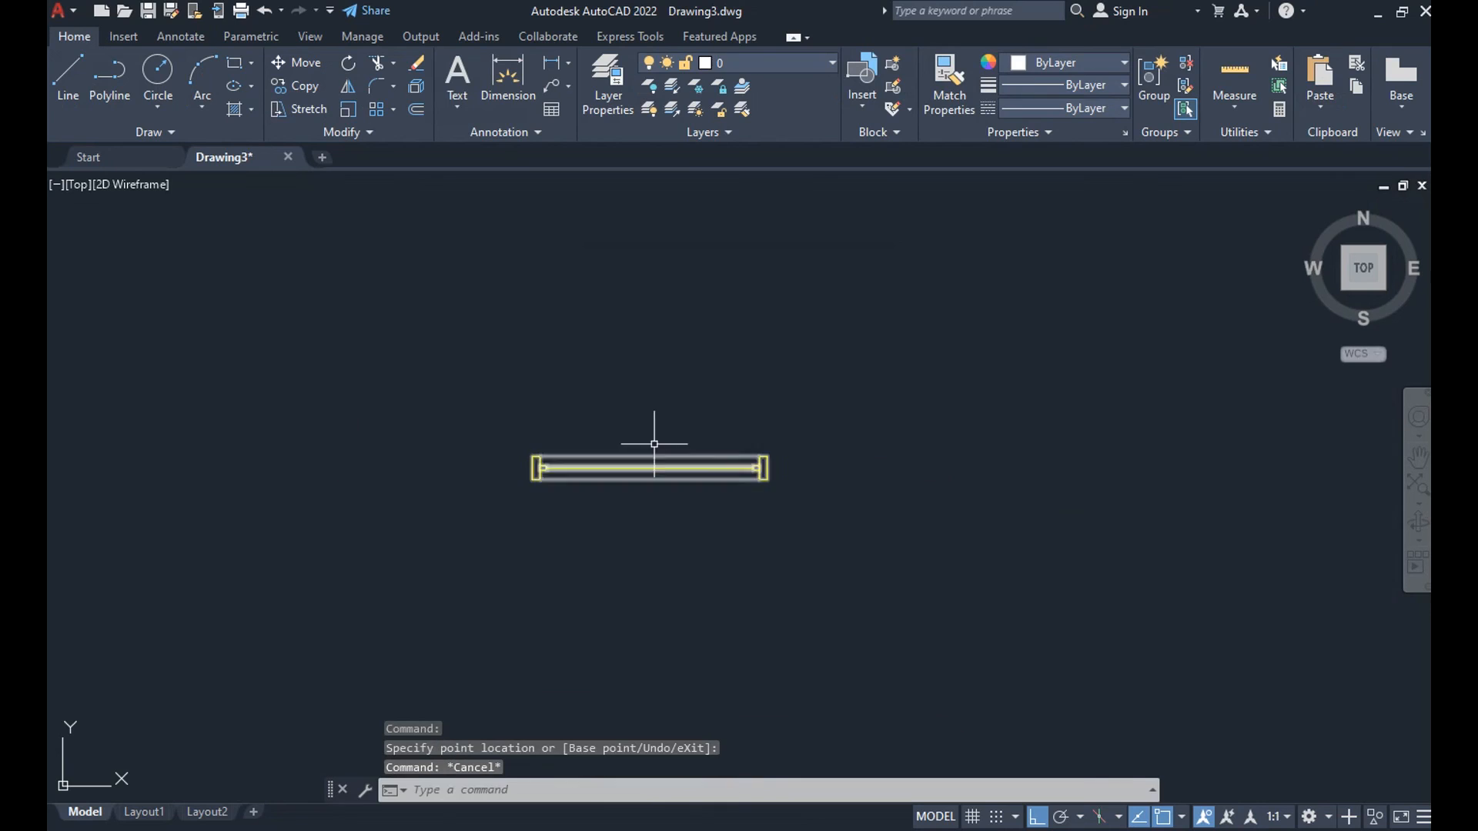
middle_click_drag(653, 468, 612, 528)
scroll(611, 464, "down", 4)
left_click(582, 101)
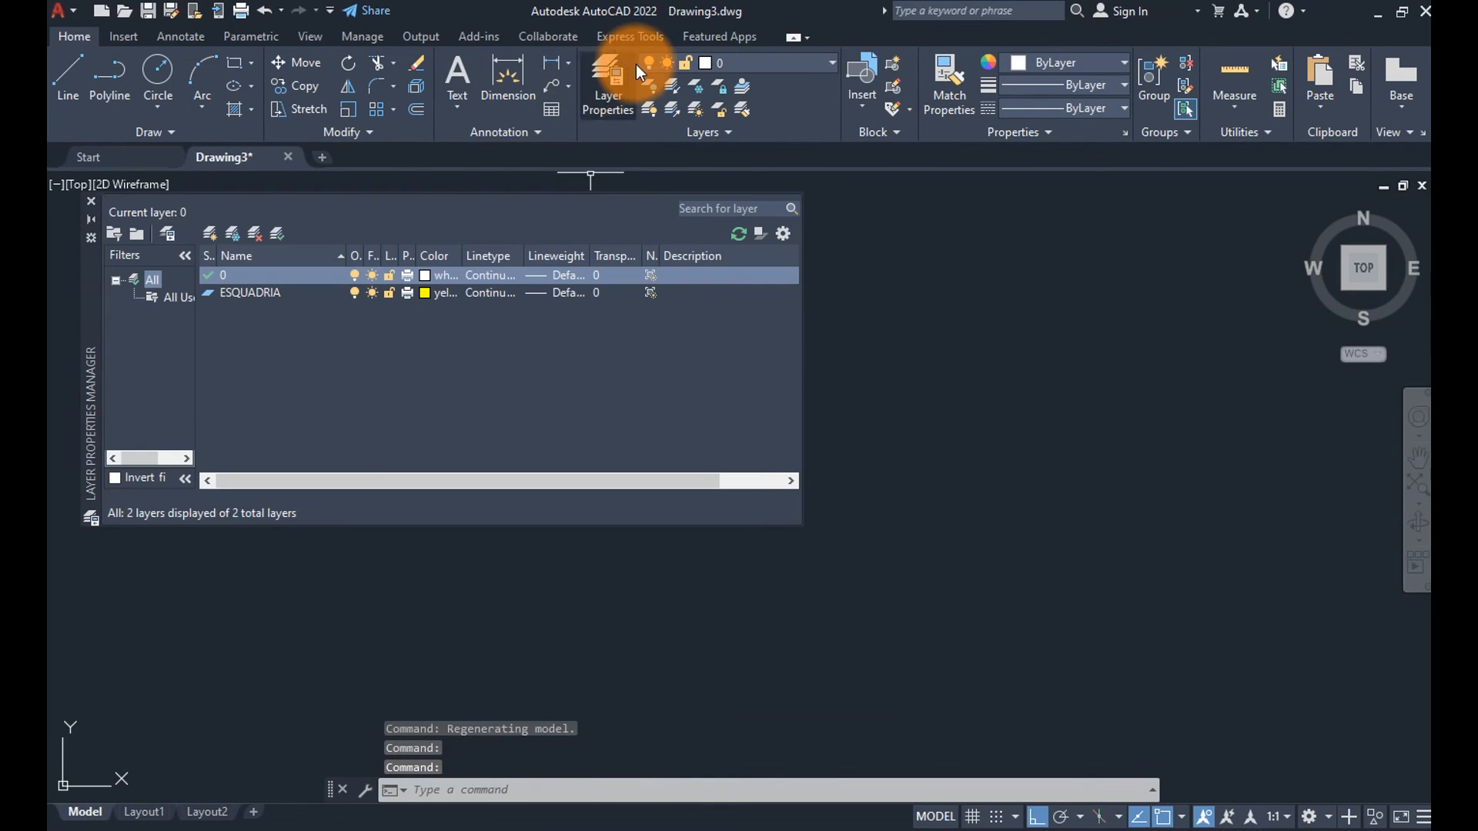
left_click(210, 233)
type("a")
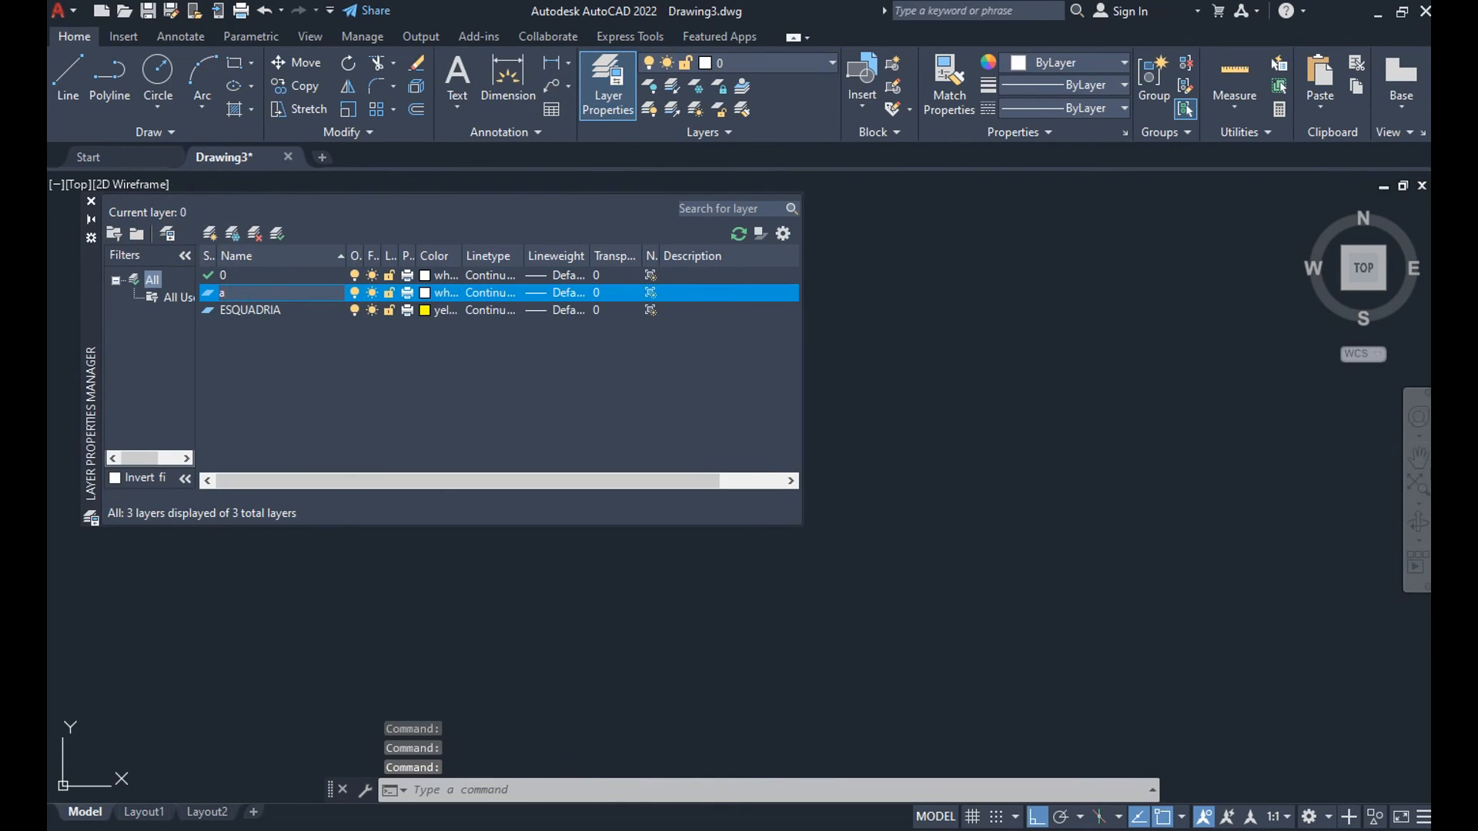
type("LVENARIA")
left_click(207, 224)
left_click(444, 294)
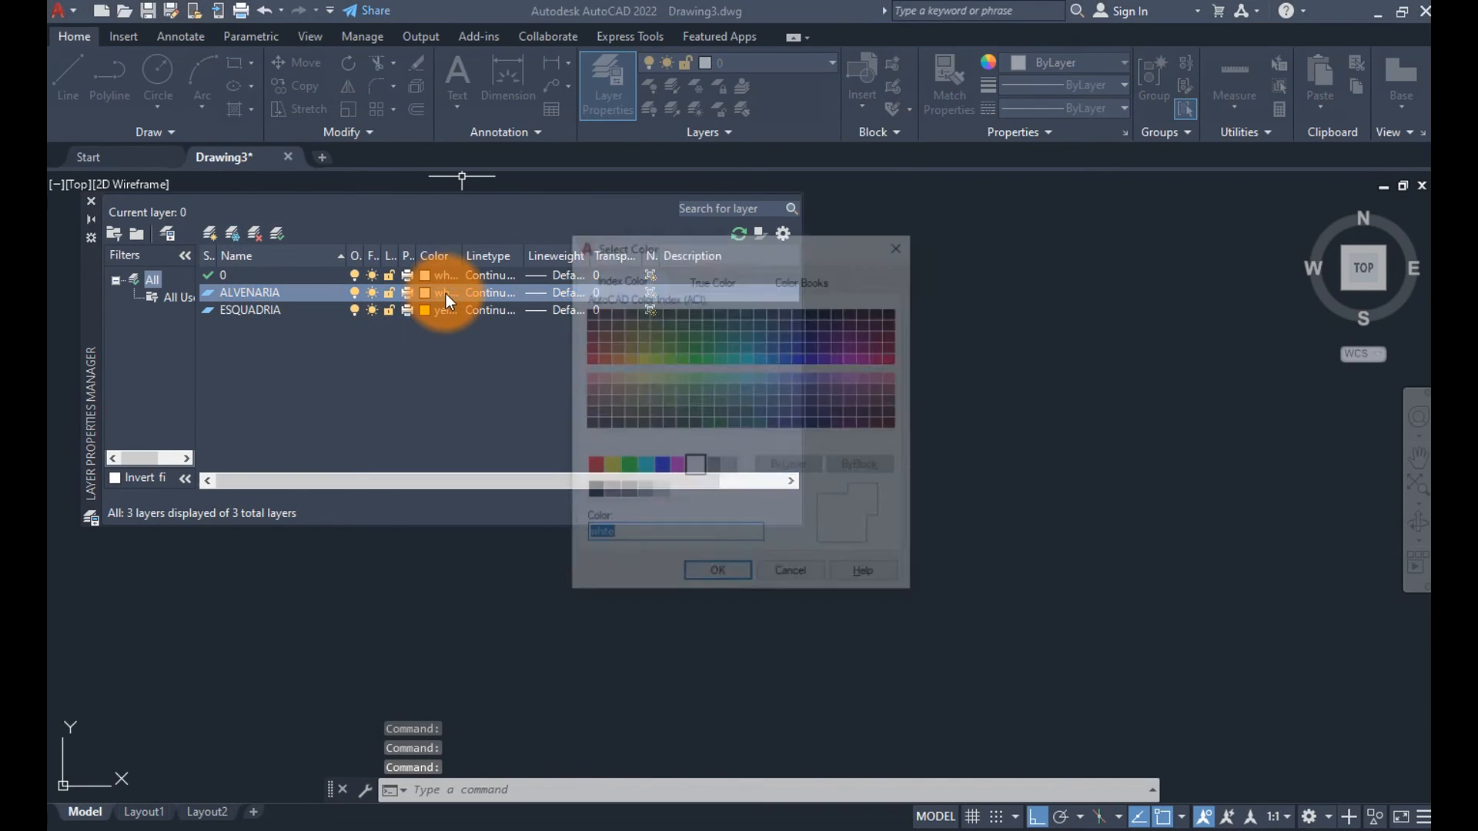
type("8")
key("Return")
left_click(91, 202)
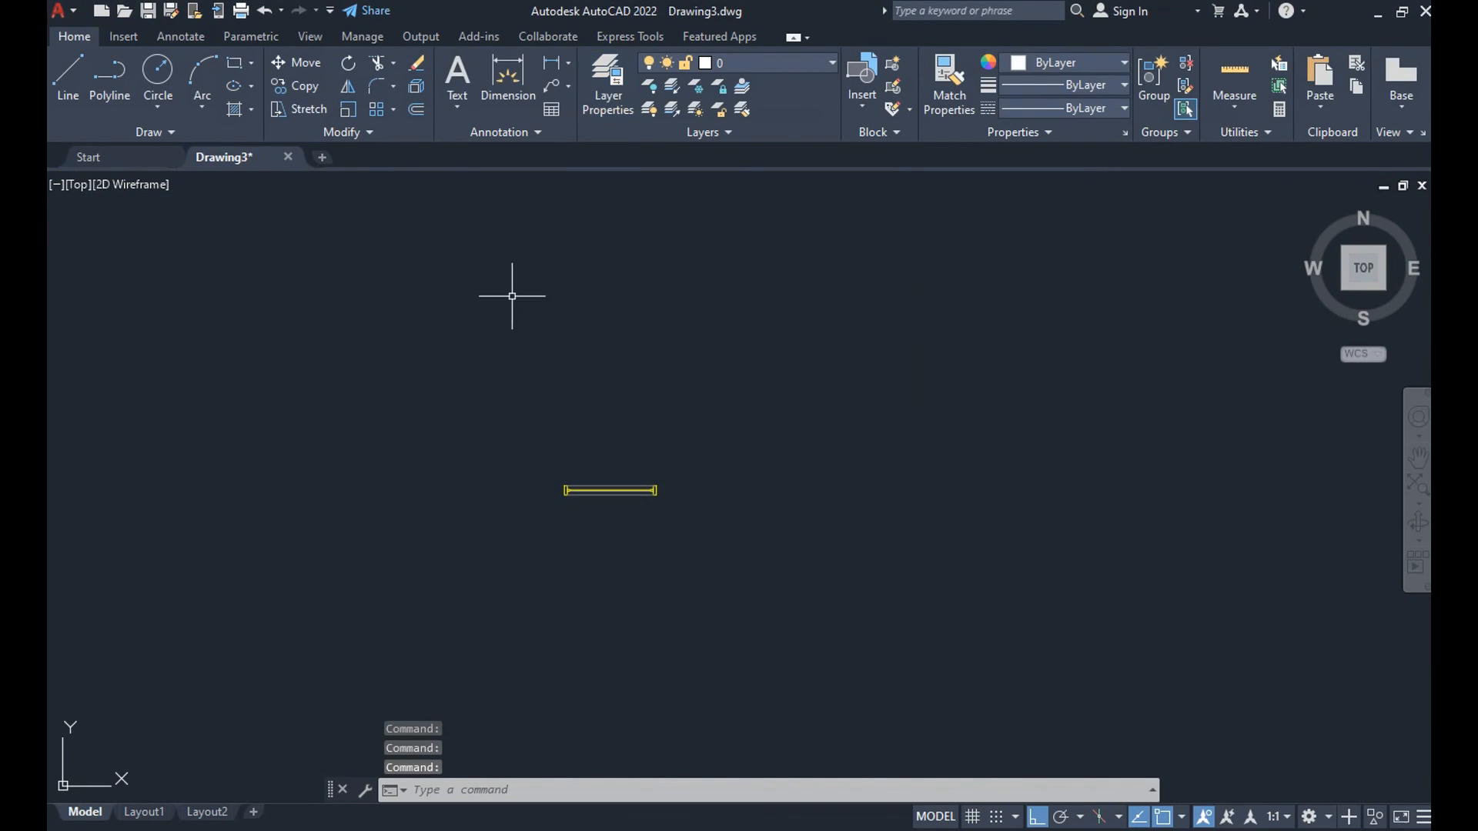
Draw a 3 by 3 rectangle beside the window block with Ortho turned off.
key("Escape")
key("Escape")
type("rec")
key("Return")
left_click(680, 538)
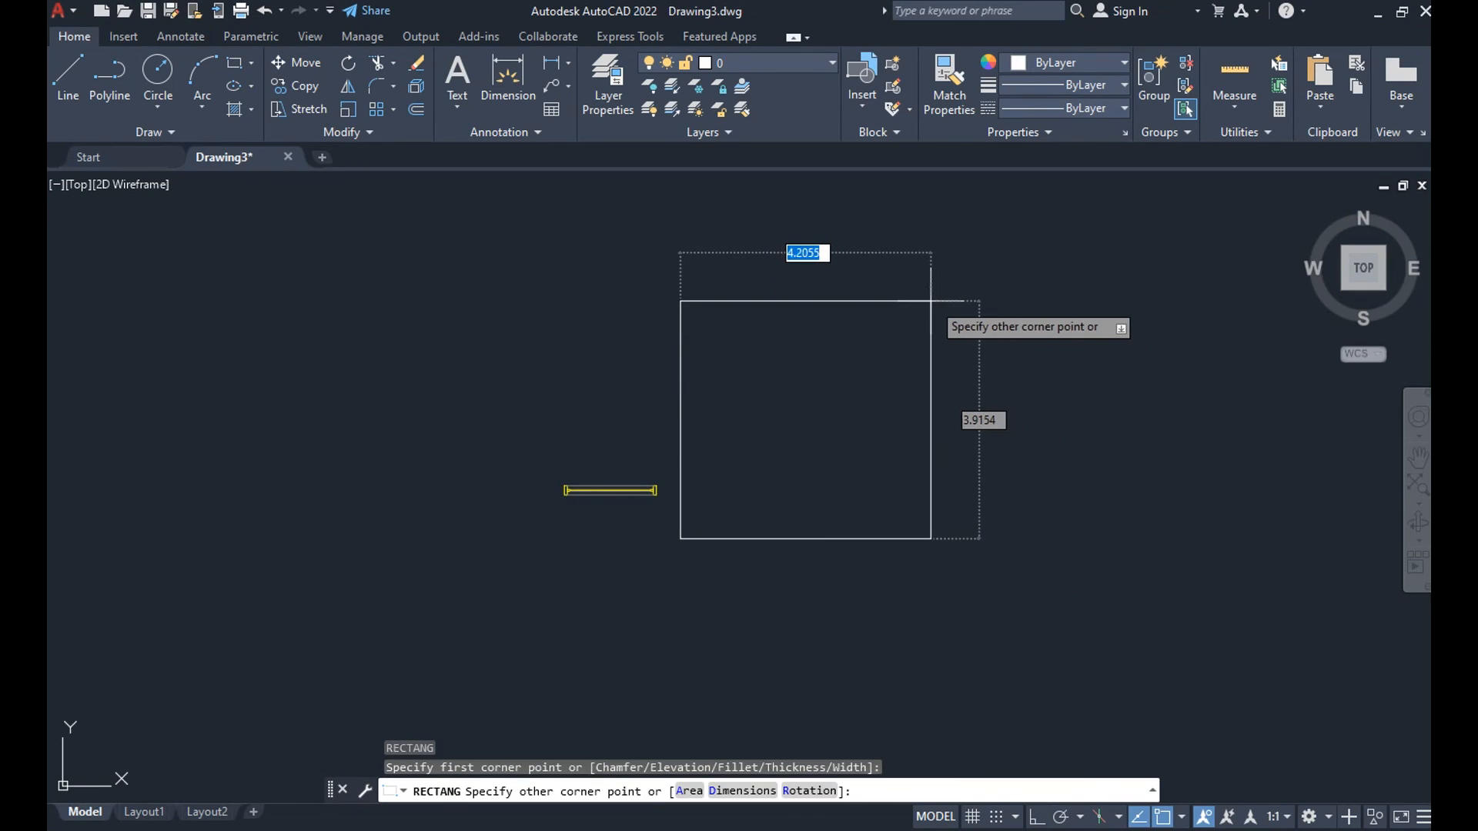
key("F8")
type("3")
key("Tab")
type("3")
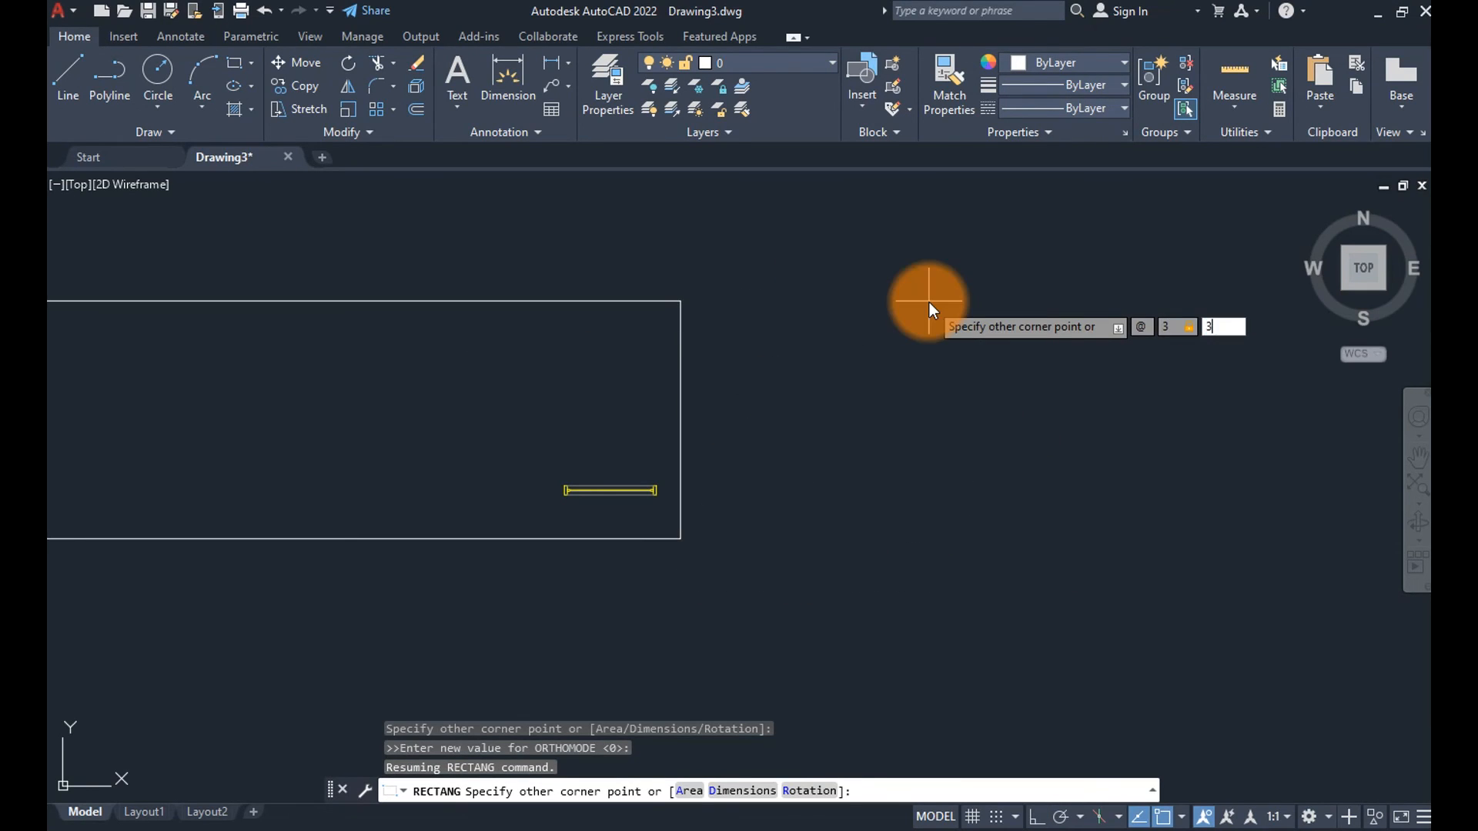
key("Return")
Offset the square inward by 0.15 to form the wall thickness.
type("o")
key("Return")
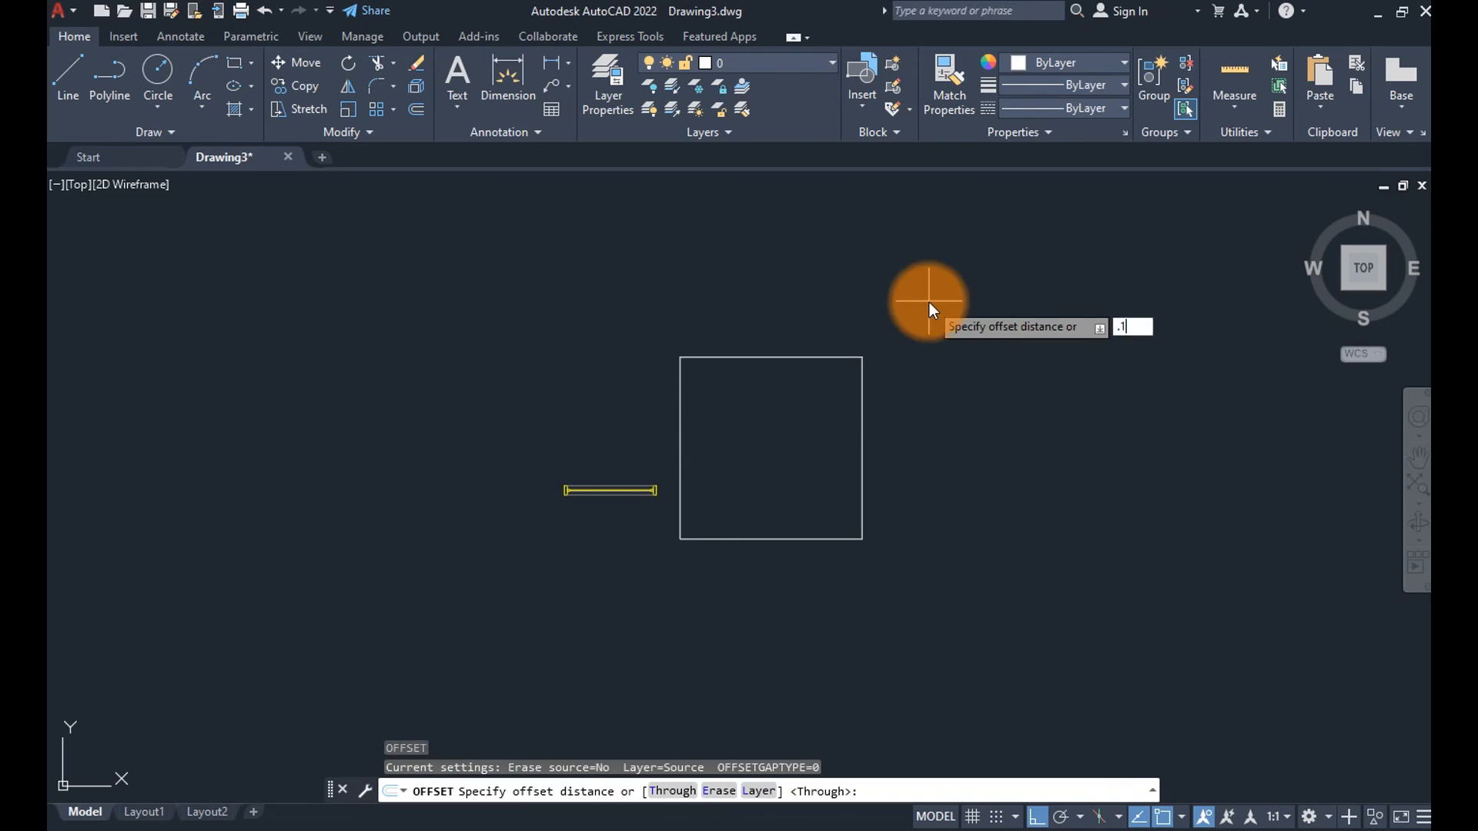
type(".15")
key("Return")
left_click(848, 357)
left_click(806, 407)
key("Escape")
Assign both wall squares to the ALVENARIA layer and clear the selection.
scroll(809, 375, "up", 2)
left_click(834, 326)
left_click(793, 380)
left_click(777, 61)
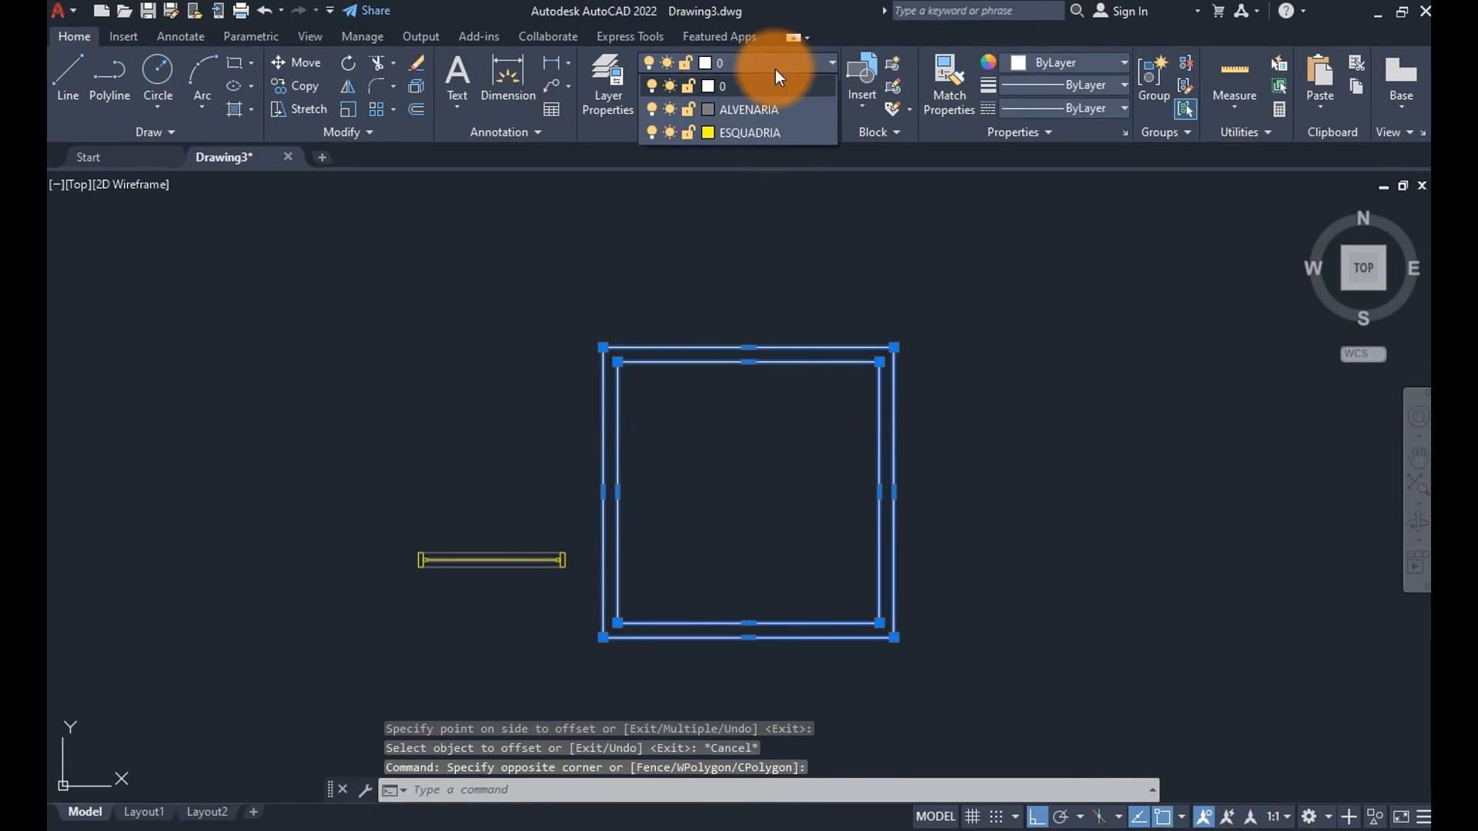
left_click(764, 110)
key("Escape")
Stretch the left edge of the inner square inward by 0.1 to thicken the left wall.
left_click(612, 422)
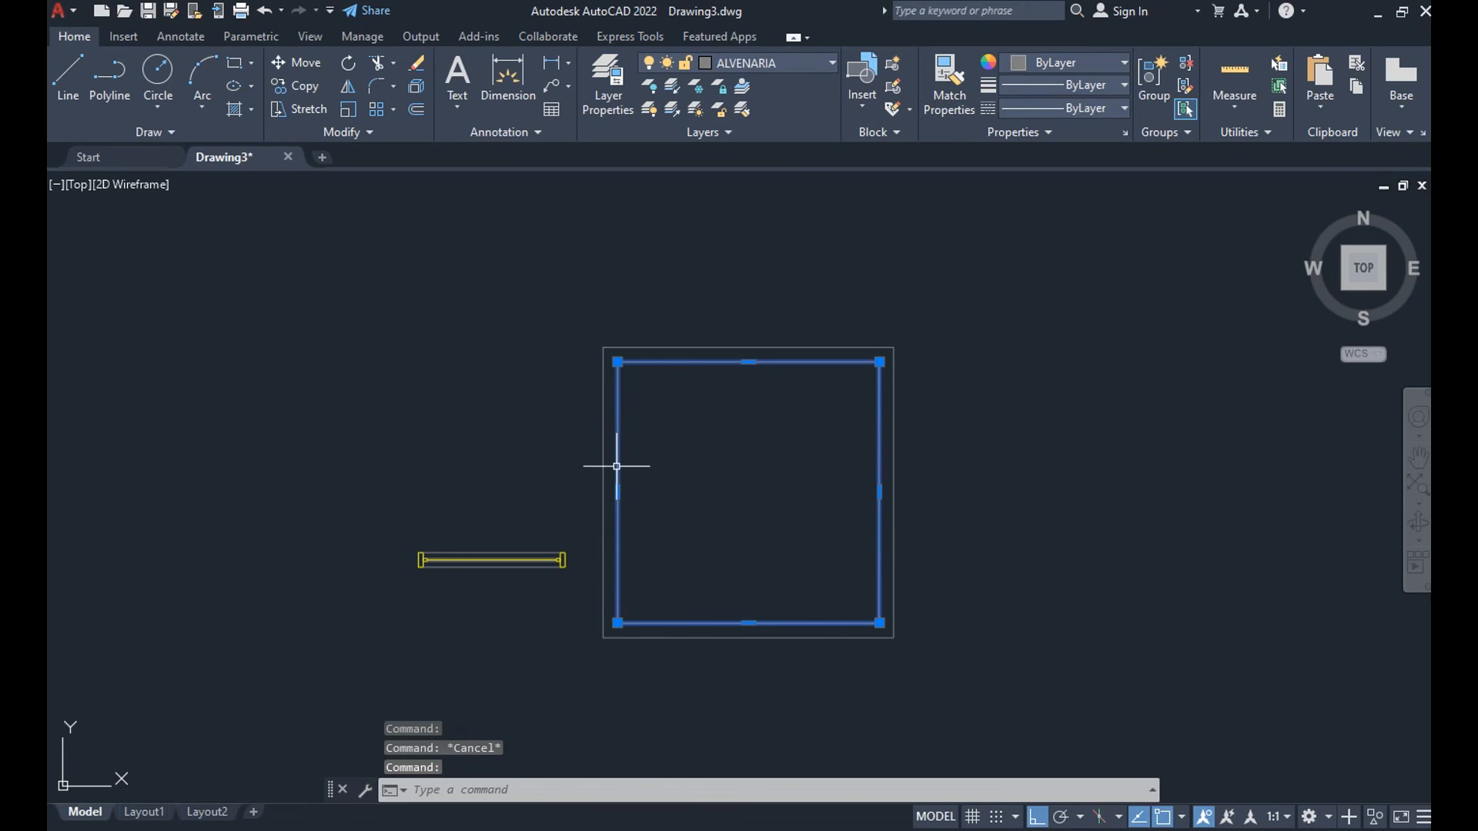
left_click(618, 490)
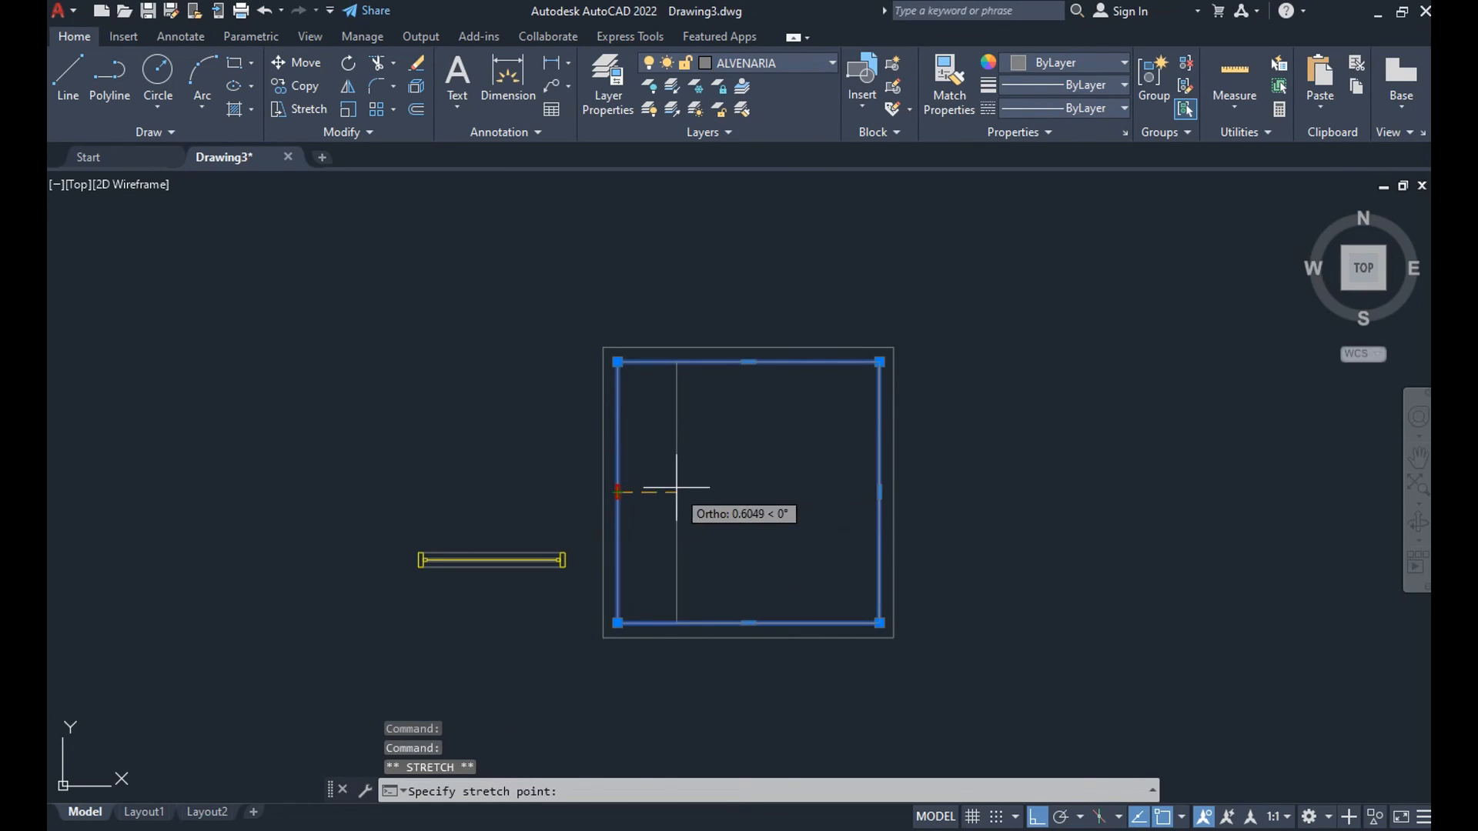
type(".1")
key("Return")
key("Escape")
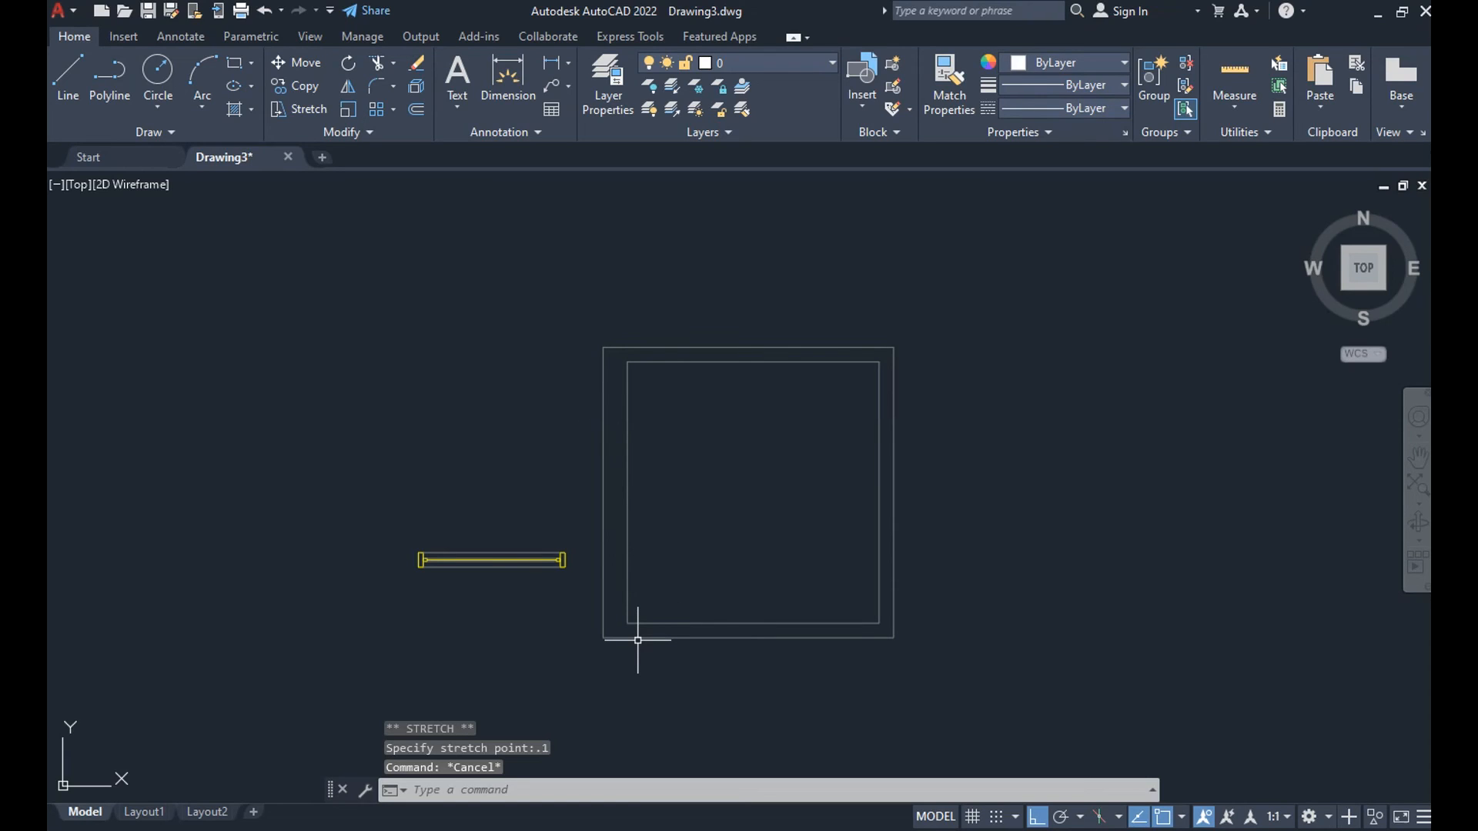
Move the window block by its base grip to the midpoint of the outer square's bottom edge.
left_click(546, 537)
left_click(487, 575)
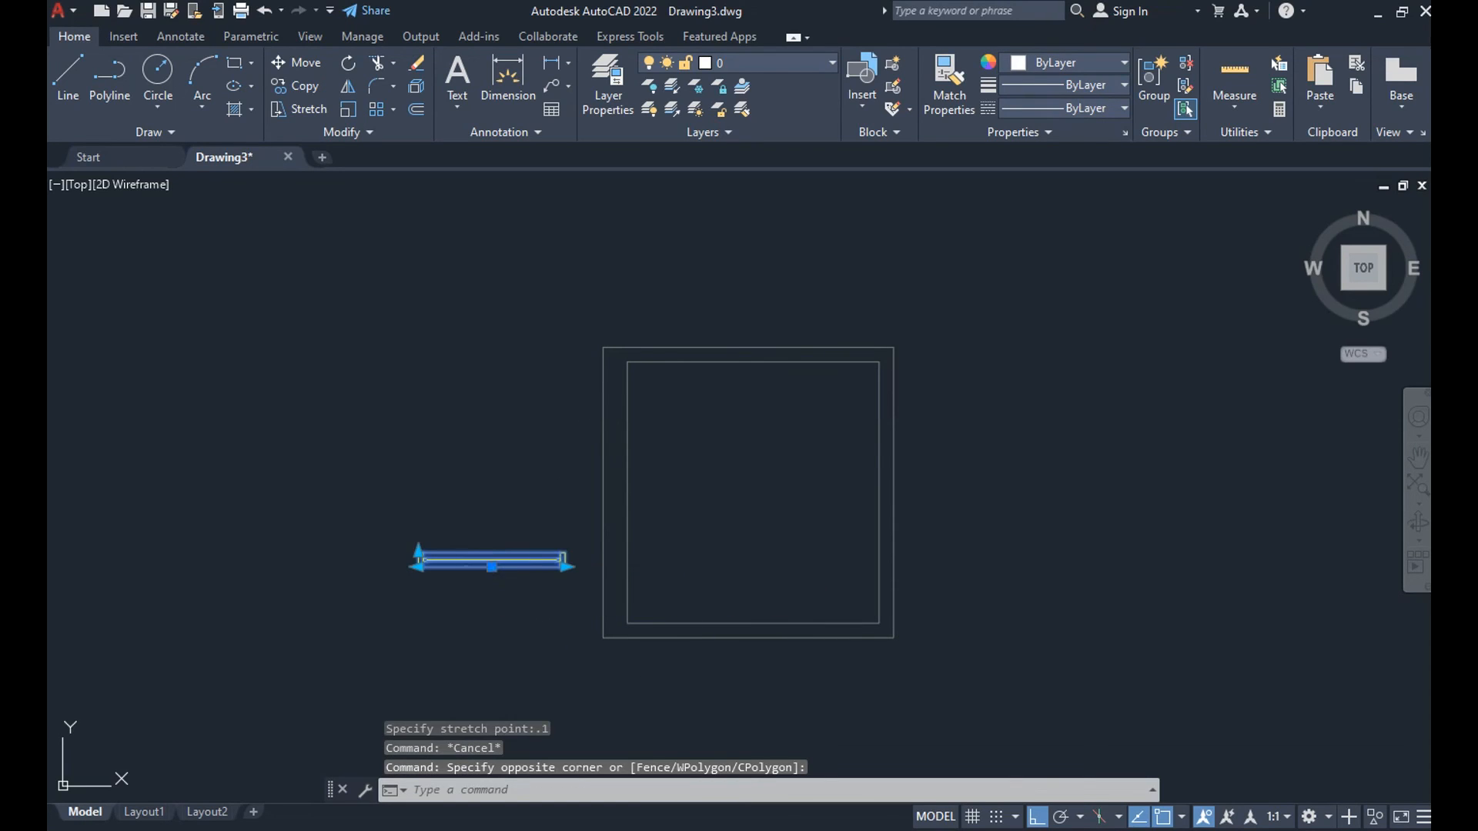
left_click(492, 567)
left_click(748, 638)
left_click(685, 792)
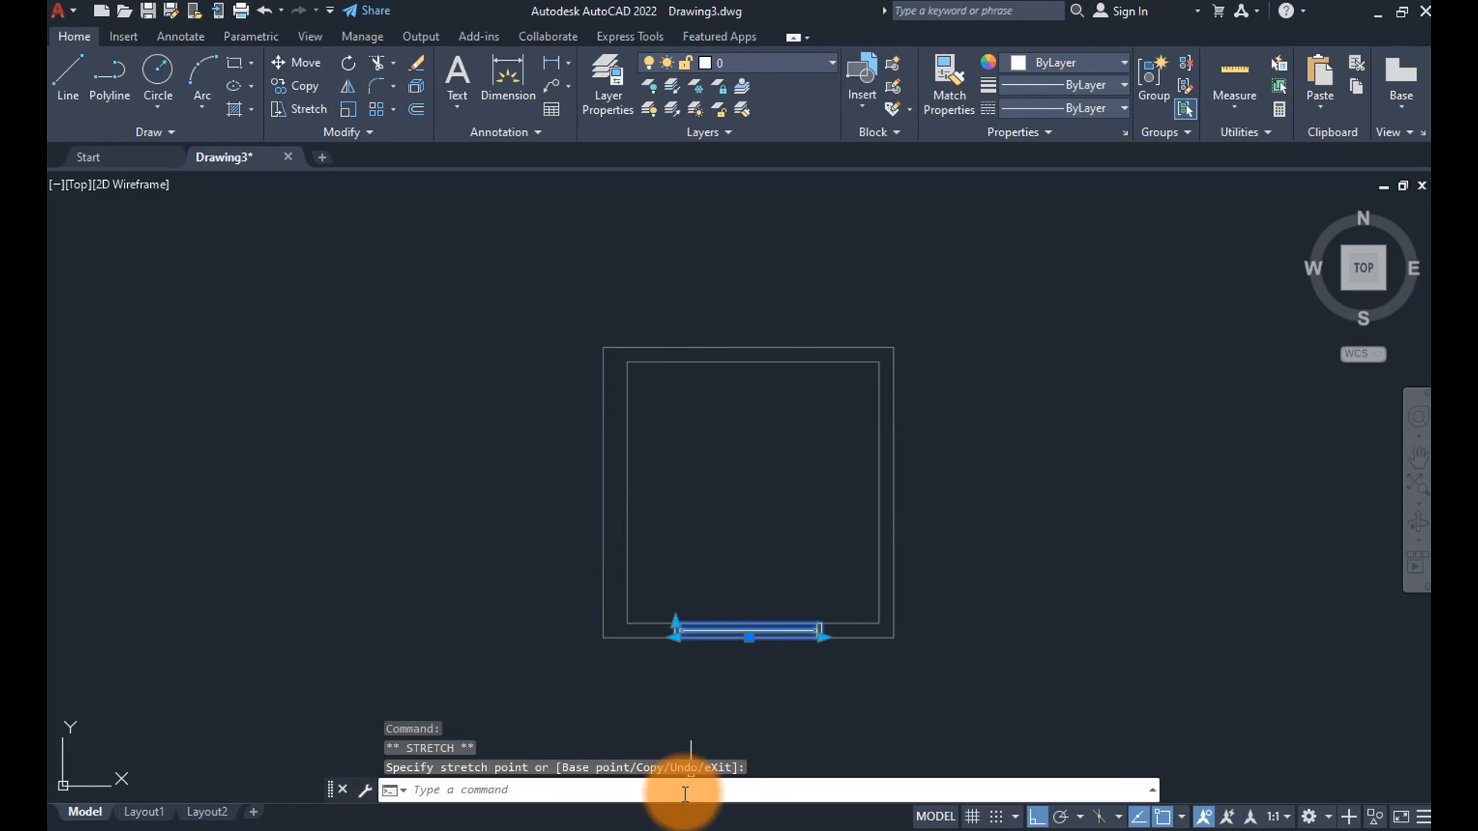
Examine how the window block's base grip and ends fit the bottom wall, keeping the block at the edge's midpoint.
scroll(690, 632, "up", 5)
scroll(708, 596, "down", 1)
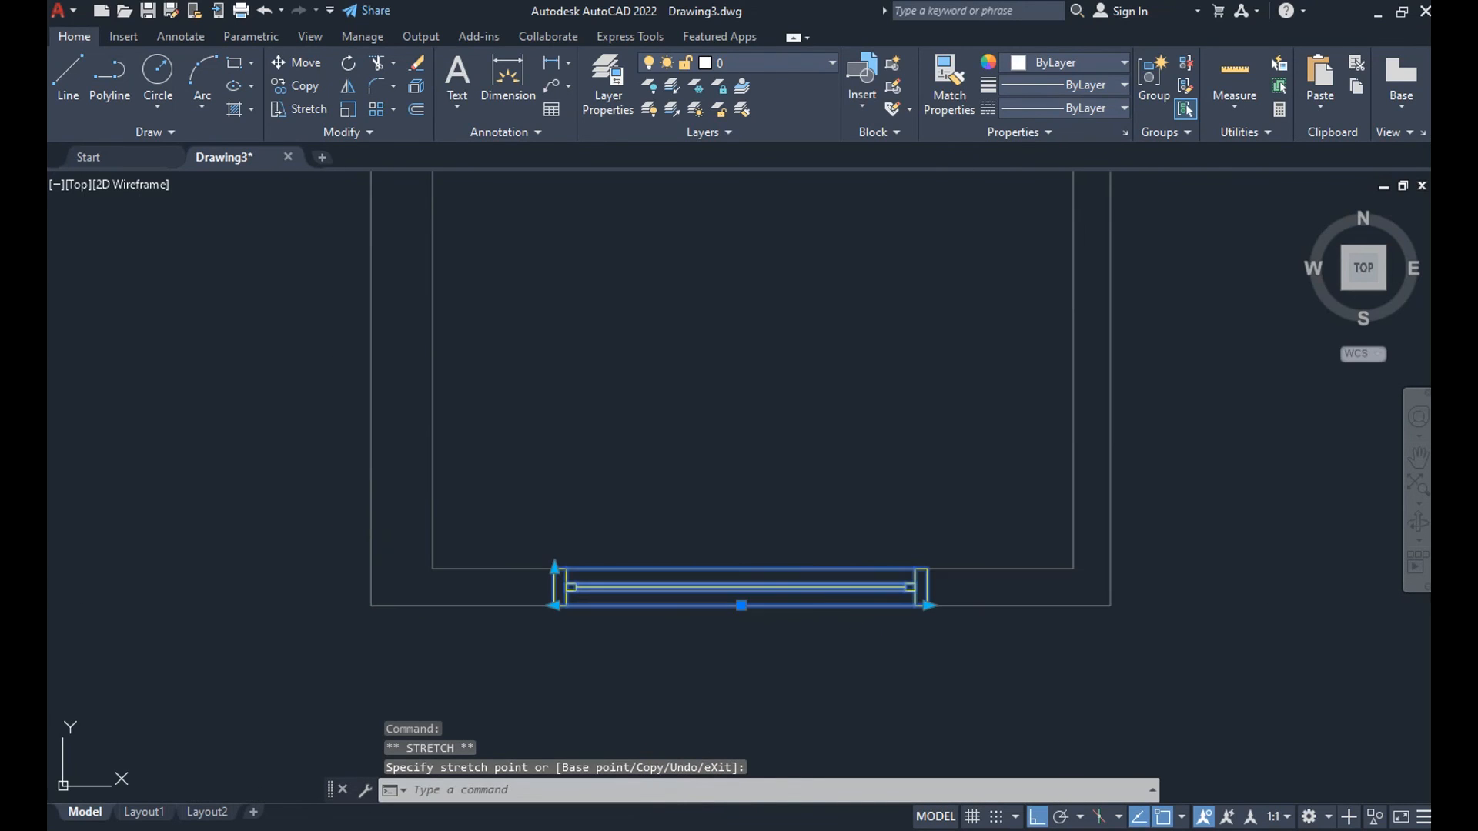
left_click(741, 605)
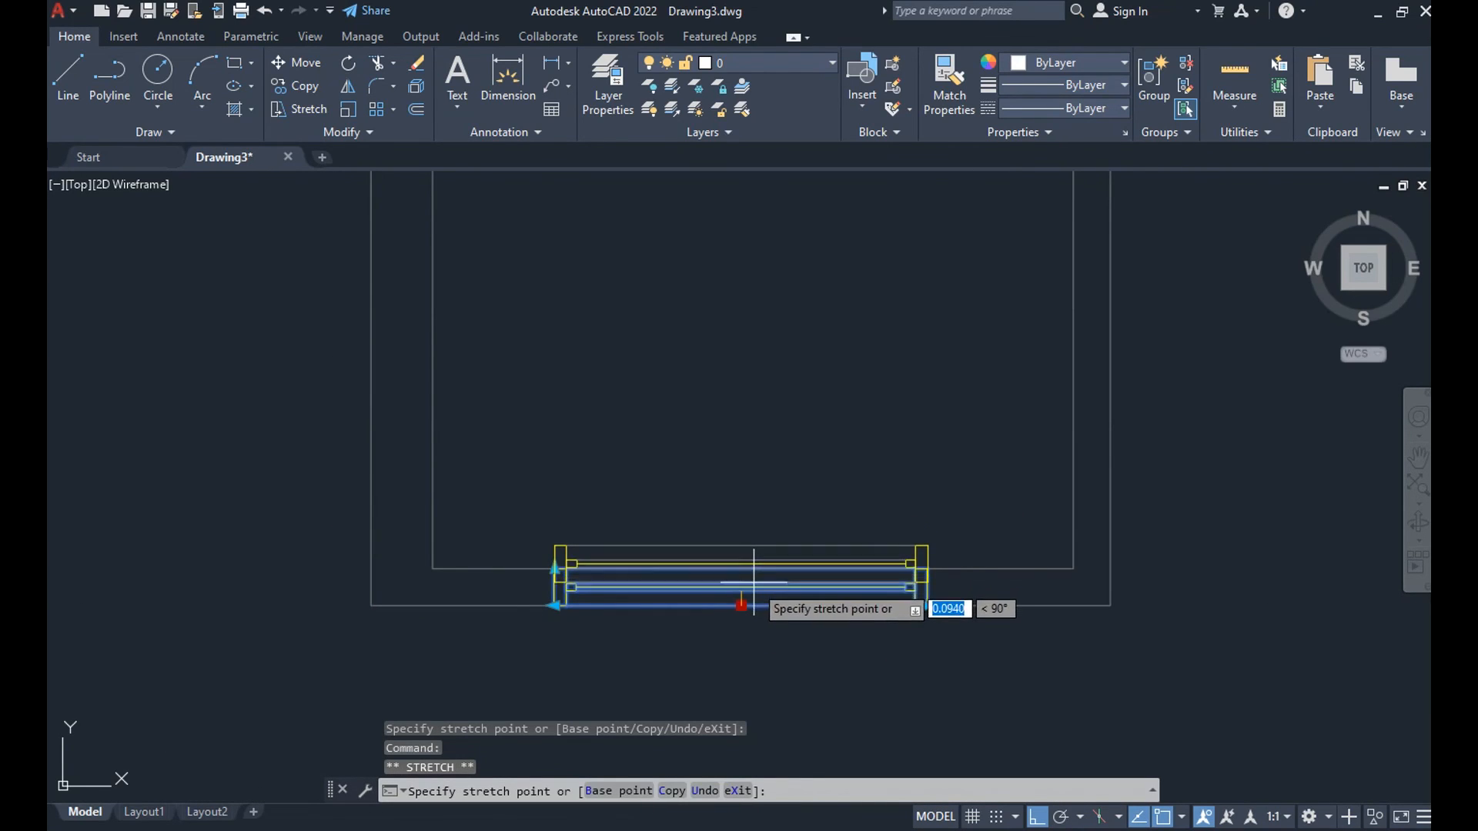
left_click(741, 605)
scroll(741, 606, "down", 4)
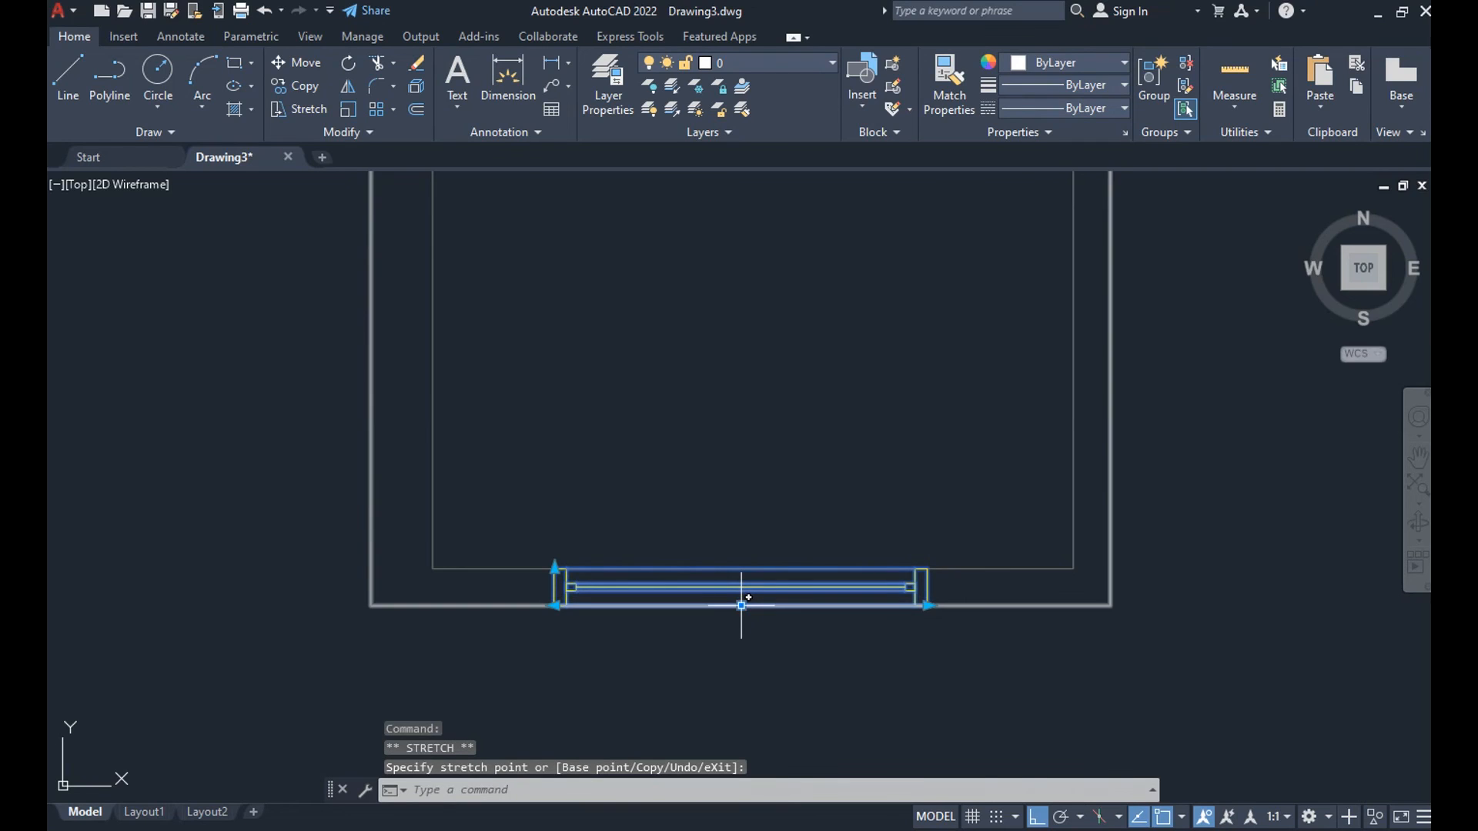
key("Escape")
scroll(771, 587, "up", 6)
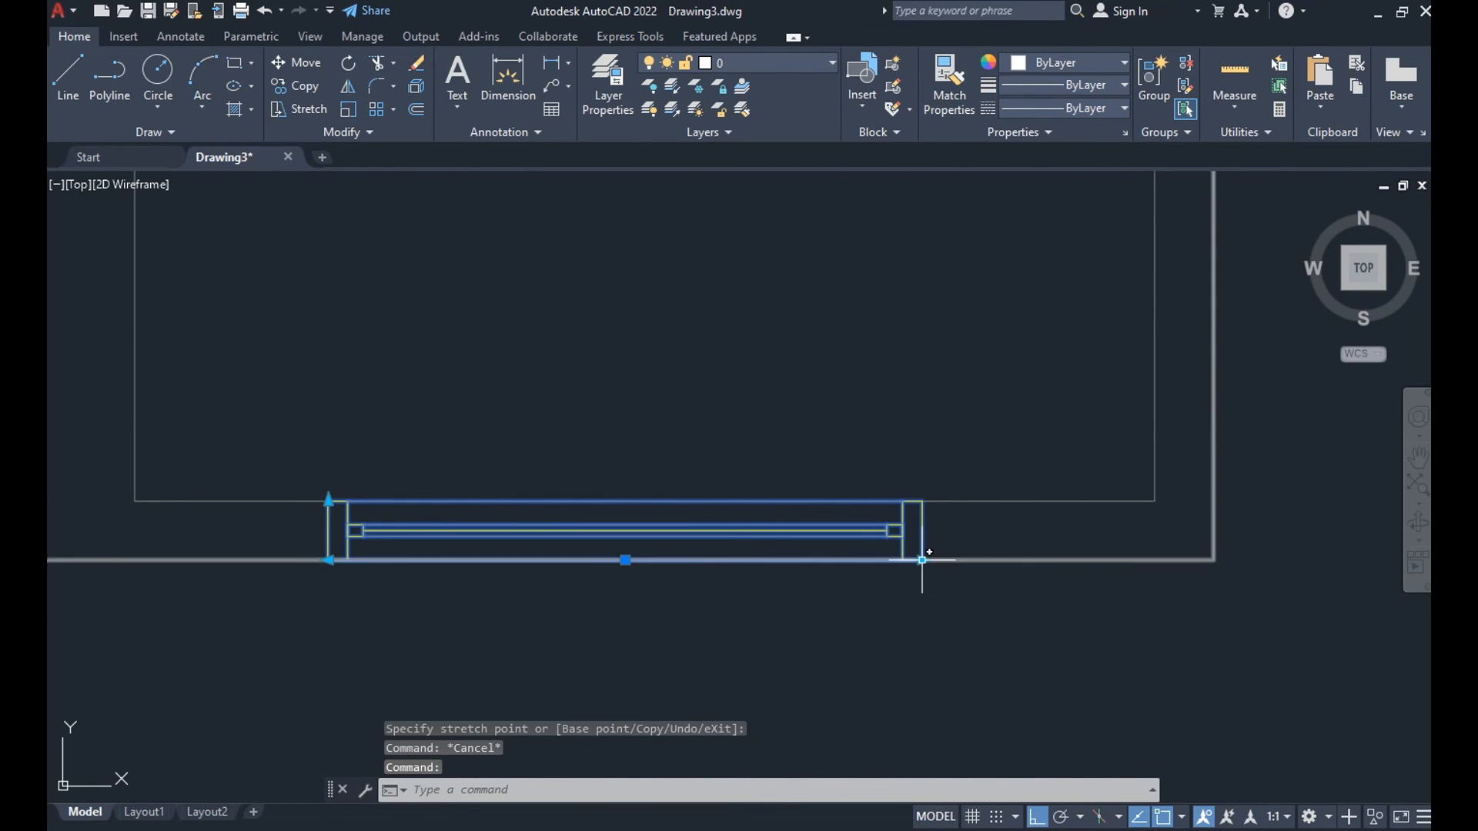
scroll(677, 515, "down", 3)
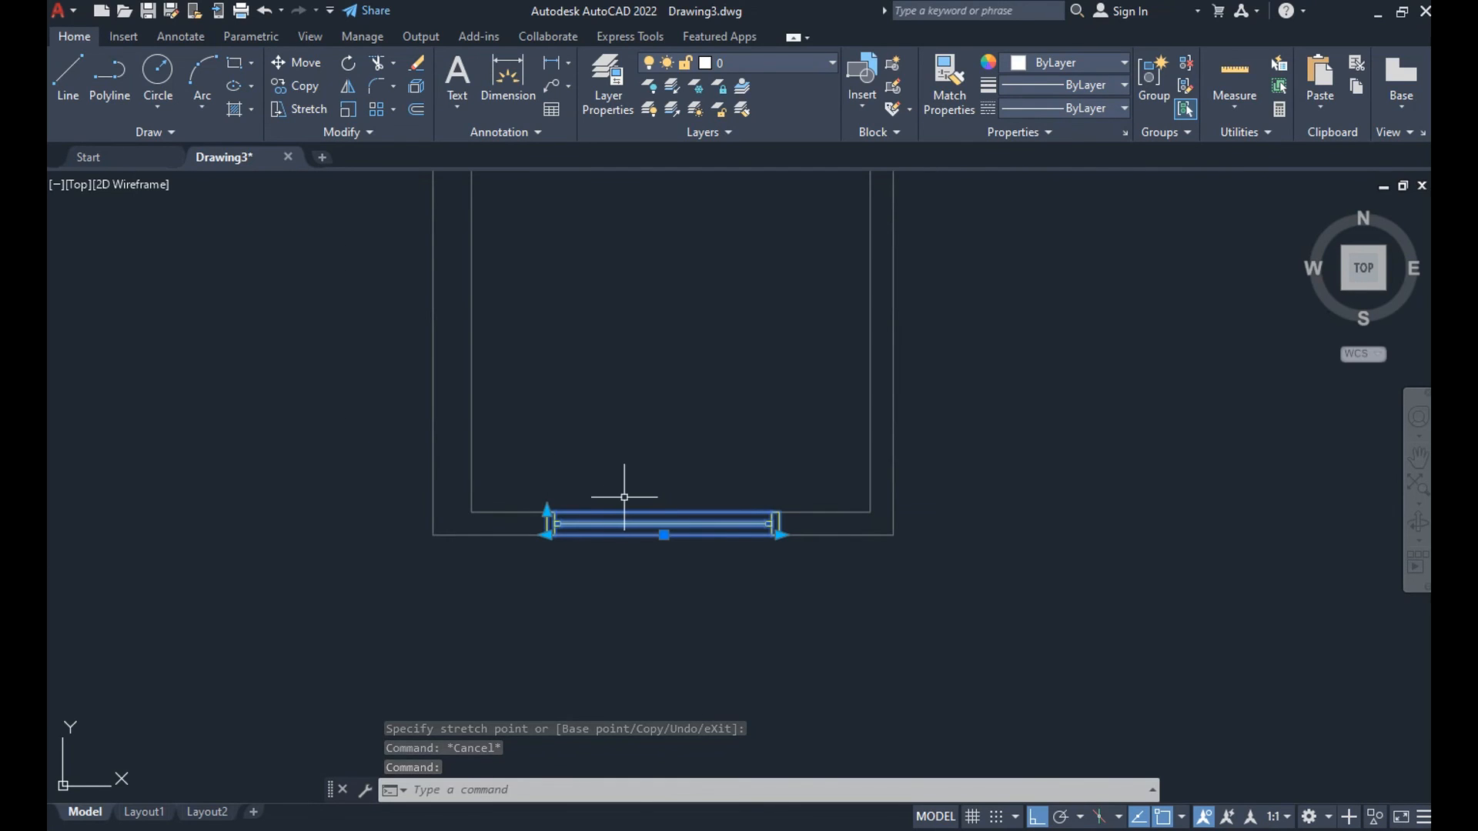
Display the bottom window block's properties, set its Largura to 2, and clear the selection.
key("ctrl+1")
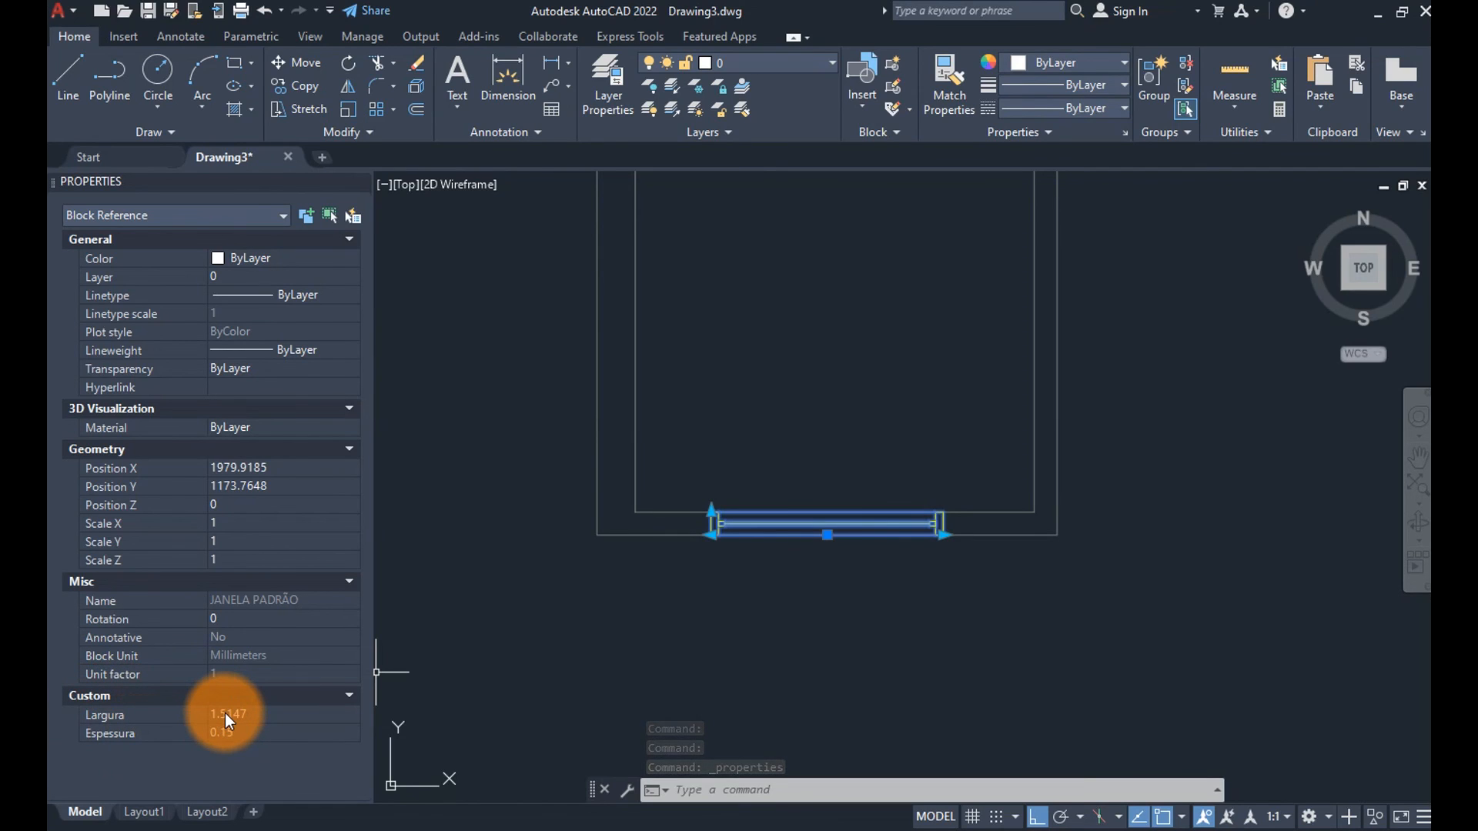
left_click(248, 716)
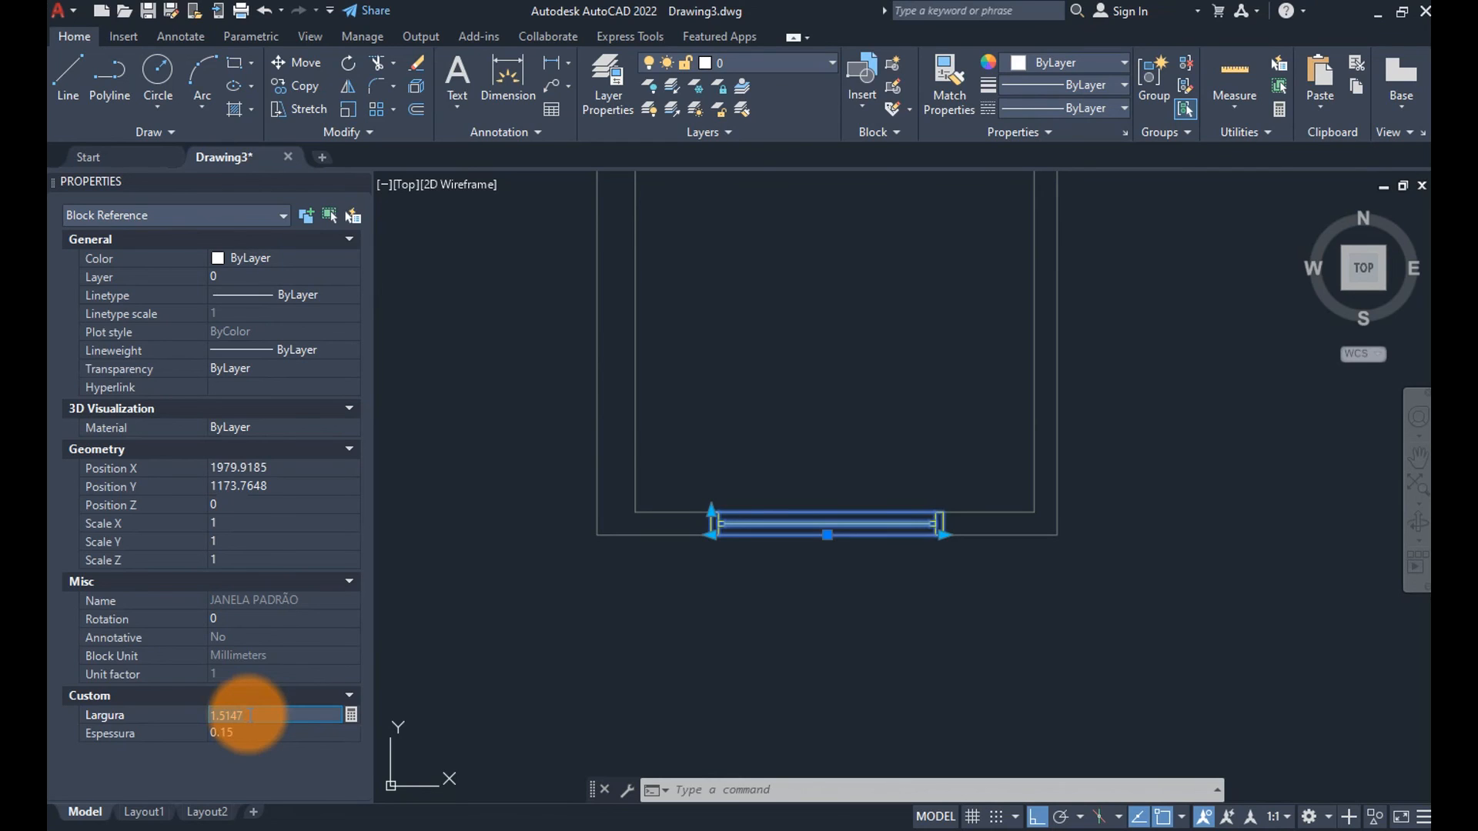
type("2")
left_click(248, 733)
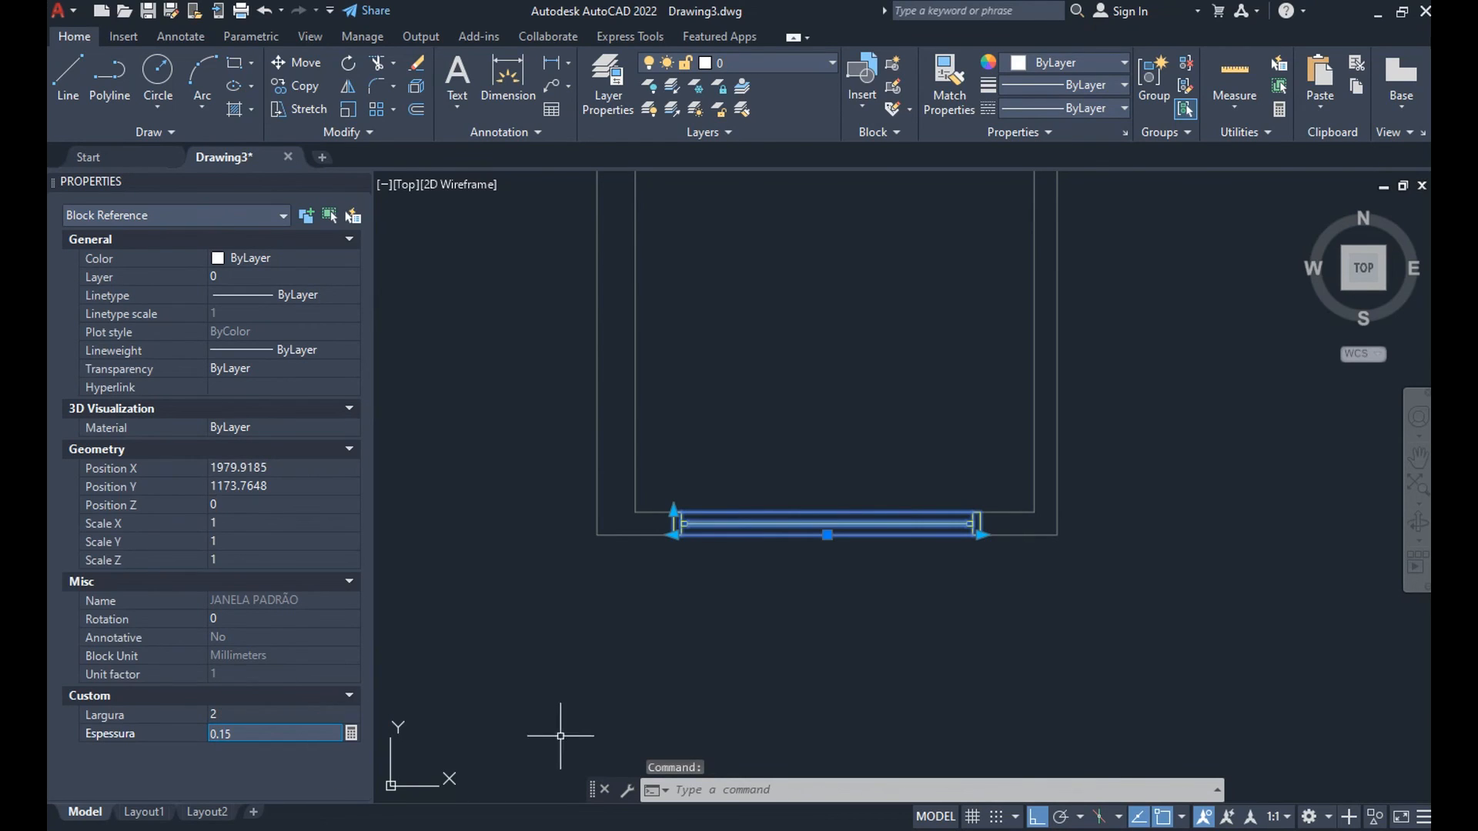
key("Escape")
scroll(793, 658, "up", 4)
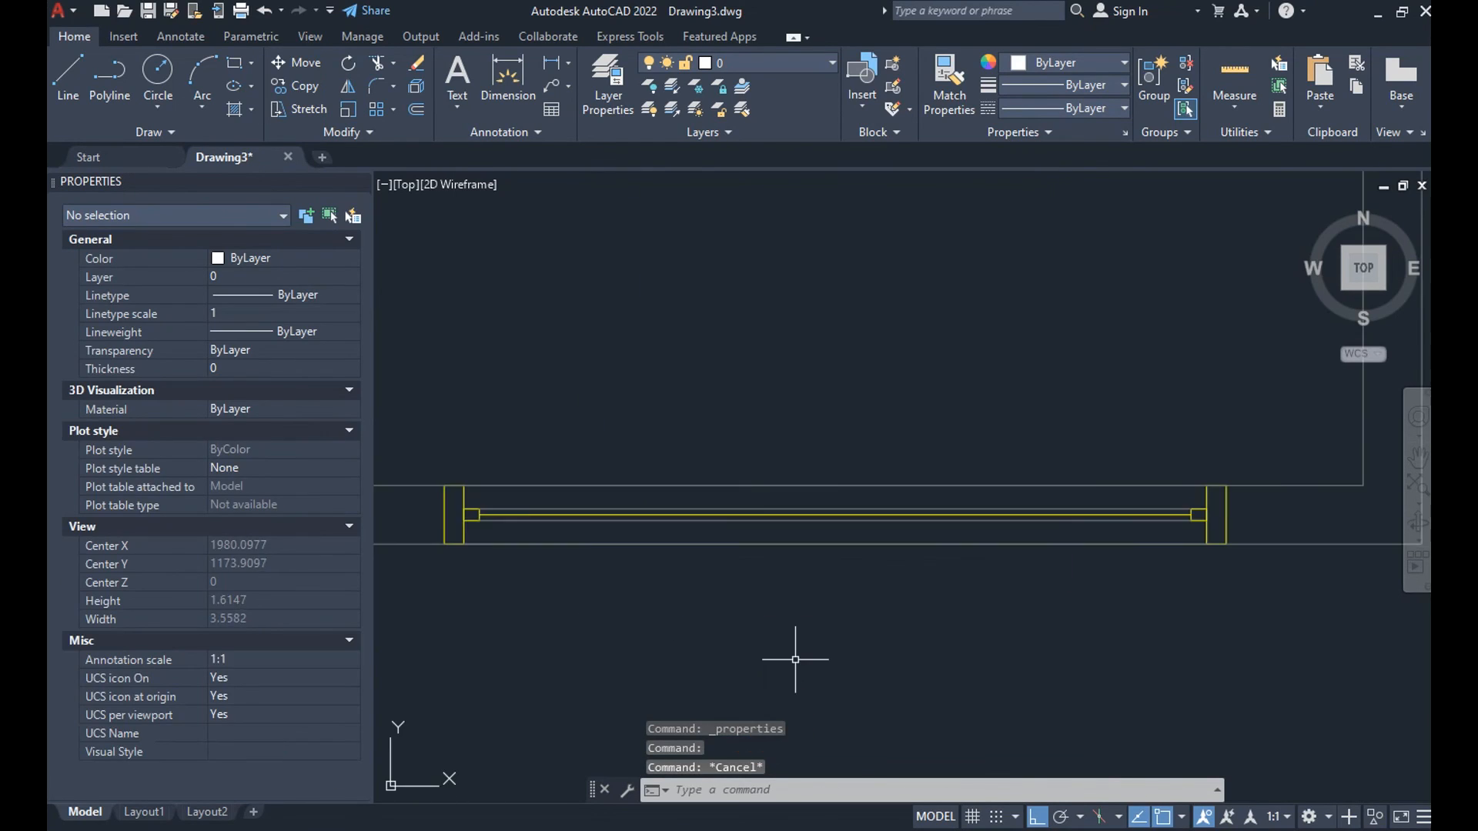
scroll(745, 593, "down", 4)
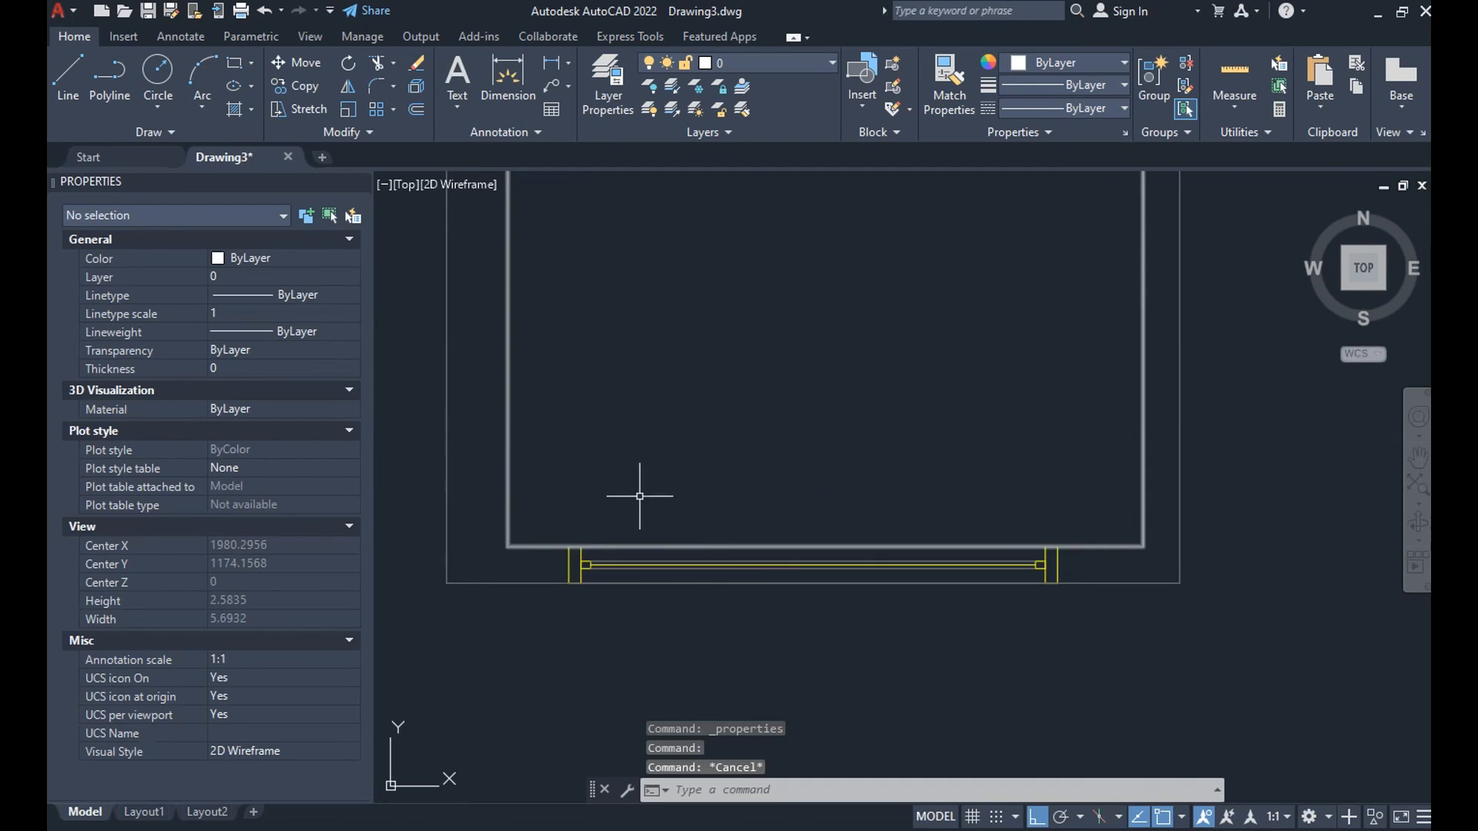
Copy the bottom window block and paste the duplicate inside the inner wall square.
left_click(737, 564)
middle_click_drag(737, 564, 722, 721)
key("ctrl+c")
key("ctrl+v")
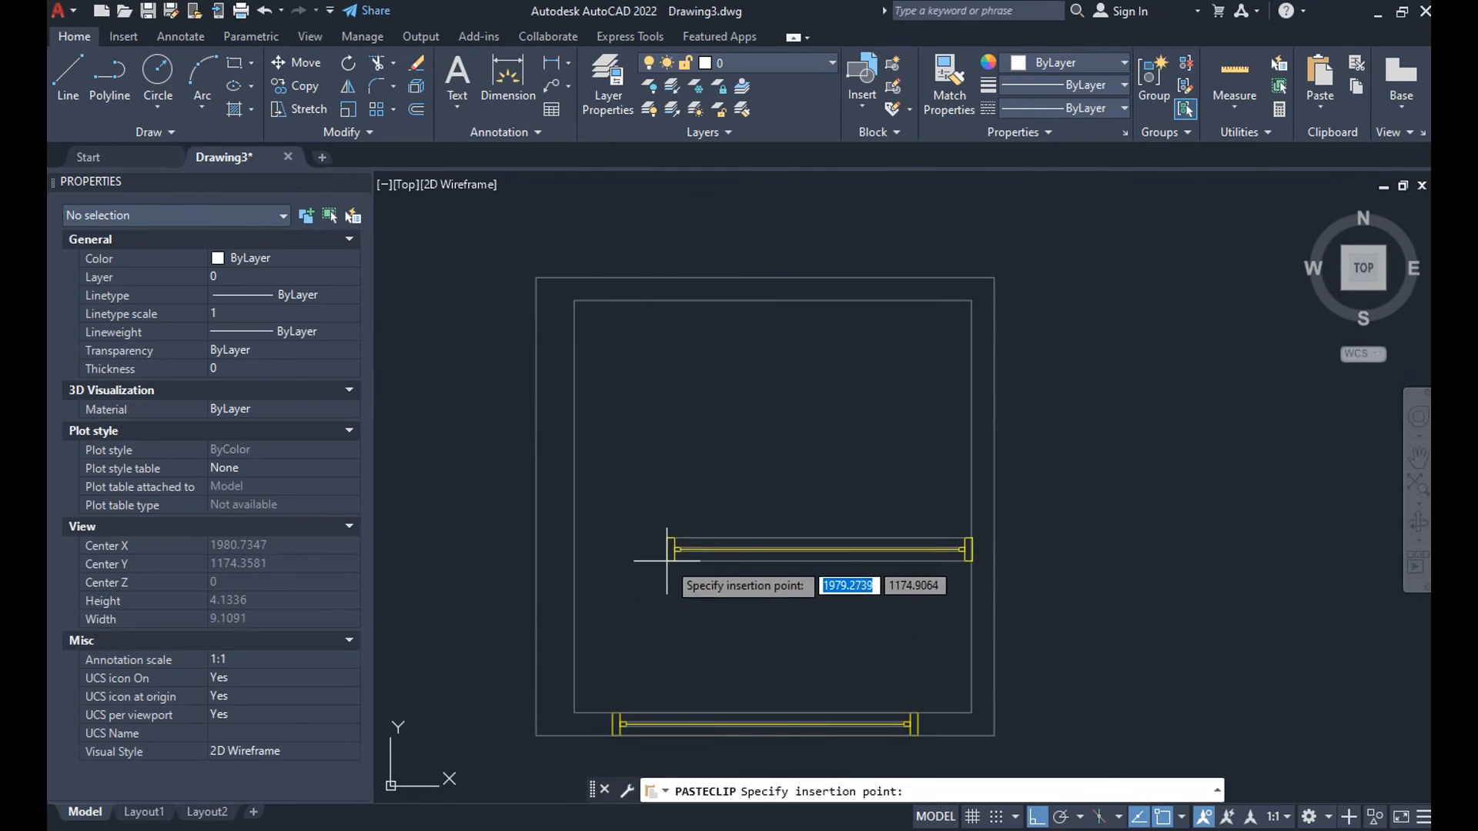
left_click(652, 497)
Rotate the pasted window block to a vertical orientation, with a rotation of 270 degrees.
type("RO")
key("Return")
left_click(773, 421)
left_click(696, 515)
key("Return")
left_click(742, 472)
left_click(740, 562)
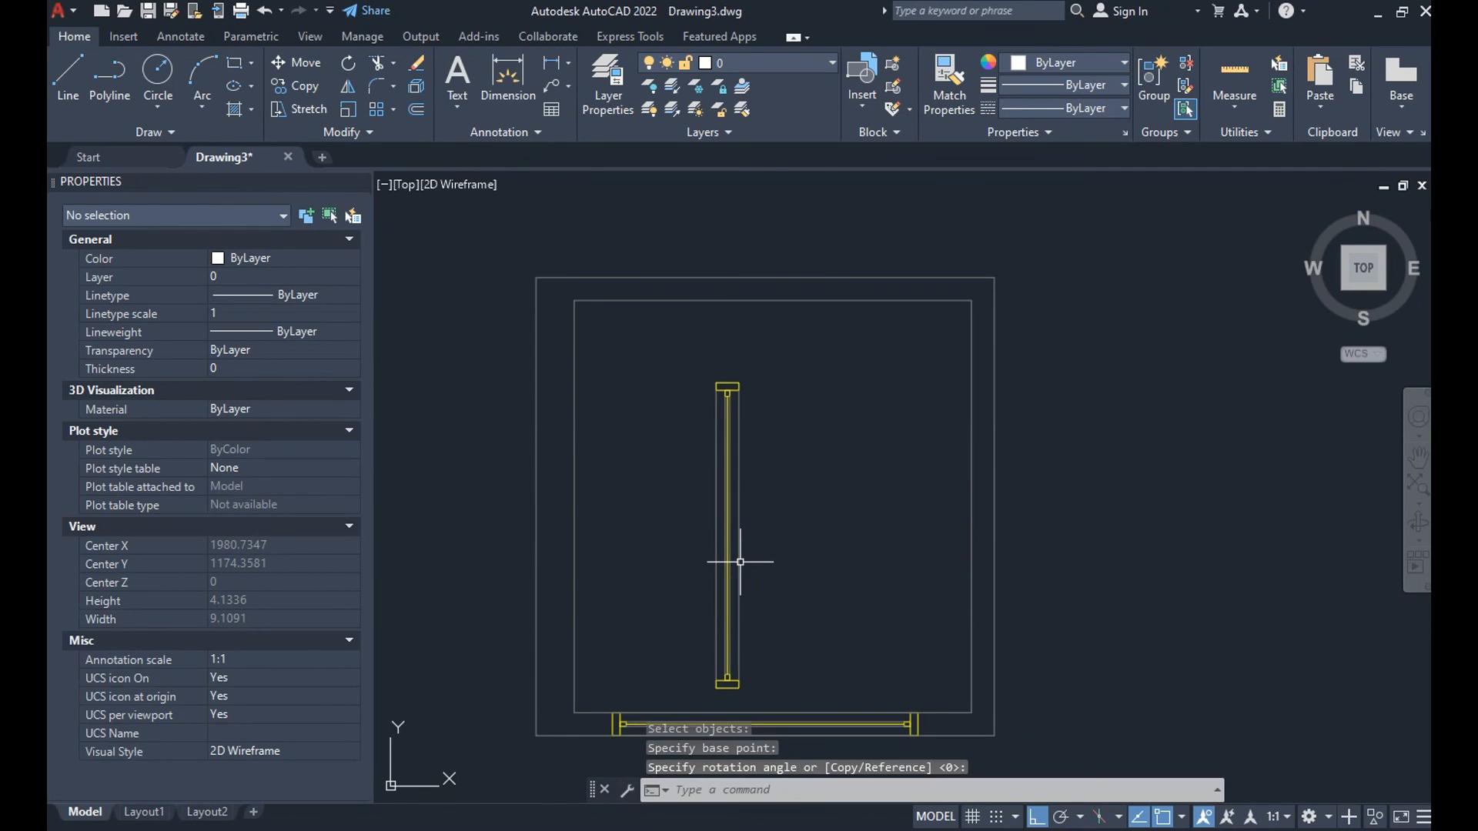
Move the vertical window block by its base grip to the midpoint of the outer square's left edge.
left_click(750, 541)
left_click(720, 550)
left_click(713, 531)
left_click(598, 518)
left_click(719, 537)
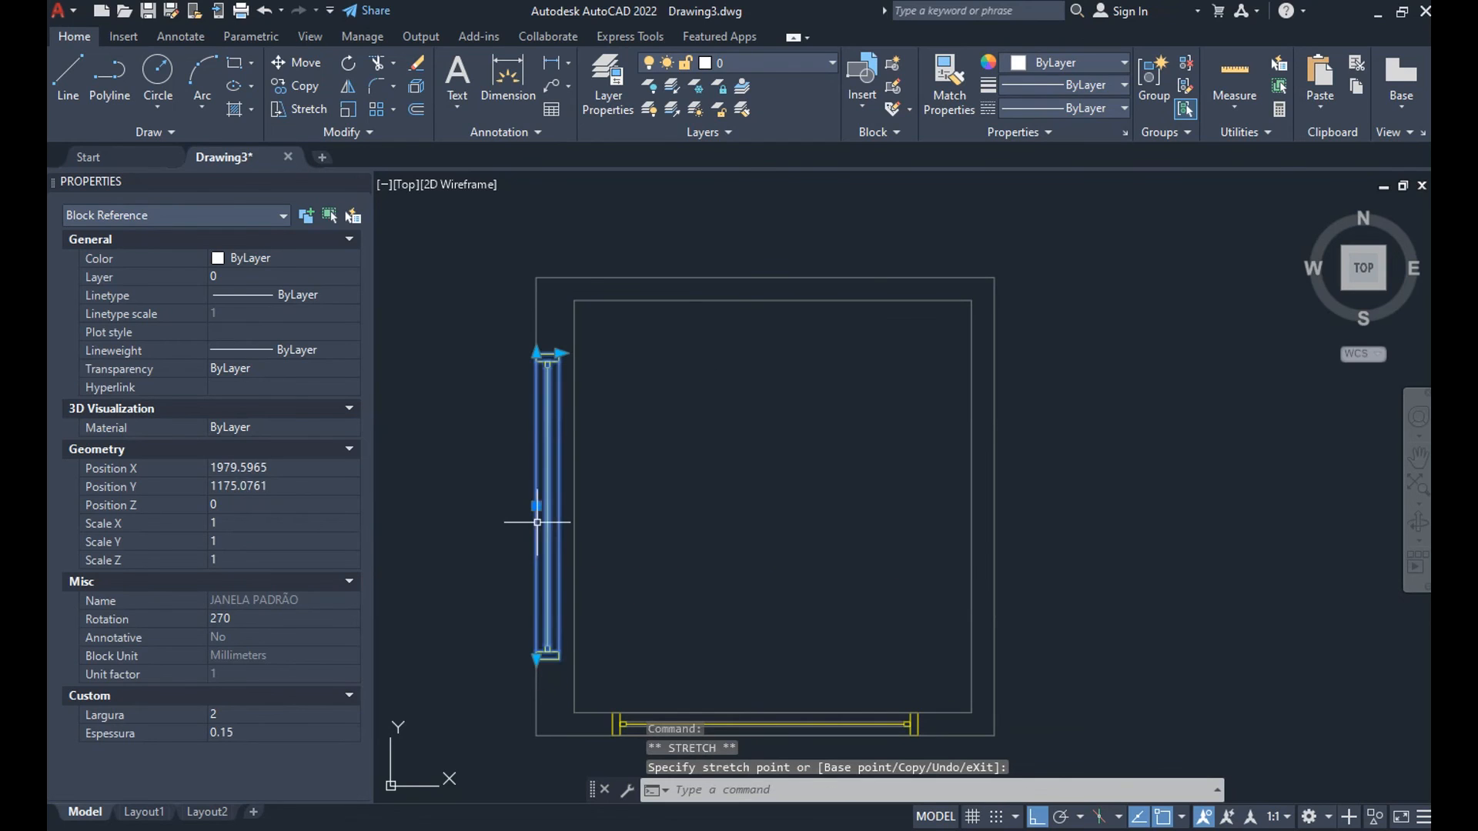
Set the left-wall window block's Largura to 1.5 and clear the selection.
left_click(209, 714)
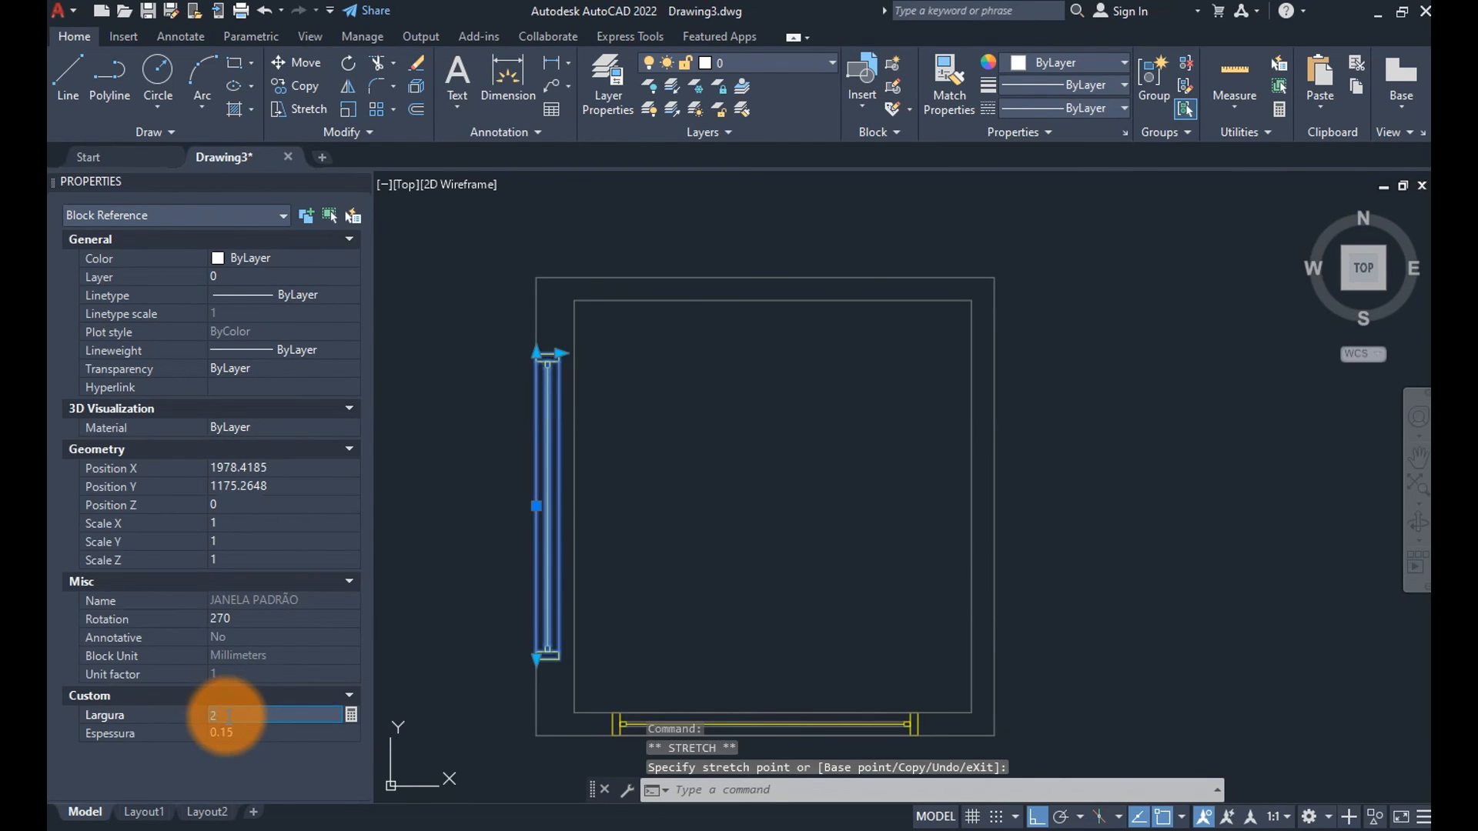
type("1.5")
key("Tab")
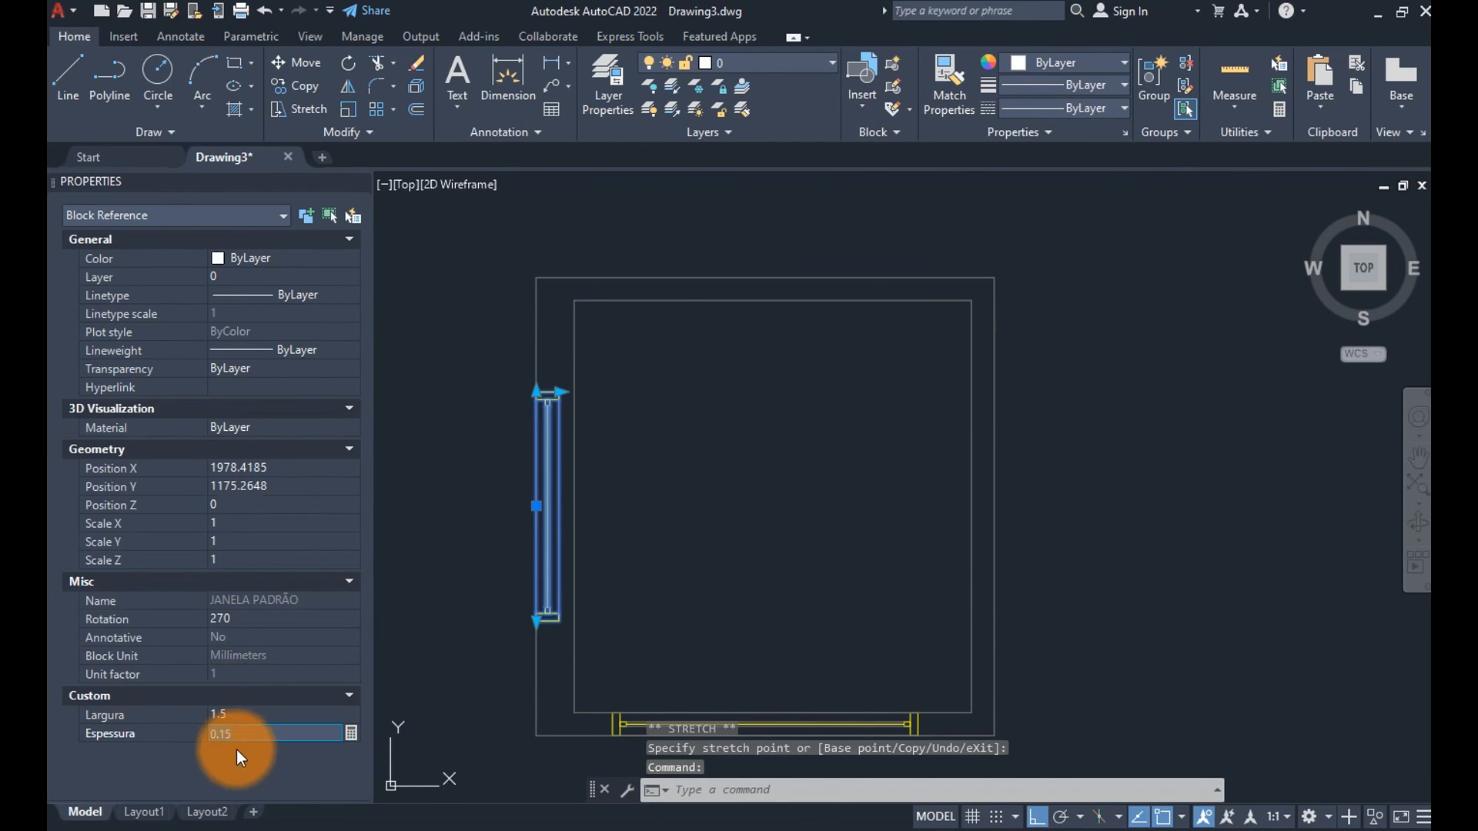
left_click(240, 731)
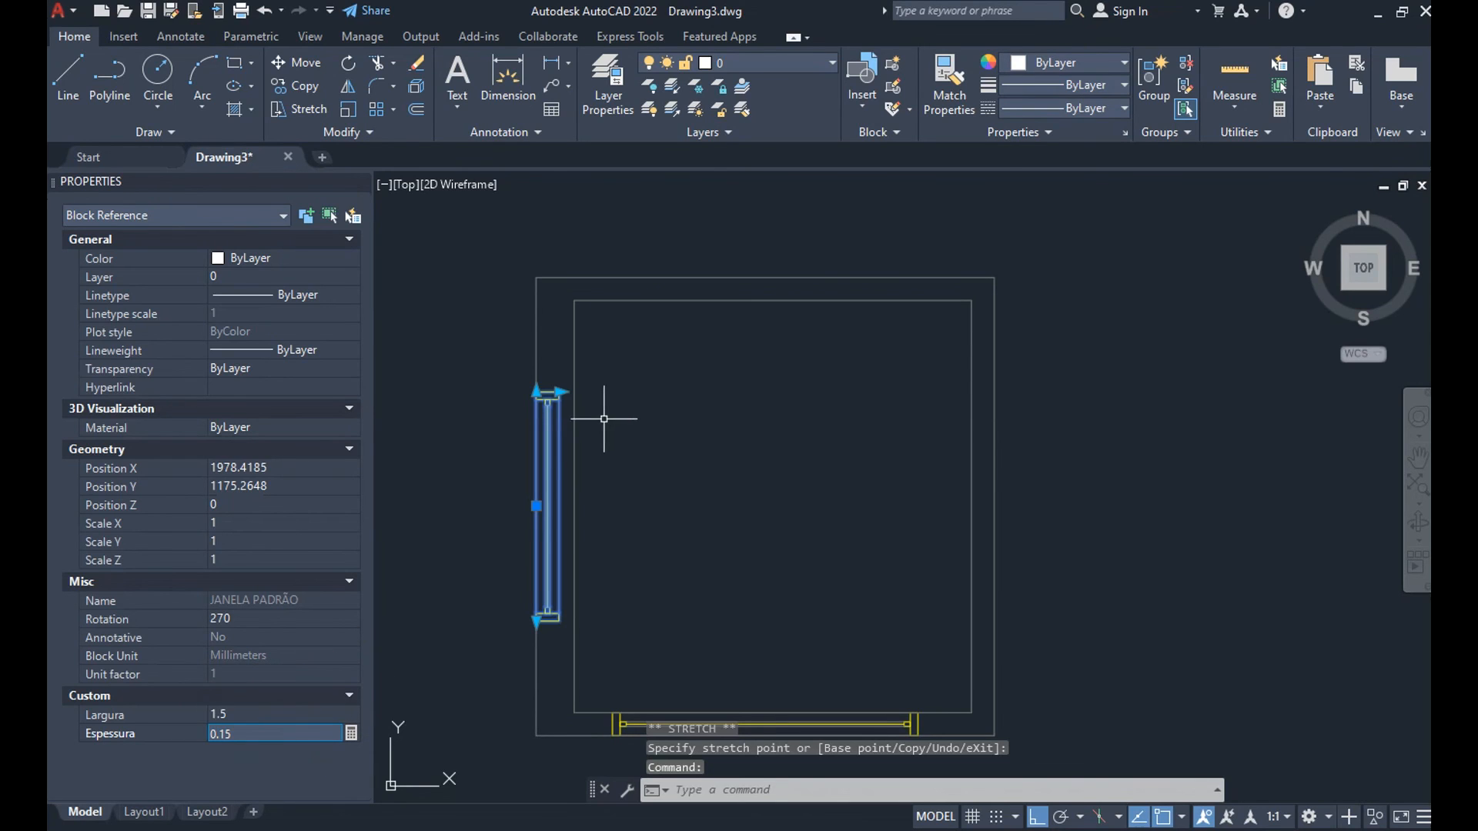
key("Escape")
Stretch the left window's Espessura grip to the inner wall line with a Perpendicular snap, then clear the selection.
left_click(536, 398)
left_click(562, 393)
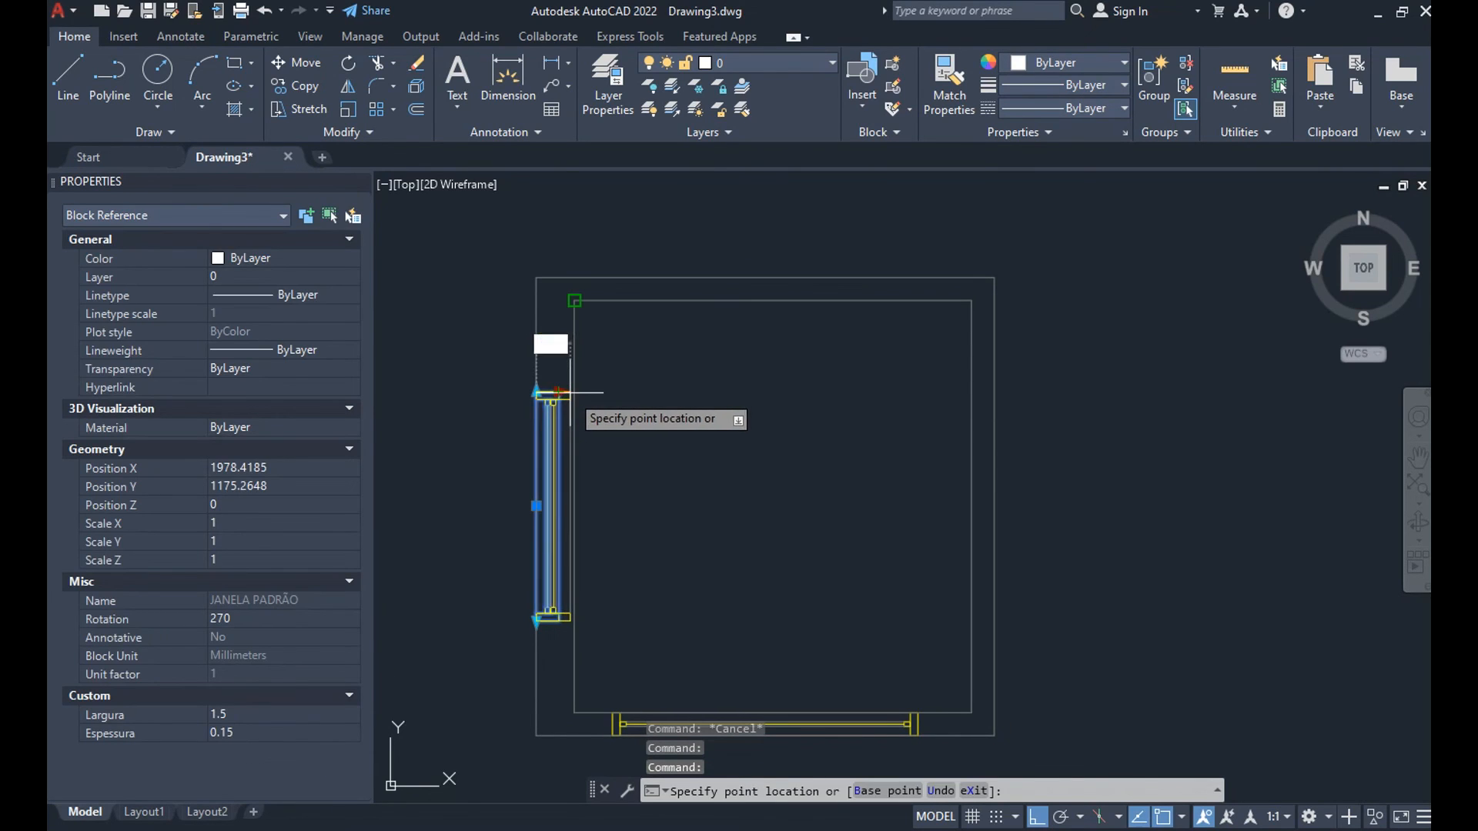
right_click(601, 441, "shift")
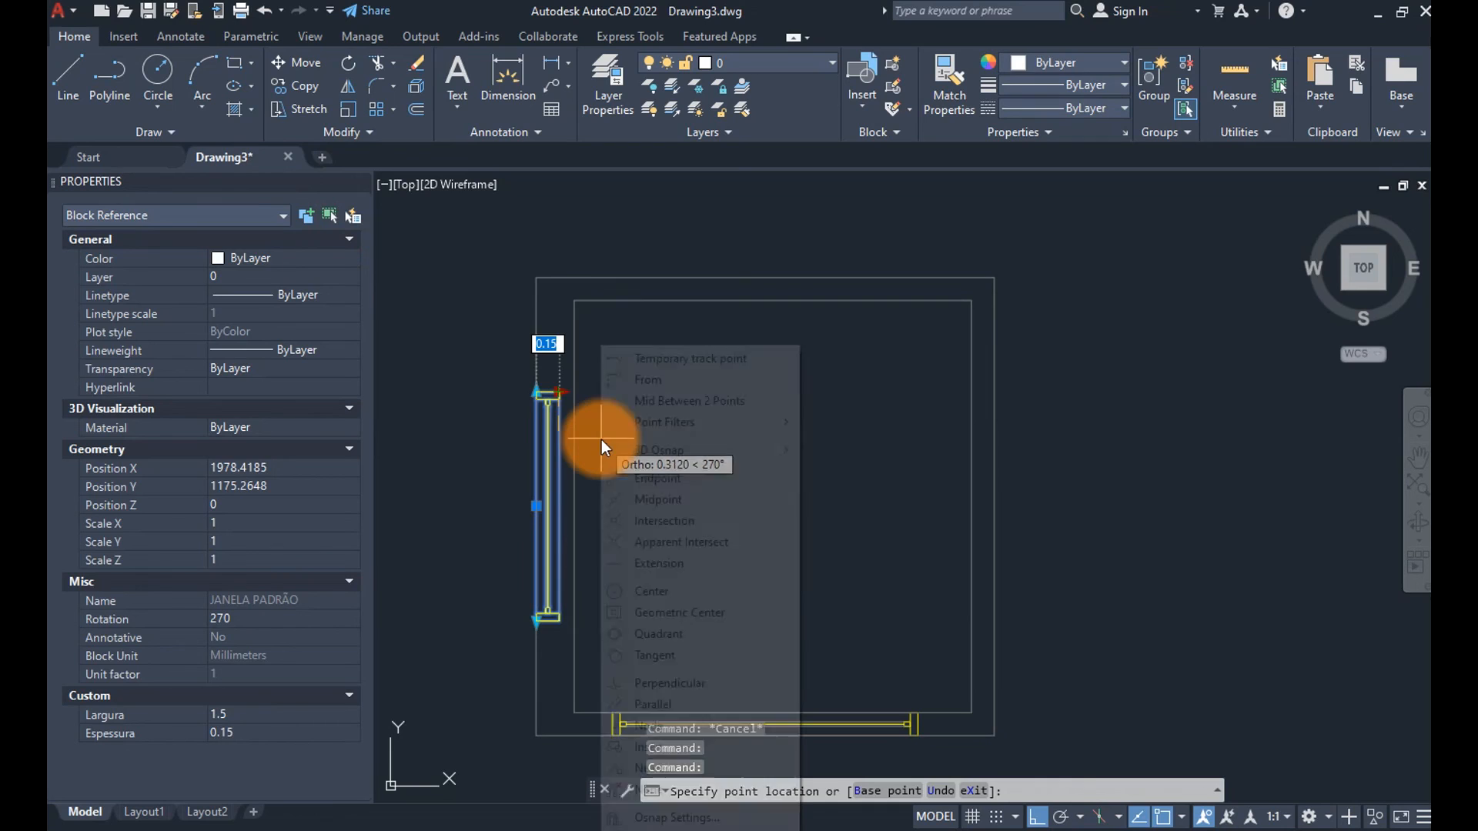
left_click(668, 683)
scroll(558, 427, "up", 2)
key("Escape")
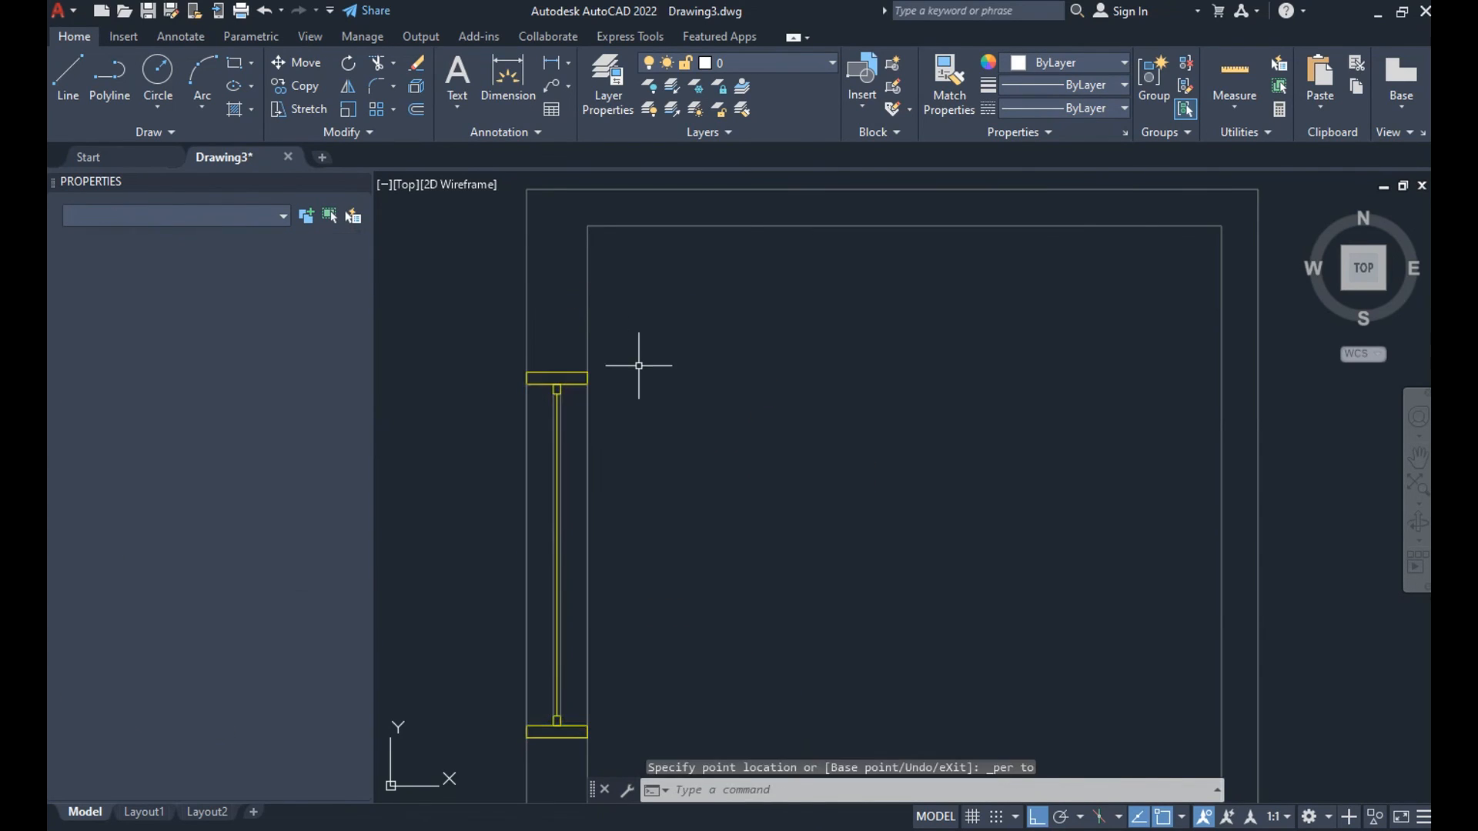
scroll(646, 385, "down", 3)
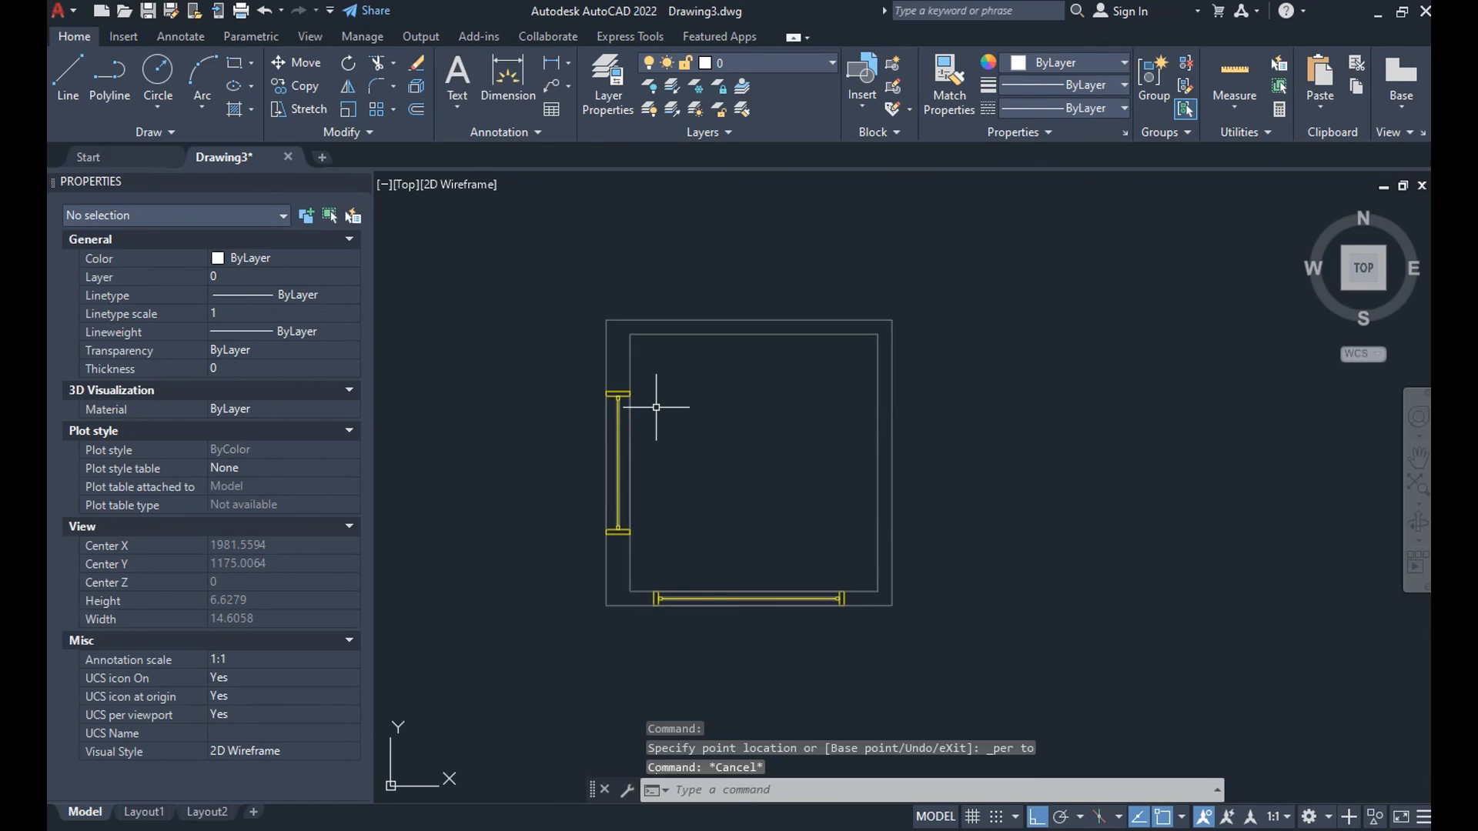